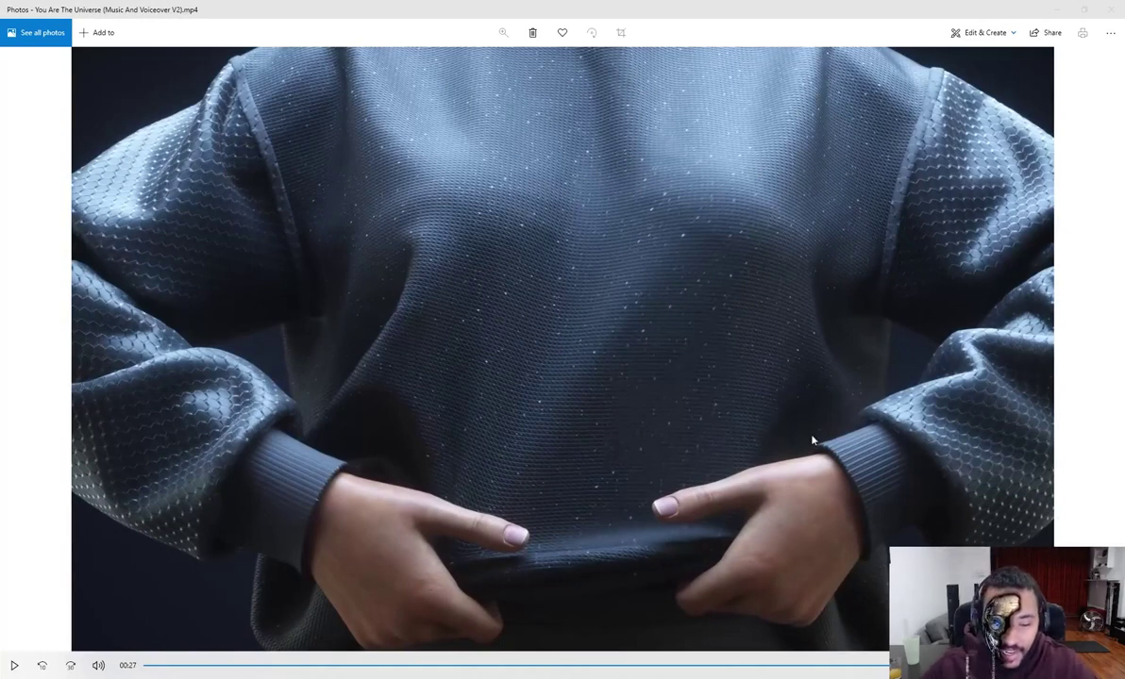
# - Scrub through the opening seconds of the You Are The Universe video to preview the shirt-lifting shot
pyautogui.moveTo(160, 669); pyautogui.dragTo(236, 665)
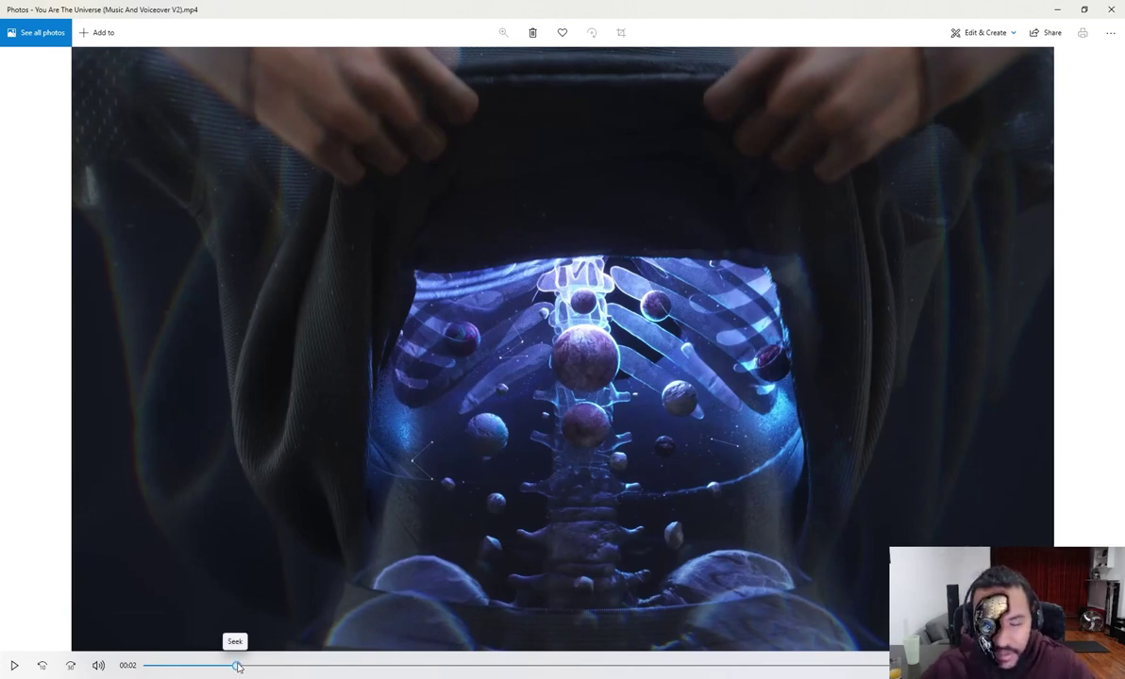
pyautogui.moveTo(239, 667); pyautogui.dragTo(285, 671)
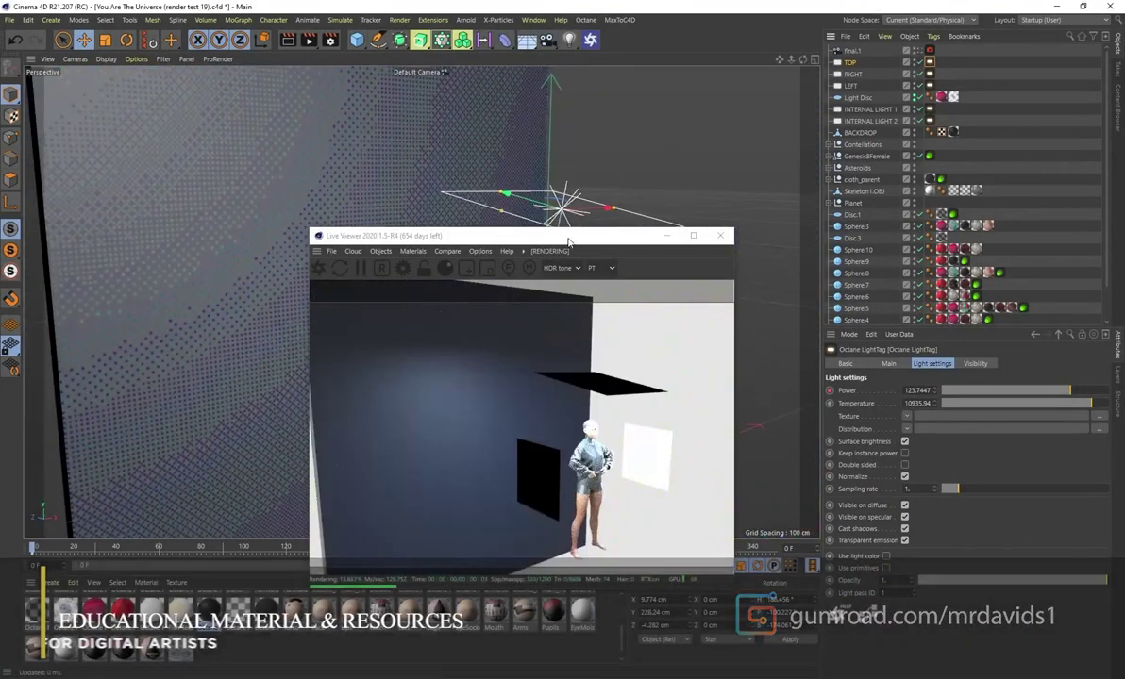
# - Examine the three-light setup around the figure by selecting the TOP, RIGHT and LEFT area lights in turn and viewing them from several angles
pyautogui.moveTo(572, 244); pyautogui.dragTo(298, 166)
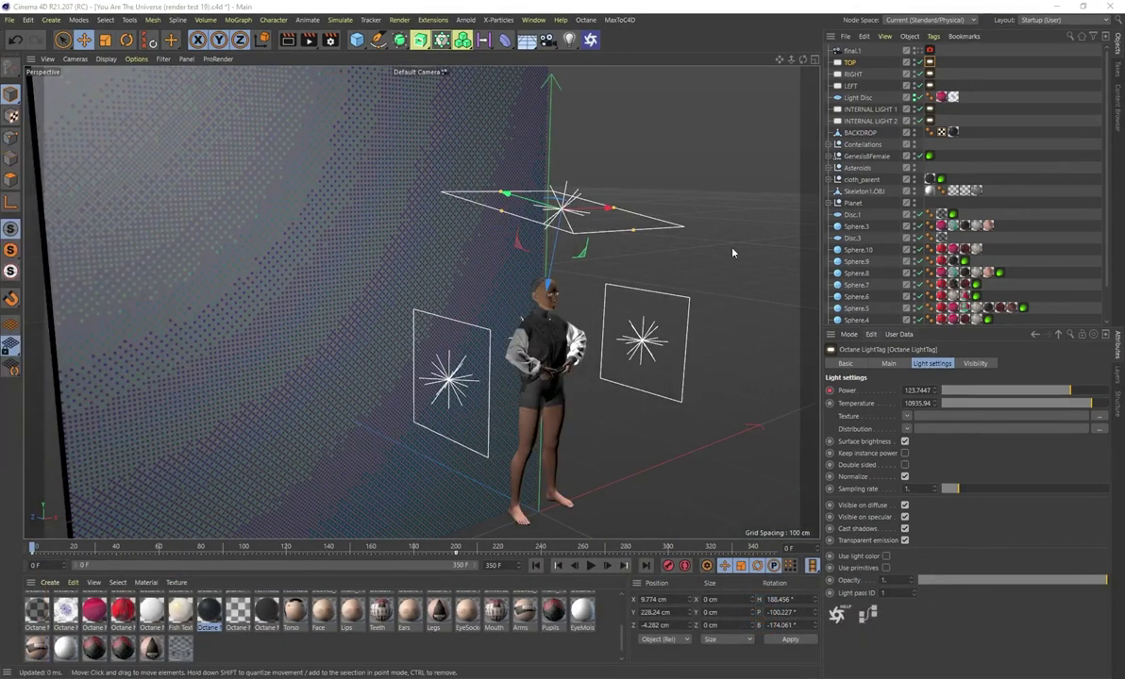
pyautogui.moveTo(650, 422); pyautogui.dragTo(558, 391, button='middle')
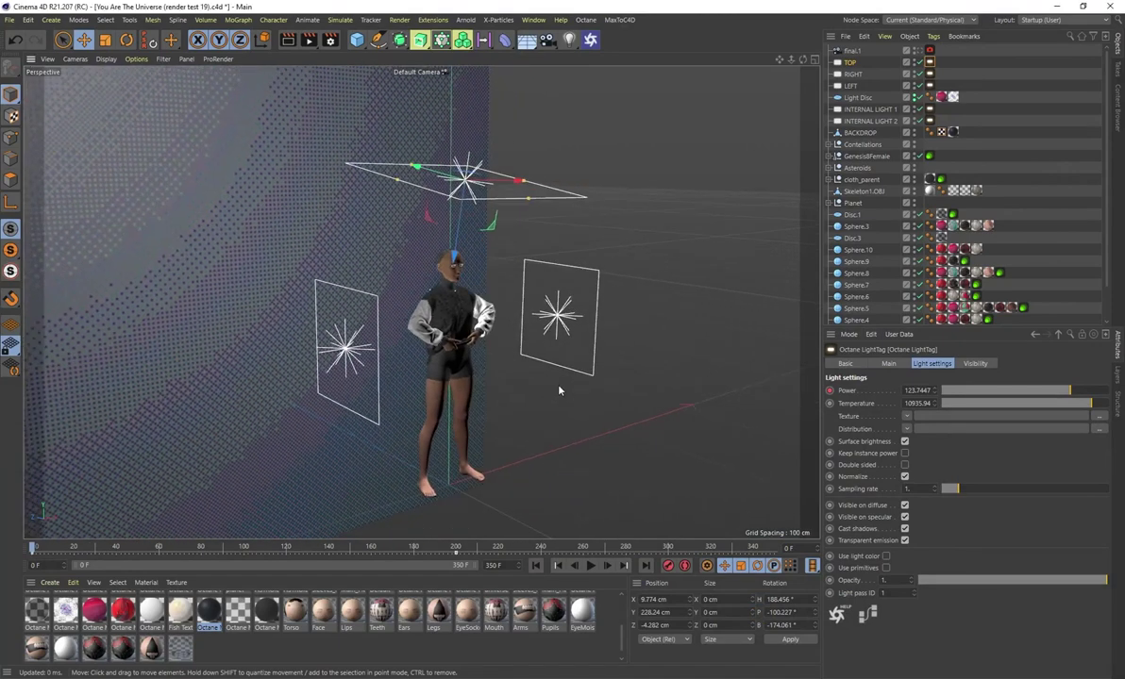
pyautogui.click(563, 320)
pyautogui.click(478, 185)
pyautogui.click(316, 326)
pyautogui.keyDown('alt'); pyautogui.moveTo(586, 379); pyautogui.dragTo(447, 337); pyautogui.keyUp('alt')
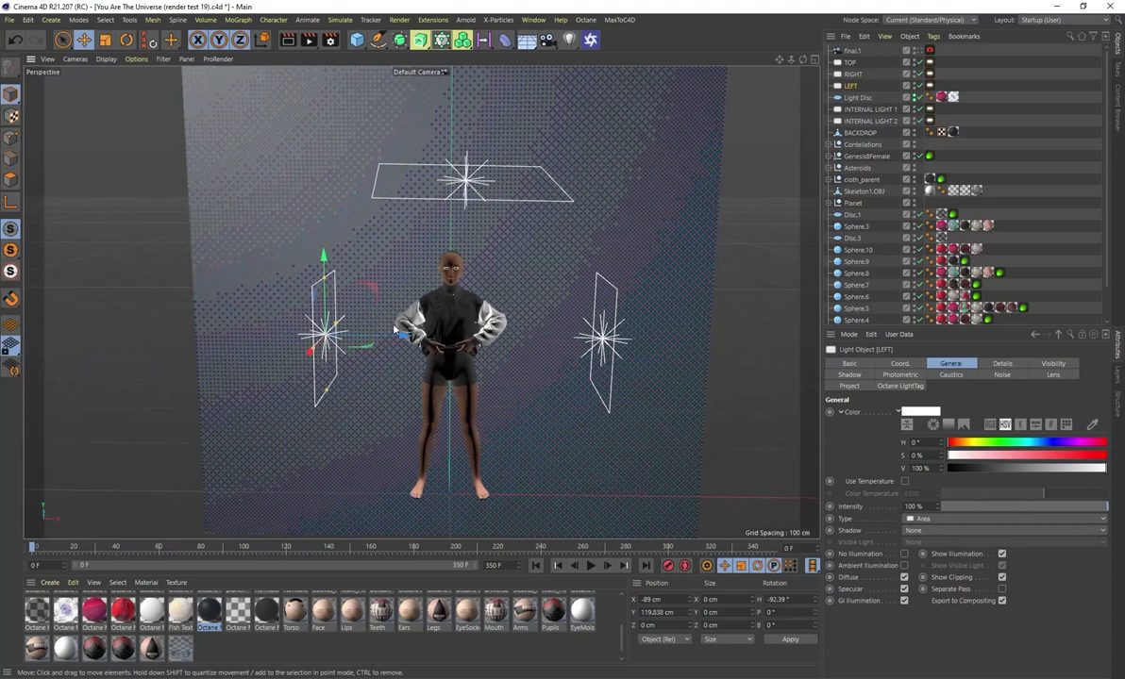
pyautogui.keyDown('alt'); pyautogui.moveTo(419, 272); pyautogui.dragTo(370, 261); pyautogui.keyUp('alt')
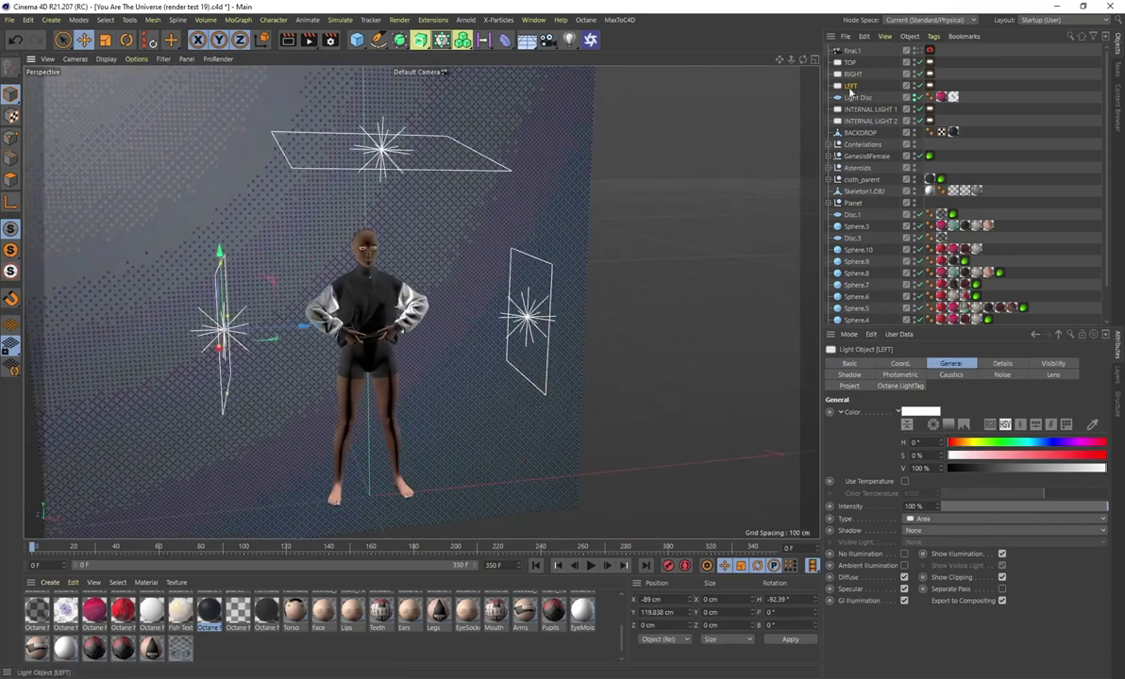
pyautogui.click(847, 64)
pyautogui.keyDown('alt'); pyautogui.moveTo(385, 256); pyautogui.dragTo(426, 270, button='middle'); pyautogui.keyUp('alt')
pyautogui.click(851, 74)
pyautogui.click(850, 85)
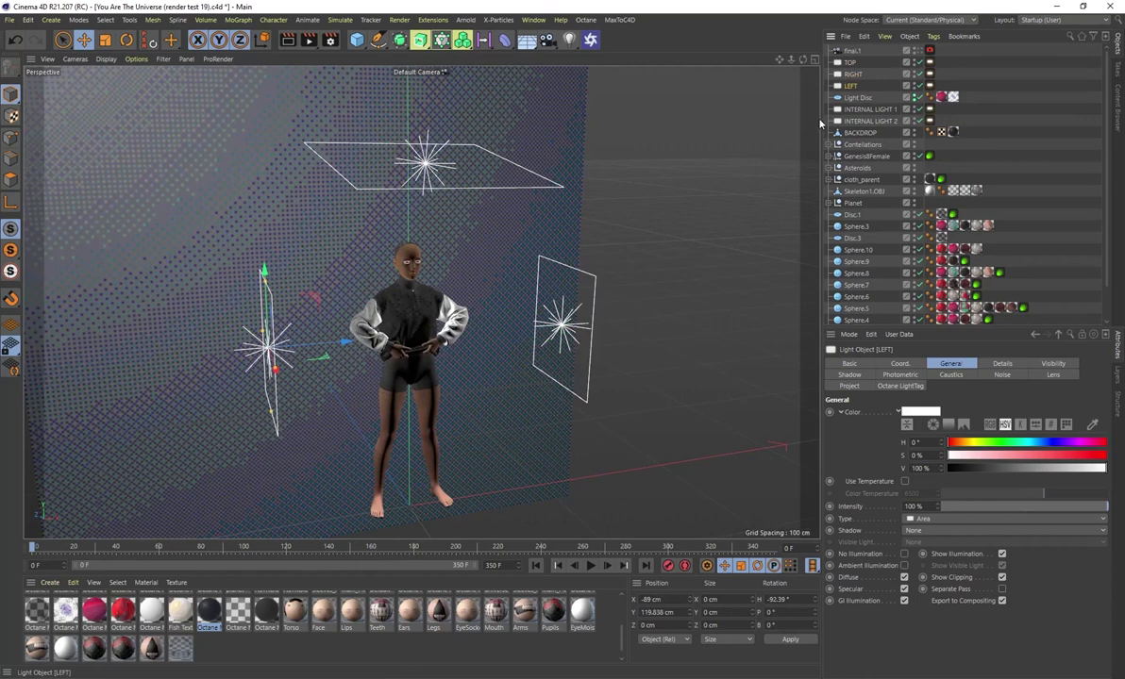
# - Inspect the Octane light tags of the LEFT and TOP lights and check the TOP light's power animation between frames 0 and 201
pyautogui.click(929, 85)
pyautogui.click(851, 62)
pyautogui.click(930, 63)
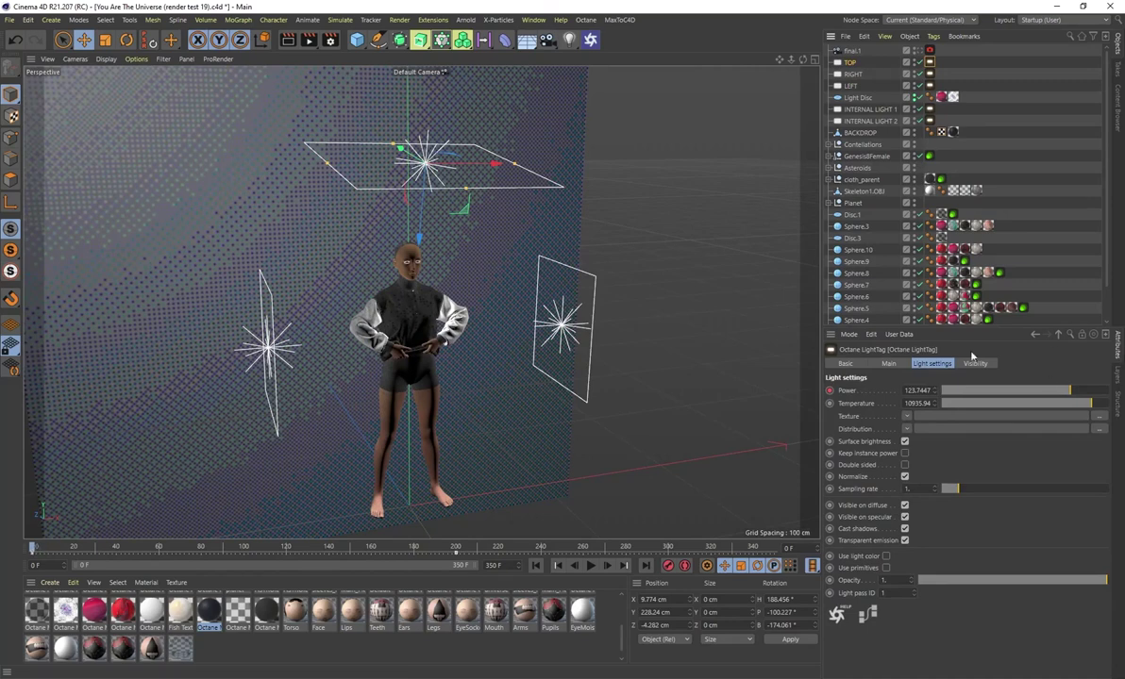
pyautogui.moveTo(36, 553); pyautogui.dragTo(457, 549)
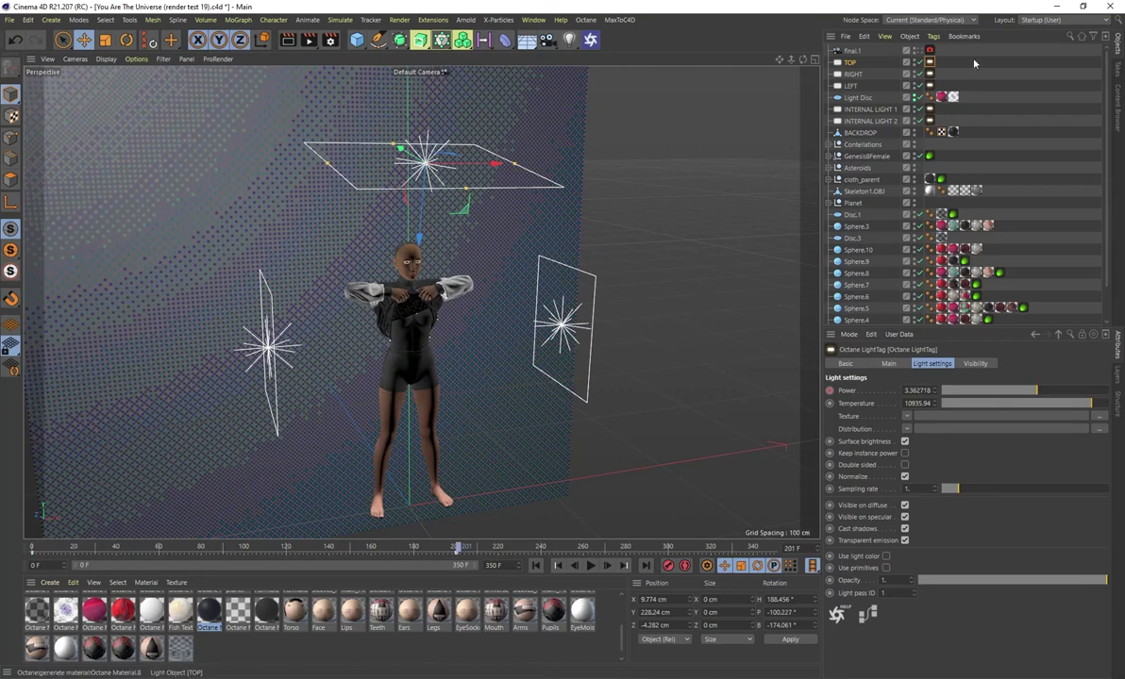
pyautogui.moveTo(459, 548); pyautogui.dragTo(31, 550)
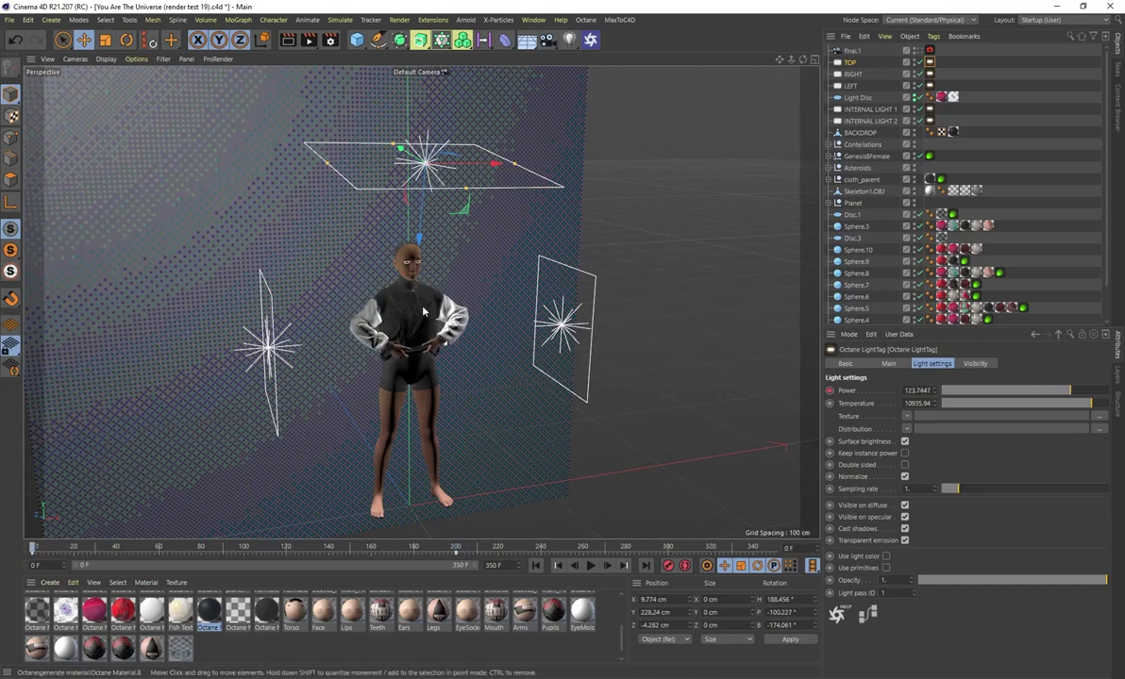
# - Review the final.1 camera's object properties and the Thinlens and Motion Blur settings of its Octane camera tag
pyautogui.click(929, 51)
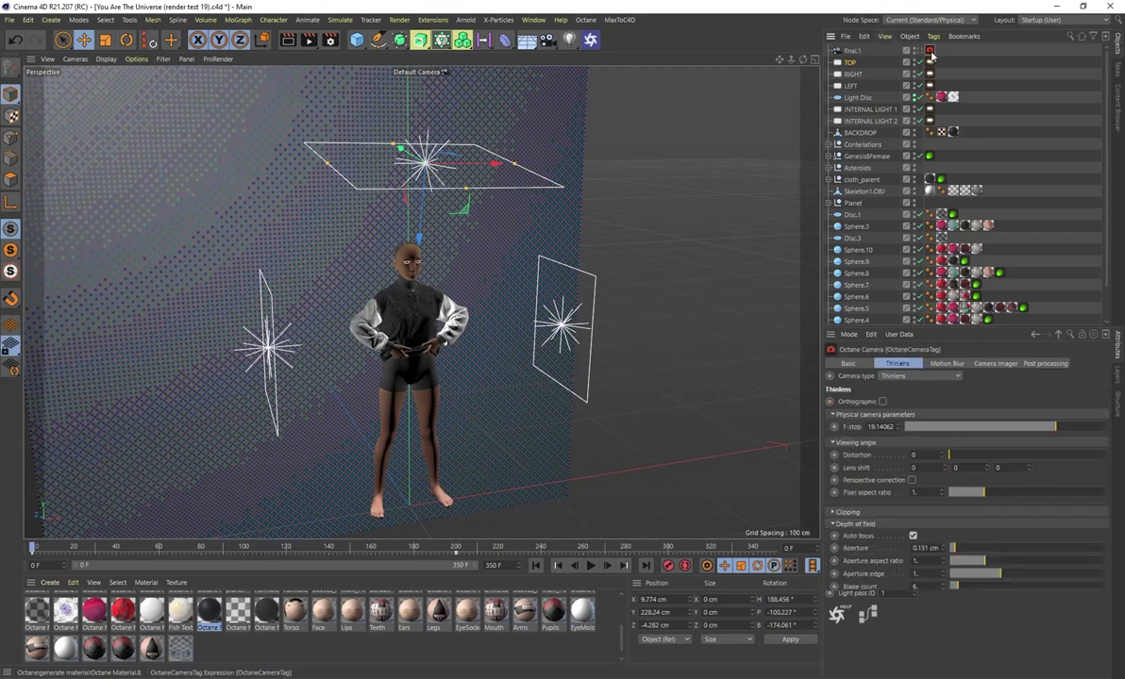
pyautogui.click(852, 51)
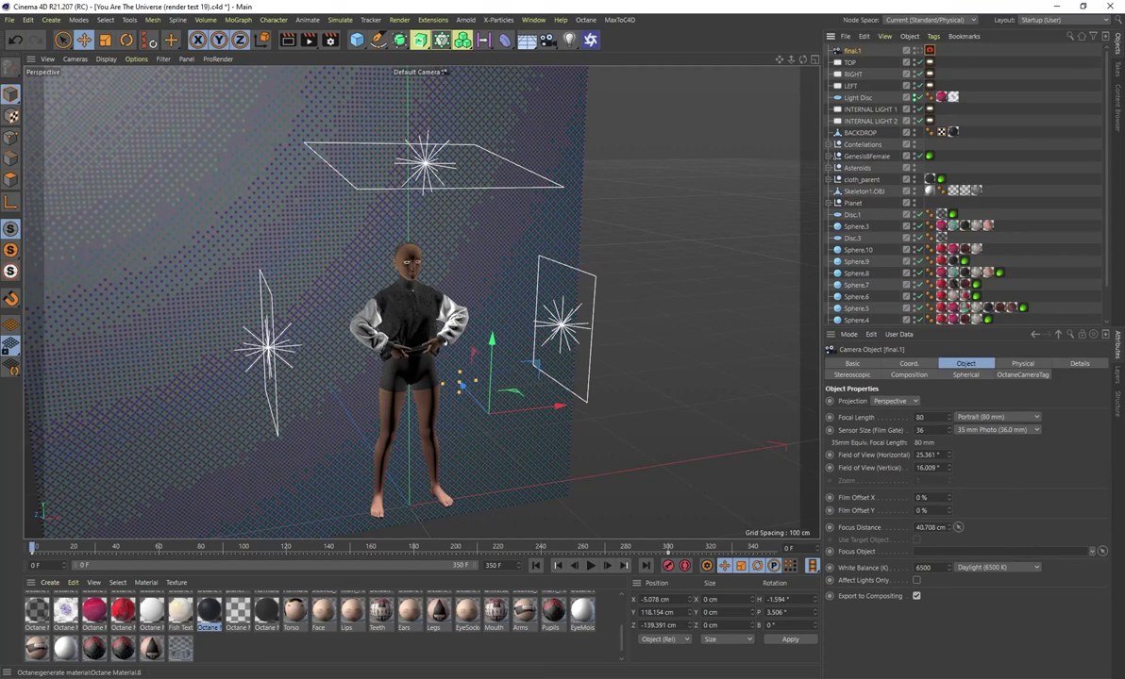
pyautogui.scroll(6, 399, 317)
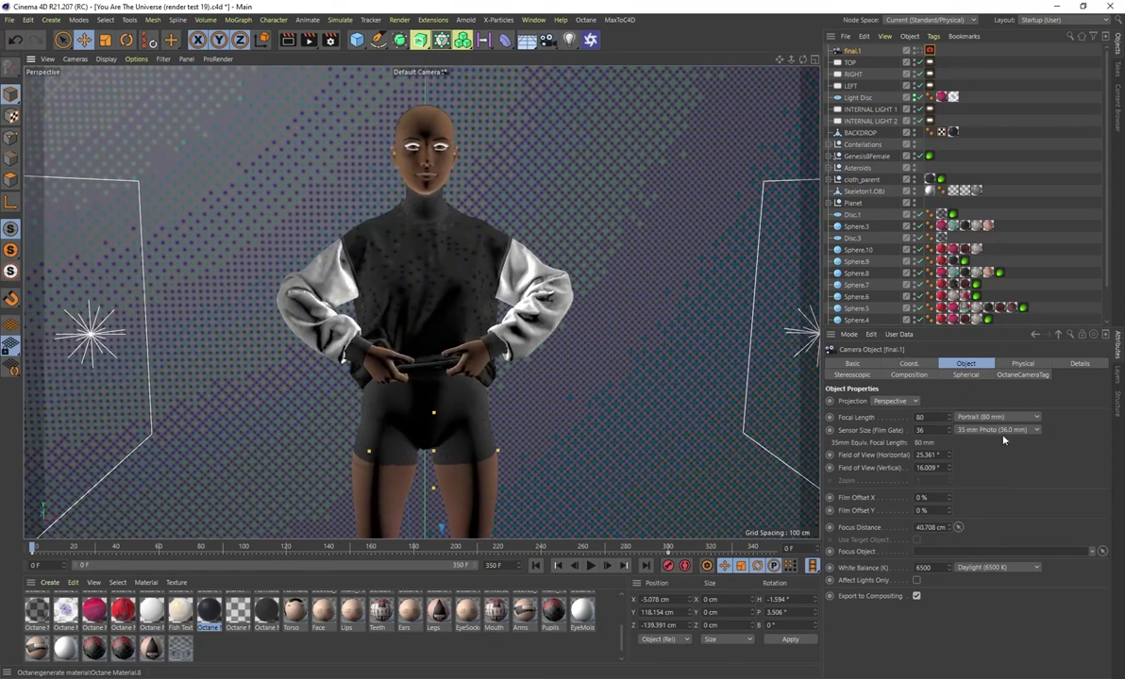
pyautogui.click(929, 50)
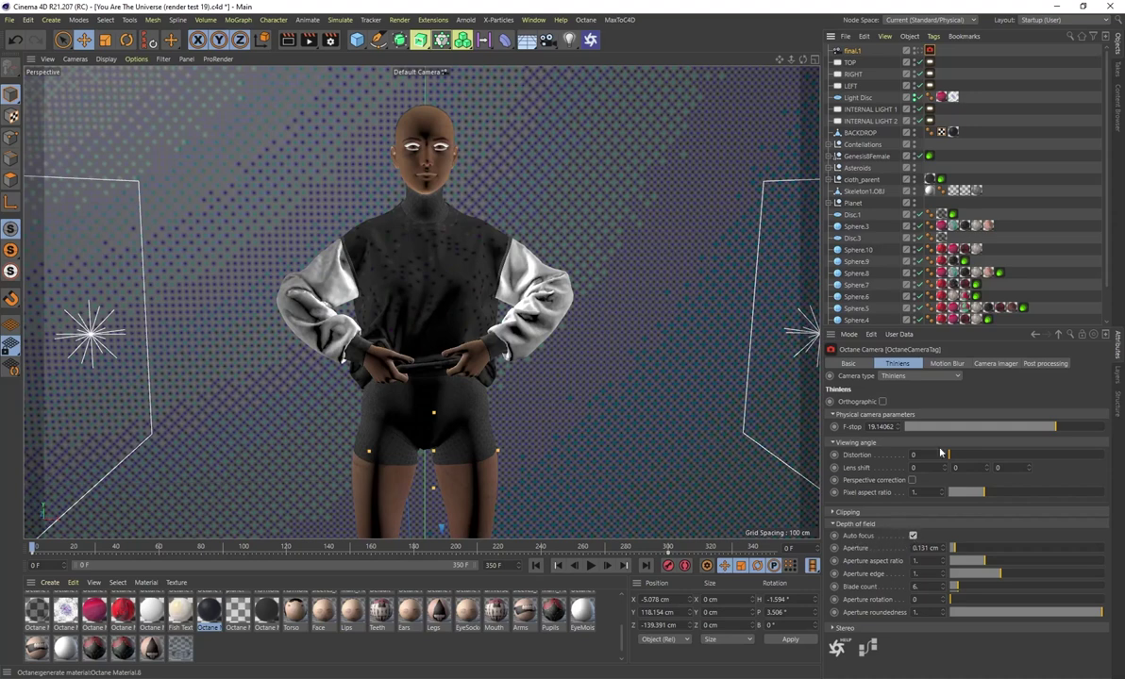
pyautogui.click(953, 366)
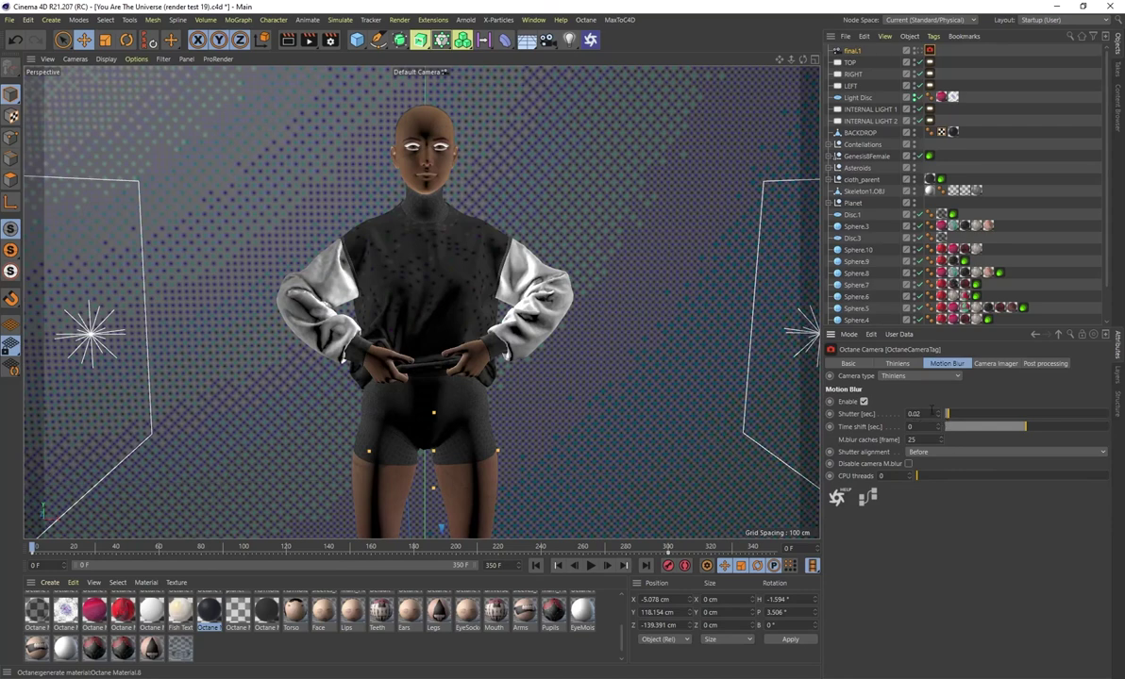
pyautogui.click(915, 413)
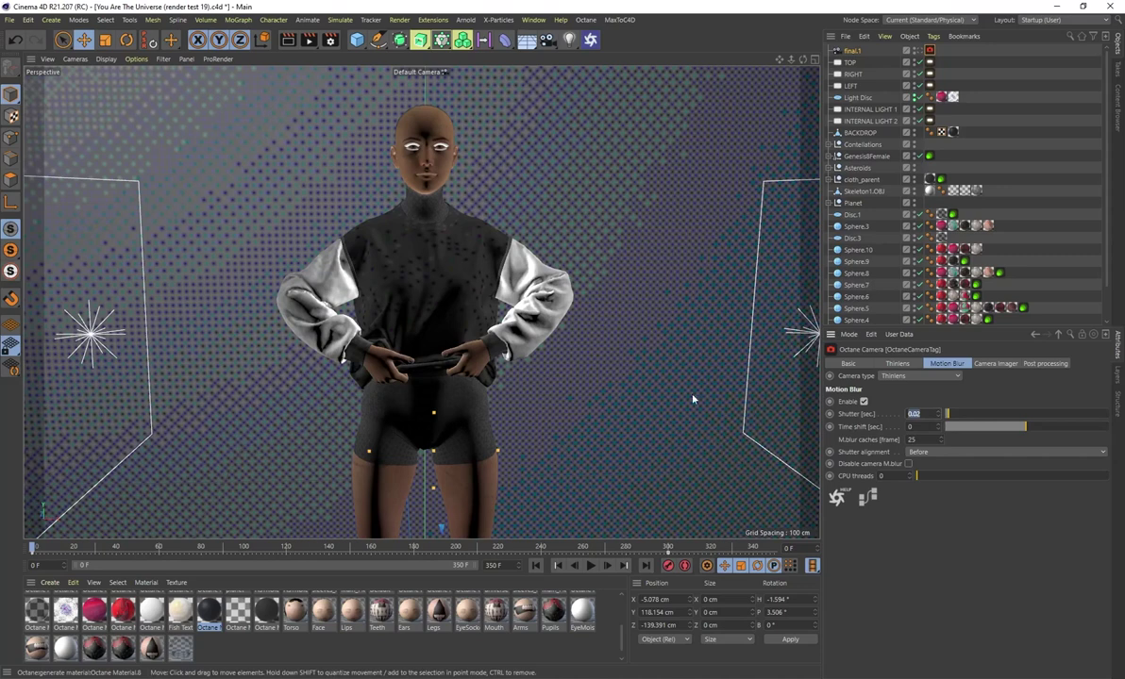
# - Inspect the object motion blur settings on the cloth_parent and Genesis8Female tags and locate the Octane ObjectTag among the available C4doctane tags
pyautogui.click(941, 179)
pyautogui.scroll(1, 470, 367)
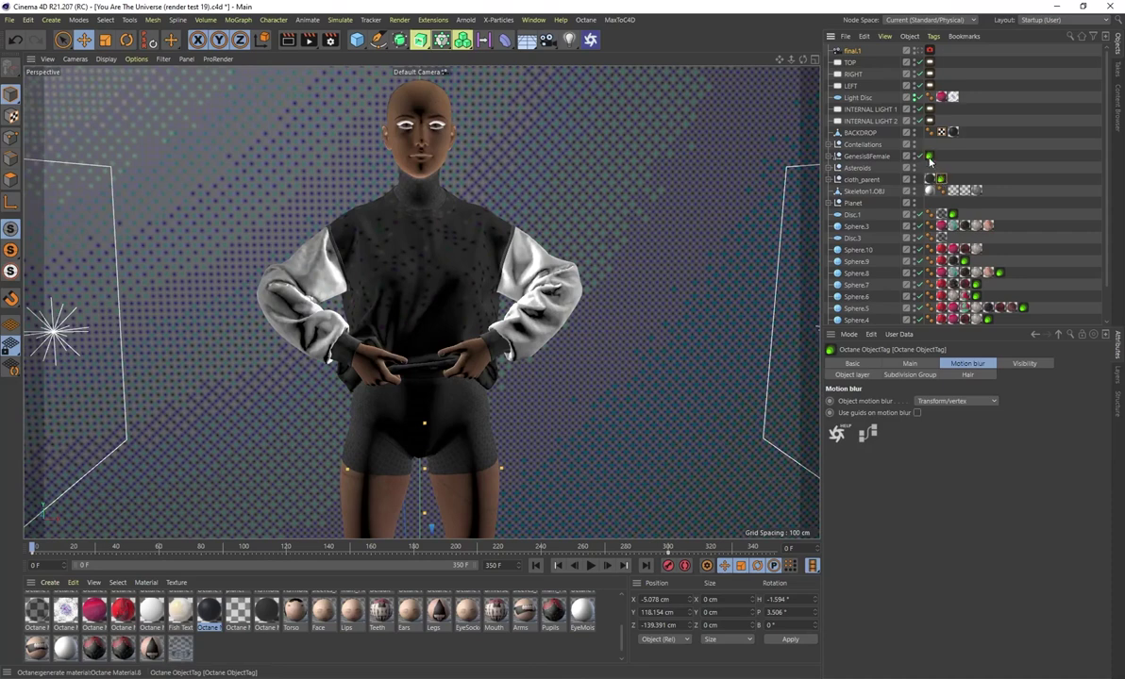
pyautogui.click(867, 158)
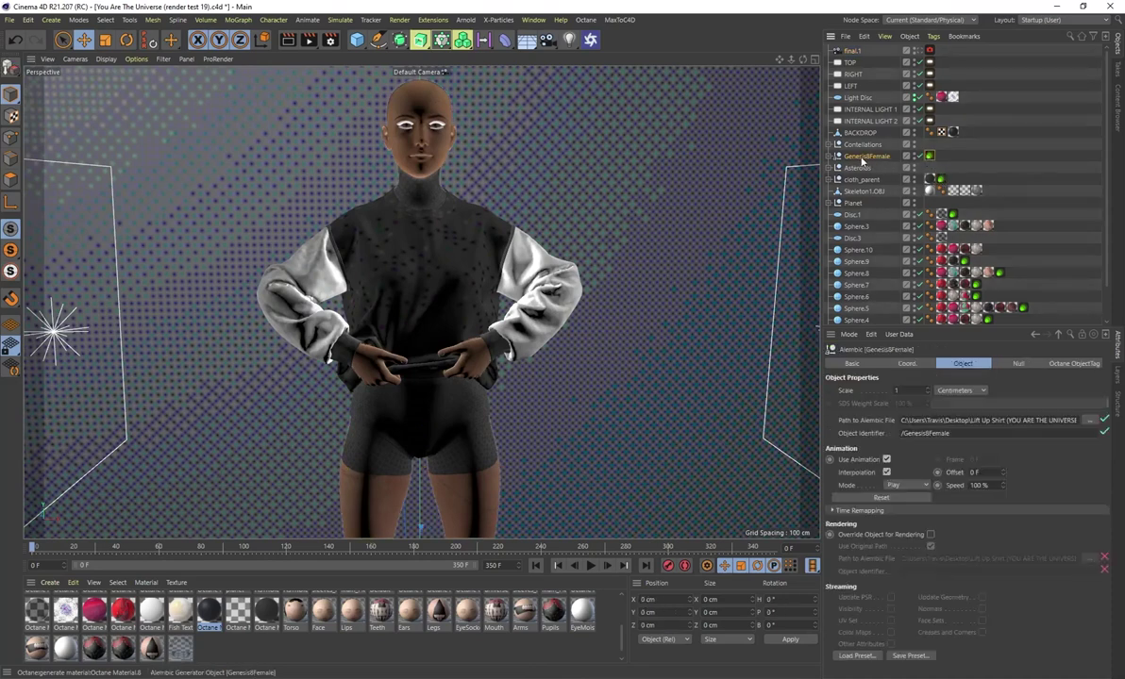
pyautogui.rightClick(866, 157)
pyautogui.moveTo(897, 229)
pyautogui.moveTo(877, 139)
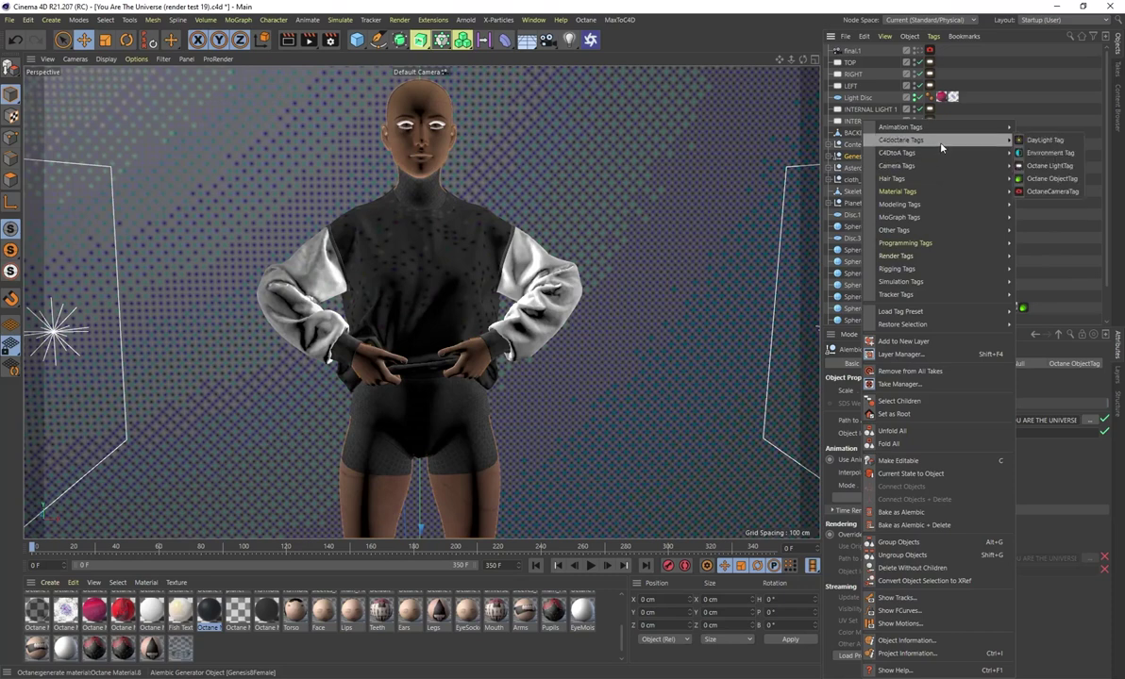
pyautogui.click(1038, 180)
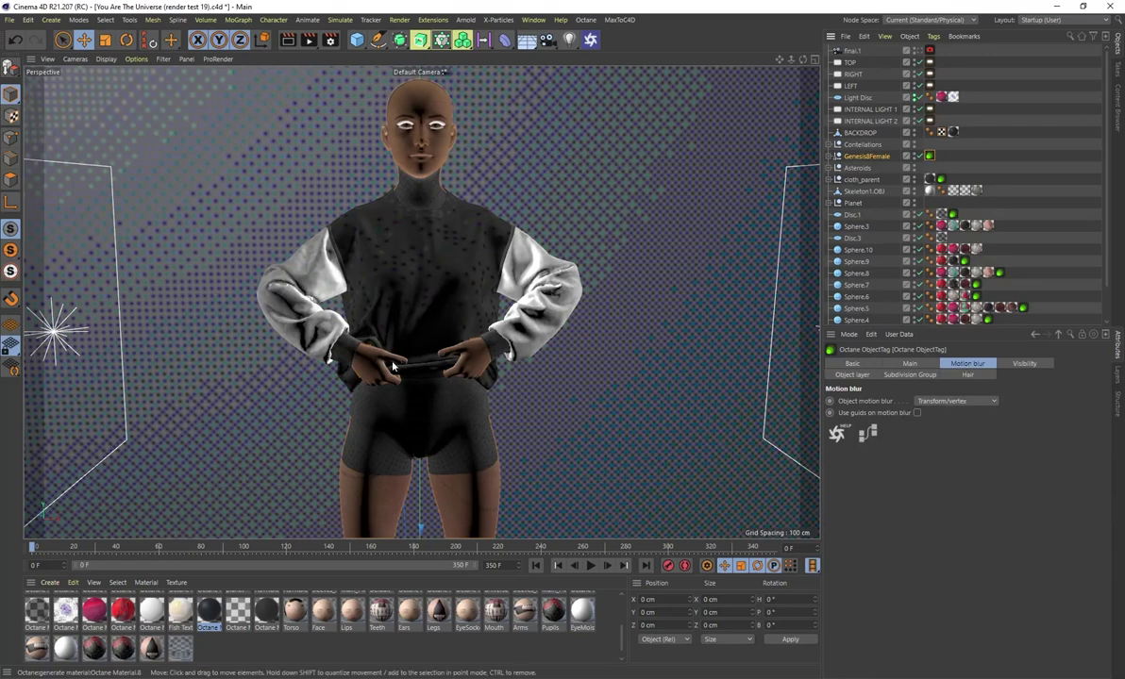
# - Render the scene in the Live Viewer through the final.1 camera, with the Camera Imager settings of its Octane tag open
pyautogui.click(929, 50)
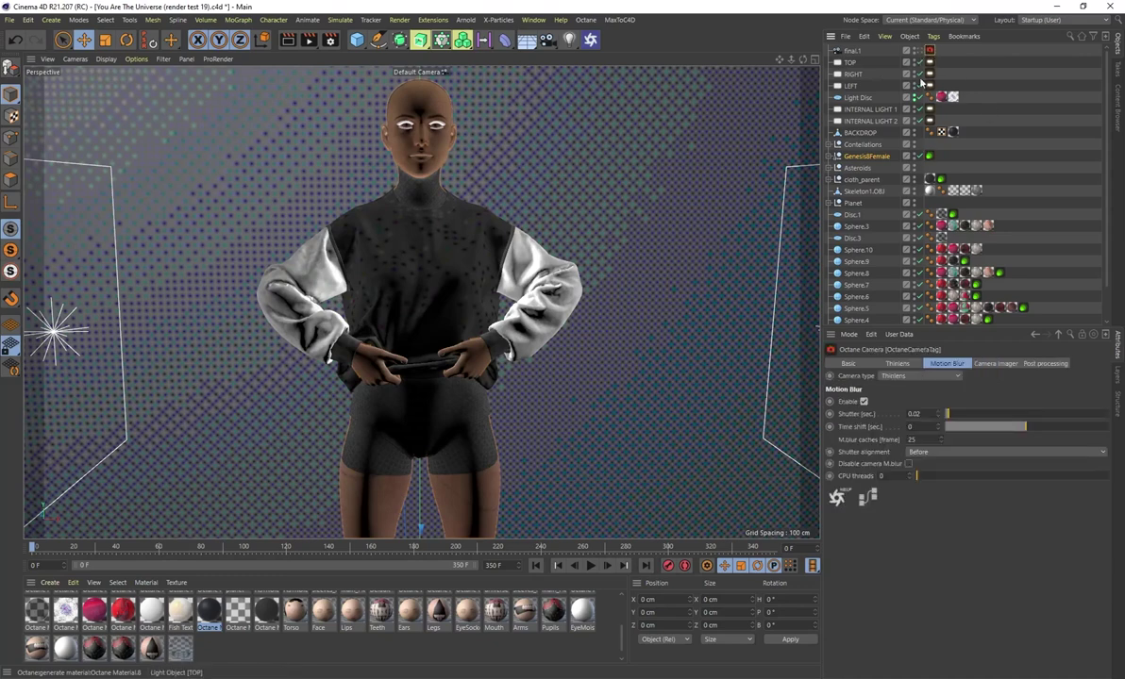
pyautogui.click(993, 365)
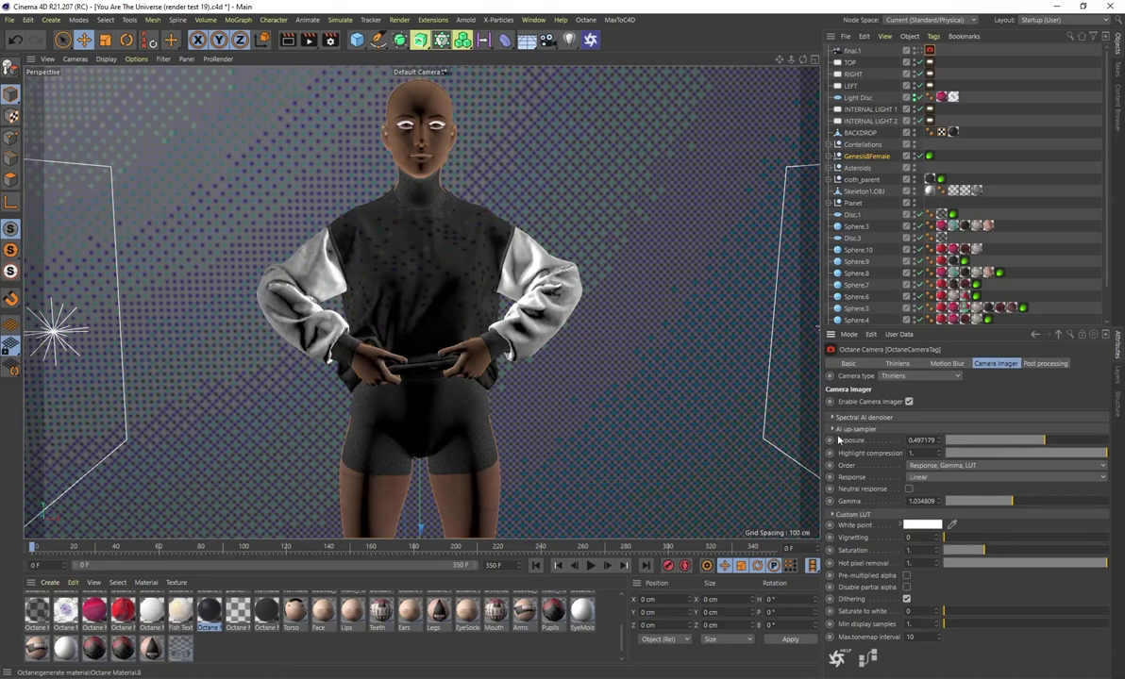
pyautogui.keyDown('alt'); pyautogui.moveTo(559, 362); pyautogui.dragTo(584, 350, button='middle'); pyautogui.keyUp('alt')
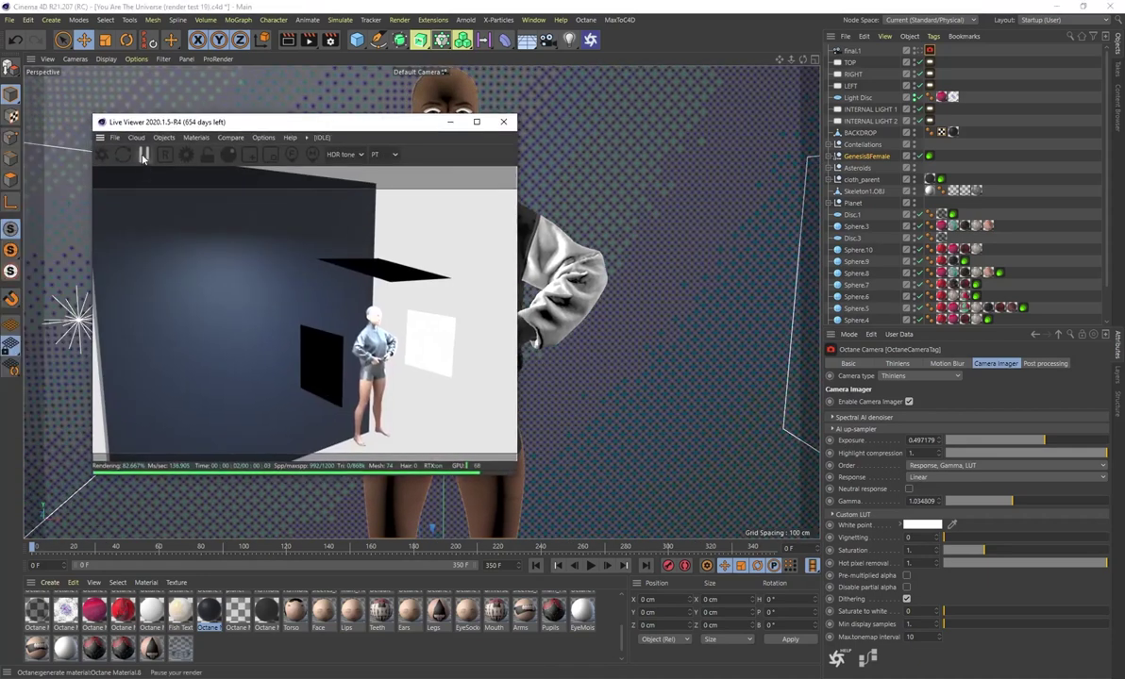
pyautogui.click(102, 155)
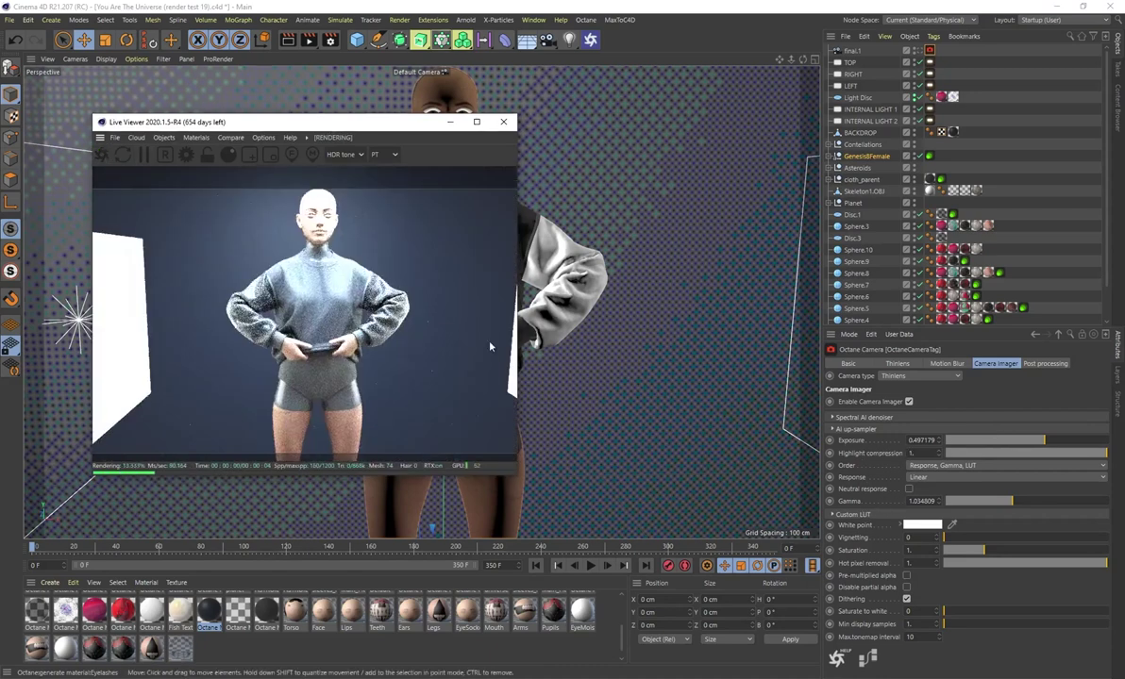
pyautogui.click(923, 51)
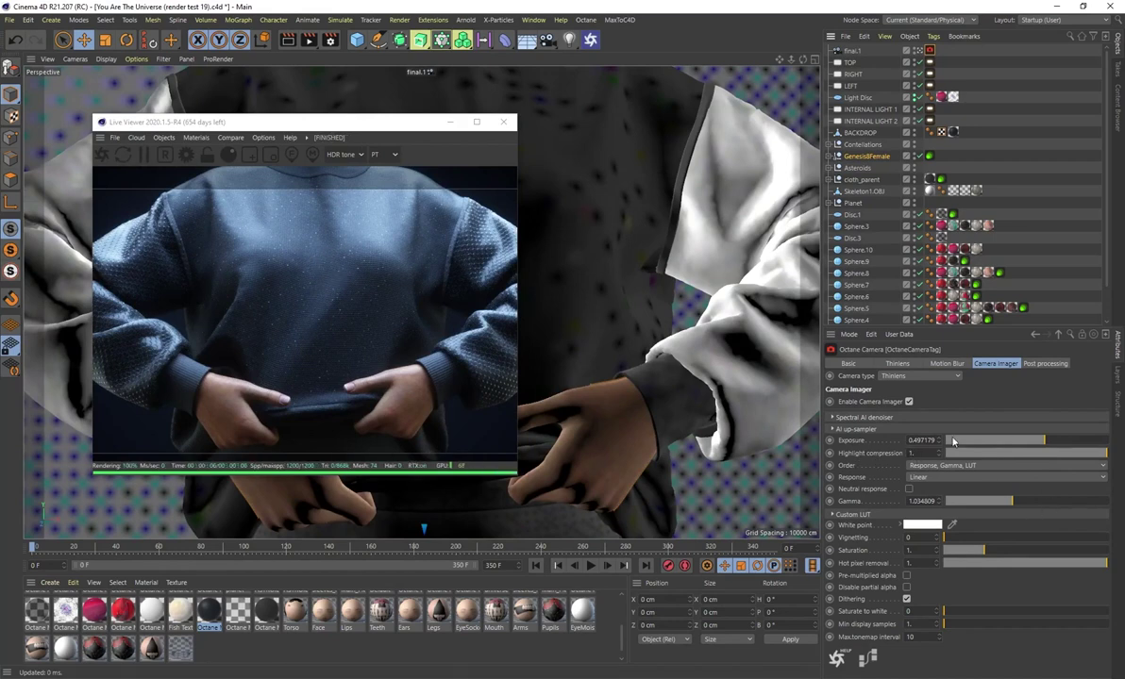
# - Raise the bloom power in the final.1 camera's post processing settings to about 87.8
pyautogui.click(1038, 364)
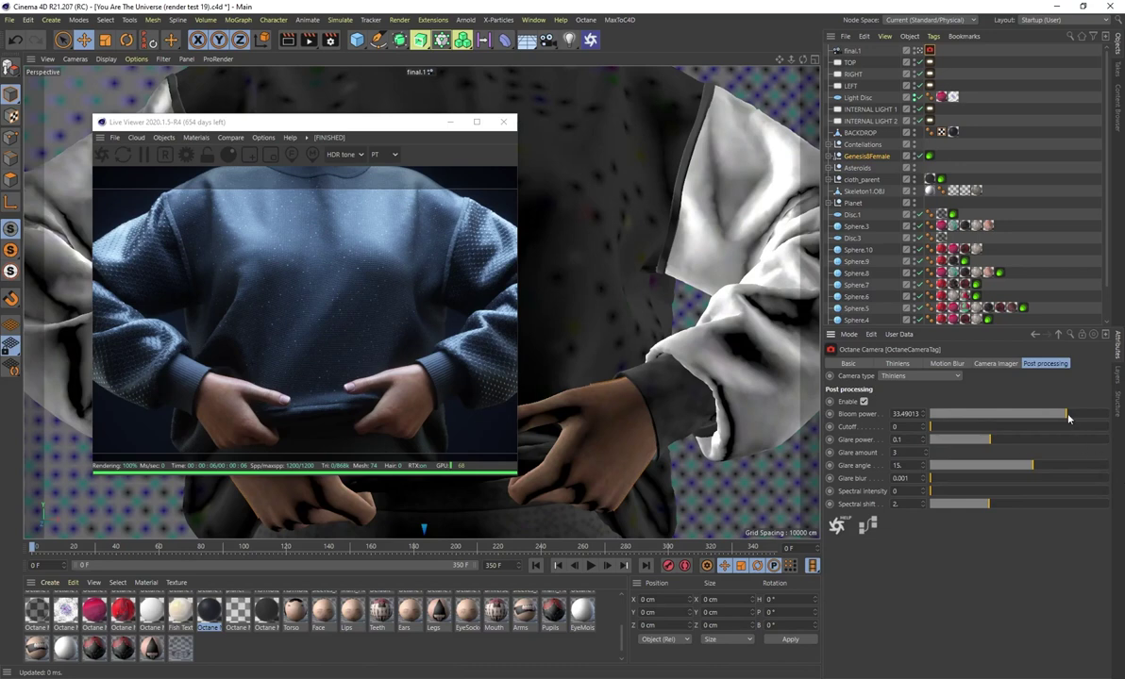
pyautogui.moveTo(1070, 418); pyautogui.dragTo(1079, 416)
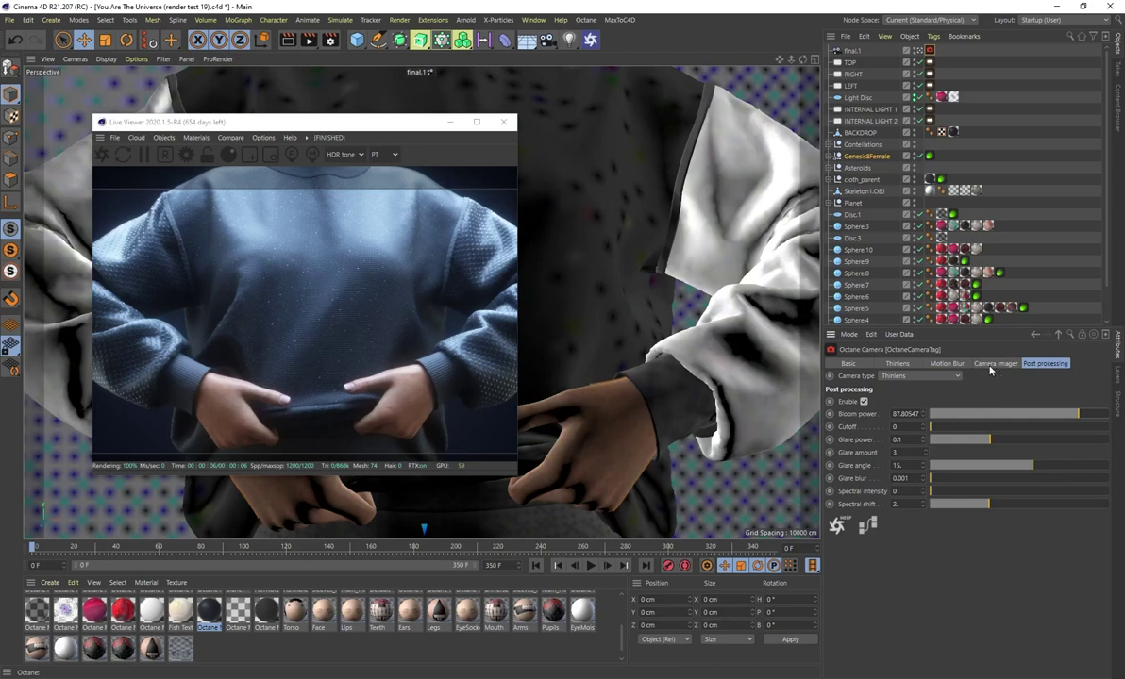
# - Review the max samples setting of the Pathtracing kernel in the Octane settings
pyautogui.moveTo(344, 124); pyautogui.dragTo(424, 126)
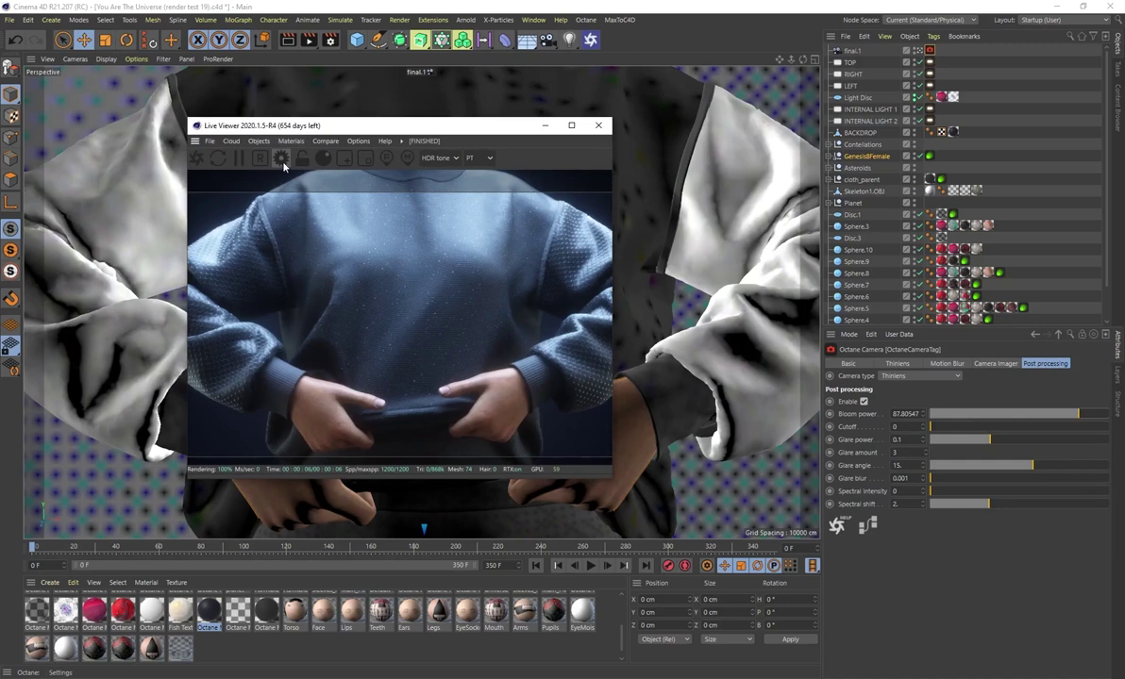
pyautogui.click(281, 157)
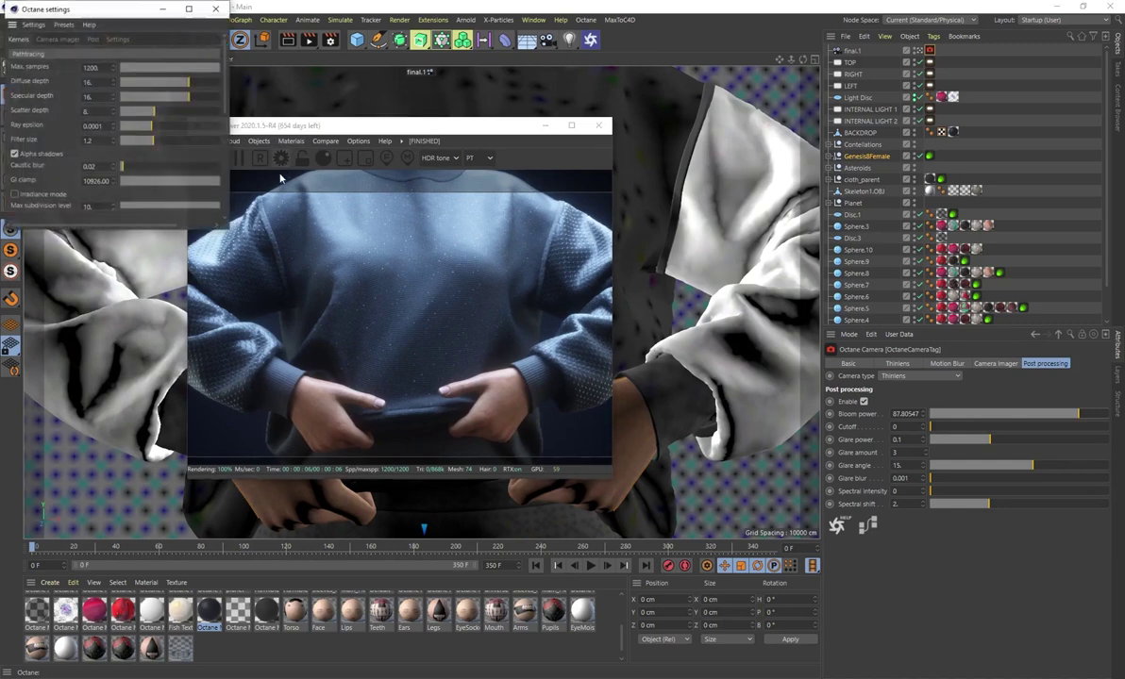
pyautogui.doubleClick(91, 67)
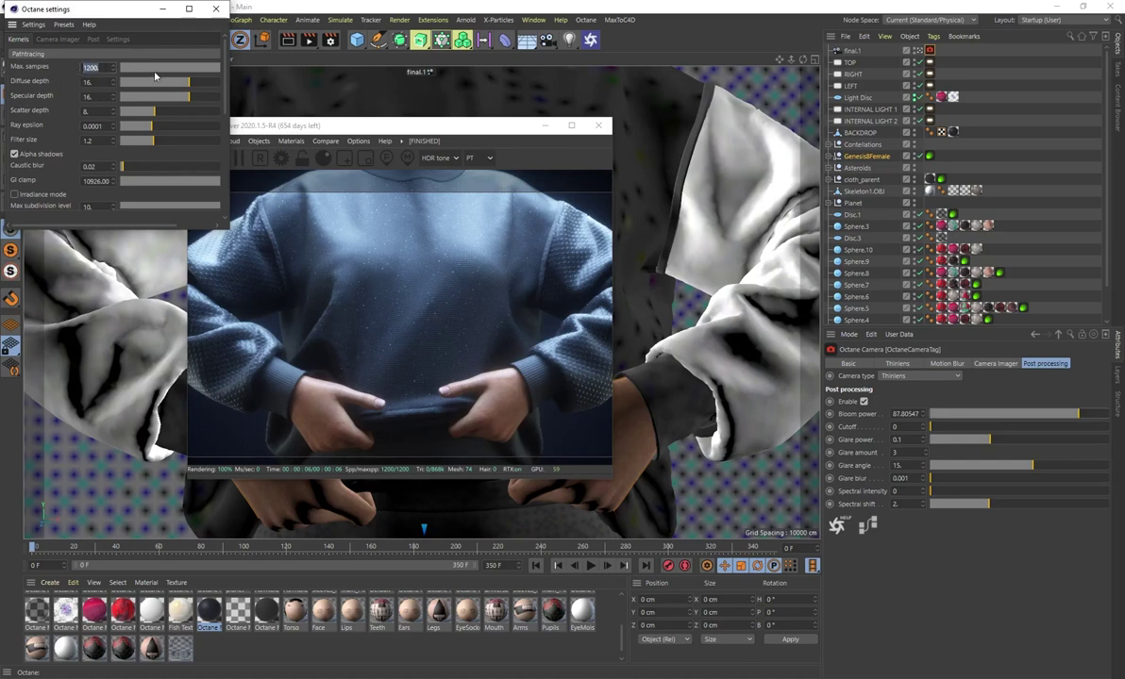
pyautogui.click(216, 10)
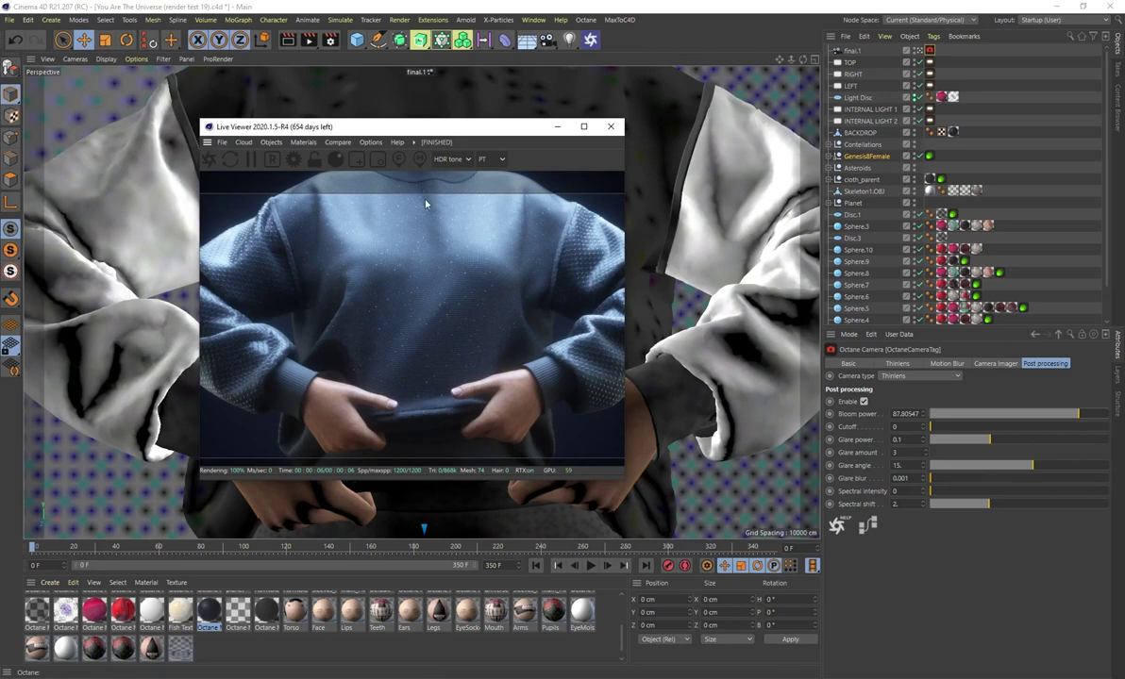
# - Check the TOP light's animated power and the Live Viewer render at frame 157 and slightly earlier in the animation
pyautogui.moveTo(456, 126); pyautogui.dragTo(353, 160)
pyautogui.moveTo(397, 139); pyautogui.dragTo(406, 143)
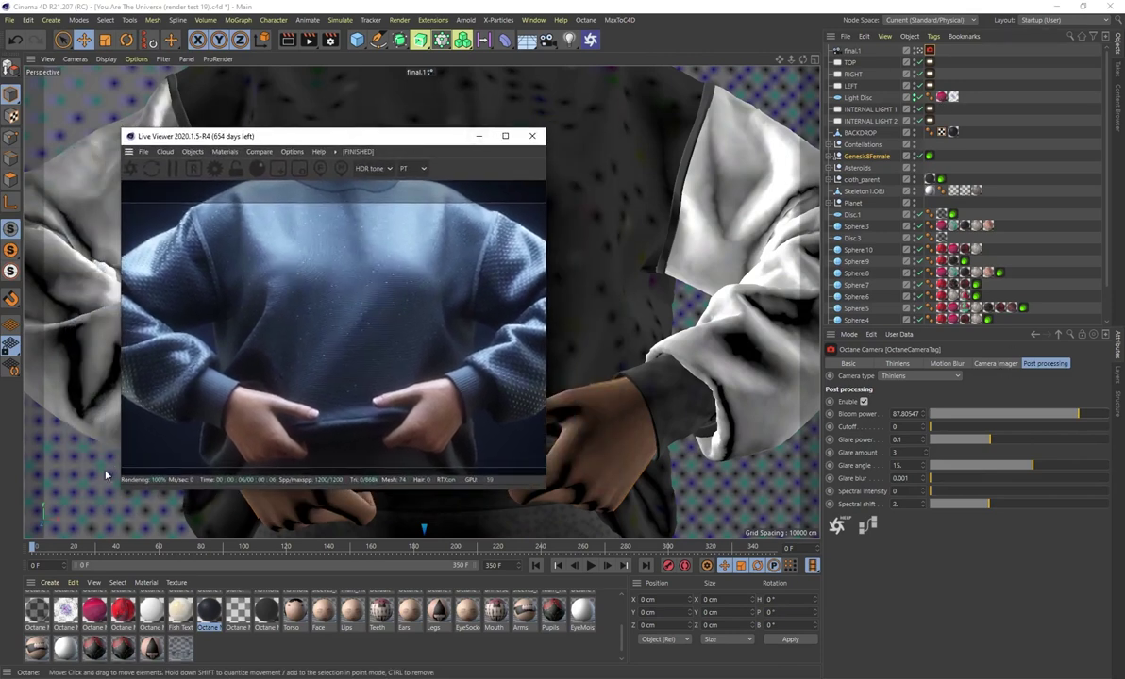
pyautogui.click(930, 63)
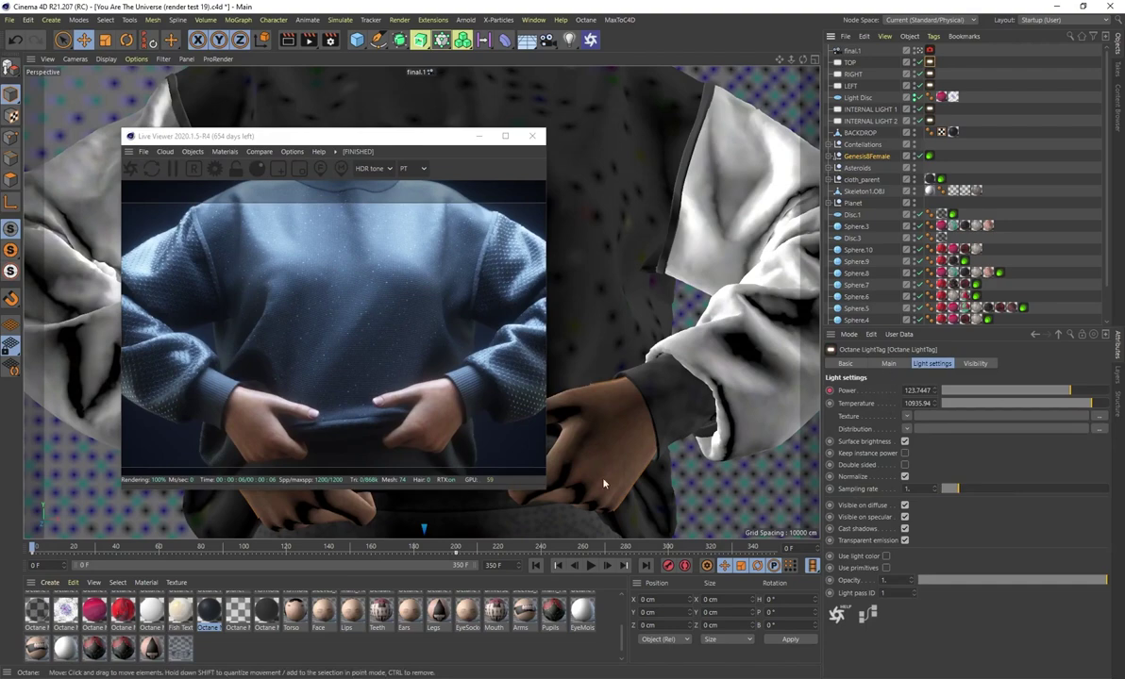
pyautogui.moveTo(33, 550); pyautogui.dragTo(368, 557)
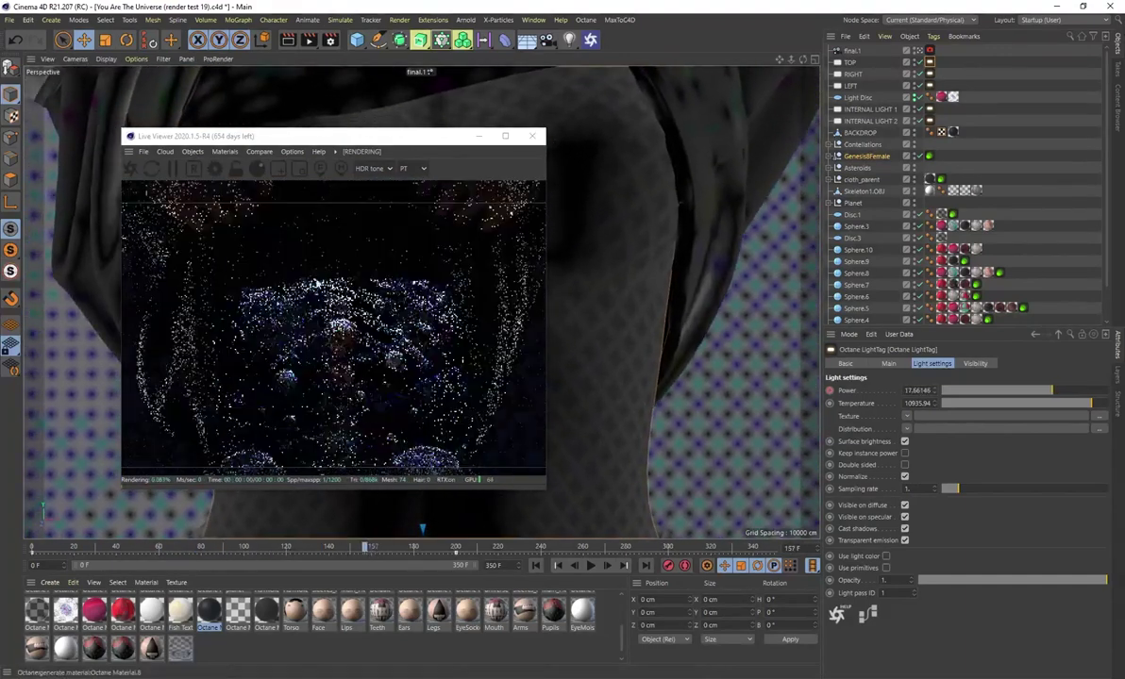
pyautogui.click(342, 552)
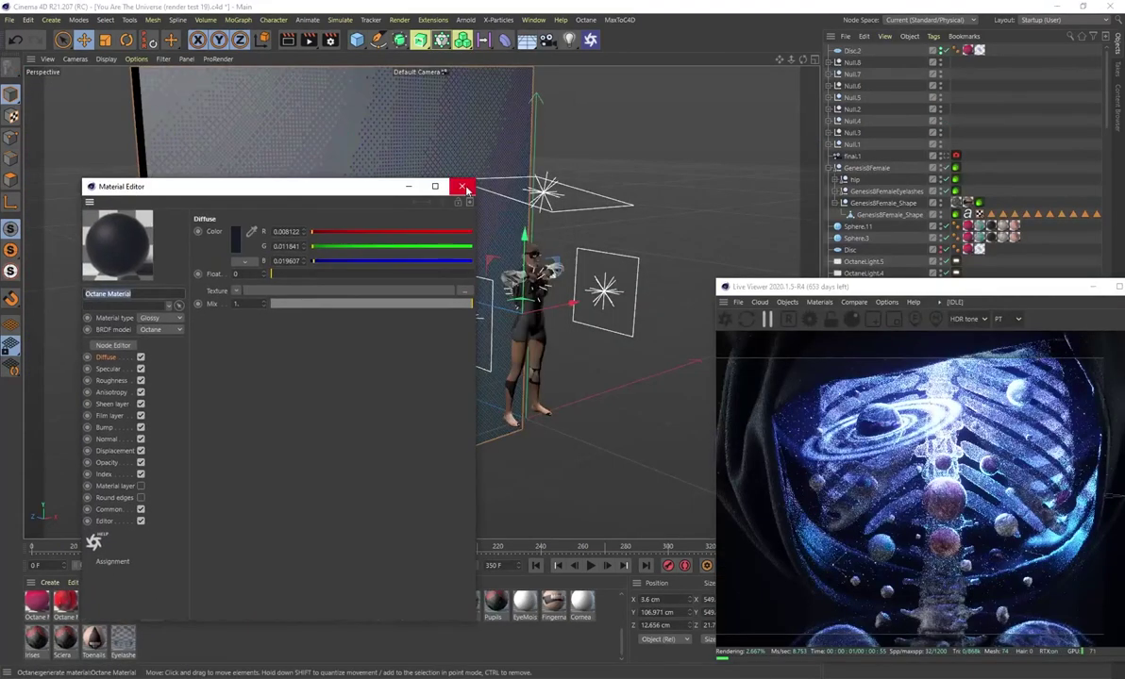
# - Review the backdrop's position behind the character and the diffuse and roughness settings of its dark glossy Octane material
pyautogui.click(463, 187)
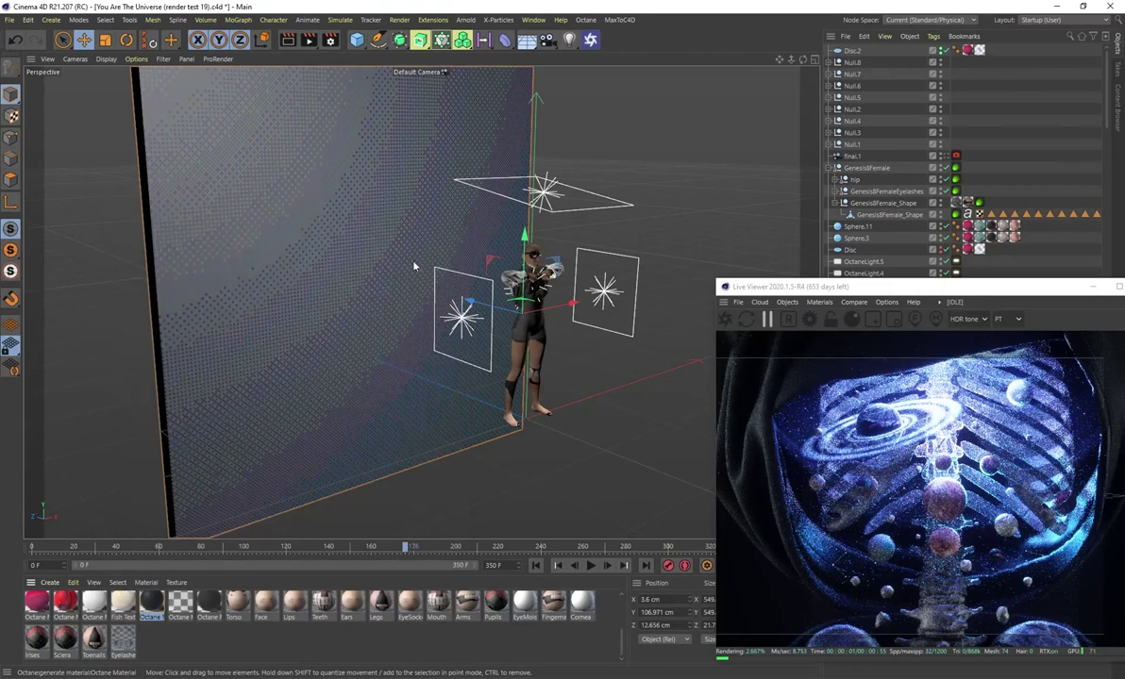
pyautogui.keyDown('alt'); pyautogui.moveTo(357, 327); pyautogui.dragTo(441, 328); pyautogui.keyUp('alt')
pyautogui.keyDown('alt'); pyautogui.moveTo(390, 295); pyautogui.dragTo(347, 274); pyautogui.keyUp('alt')
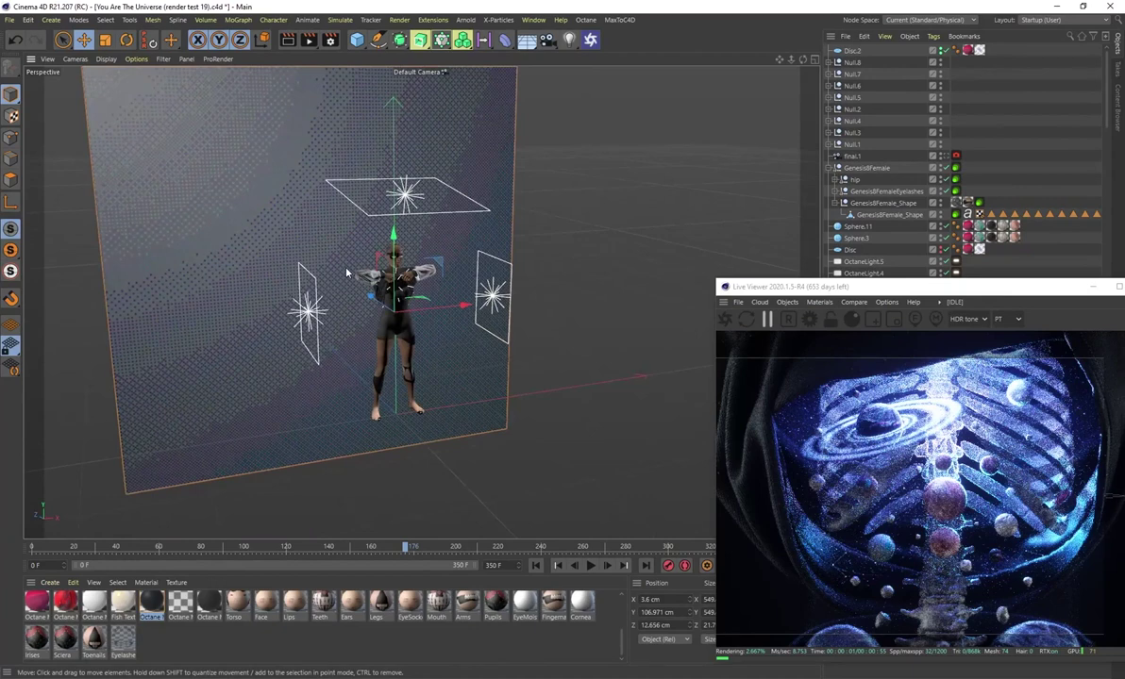
pyautogui.doubleClick(150, 607)
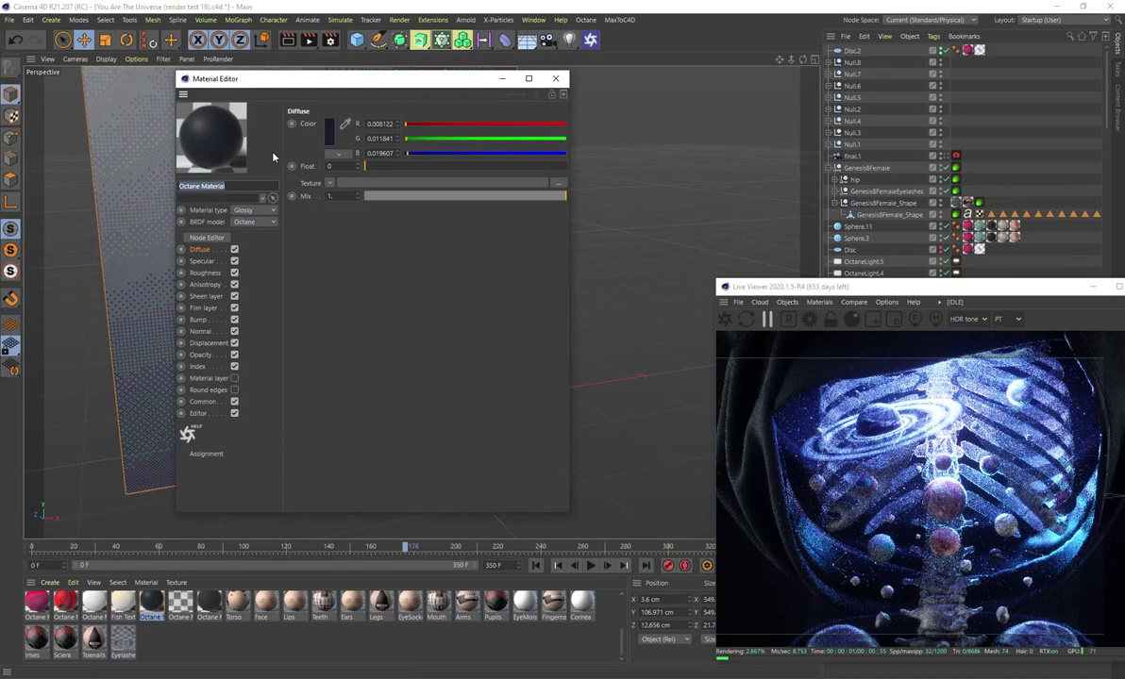
pyautogui.click(198, 273)
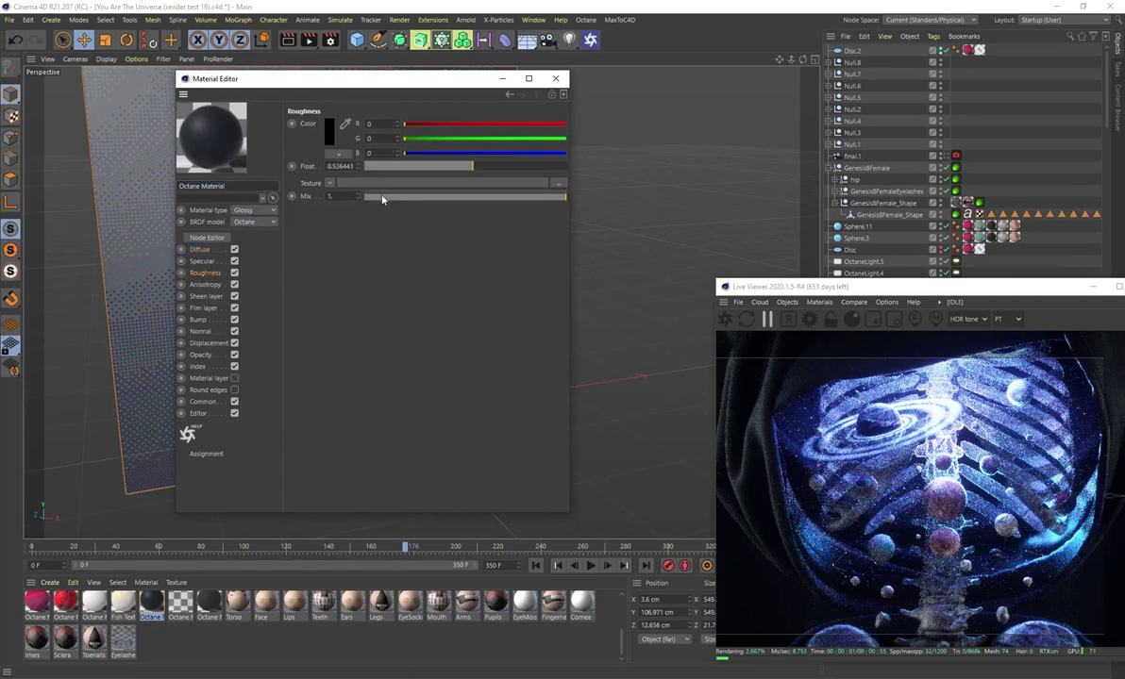
pyautogui.click(558, 80)
pyautogui.scroll(6, 377, 248)
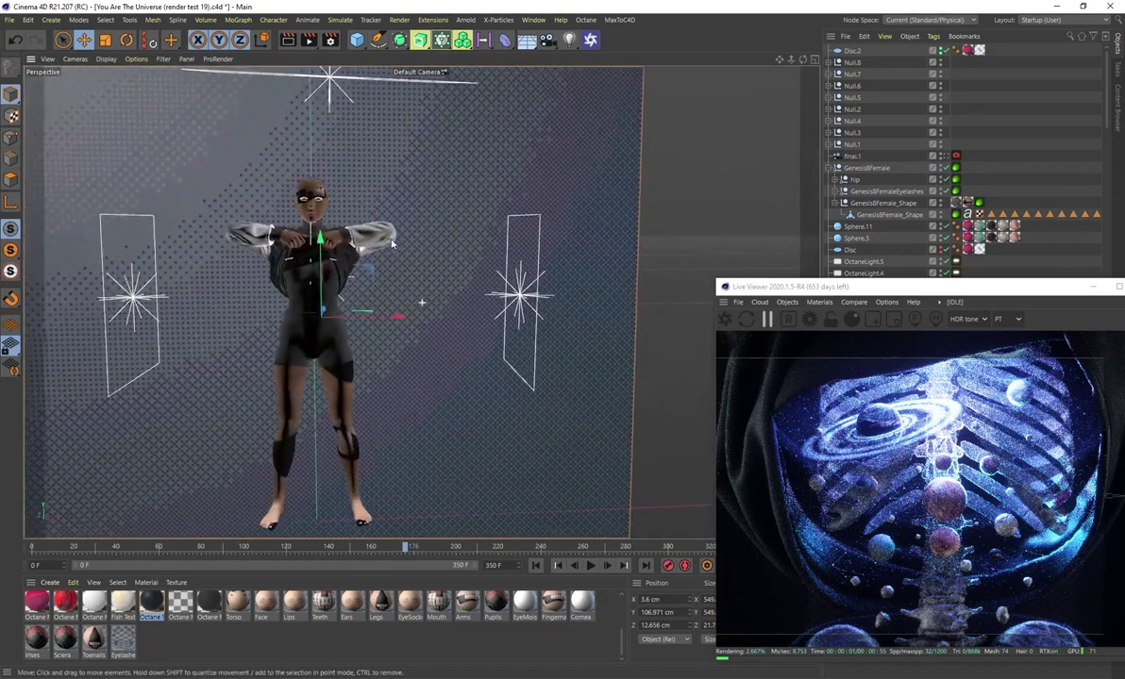
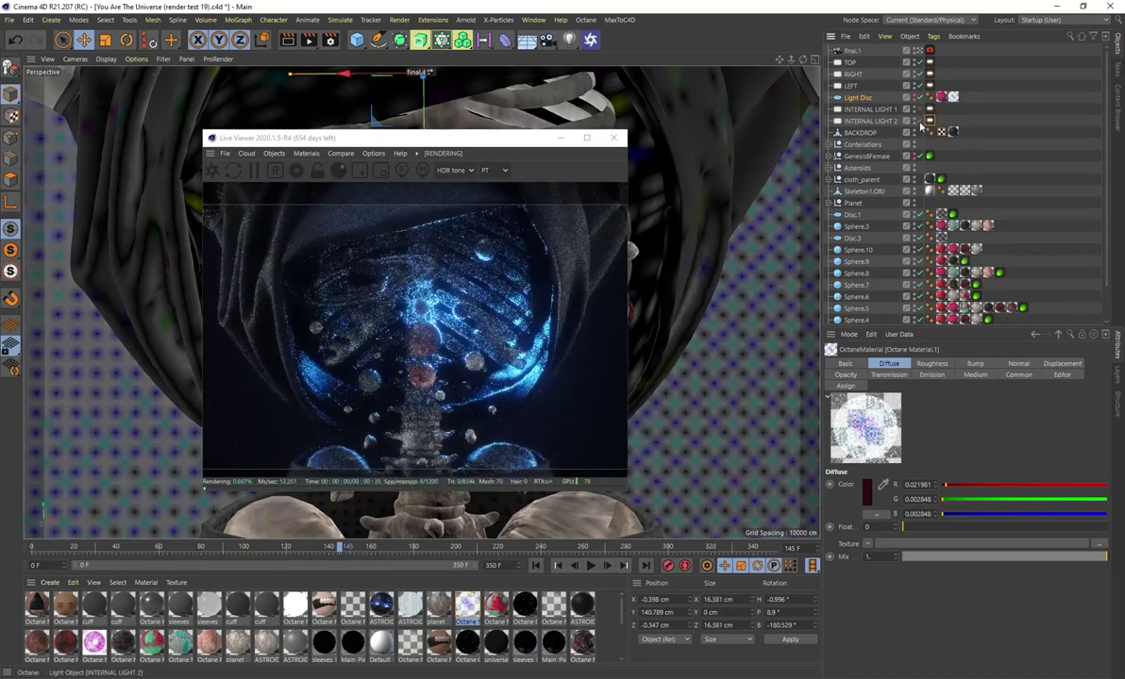
# - Switch on INTERNAL LIGHT 1 and INTERNAL LIGHT 2 and locate each of them inside the rib cage
pyautogui.click(920, 120)
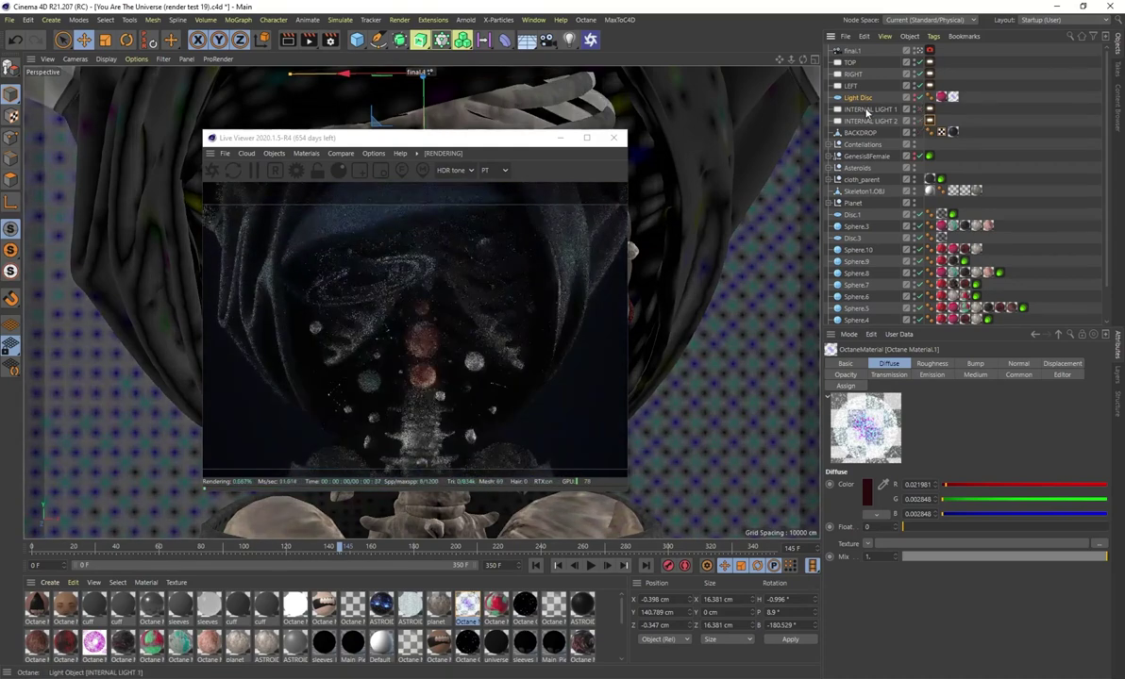
pyautogui.click(920, 113)
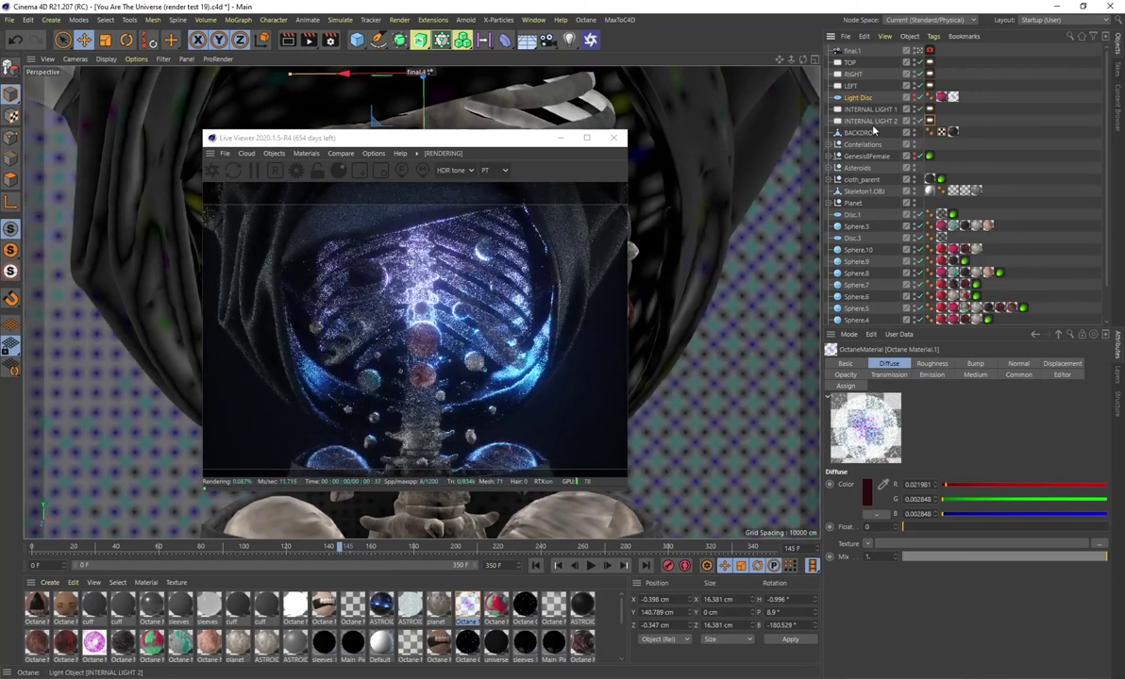
pyautogui.click(870, 121)
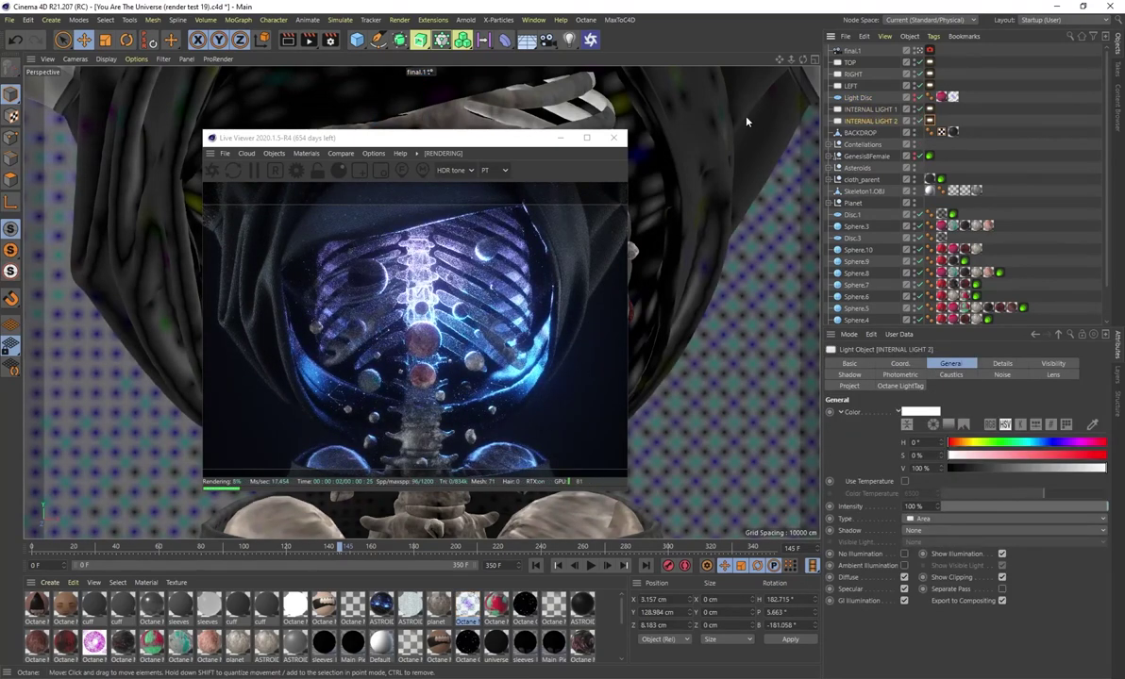
pyautogui.moveTo(506, 142); pyautogui.dragTo(155, 160)
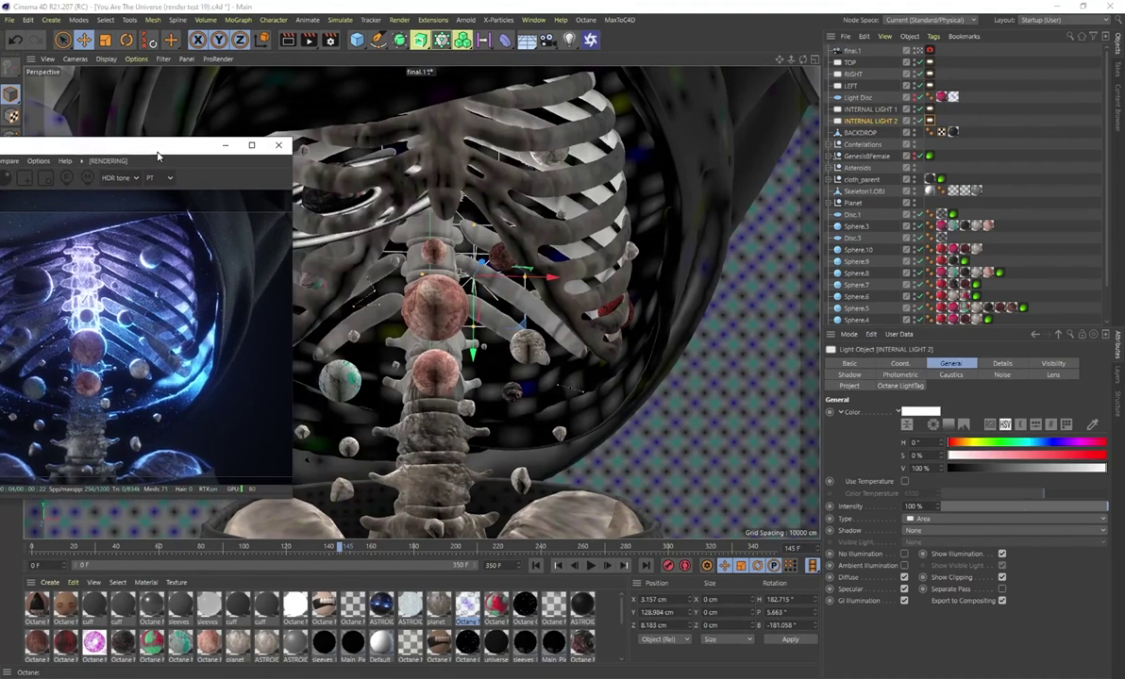
pyautogui.click(868, 110)
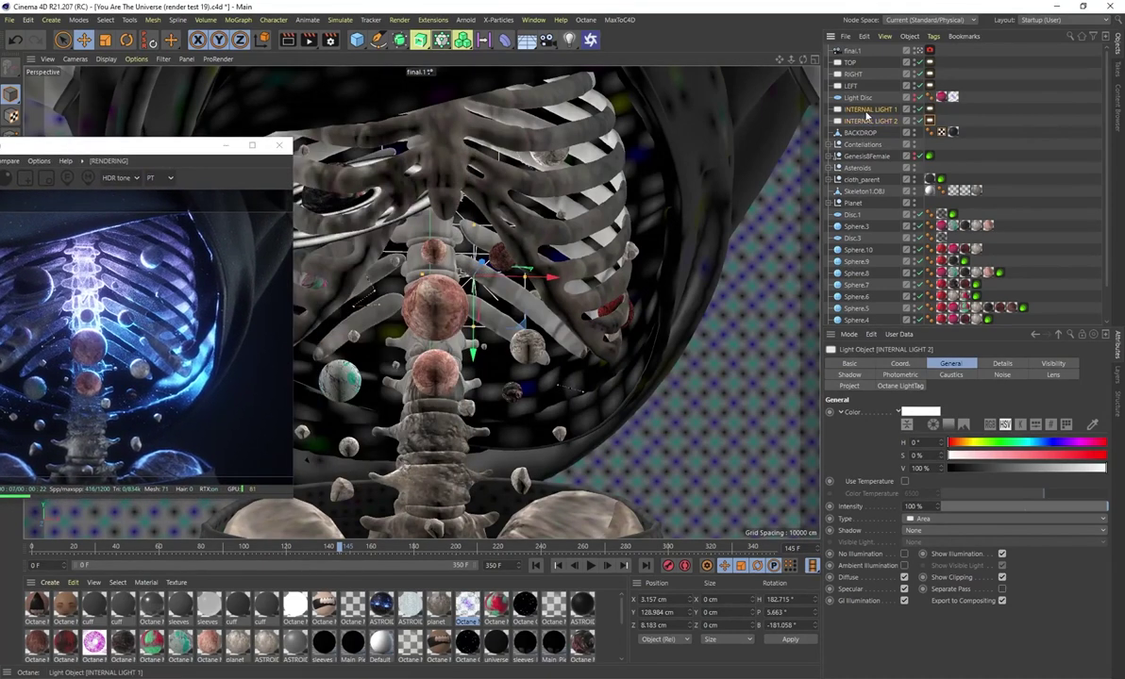
pyautogui.moveTo(117, 149); pyautogui.dragTo(376, 146)
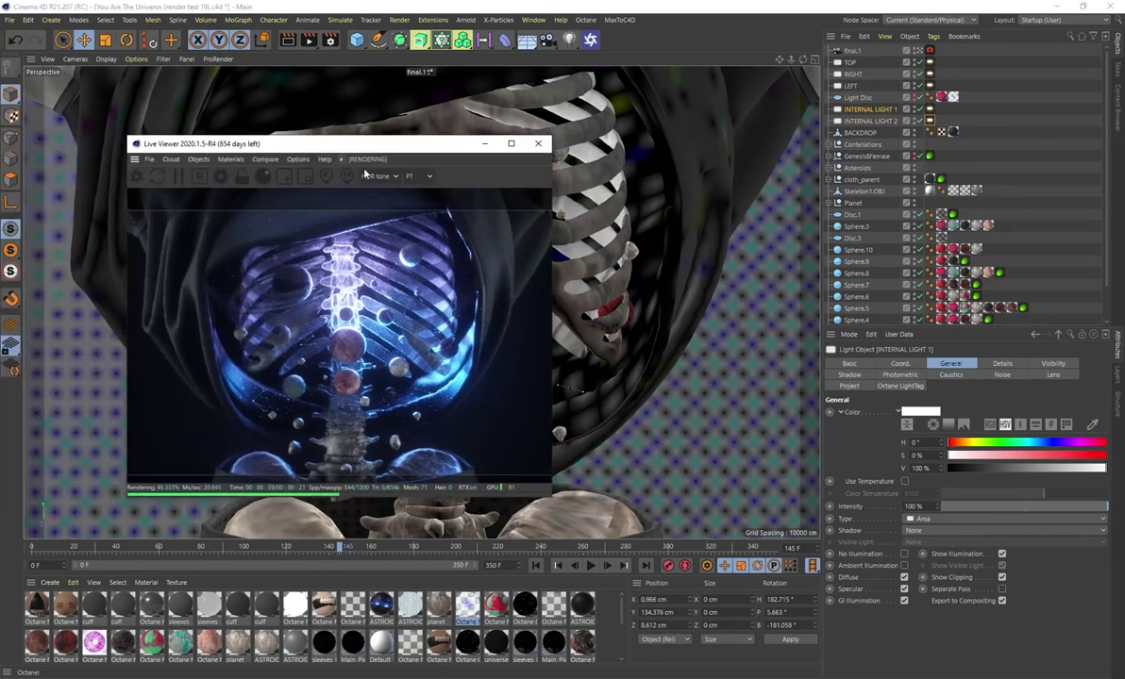
# - Review the power, temperature and RgbSpectrum distribution of the Octane light tags on INTERNAL LIGHT 2 and INTERNAL LIGHT 1
pyautogui.click(921, 121)
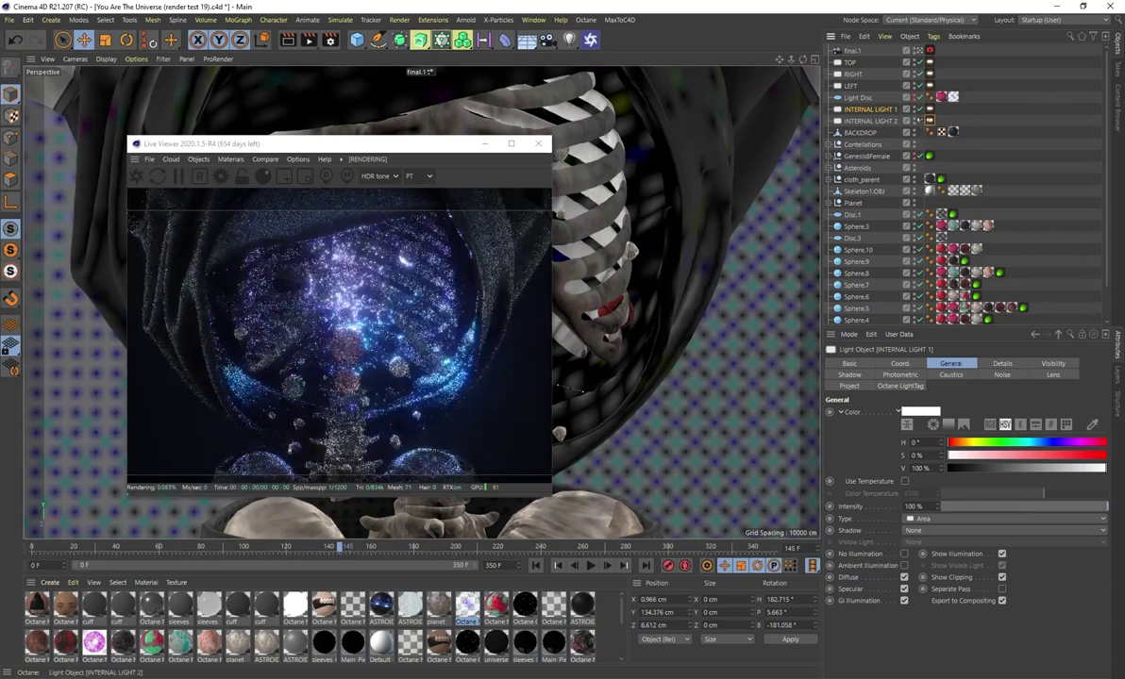
pyautogui.click(974, 322)
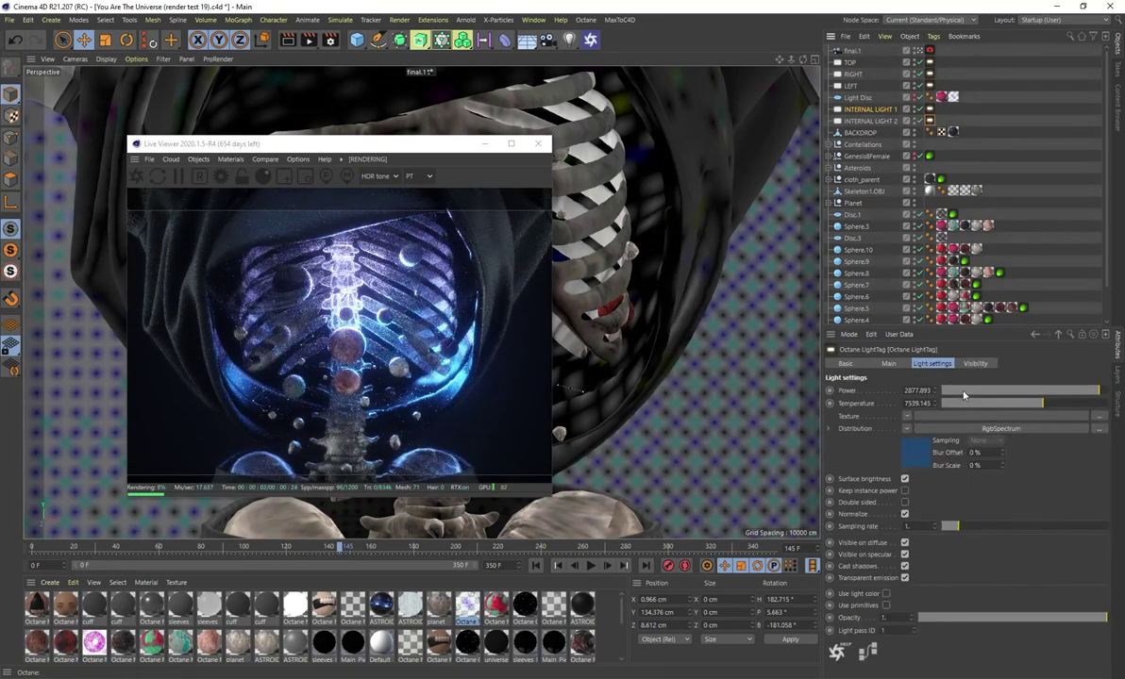
pyautogui.click(930, 110)
pyautogui.moveTo(410, 147); pyautogui.dragTo(360, 147)
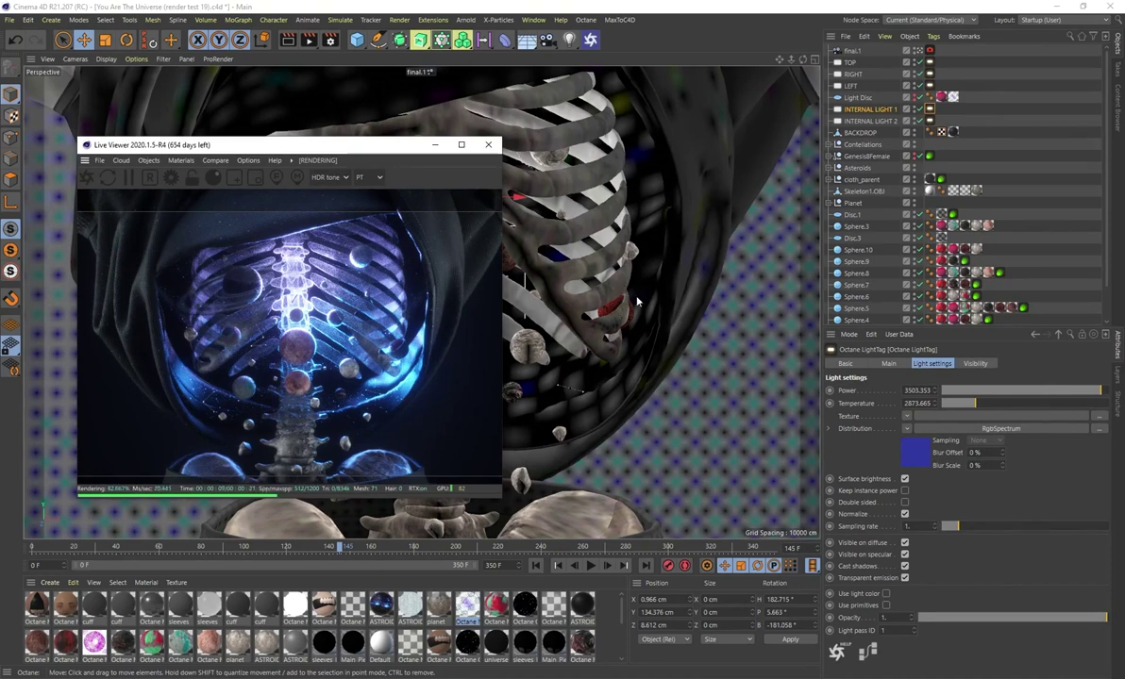
# - Enable the Light Disc in the render and select it to inspect its placement above the rib cage
pyautogui.click(913, 100)
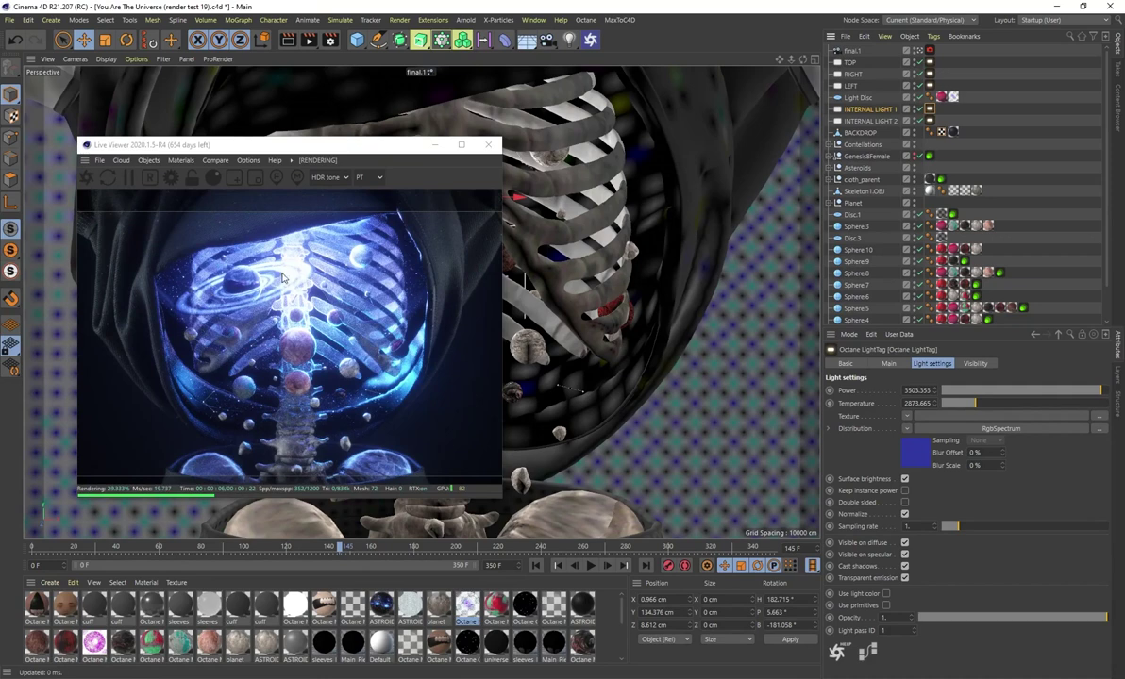
pyautogui.moveTo(326, 146); pyautogui.dragTo(268, 253)
pyautogui.click(850, 98)
pyautogui.click(357, 39)
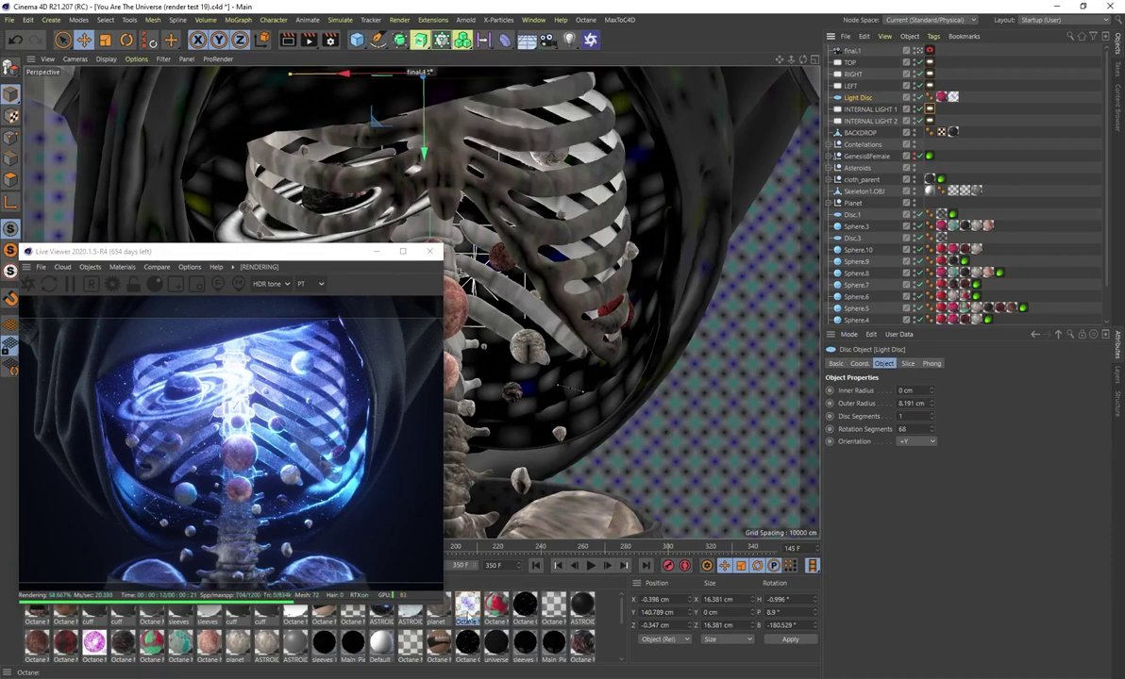
# - Raise the blackbody emission power of the Light Disc's material to about 63201.1
pyautogui.doubleClick(467, 605)
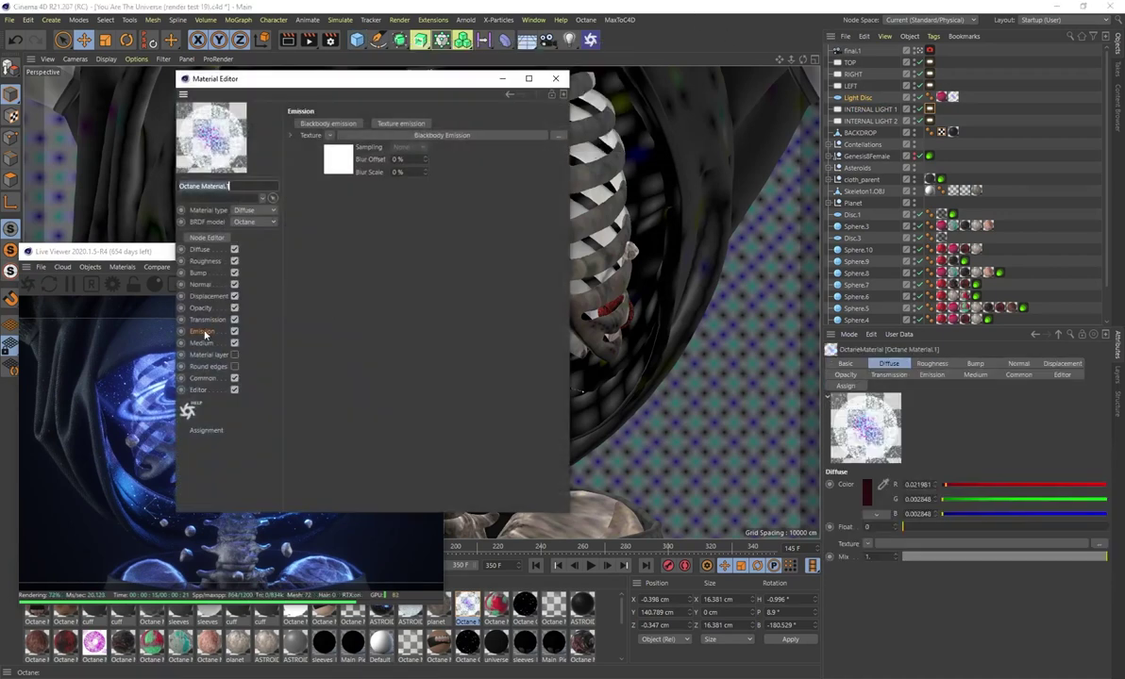
pyautogui.click(328, 123)
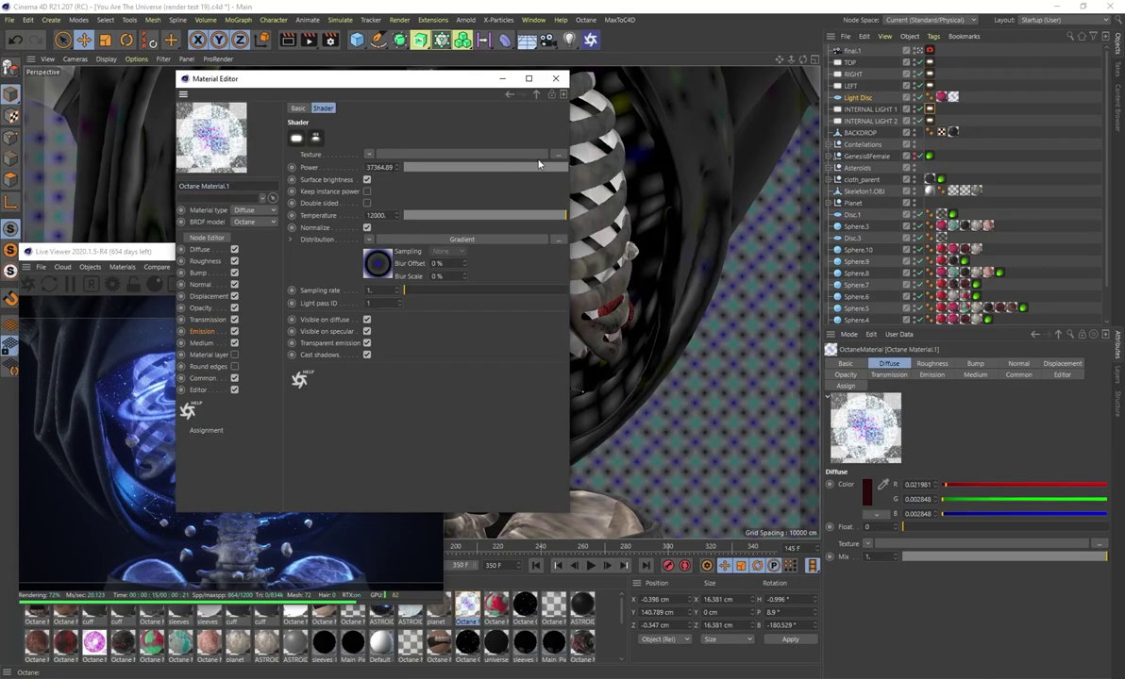
pyautogui.moveTo(451, 82); pyautogui.dragTo(744, 103)
pyautogui.moveTo(855, 189); pyautogui.dragTo(902, 191)
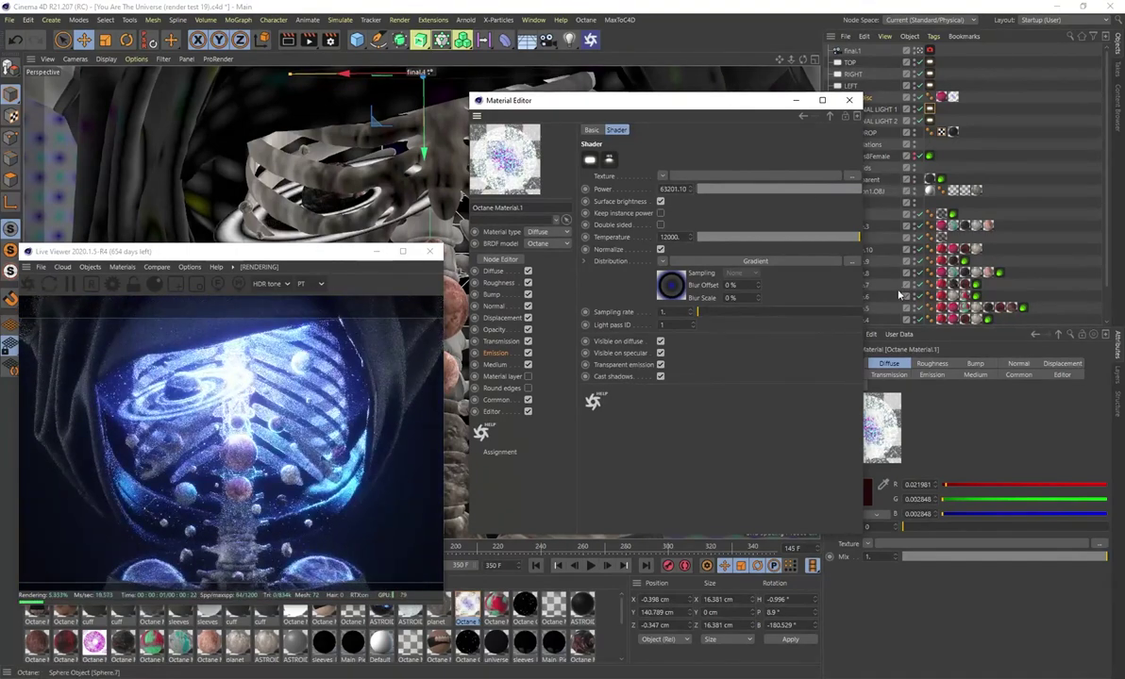
# - Examine the 2D - Circular gradient driving the Light Disc's emission distribution and its effect in the Live Viewer render
pyautogui.click(669, 285)
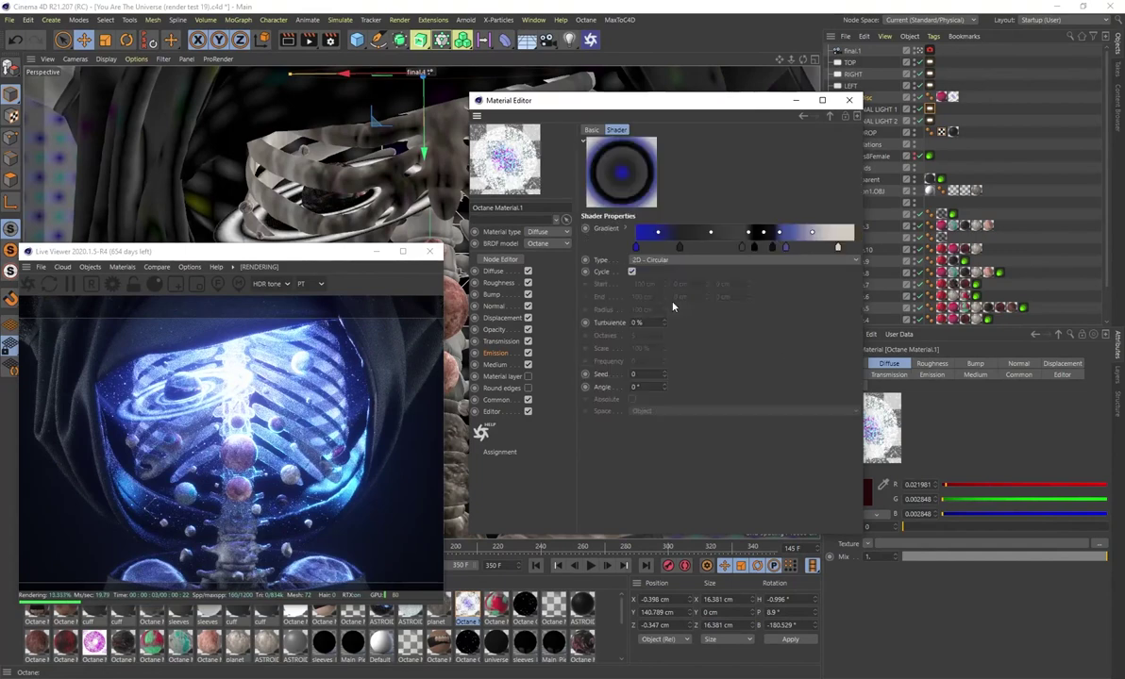
pyautogui.moveTo(647, 110); pyautogui.dragTo(682, 109)
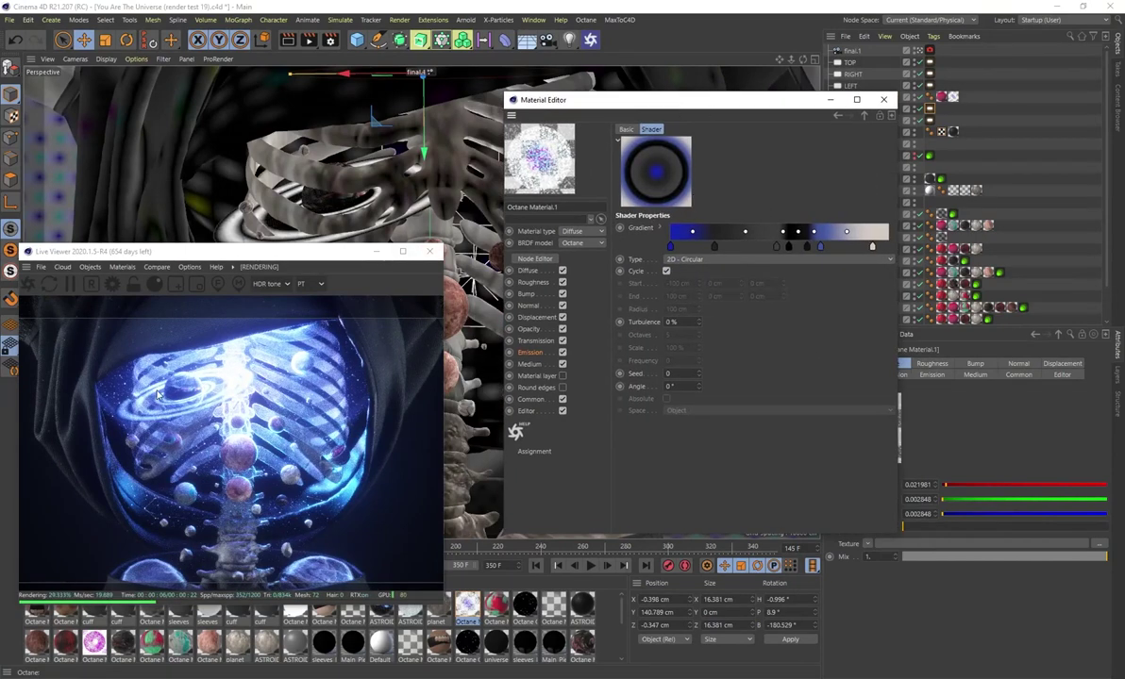
pyautogui.click(837, 116)
pyautogui.moveTo(714, 101); pyautogui.dragTo(614, 100)
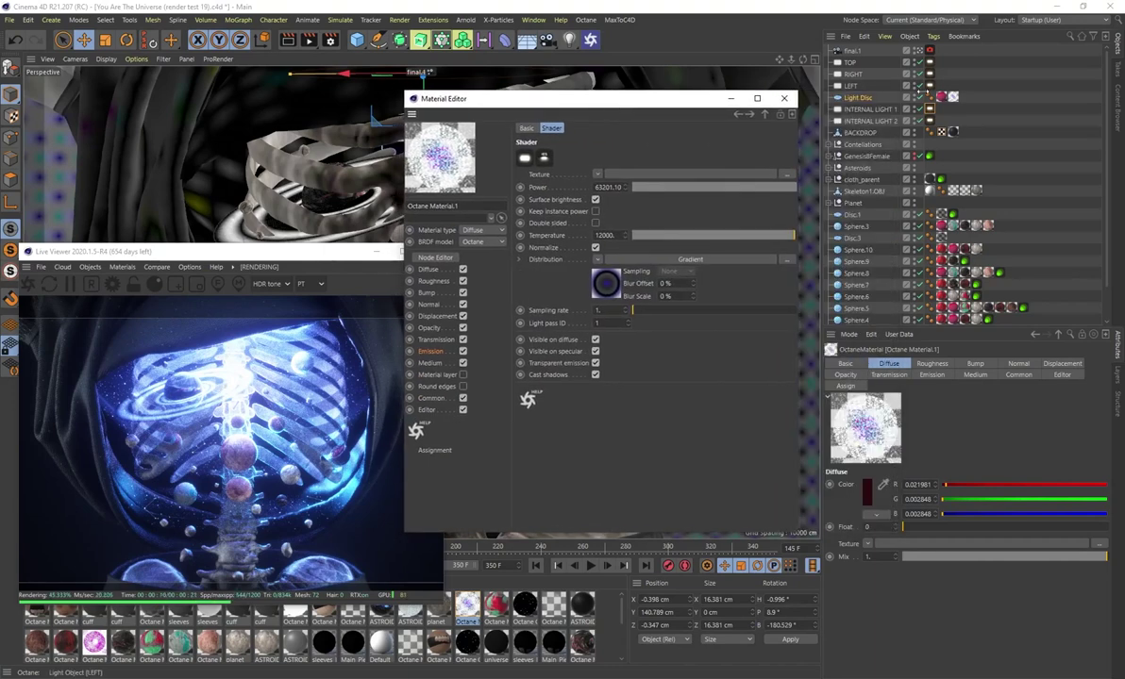
pyautogui.click(857, 98)
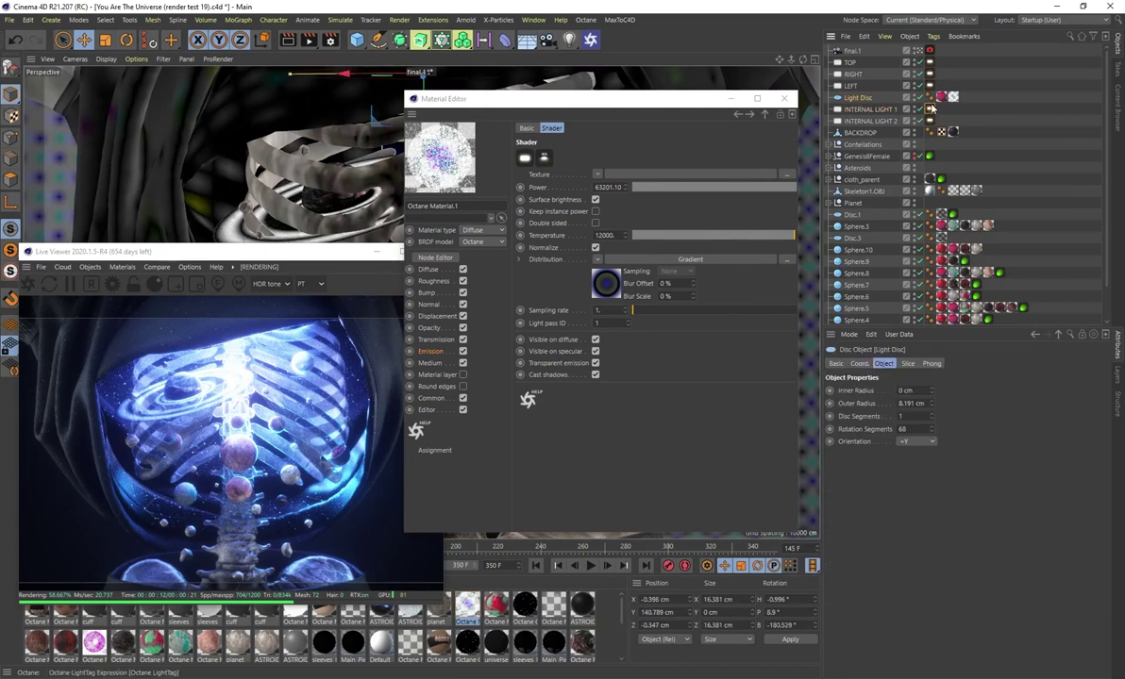
pyautogui.click(298, 268)
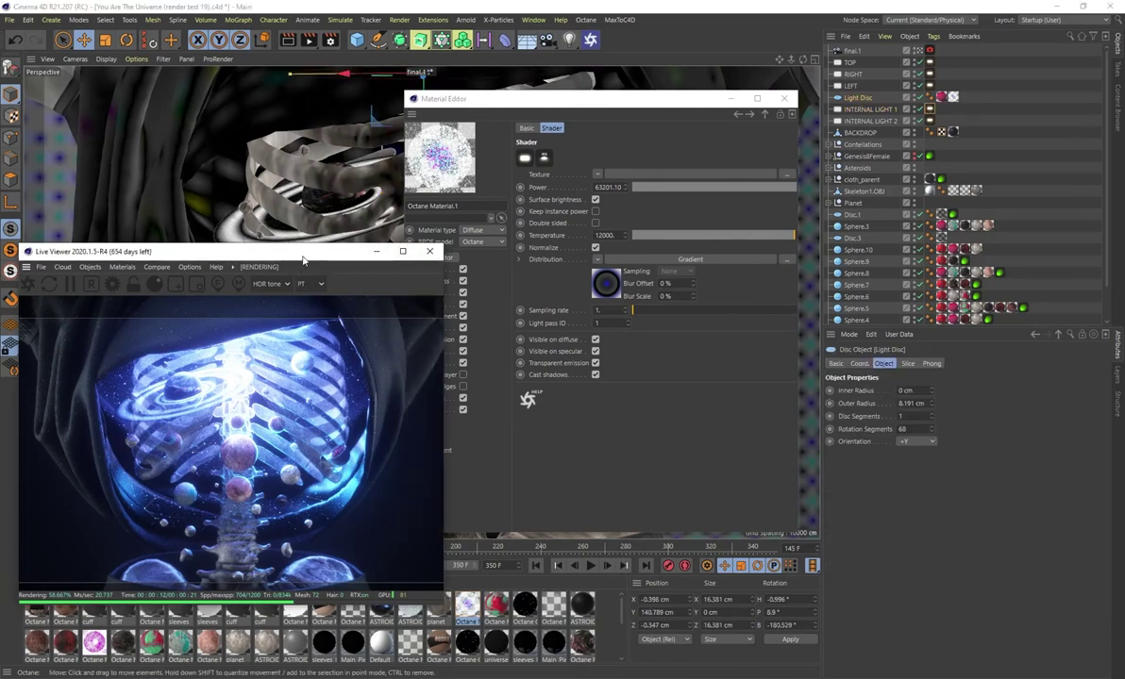
pyautogui.moveTo(283, 251); pyautogui.dragTo(407, 216)
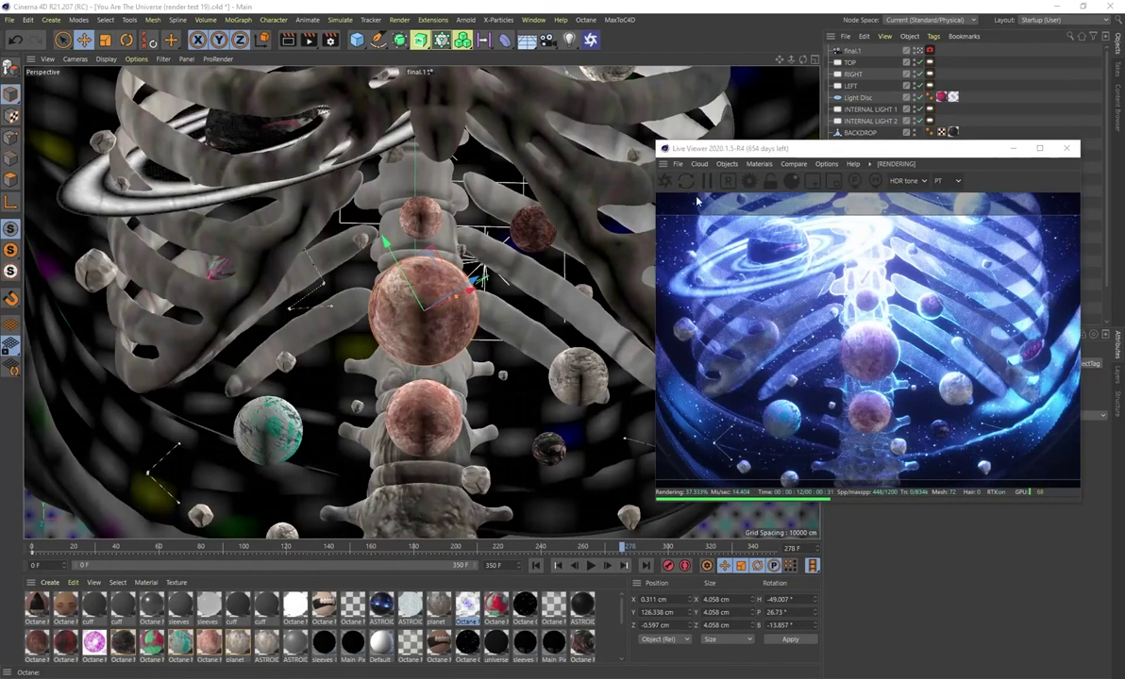
# - Pause the Live Viewer render and review the primitive list and the object properties of the Sphere.8 planet
pyautogui.click(707, 181)
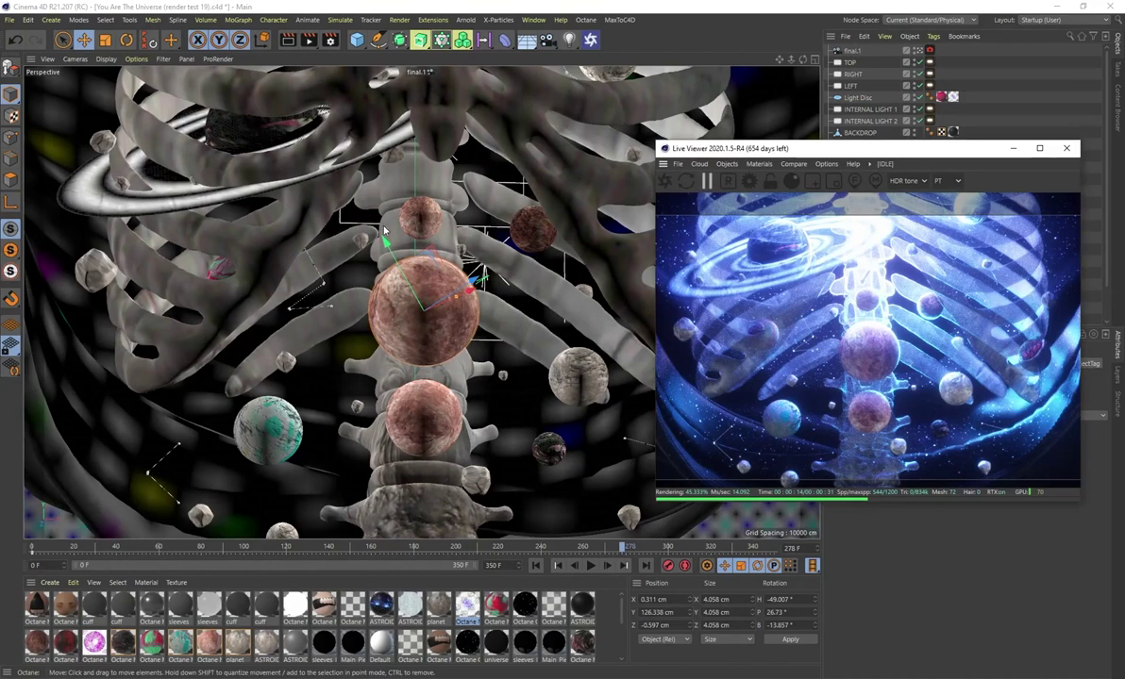
pyautogui.click(359, 41)
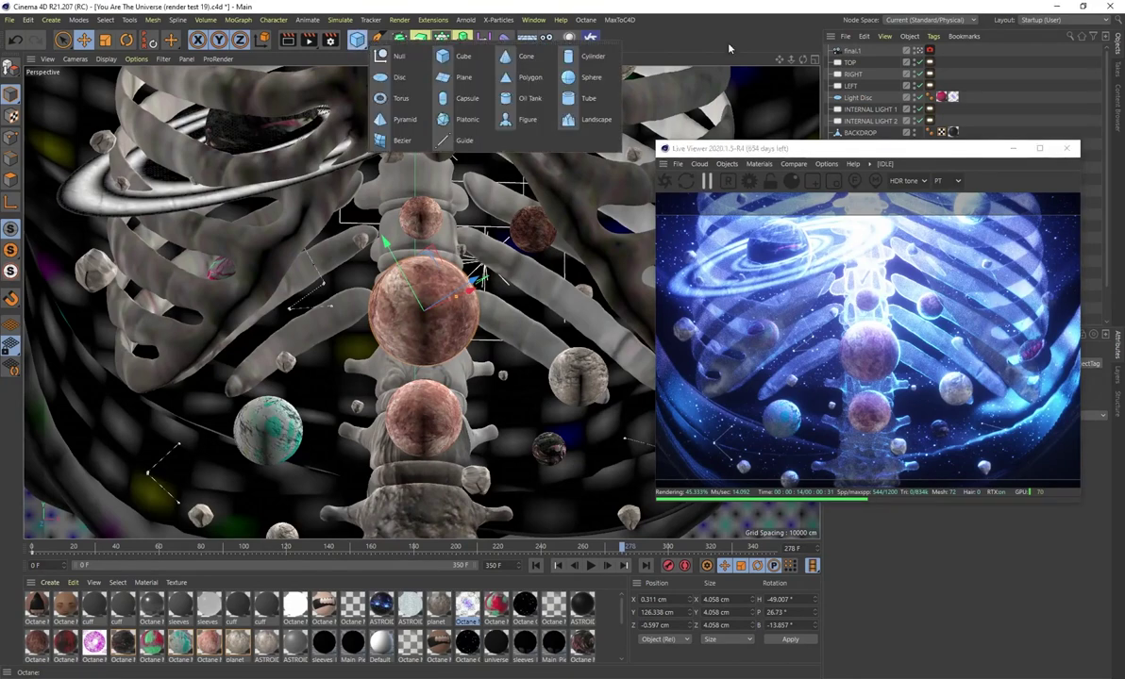
pyautogui.moveTo(914, 151); pyautogui.dragTo(566, 145)
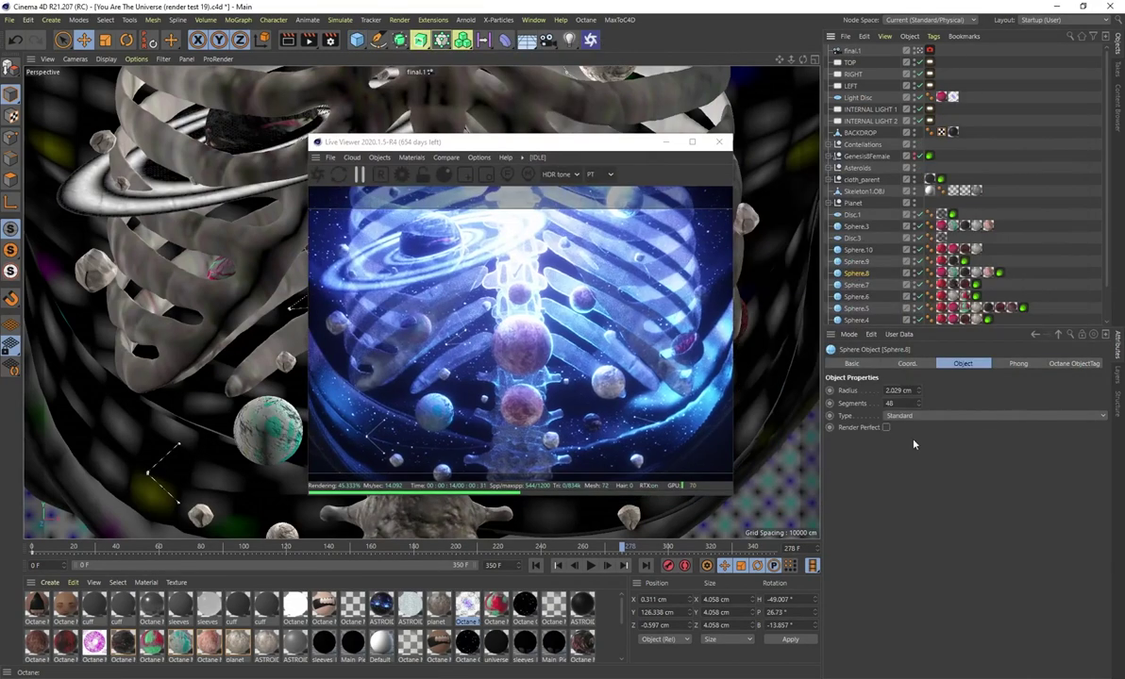
pyautogui.moveTo(440, 149); pyautogui.dragTo(728, 147)
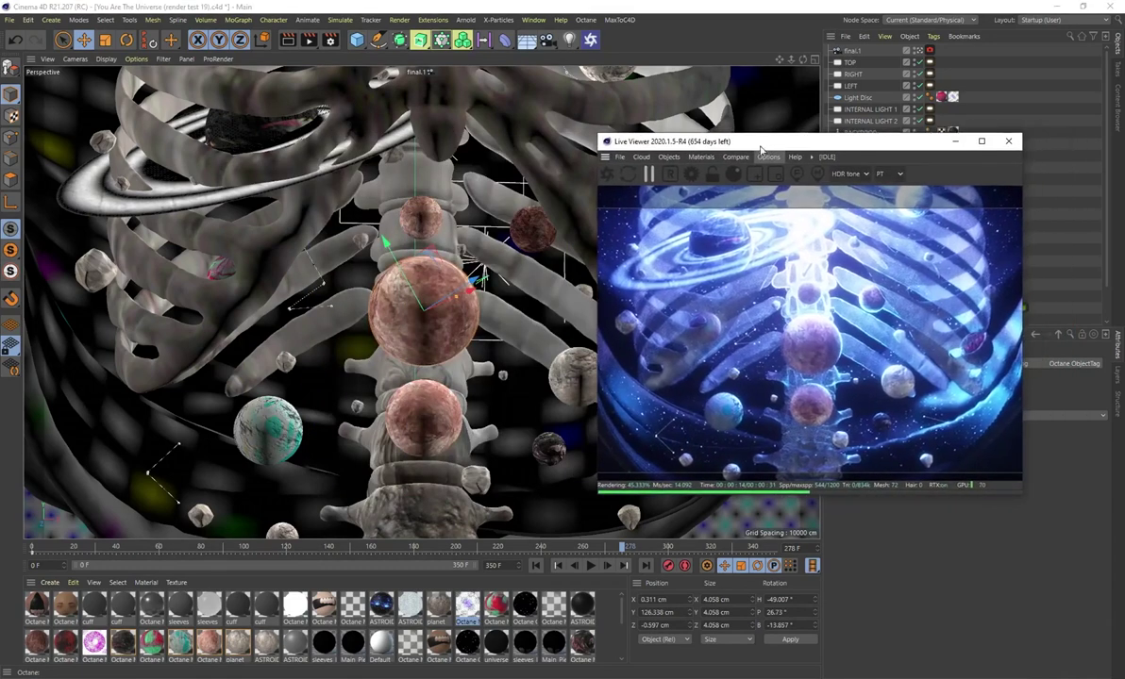
pyautogui.moveTo(649, 142); pyautogui.dragTo(719, 148)
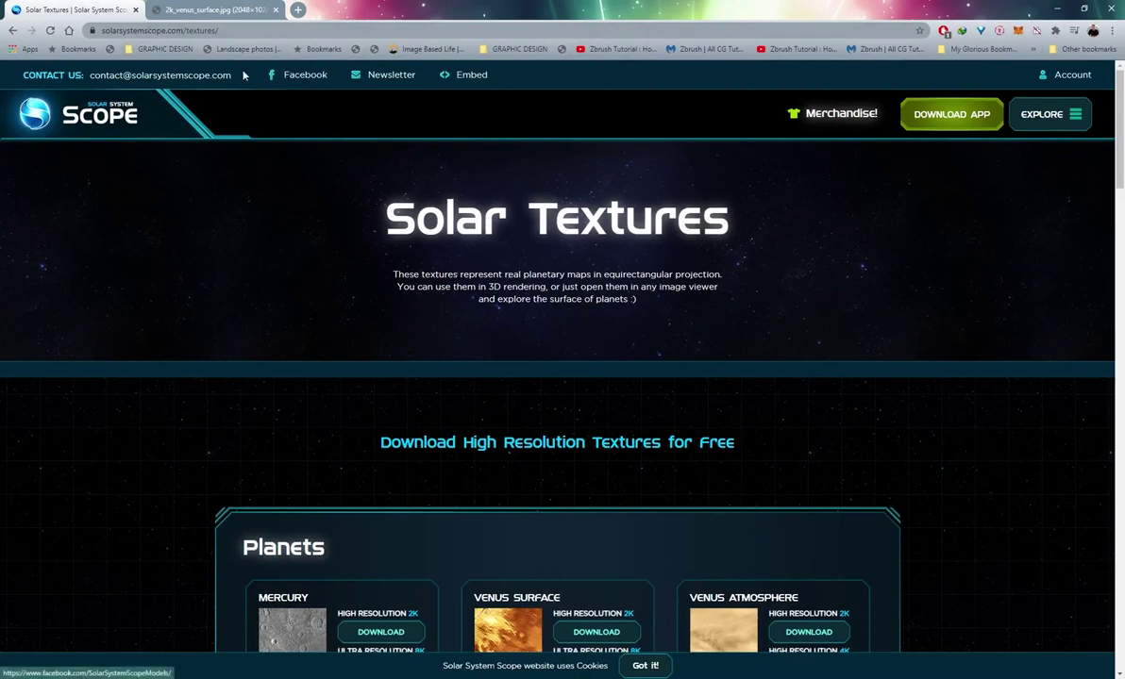
# - Switch to the browser, look through the planet maps on the Solar Textures page, and view the 2K Venus surface texture
pyautogui.scroll(-2, 340, 425)
pyautogui.scroll(-2, 340, 424)
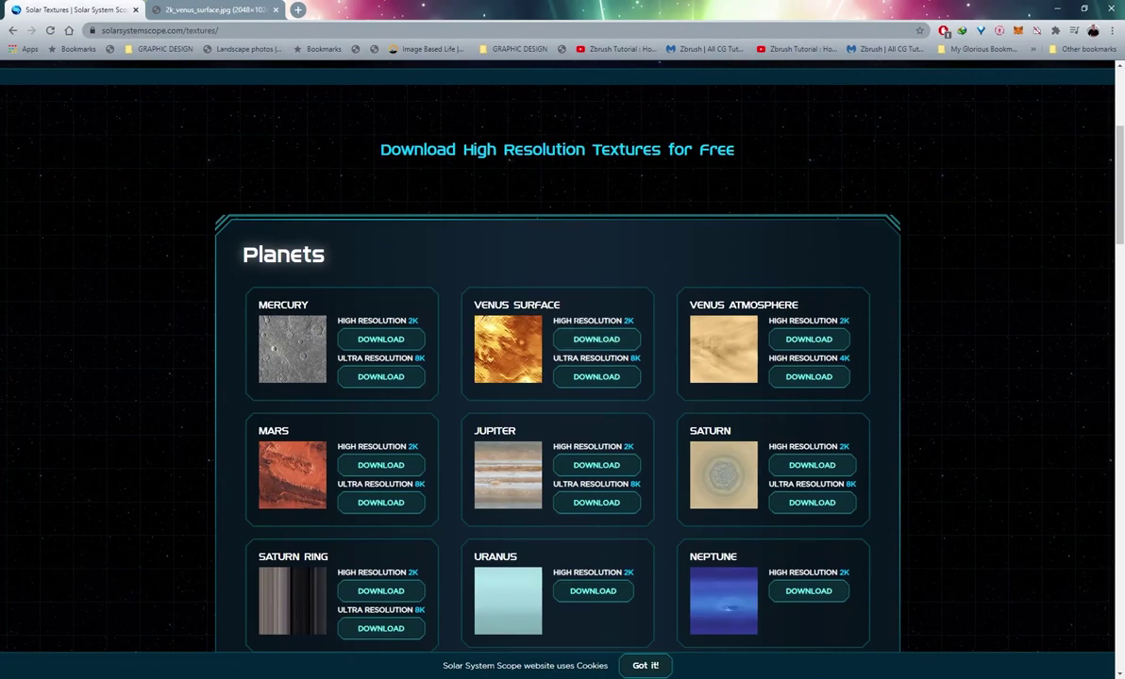
pyautogui.scroll(2, 503, 383)
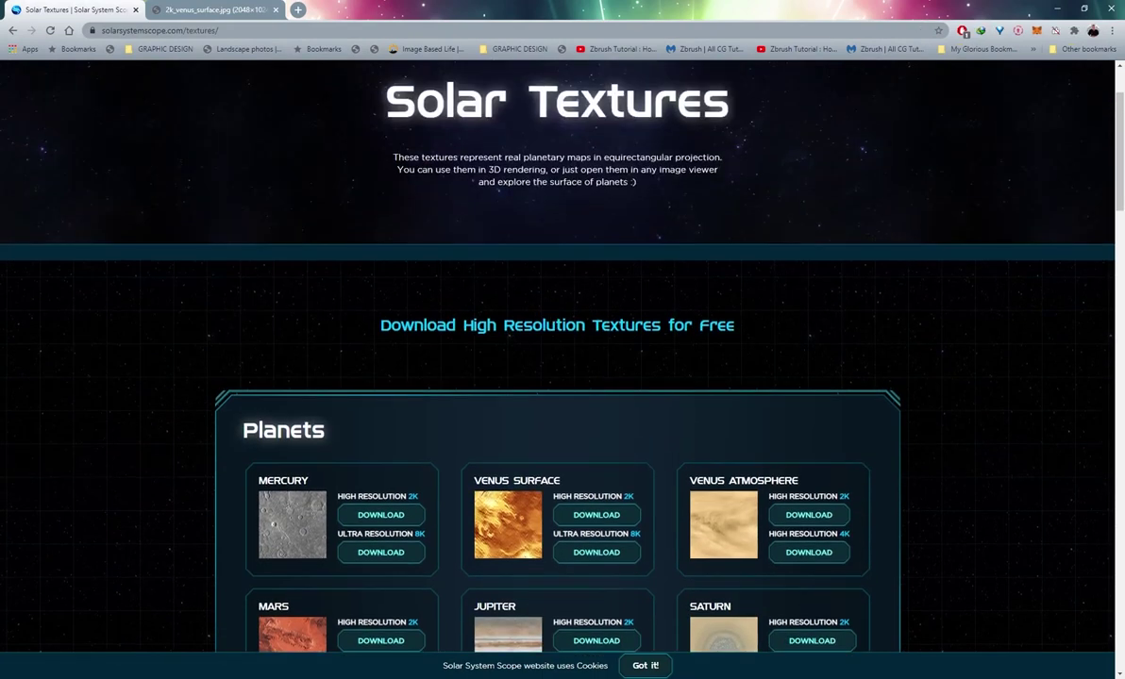
pyautogui.scroll(-3, 548, 321)
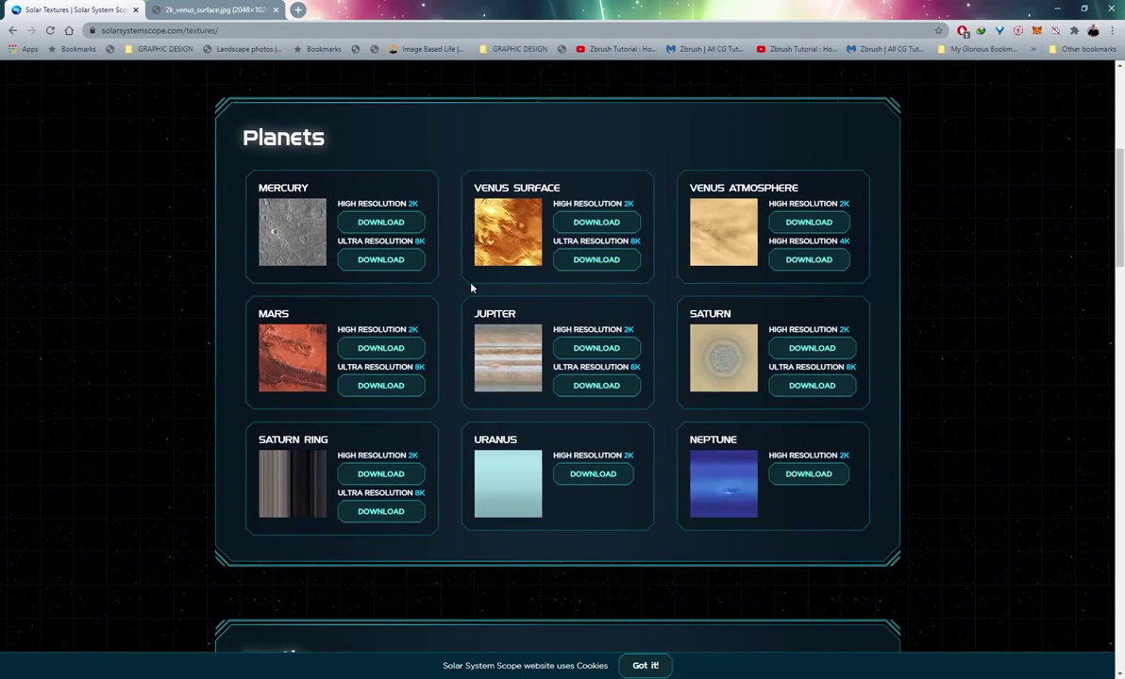
pyautogui.click(213, 10)
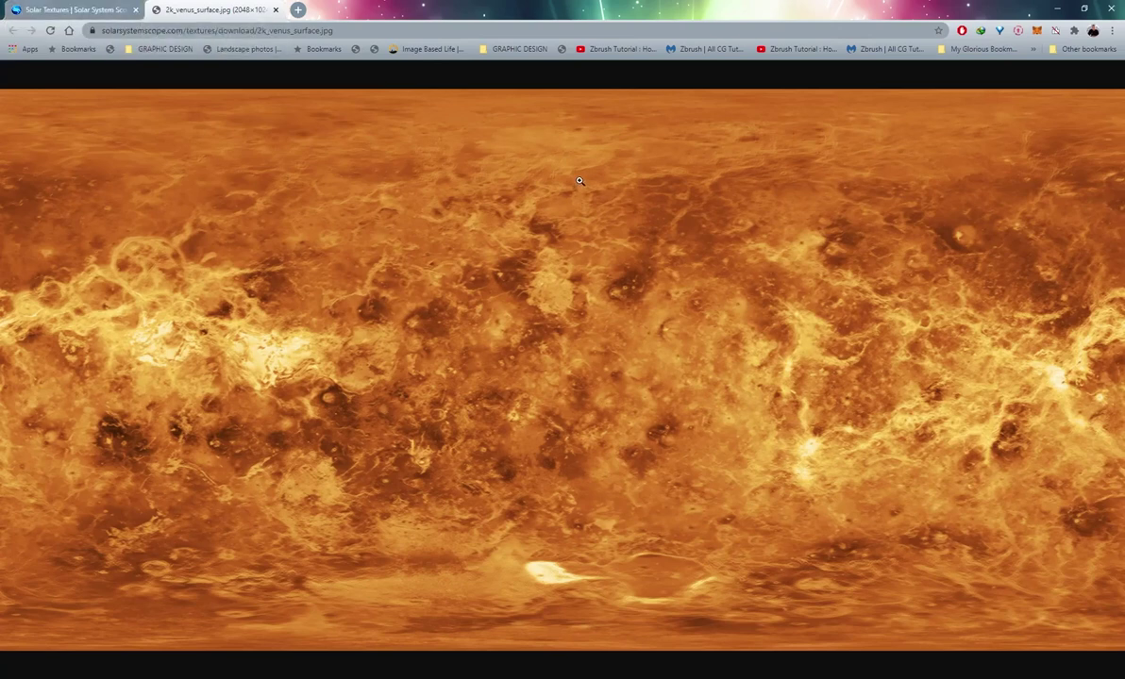
# - Return to the Solar Textures page and look through the downloadable planet maps and the sections below them
pyautogui.click(84, 8)
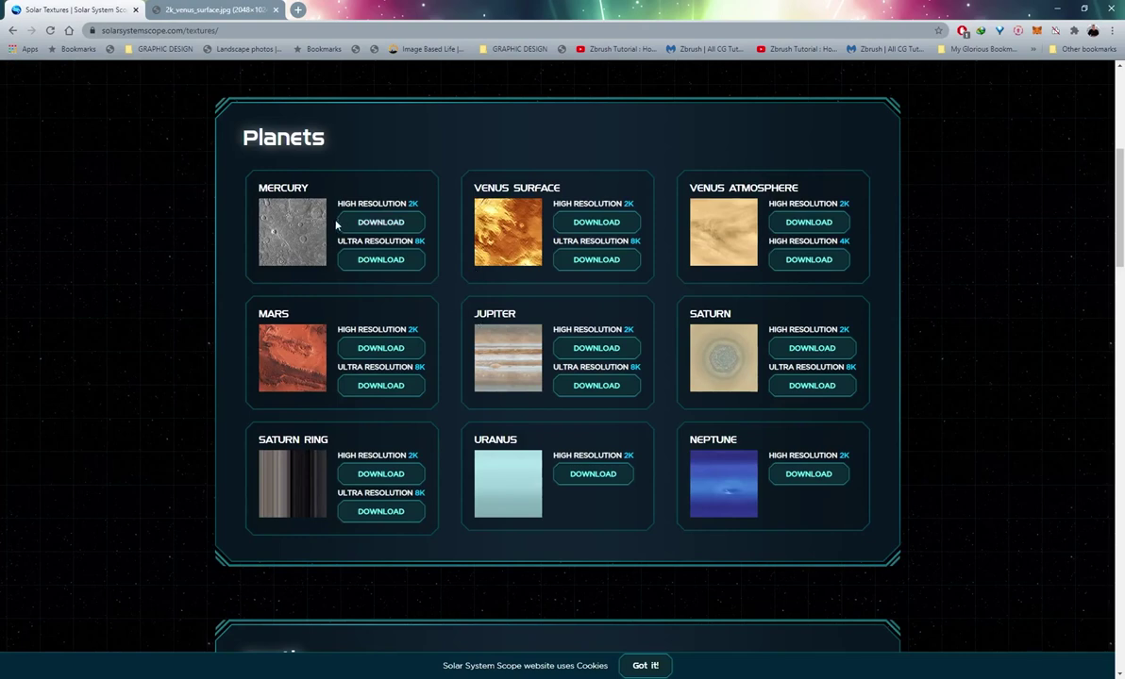
pyautogui.scroll(2, 467, 396)
pyautogui.scroll(-6, 467, 398)
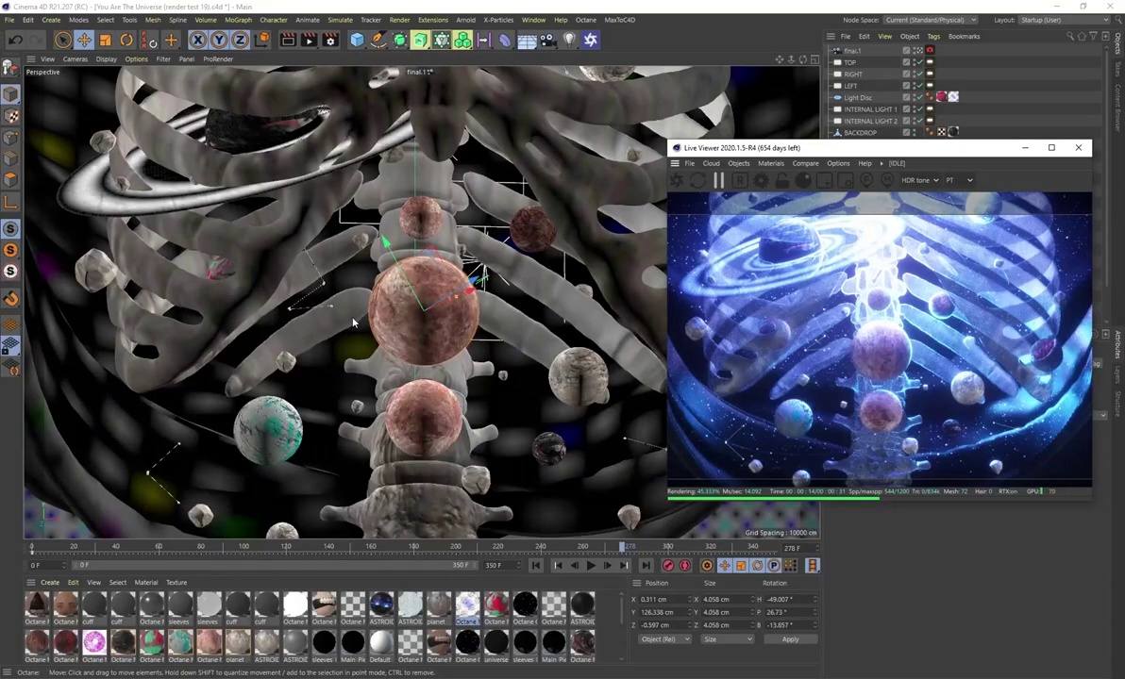
# - Switch to Cinema 4D and scrub the animation from frame 0 to 350 to check the large central planet's rotation
pyautogui.moveTo(626, 549); pyautogui.dragTo(563, 553)
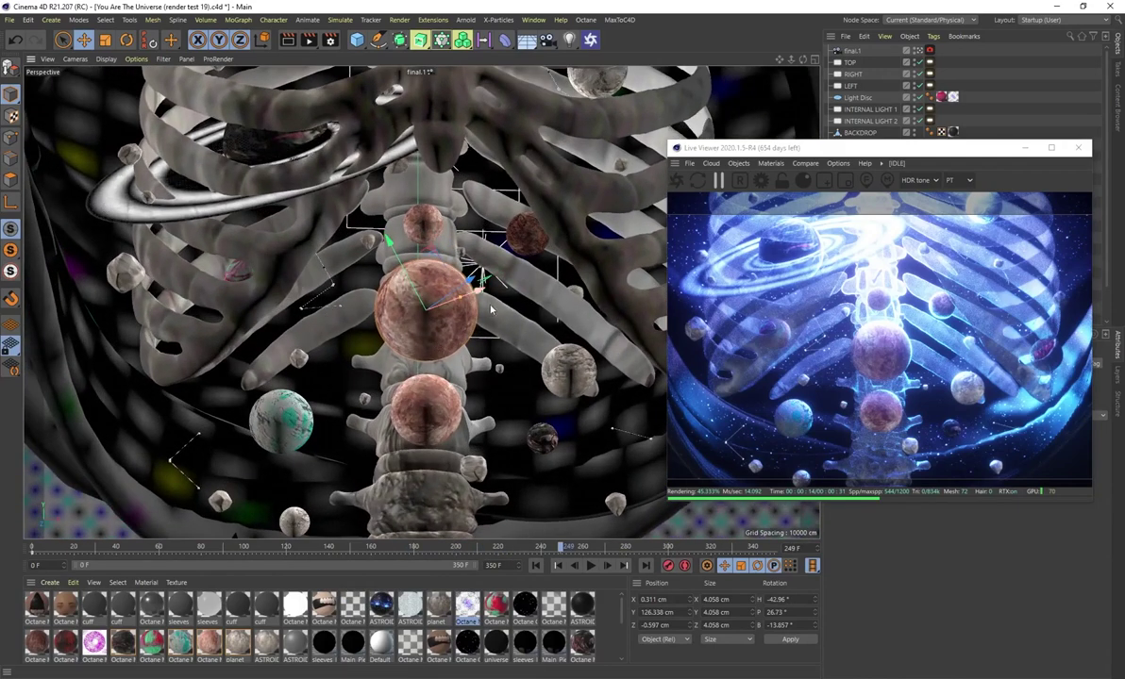
pyautogui.press('r')
pyautogui.click(24, 555)
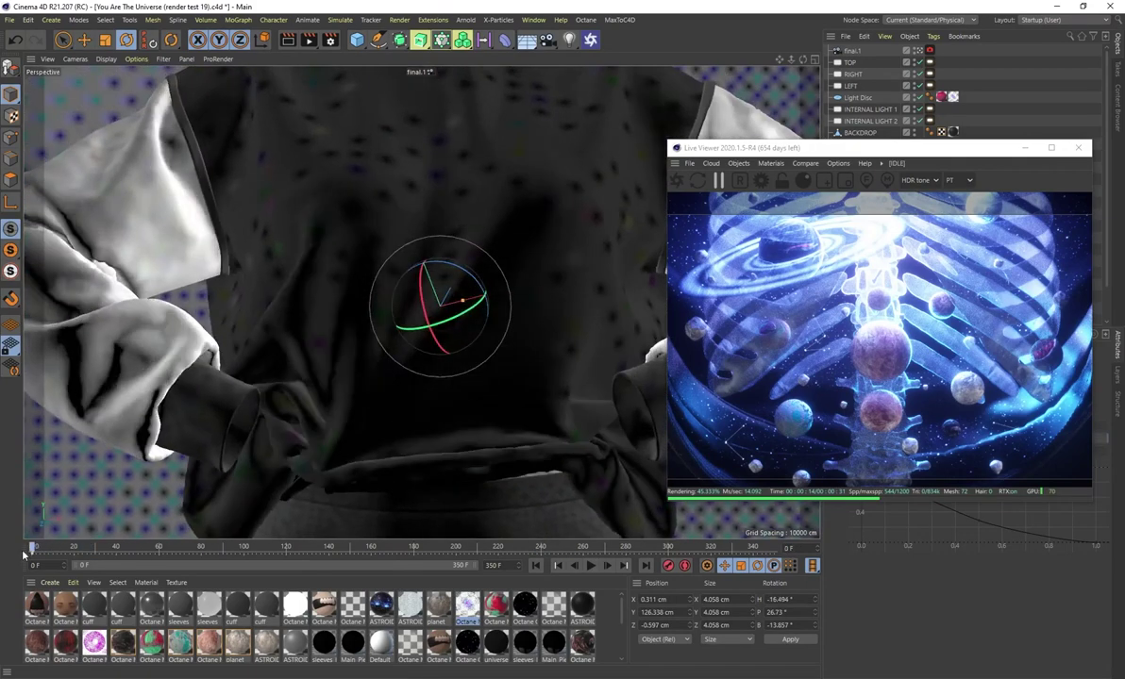
pyautogui.moveTo(86, 552); pyautogui.dragTo(798, 550)
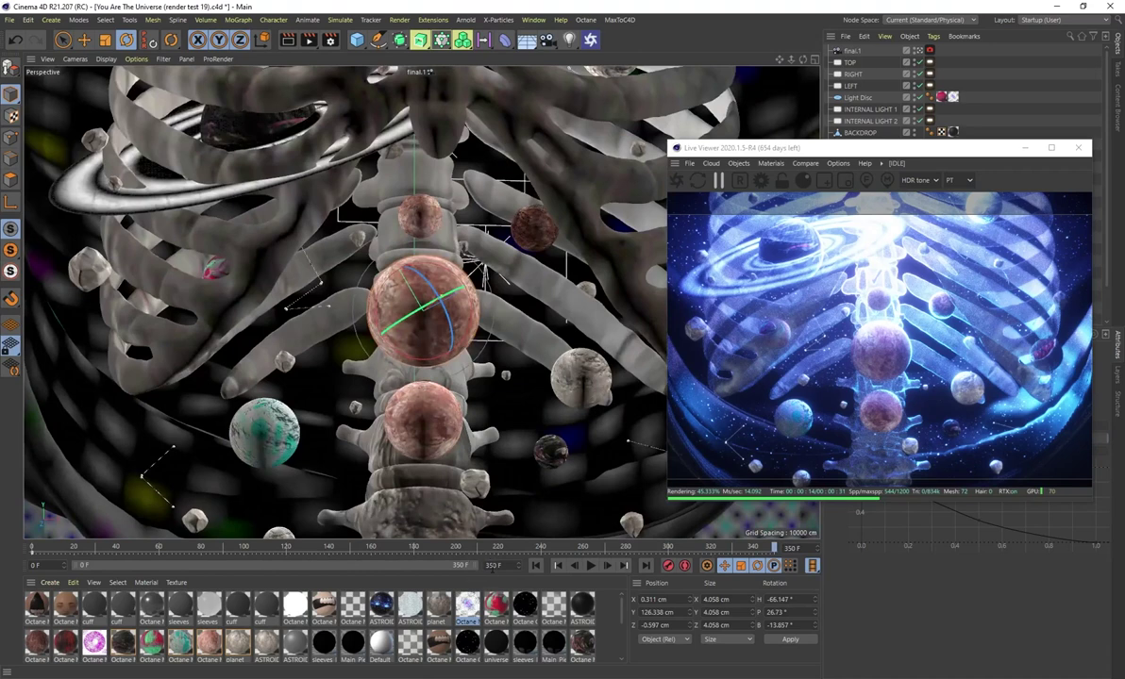
# - Extend the animation and its preview range to 1500 frames, and scrub to the end to check the central planet's spin
pyautogui.moveTo(496, 567); pyautogui.dragTo(472, 564)
pyautogui.press('BackSpace')
pyautogui.write('1500')
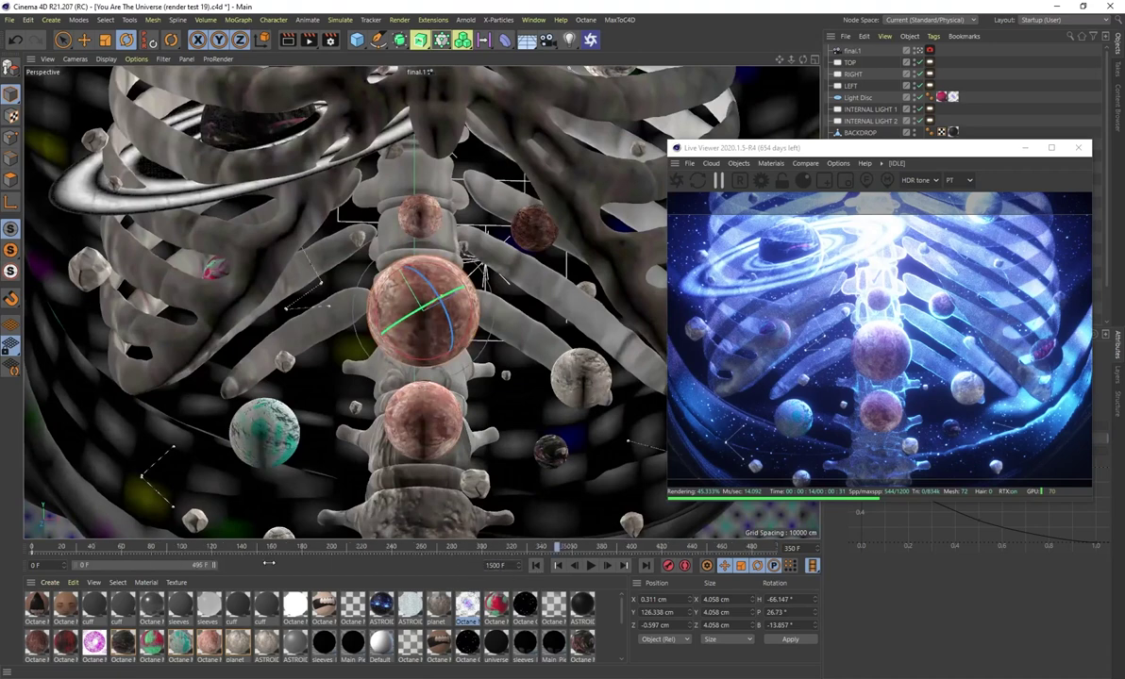
pyautogui.press('Return')
pyautogui.moveTo(743, 551); pyautogui.dragTo(777, 550)
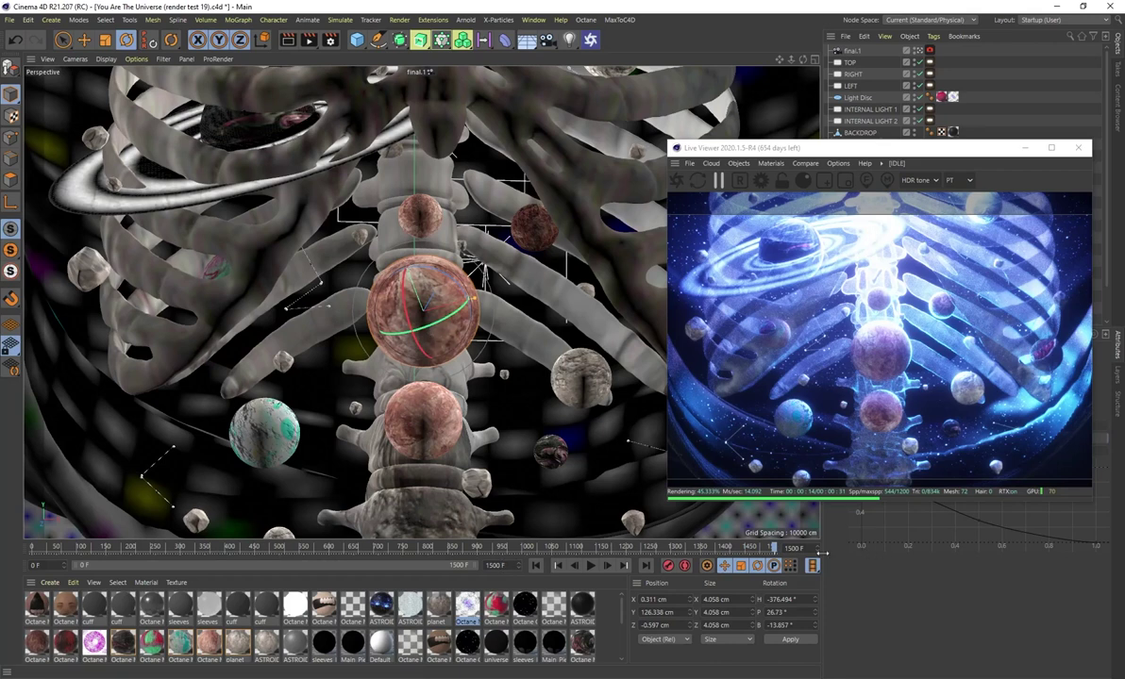
pyautogui.moveTo(450, 329)
pyautogui.mouseDown()
pyautogui.moveTo(431, 323)
pyautogui.moveTo(505, 300)
pyautogui.moveTo(419, 328)
pyautogui.moveTo(439, 326)
pyautogui.mouseUp()
pyautogui.hotkey('ctrl', 'z')
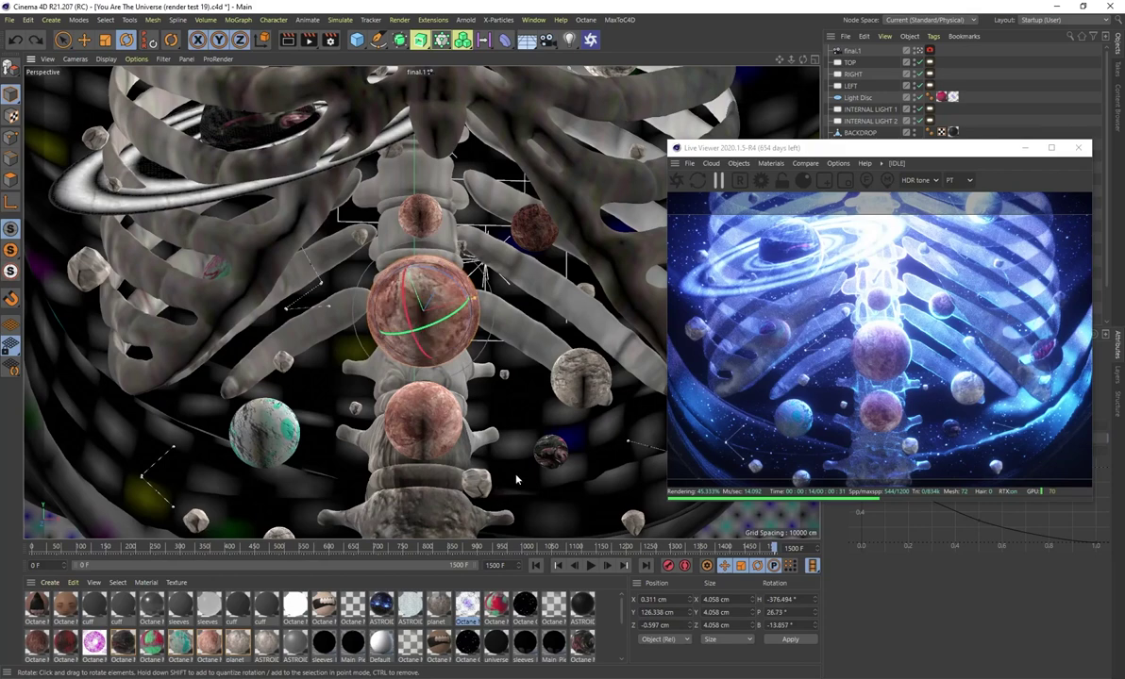
# - Set the end of the preview range to frame 350 and move the playhead to about frame 184
pyautogui.moveTo(774, 551); pyautogui.dragTo(427, 551)
pyautogui.doubleClick(457, 565)
pyautogui.write('350')
pyautogui.press('Return')
pyautogui.moveTo(774, 550); pyautogui.dragTo(426, 551)
# - Select the planet's ring and examine the 2D - Circular gradient in the blackbody emission distribution of Octane Material.1
pyautogui.click(269, 235)
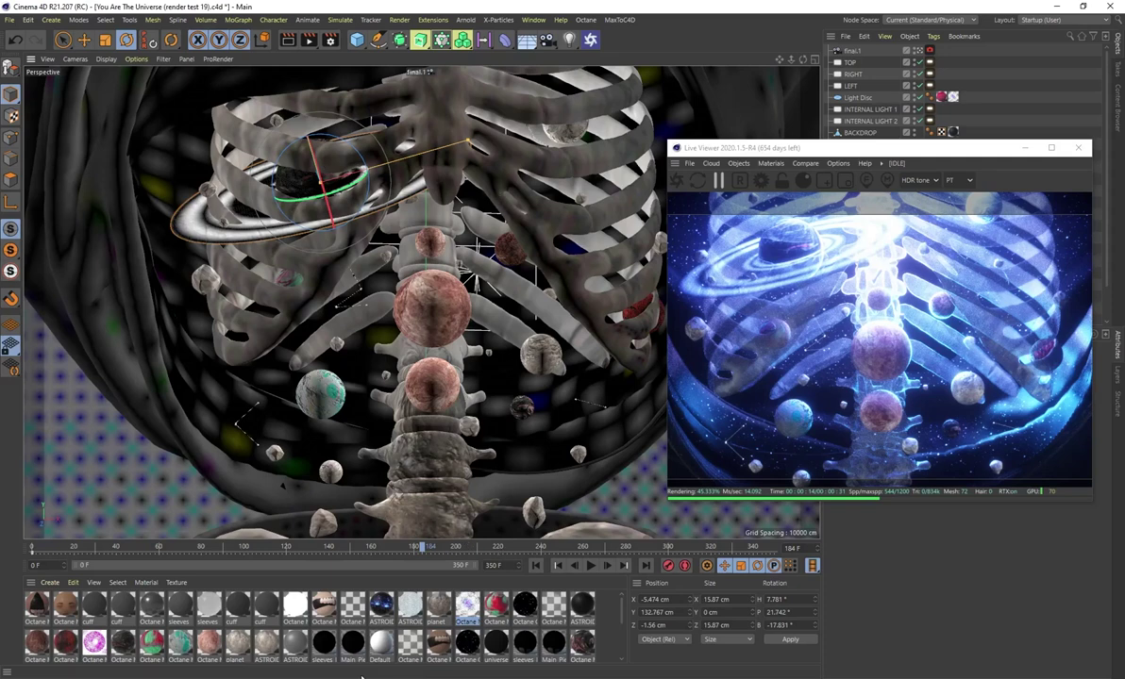
pyautogui.doubleClick(467, 605)
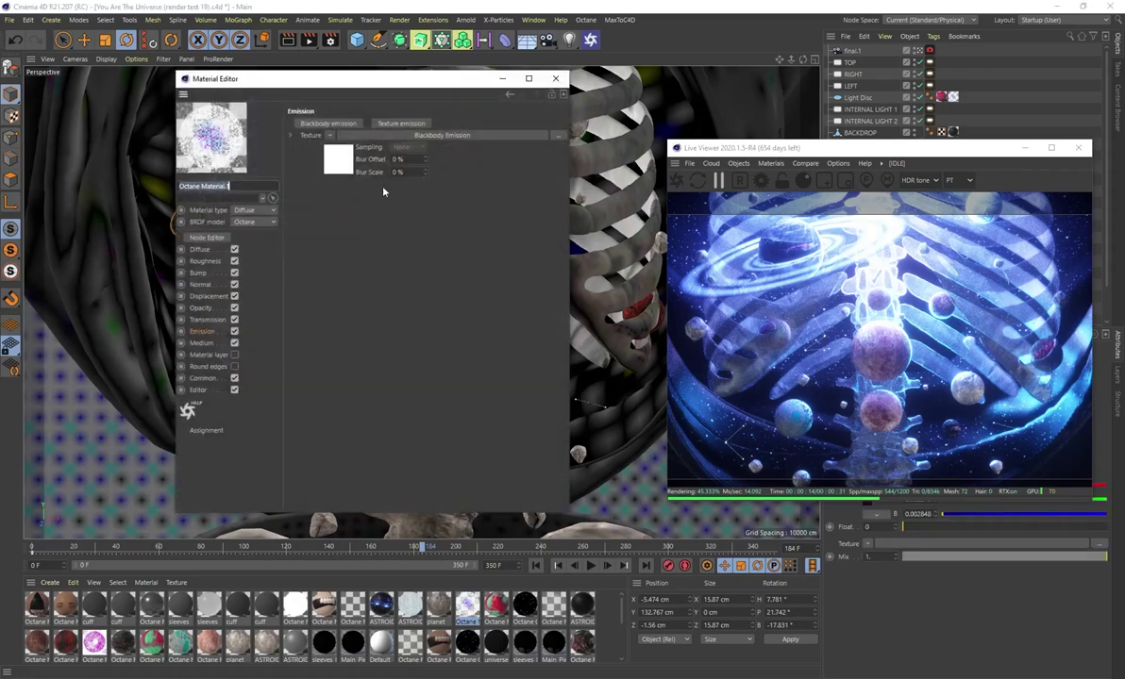
pyautogui.click(344, 168)
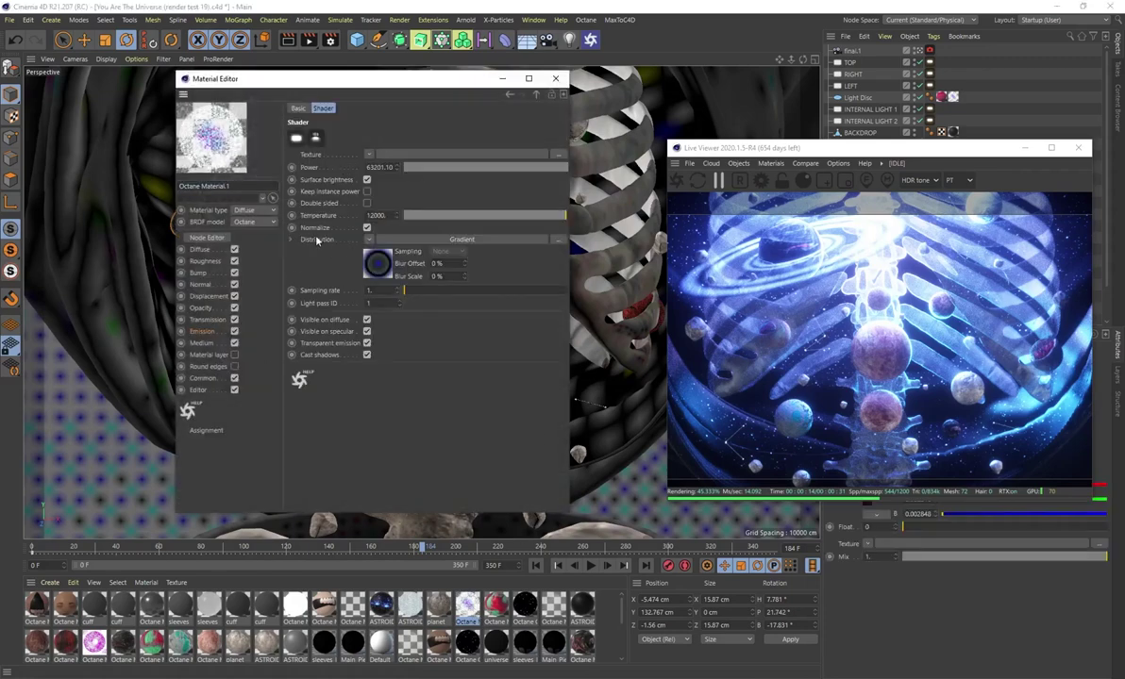
pyautogui.moveTo(328, 94); pyautogui.dragTo(153, 104)
pyautogui.click(208, 271)
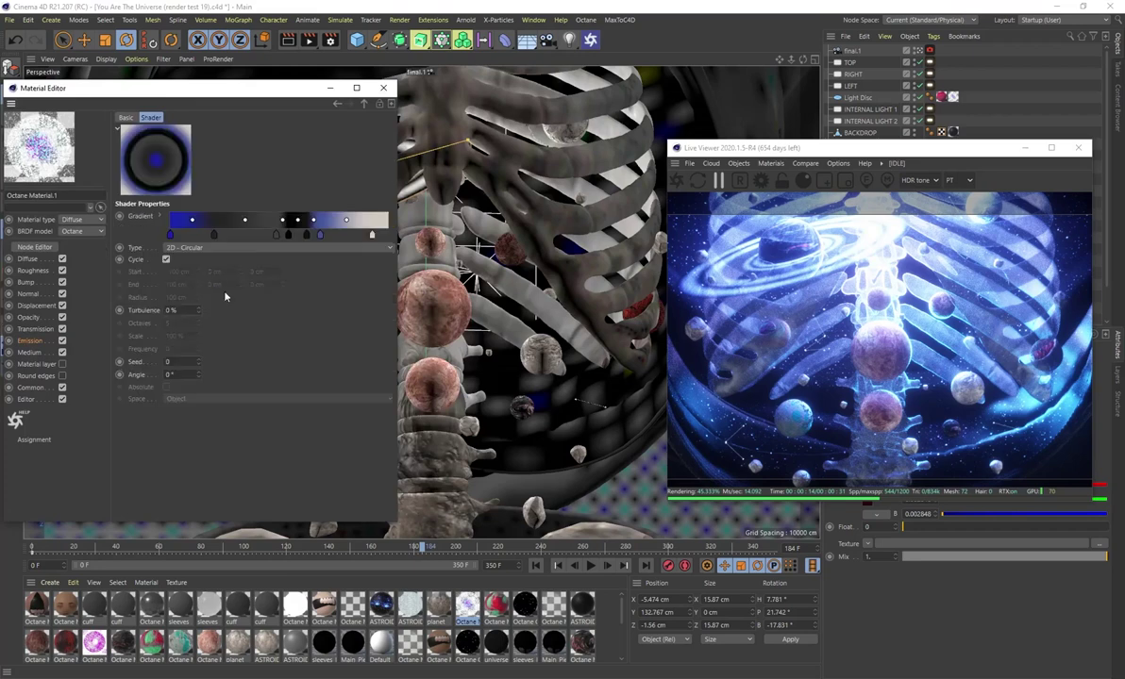
pyautogui.click(173, 235)
pyautogui.moveTo(225, 94); pyautogui.dragTo(391, 132)
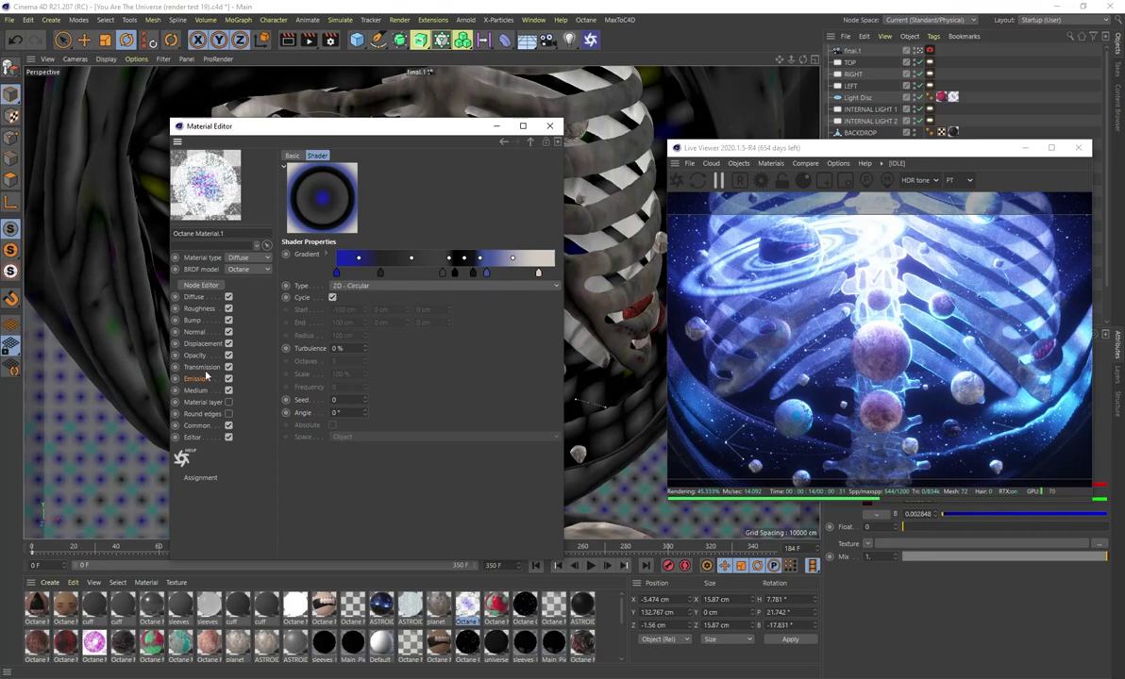
pyautogui.click(550, 125)
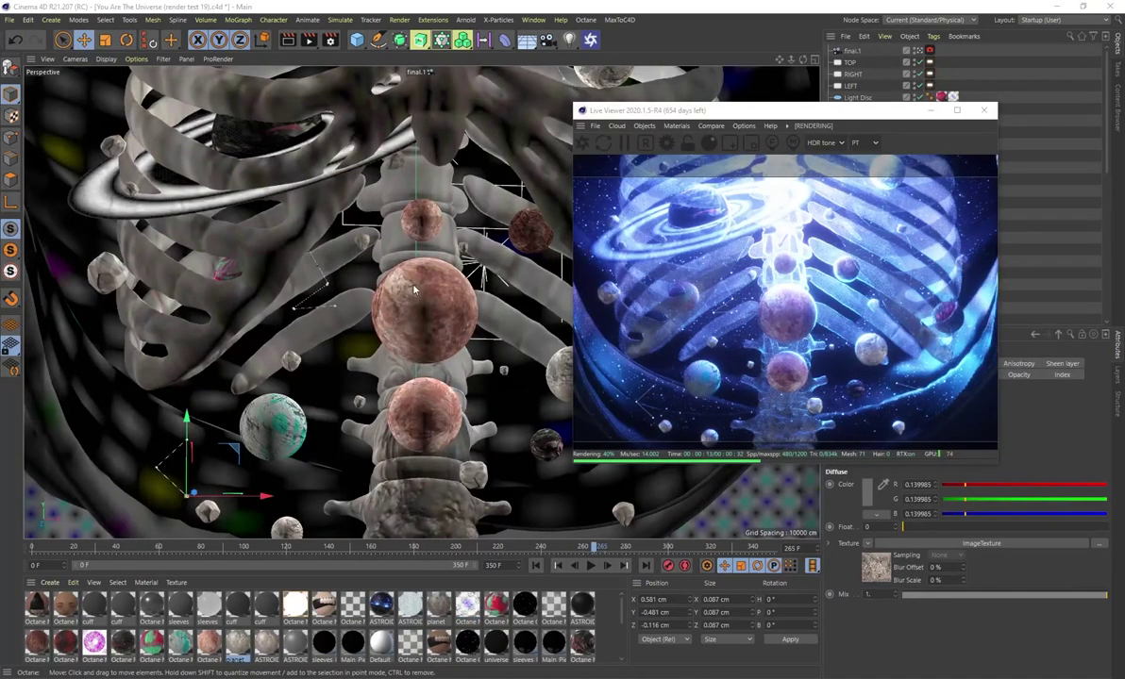
# - Examine the image texture used as the normal map of the planet material
pyautogui.doubleClick(238, 643)
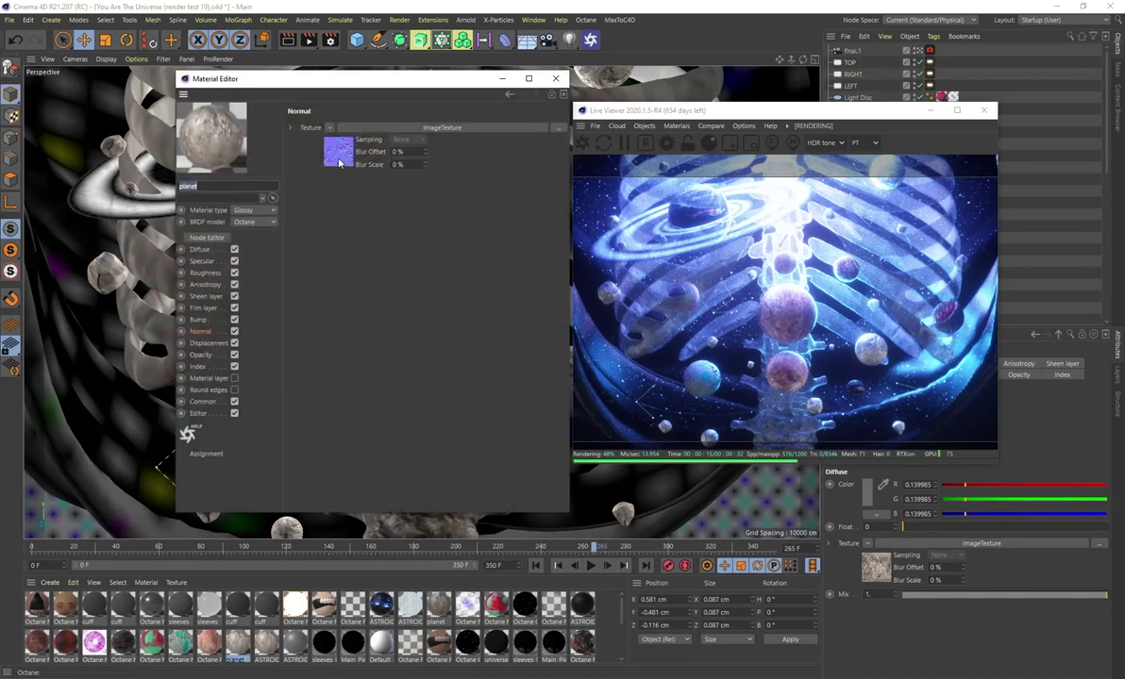
pyautogui.click(339, 155)
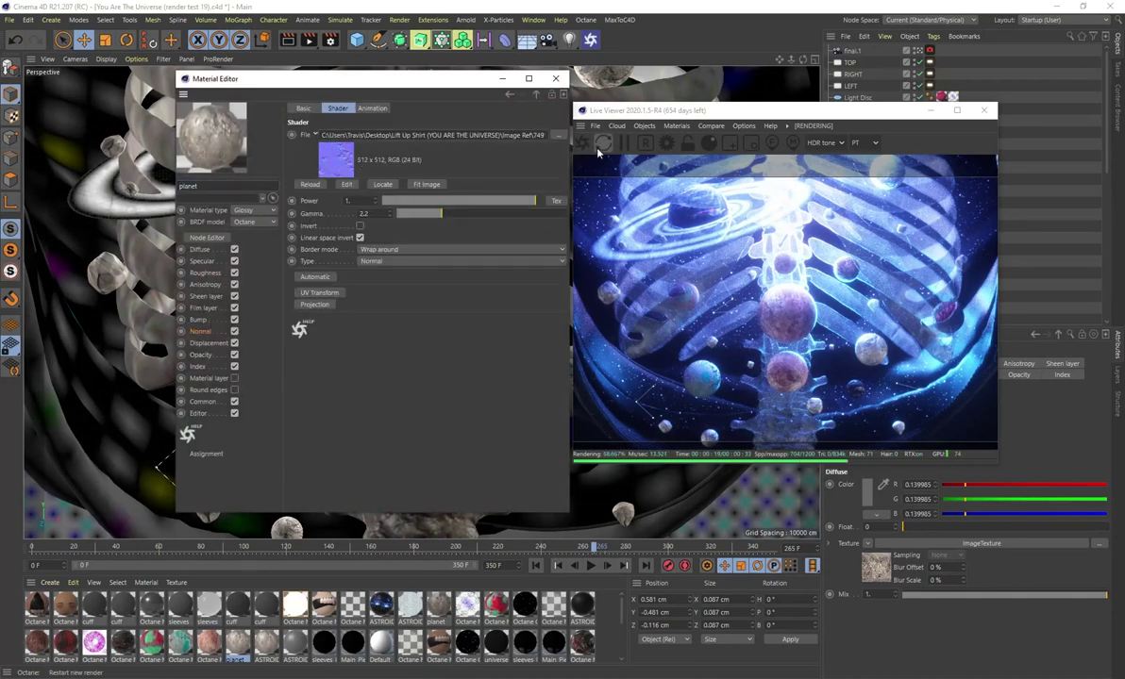
pyautogui.press('Right')
pyautogui.press('Right')
pyautogui.press('Right')
pyautogui.press('Right')
pyautogui.press('Right')
pyautogui.press('Right')
pyautogui.press('Right')
pyautogui.press('Right')
pyautogui.press('Right')
pyautogui.press('Right')
pyautogui.press('Right')
pyautogui.press('Right')
pyautogui.press('Right')
pyautogui.press('Right')
pyautogui.press('Right')
pyautogui.press('Right')
pyautogui.press('Right')
pyautogui.press('Right')
pyautogui.press('Right')
pyautogui.press('Right')
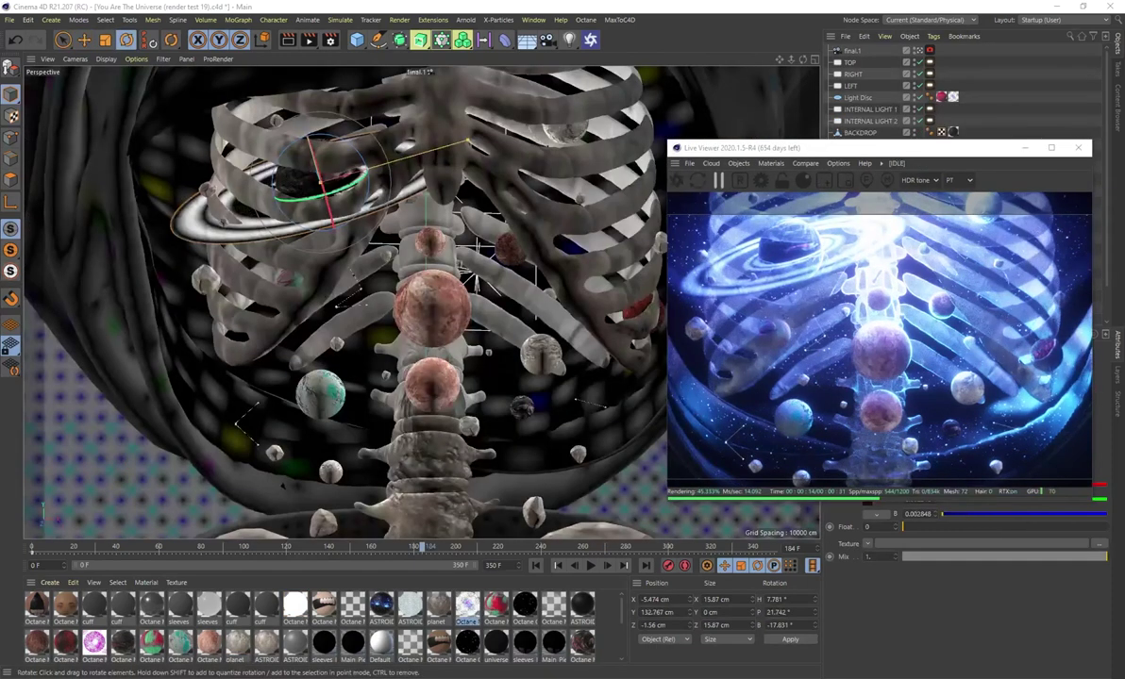
# - Select the small asteroids below the rib cage and scrub back to frame 173 to check their floating motion
pyautogui.click(532, 514)
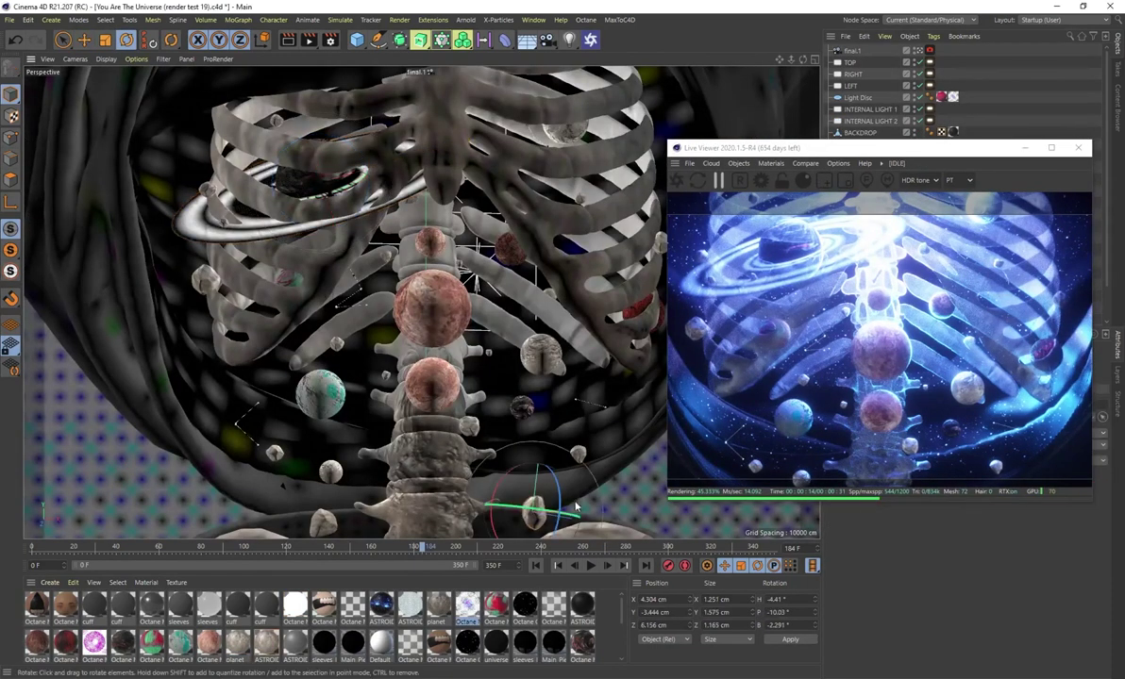
pyautogui.click(579, 455)
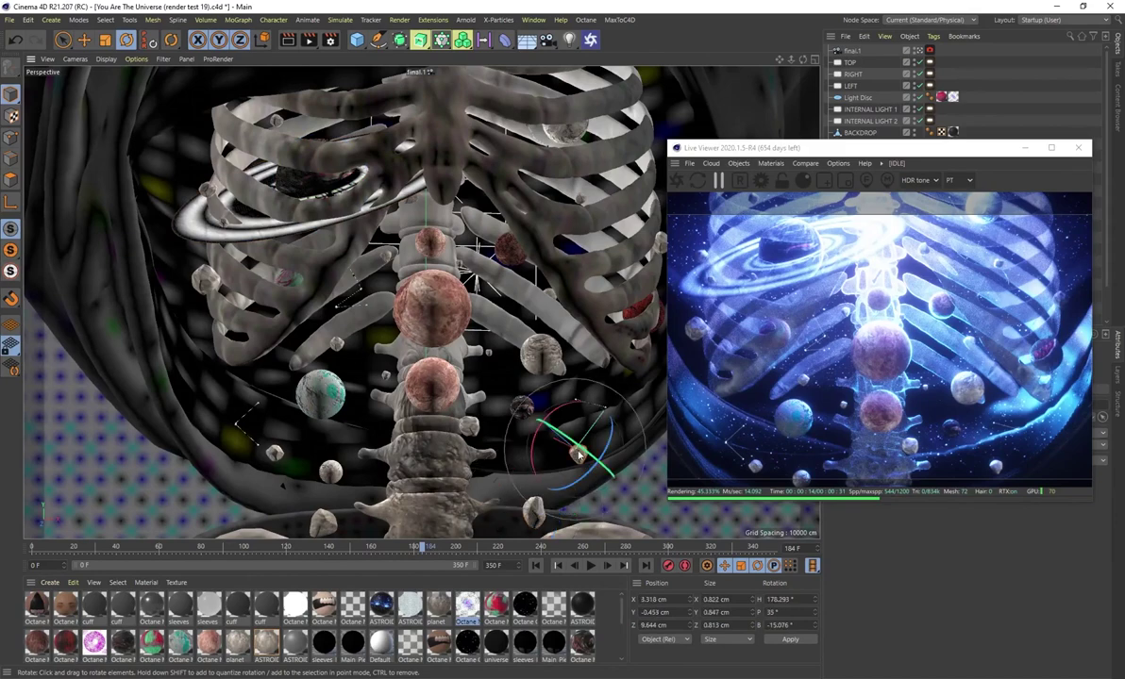
pyautogui.moveTo(423, 548)
pyautogui.mouseDown()
pyautogui.moveTo(440, 550)
pyautogui.moveTo(410, 549)
pyautogui.mouseUp()
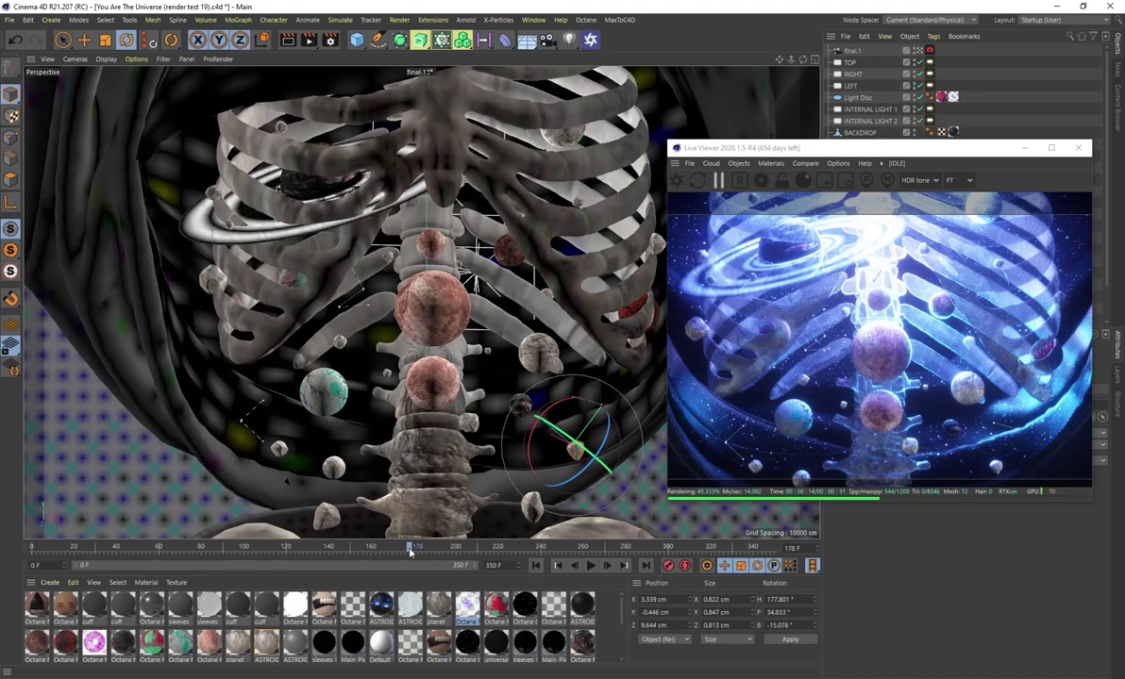
pyautogui.moveTo(410, 552)
pyautogui.mouseDown()
pyautogui.moveTo(389, 549)
pyautogui.moveTo(400, 550)
pyautogui.mouseUp()
pyautogui.click(532, 503)
# - Move the Live Viewer off the object list and compare the seed, position and rotation settings of the asteroids' Vibrate tags
pyautogui.moveTo(976, 148); pyautogui.dragTo(296, 134)
pyautogui.click(976, 180)
pyautogui.click(978, 191)
pyautogui.click(978, 179)
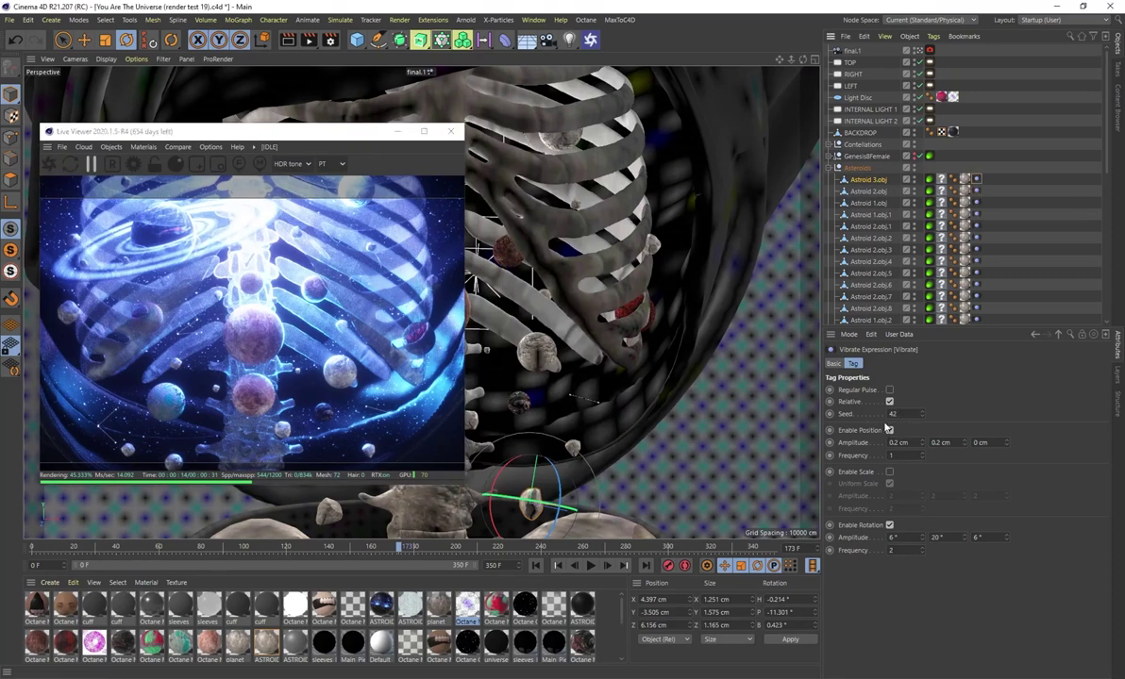
pyautogui.click(976, 190)
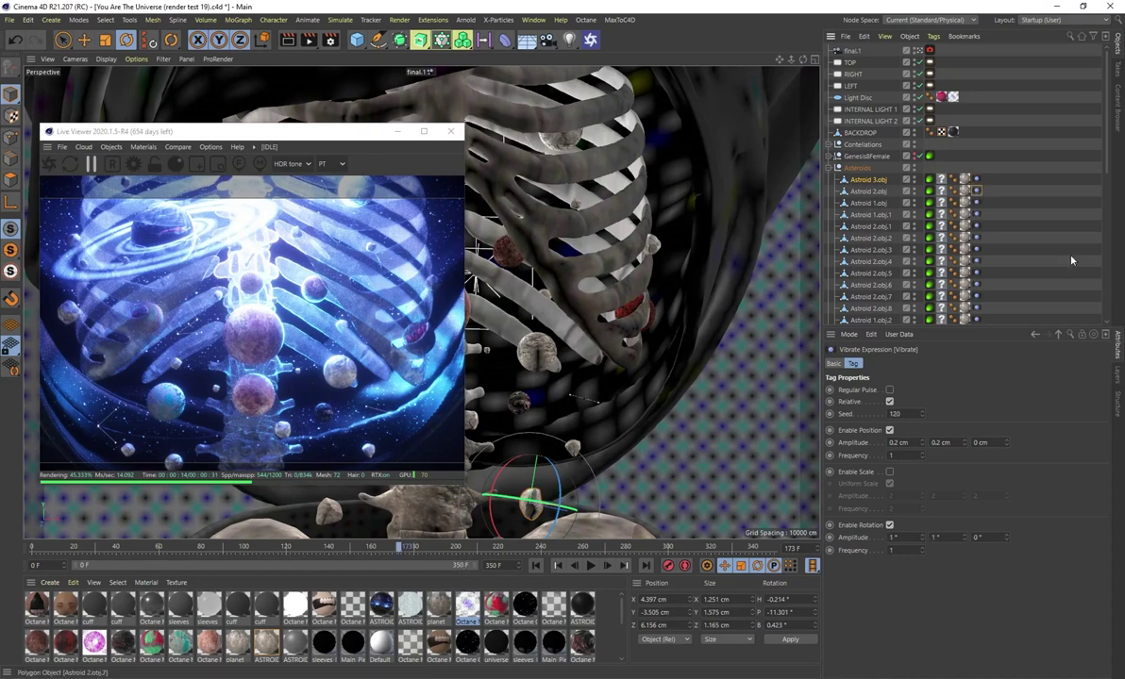
pyautogui.click(976, 202)
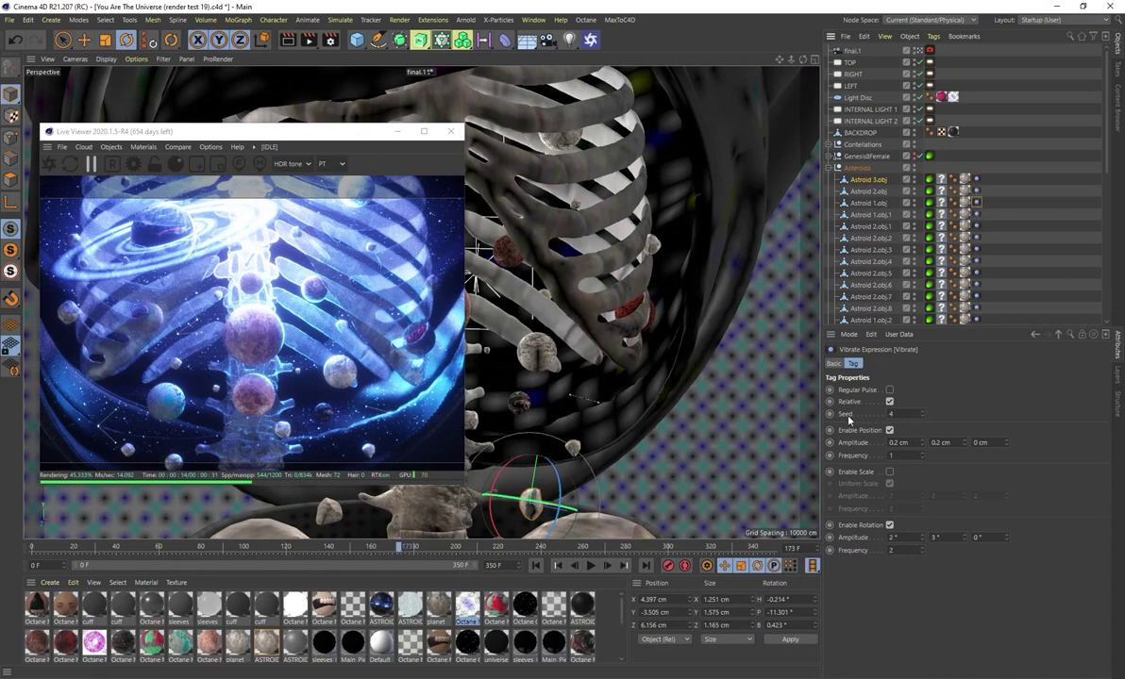
pyautogui.click(976, 238)
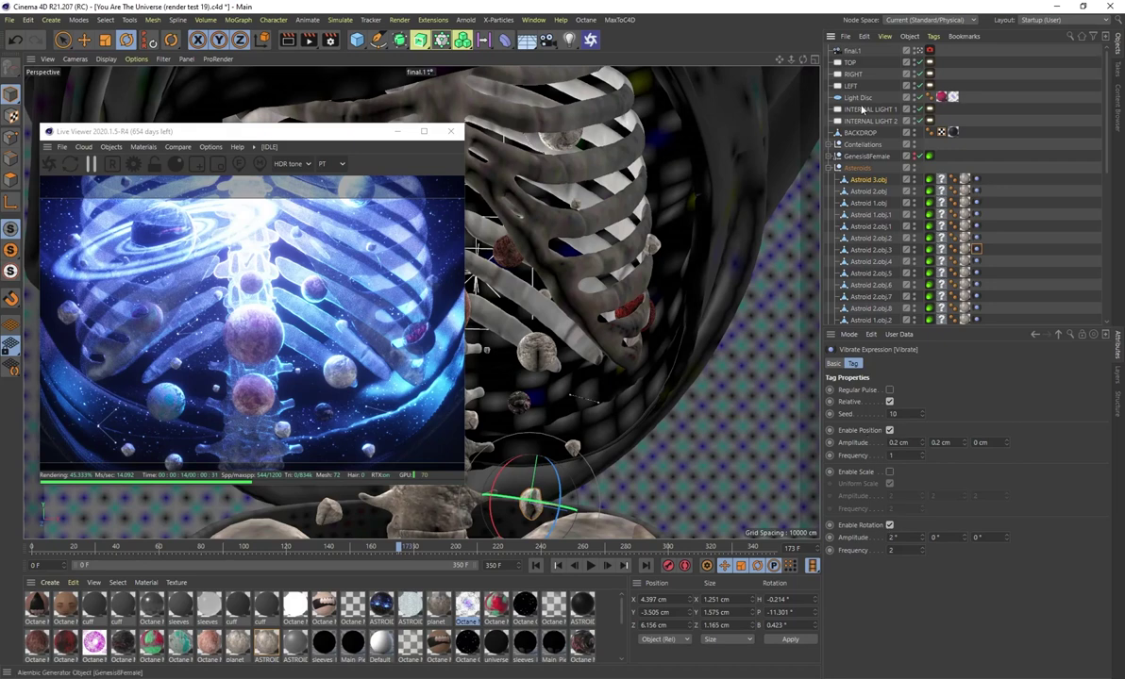
# - Look up the Vibrate tag among the animation tags available for Astroid 3.obj without adding it
pyautogui.click(992, 191)
pyautogui.rightClick(863, 184)
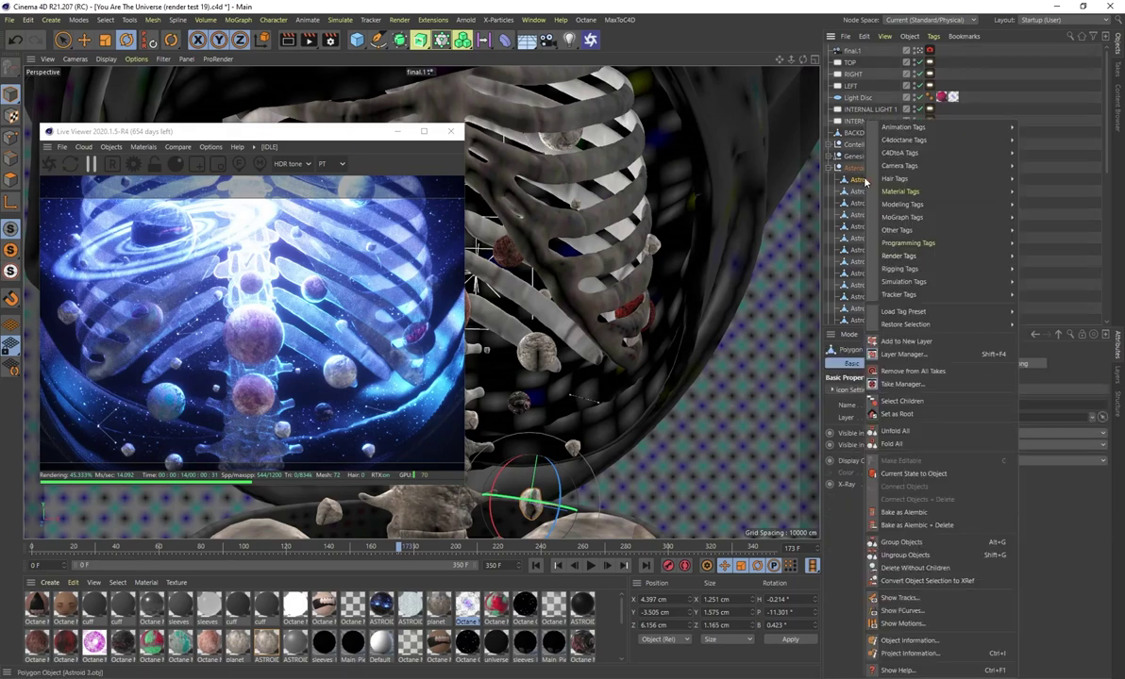
pyautogui.moveTo(911, 130)
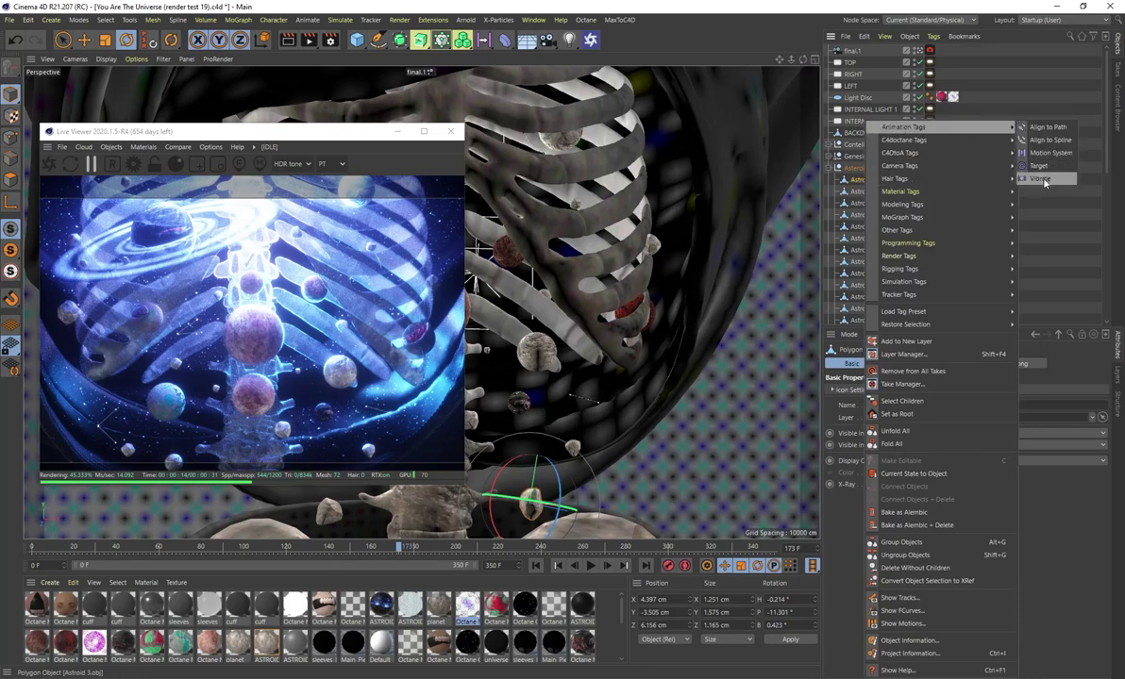
pyautogui.click(776, 7)
# - Review the Vibrate tags of Astroid 3.obj, 1.obj, 1.obj.1 and 2.obj.3, and return the Live Viewer over the object list
pyautogui.click(976, 180)
pyautogui.click(976, 202)
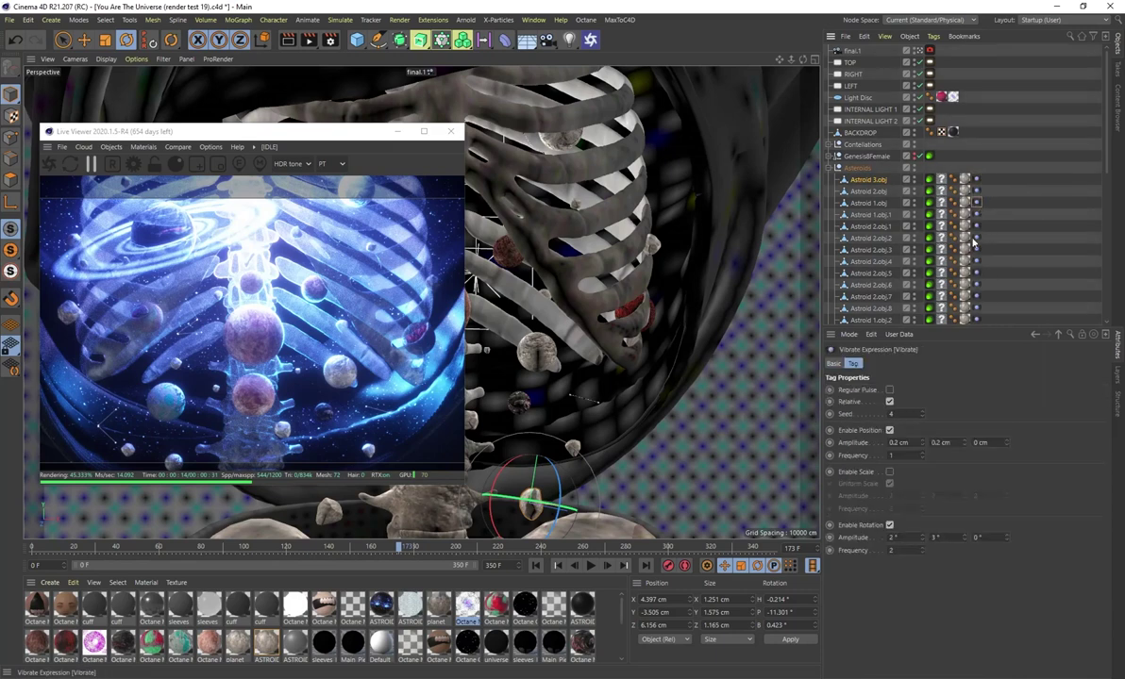
pyautogui.click(977, 215)
pyautogui.click(977, 250)
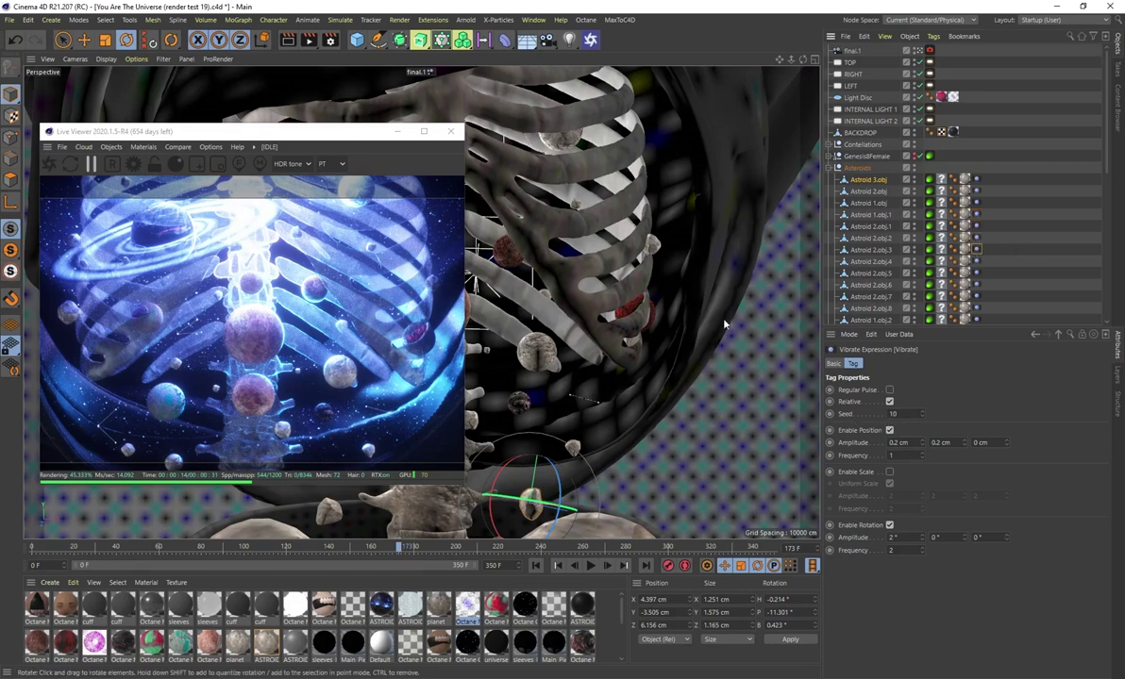
pyautogui.moveTo(301, 135); pyautogui.dragTo(706, 126)
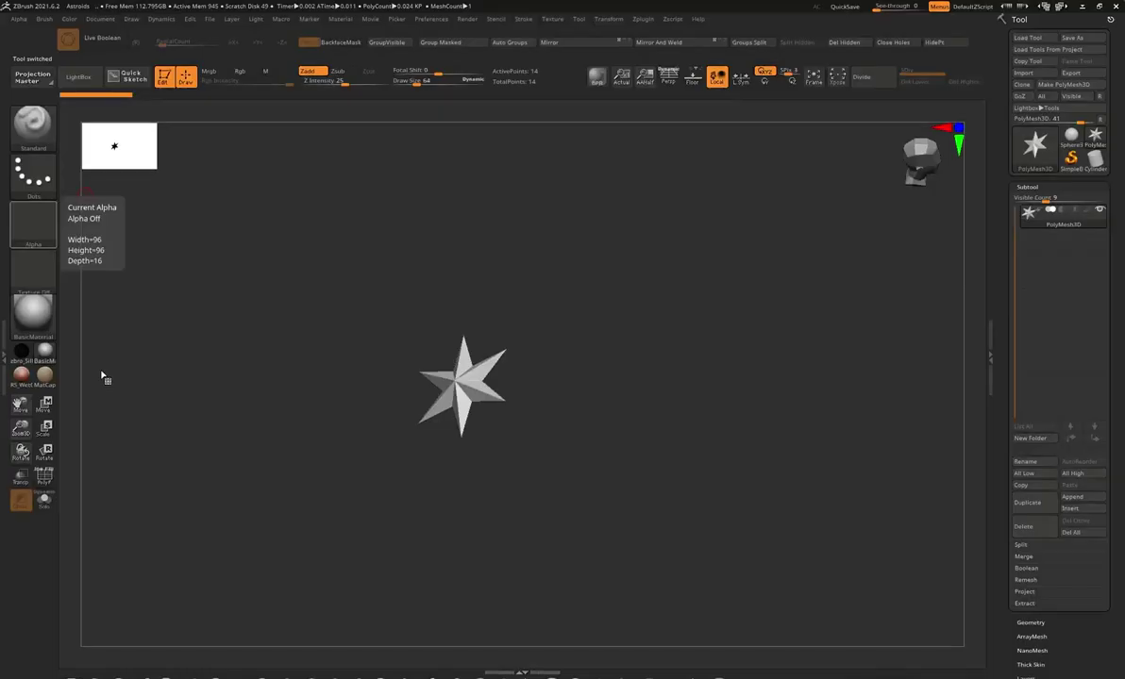
# - In ZBrush, load a Sphere3D as the active tool and convert it to an editable PolyMesh3D
pyautogui.click(1035, 144)
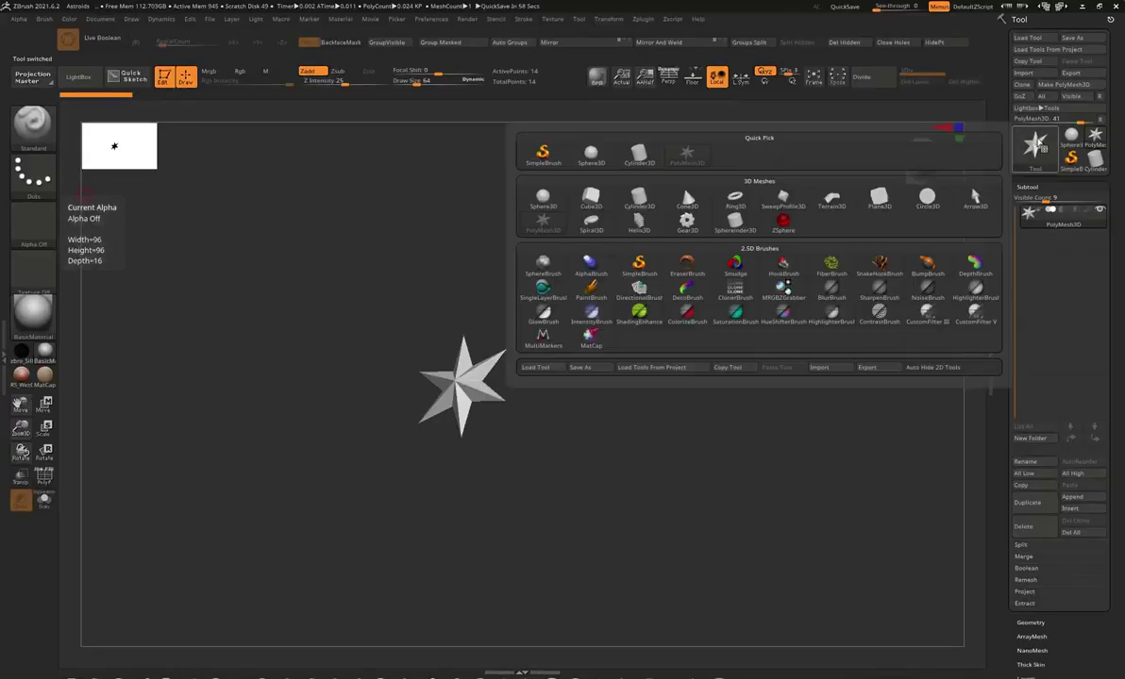
pyautogui.click(542, 200)
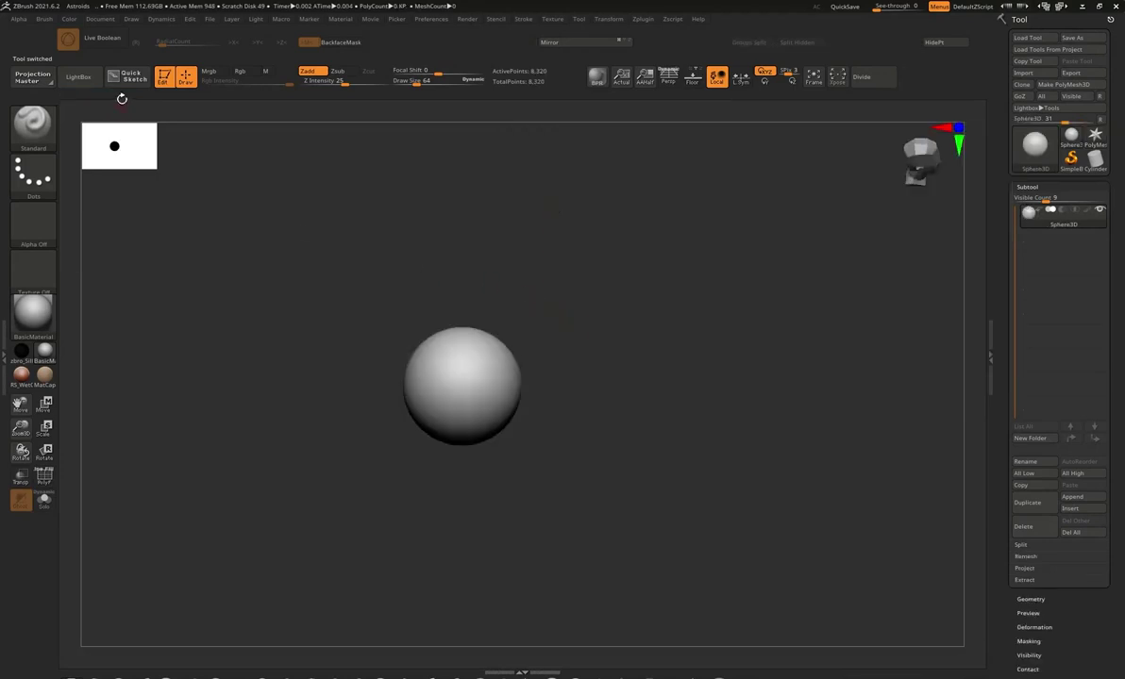
pyautogui.keyDown('ctrl'); pyautogui.moveTo(601, 298); pyautogui.dragTo(779, 221, button='right'); pyautogui.keyUp('ctrl')
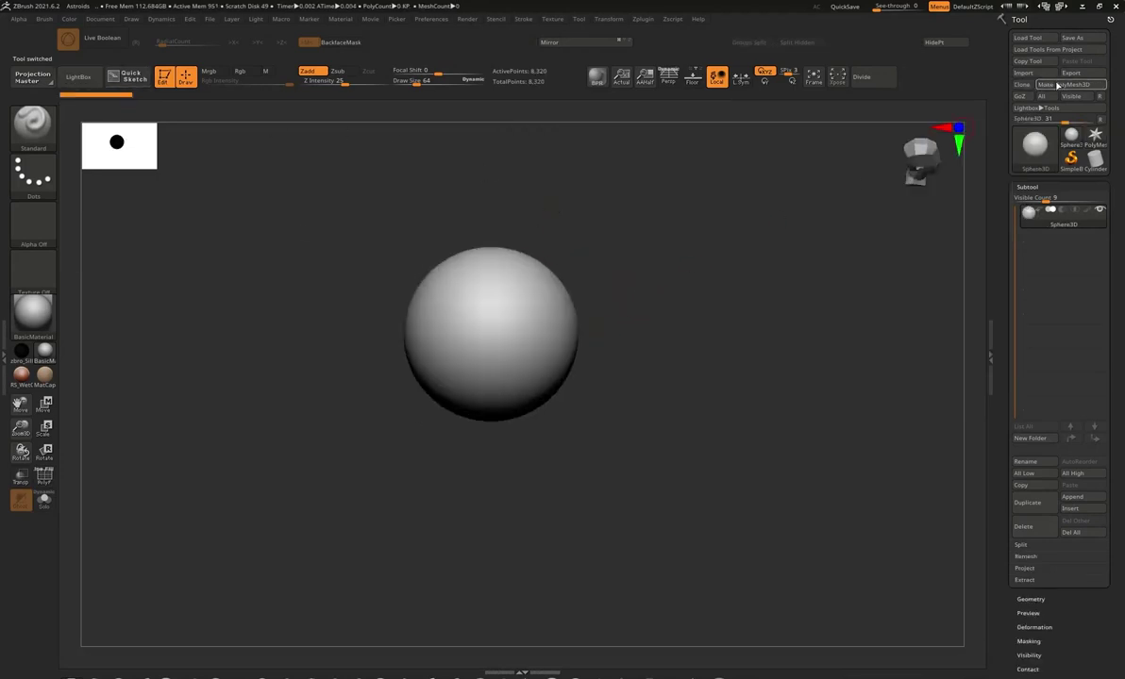
pyautogui.click(1057, 85)
pyautogui.moveTo(669, 213); pyautogui.dragTo(623, 299, button='right')
pyautogui.keyDown('shift'); pyautogui.moveTo(665, 237); pyautogui.dragTo(688, 306, button='right'); pyautogui.keyUp('shift')
# - Remesh the sphere with DynaMesh at resolution 128
pyautogui.click(1030, 646)
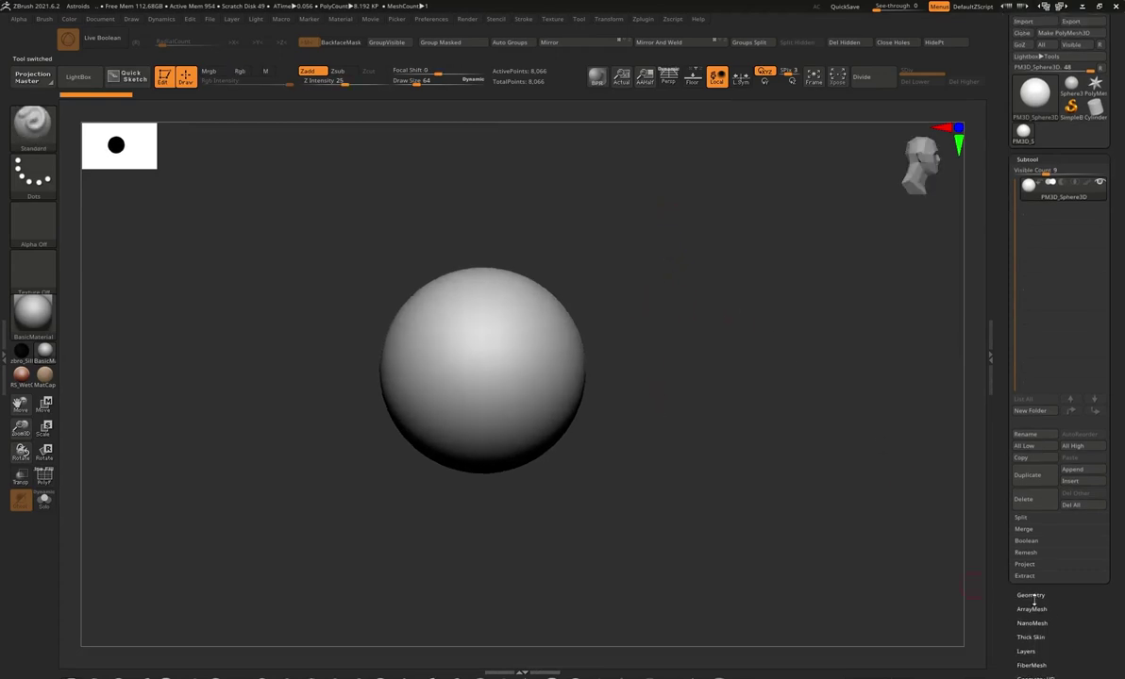
pyautogui.click(1029, 337)
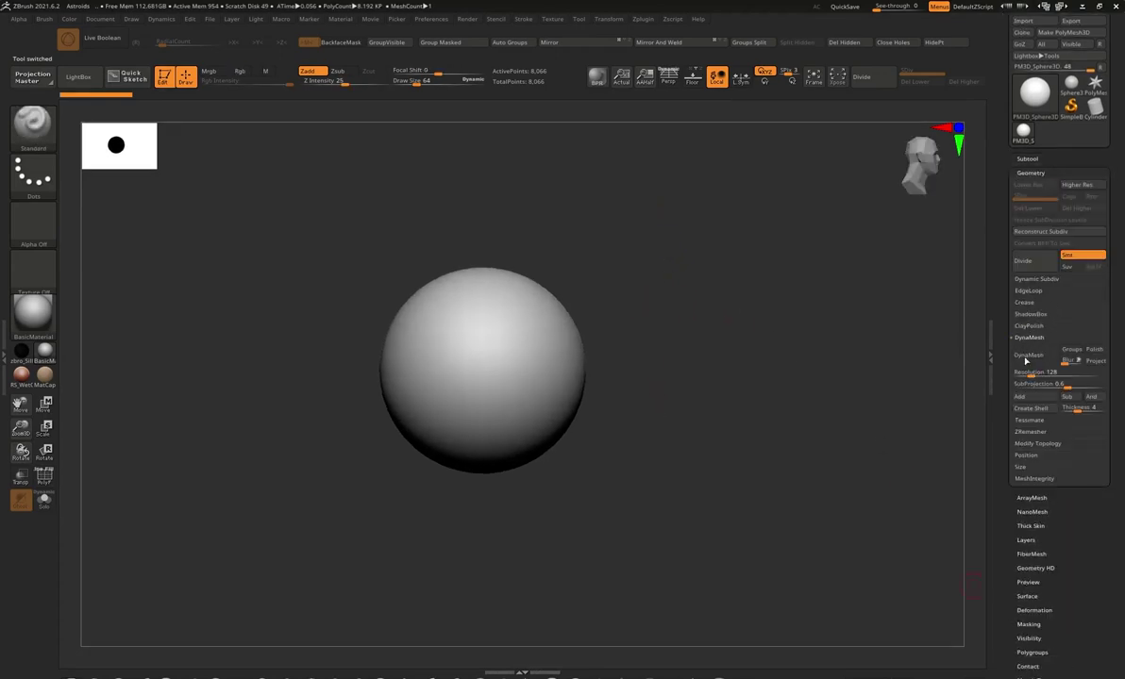
pyautogui.click(1027, 355)
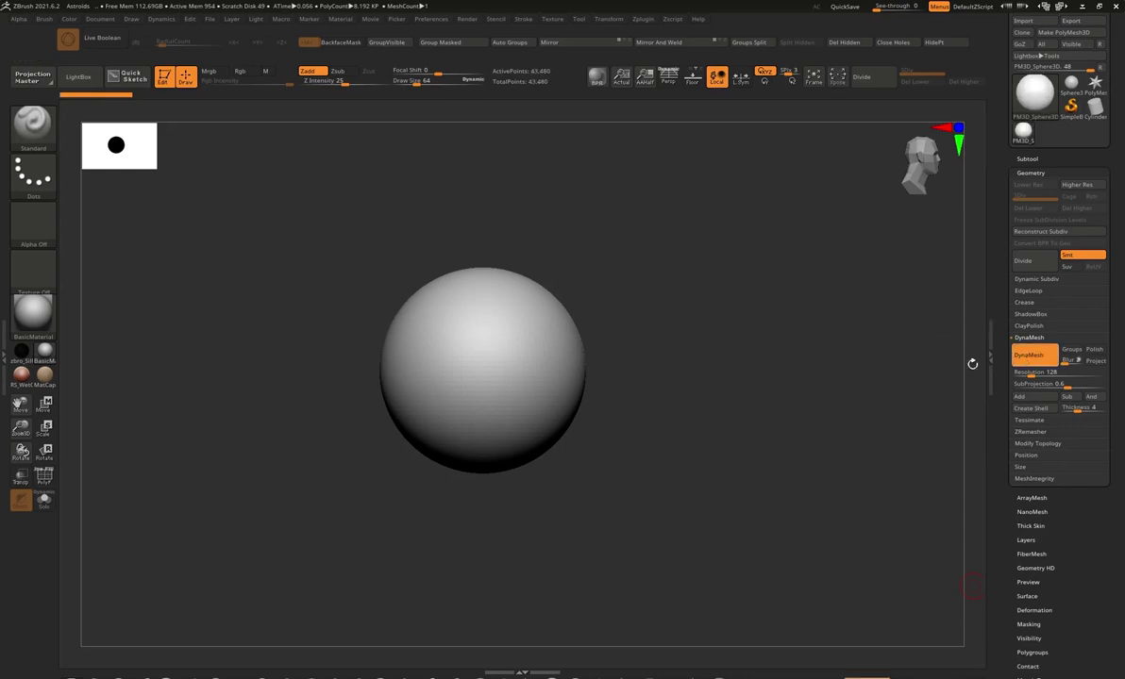
# - Choose the TrimDynamic sculpting brush
pyautogui.keyDown('ctrl'); pyautogui.moveTo(672, 310); pyautogui.dragTo(669, 255, button='right'); pyautogui.keyUp('ctrl')
pyautogui.click(33, 121)
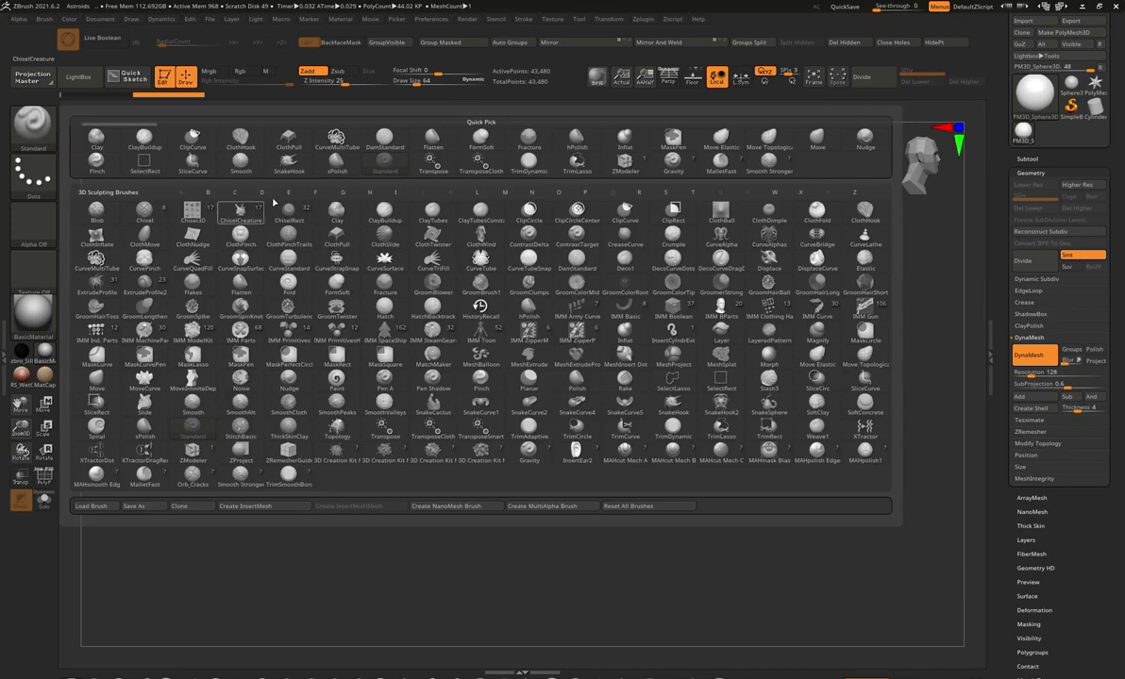
pyautogui.click(693, 193)
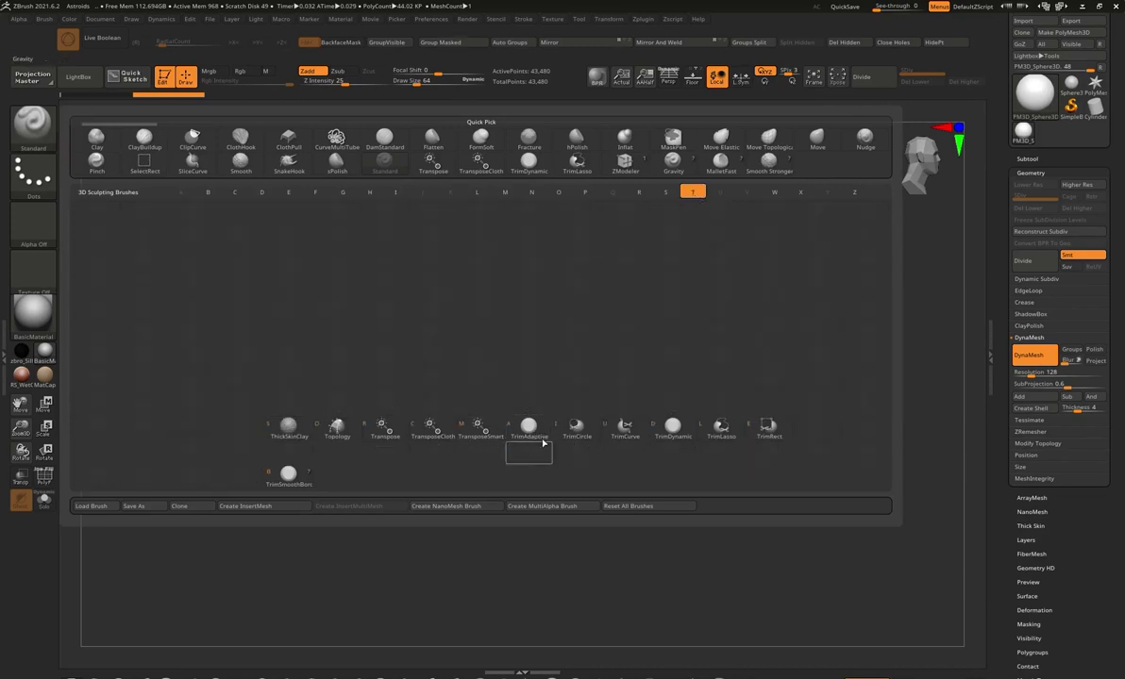
pyautogui.click(672, 429)
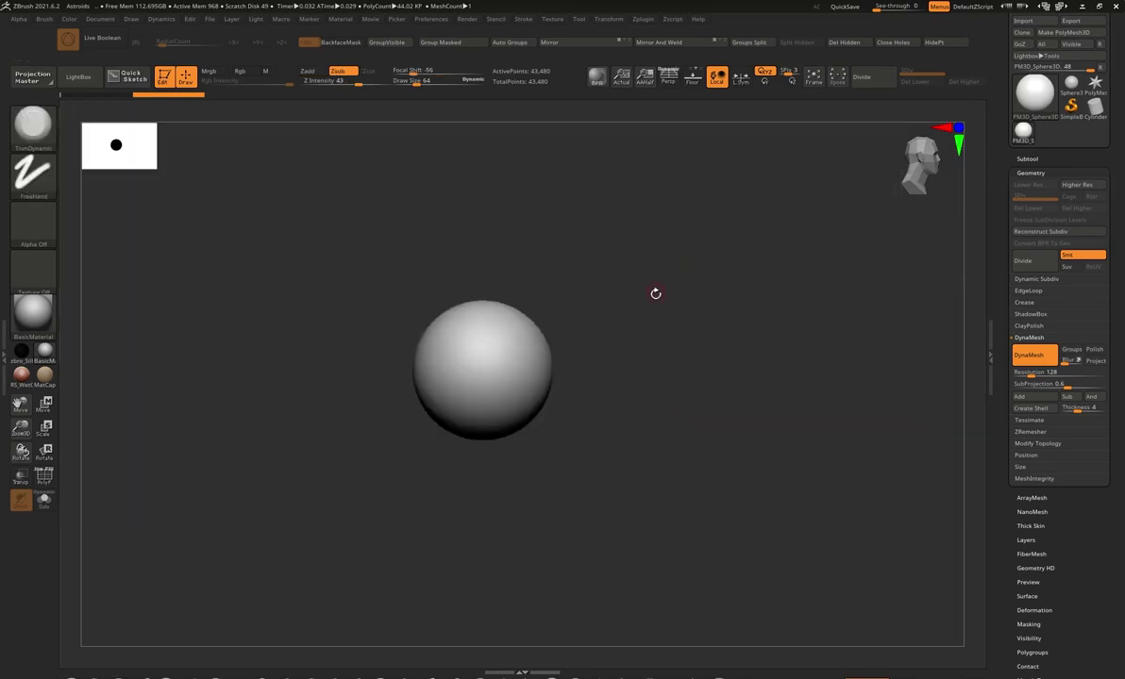
# - Enlarge the brush to a draw size of about 356 and flatten a first patch on the front of the sphere
pyautogui.keyDown('ctrl'); pyautogui.moveTo(646, 304); pyautogui.dragTo(581, 259, button='right'); pyautogui.keyUp('ctrl')
pyautogui.press(']')
pyautogui.moveTo(428, 84)
pyautogui.mouseDown()
pyautogui.moveTo(470, 83)
pyautogui.moveTo(446, 80)
pyautogui.mouseUp()
pyautogui.moveTo(446, 348)
pyautogui.mouseDown()
pyautogui.moveTo(447, 358)
pyautogui.moveTo(478, 332)
pyautogui.moveTo(457, 317)
pyautogui.mouseUp()
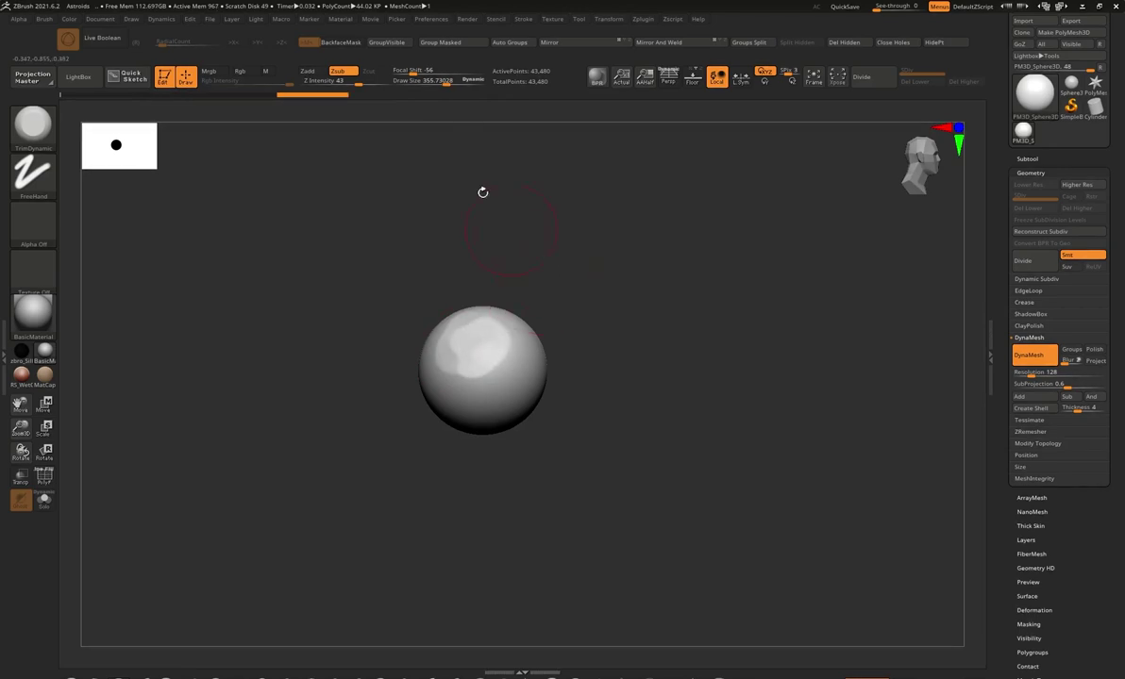
# - Raise the draw size to about 733 and trim broad flat facets all around the sphere to form an angular rock
pyautogui.moveTo(453, 81); pyautogui.dragTo(470, 82)
pyautogui.moveTo(461, 369)
pyautogui.mouseDown()
pyautogui.moveTo(460, 381)
pyautogui.moveTo(456, 334)
pyautogui.moveTo(506, 337)
pyautogui.mouseUp()
pyautogui.moveTo(545, 336); pyautogui.dragTo(551, 351, button='right')
pyautogui.moveTo(502, 336); pyautogui.dragTo(535, 312)
pyautogui.moveTo(535, 312); pyautogui.dragTo(555, 315, button='right')
pyautogui.moveTo(555, 315)
pyautogui.mouseDown()
pyautogui.moveTo(458, 269)
pyautogui.moveTo(542, 263)
pyautogui.moveTo(482, 251)
pyautogui.moveTo(530, 248)
pyautogui.mouseUp()
pyautogui.moveTo(530, 248)
pyautogui.mouseDown(button='right')
pyautogui.moveTo(590, 266)
pyautogui.moveTo(566, 283)
pyautogui.mouseUp(button='right')
pyautogui.moveTo(490, 288)
pyautogui.mouseDown()
pyautogui.moveTo(519, 313)
pyautogui.moveTo(548, 275)
pyautogui.moveTo(576, 284)
pyautogui.moveTo(573, 321)
pyautogui.moveTo(605, 301)
pyautogui.mouseUp()
pyautogui.moveTo(605, 301); pyautogui.dragTo(568, 334, button='right')
pyautogui.moveTo(568, 335)
pyautogui.mouseDown()
pyautogui.moveTo(600, 360)
pyautogui.moveTo(640, 328)
pyautogui.moveTo(638, 302)
pyautogui.mouseUp()
pyautogui.moveTo(638, 302)
pyautogui.mouseDown(button='right')
pyautogui.moveTo(697, 305)
pyautogui.moveTo(650, 284)
pyautogui.mouseUp(button='right')
pyautogui.moveTo(543, 337)
pyautogui.mouseDown()
pyautogui.moveTo(575, 344)
pyautogui.moveTo(575, 301)
pyautogui.moveTo(583, 342)
pyautogui.moveTo(568, 330)
pyautogui.moveTo(544, 344)
pyautogui.moveTo(578, 314)
pyautogui.mouseUp()
pyautogui.moveTo(694, 323); pyautogui.dragTo(620, 334, button='right')
pyautogui.moveTo(578, 310)
pyautogui.mouseDown()
pyautogui.moveTo(549, 340)
pyautogui.moveTo(540, 335)
pyautogui.moveTo(570, 309)
pyautogui.moveTo(567, 293)
pyautogui.mouseUp()
pyautogui.moveTo(632, 344); pyautogui.dragTo(590, 325, button='right')
pyautogui.moveTo(517, 336); pyautogui.dragTo(528, 307)
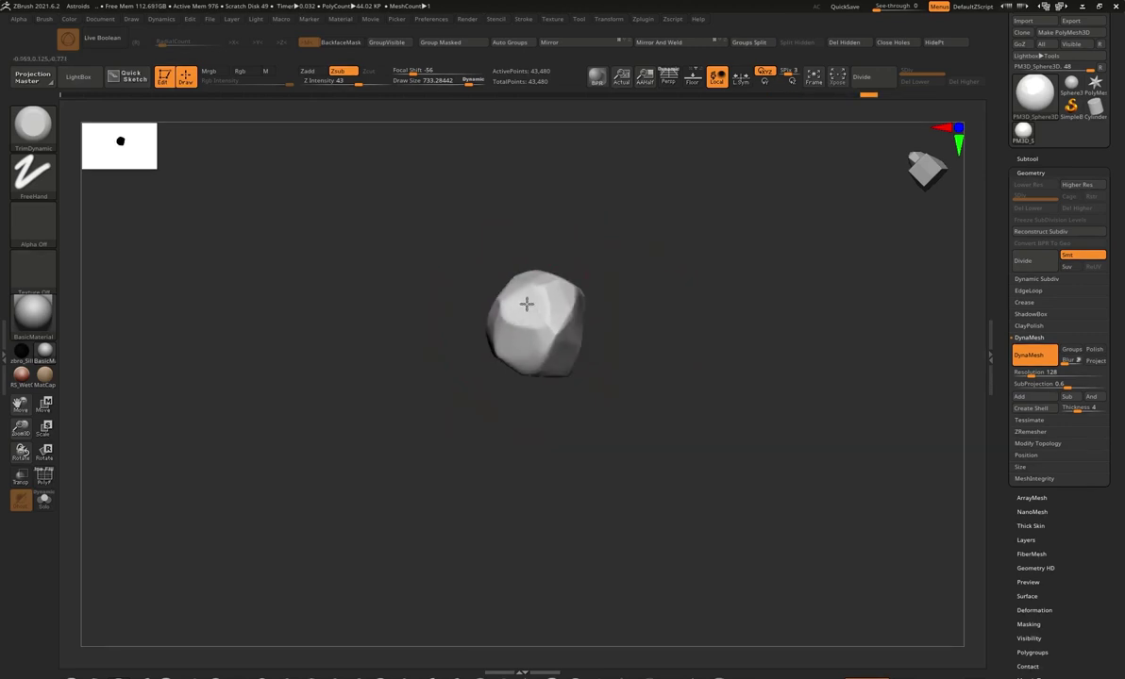
pyautogui.moveTo(573, 281); pyautogui.dragTo(581, 316, button='right')
pyautogui.moveTo(571, 311)
pyautogui.mouseDown()
pyautogui.moveTo(552, 307)
pyautogui.moveTo(578, 291)
pyautogui.mouseUp()
pyautogui.moveTo(572, 308)
pyautogui.mouseDown()
pyautogui.moveTo(584, 287)
pyautogui.moveTo(604, 283)
pyautogui.mouseUp()
pyautogui.moveTo(590, 288)
pyautogui.mouseDown()
pyautogui.moveTo(571, 306)
pyautogui.moveTo(607, 285)
pyautogui.moveTo(619, 325)
pyautogui.moveTo(660, 327)
pyautogui.moveTo(497, 339)
pyautogui.mouseUp()
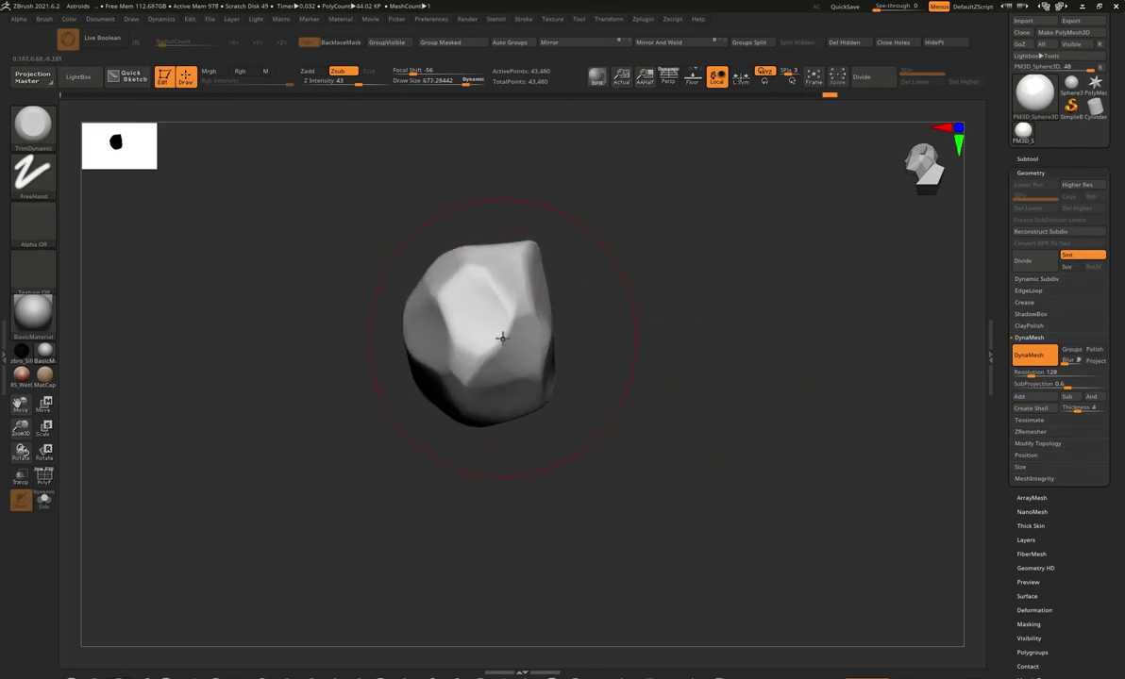
# - Reduce the draw size to about 80, adjust it up to about 108, and trim smaller planes into the rock's front and side
pyautogui.moveTo(468, 82); pyautogui.dragTo(421, 89)
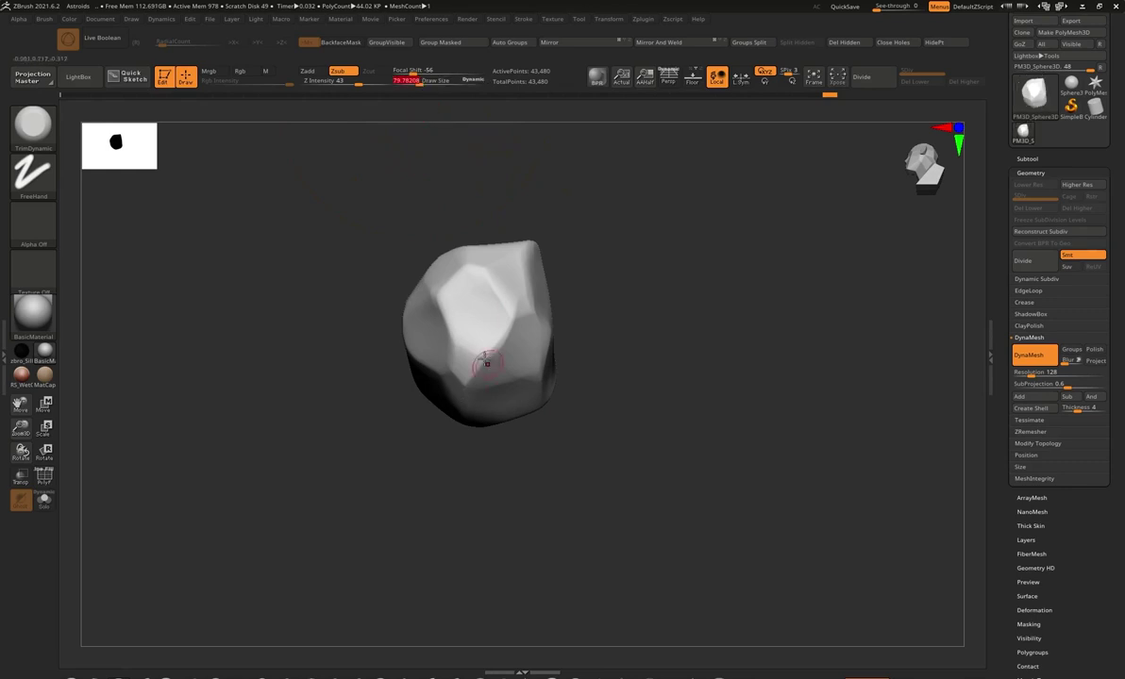
pyautogui.moveTo(499, 350); pyautogui.dragTo(515, 329)
pyautogui.moveTo(515, 329)
pyautogui.mouseDown(button='right')
pyautogui.moveTo(577, 296)
pyautogui.moveTo(546, 368)
pyautogui.mouseUp(button='right')
pyautogui.press(']')
pyautogui.moveTo(557, 397)
pyautogui.mouseDown()
pyautogui.moveTo(509, 321)
pyautogui.moveTo(525, 383)
pyautogui.mouseUp()
pyautogui.moveTo(535, 378); pyautogui.dragTo(703, 343, button='right')
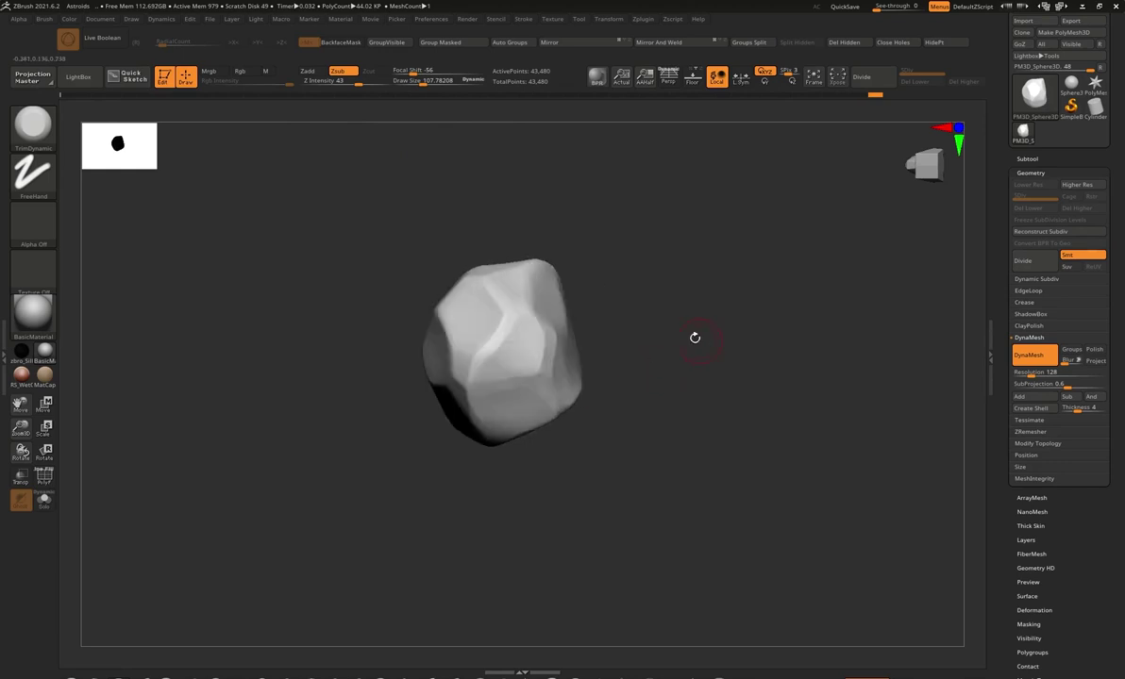
# - Set the draw size to about 120 and trim additional small facets on the remaining sides of the rock
pyautogui.moveTo(544, 352)
pyautogui.mouseDown()
pyautogui.moveTo(536, 390)
pyautogui.moveTo(556, 402)
pyautogui.moveTo(487, 353)
pyautogui.mouseUp()
pyautogui.press(']')
pyautogui.press(']')
pyautogui.moveTo(523, 306)
pyautogui.mouseDown(button='right')
pyautogui.moveTo(619, 304)
pyautogui.moveTo(604, 321)
pyautogui.mouseUp(button='right')
pyautogui.moveTo(476, 382)
pyautogui.mouseDown()
pyautogui.moveTo(431, 313)
pyautogui.moveTo(459, 285)
pyautogui.moveTo(440, 316)
pyautogui.moveTo(483, 378)
pyautogui.mouseUp()
pyautogui.moveTo(567, 311); pyautogui.dragTo(420, 306, button='right')
pyautogui.moveTo(416, 297); pyautogui.dragTo(427, 316)
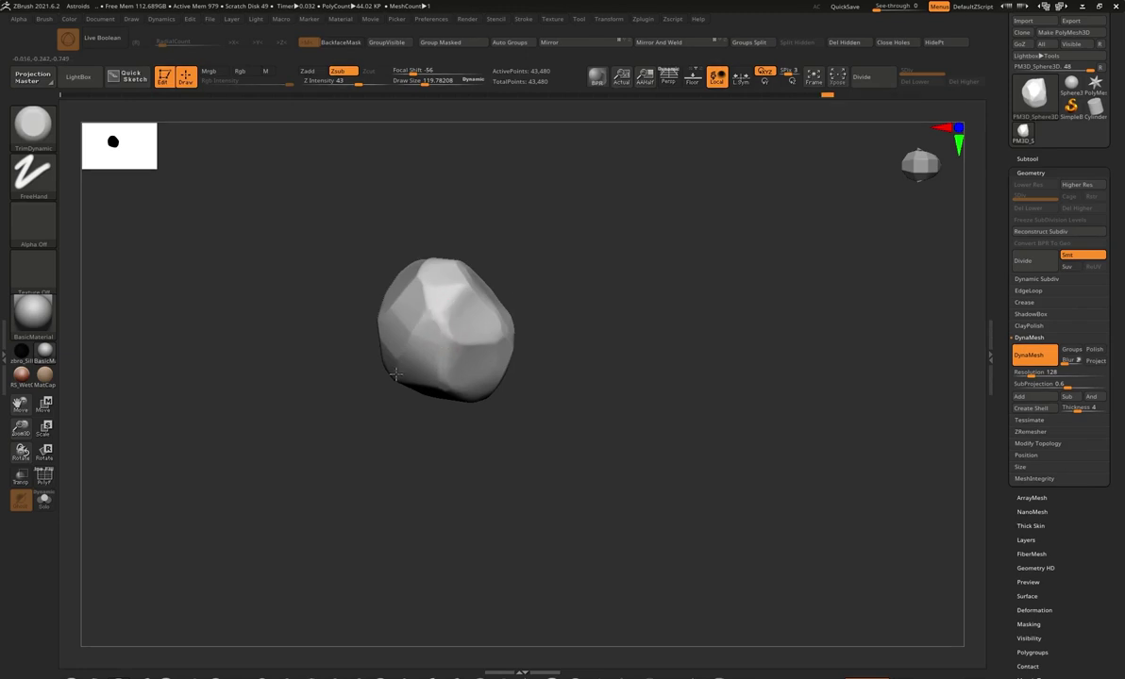
pyautogui.moveTo(497, 274); pyautogui.dragTo(512, 304, button='right')
pyautogui.moveTo(405, 322); pyautogui.dragTo(434, 378)
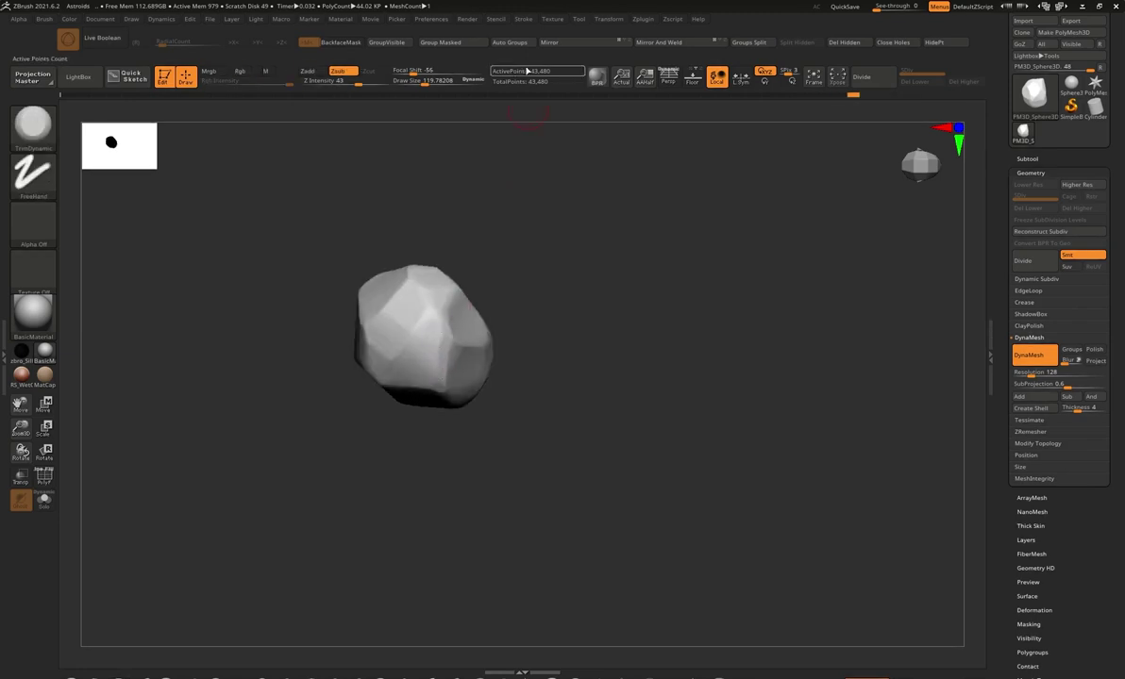
# - Open Decimation Master among the ZBrush plugins and examine its pre-process and decimation options without applying them
pyautogui.scroll(-3, 1071, 474)
pyautogui.scroll(-5, 1057, 463)
pyautogui.click(1024, 429)
pyautogui.scroll(-1, 1038, 462)
pyautogui.click(1040, 506)
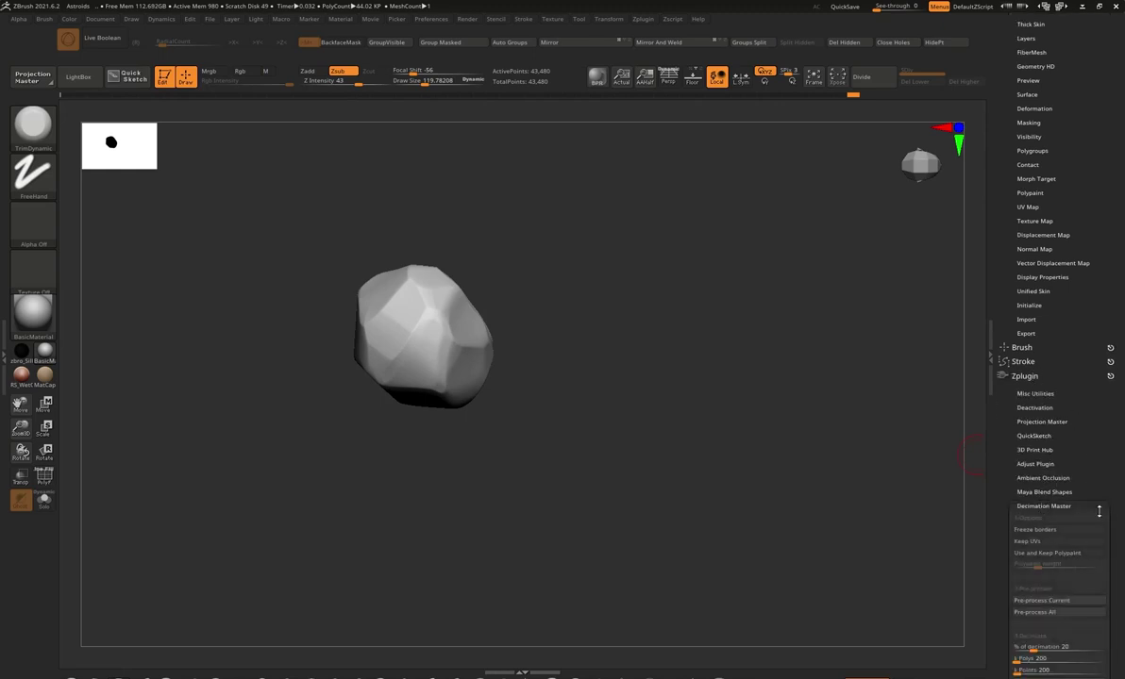
pyautogui.scroll(-3, 1038, 481)
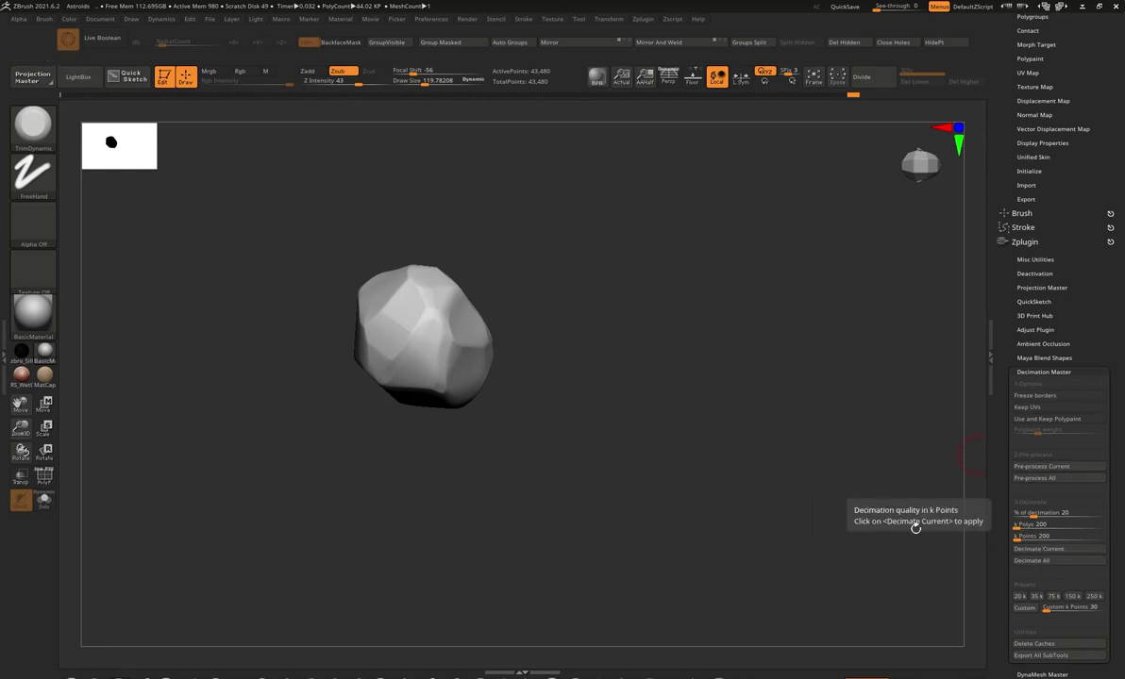
pyautogui.moveTo(555, 289); pyautogui.dragTo(598, 266)
pyautogui.moveTo(610, 278); pyautogui.dragTo(669, 319)
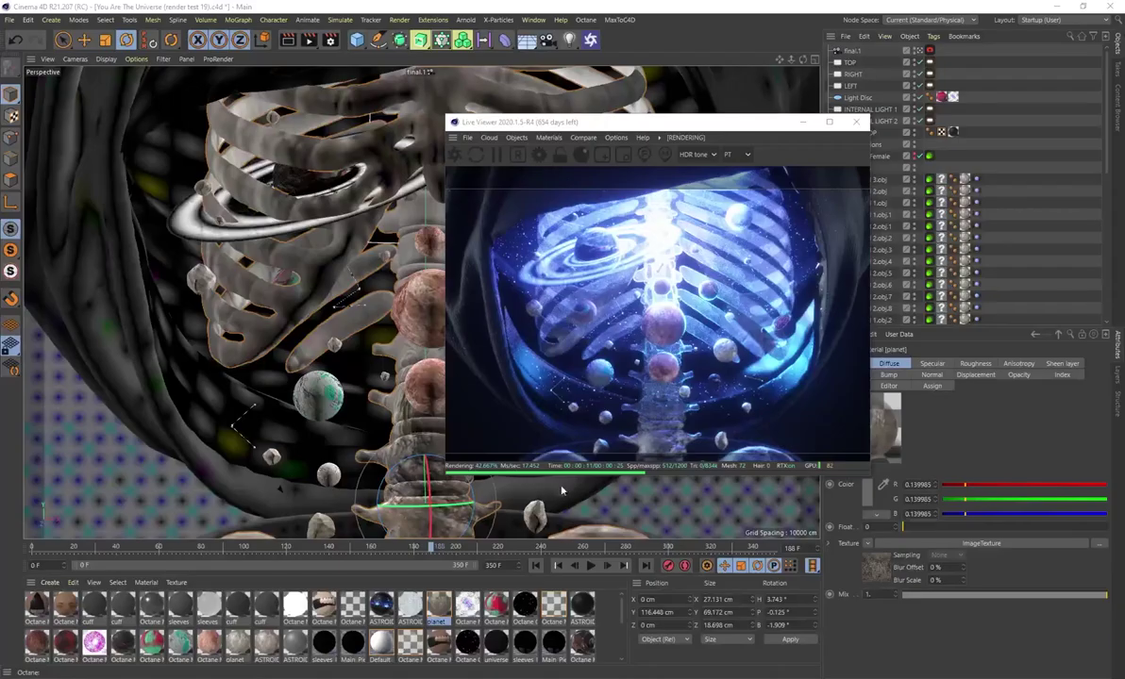
# - In Cinema 4D, scrub the animation to frame 211 and examine the image texture in the planet material's Diffuse channel
pyautogui.moveTo(416, 551); pyautogui.dragTo(388, 550)
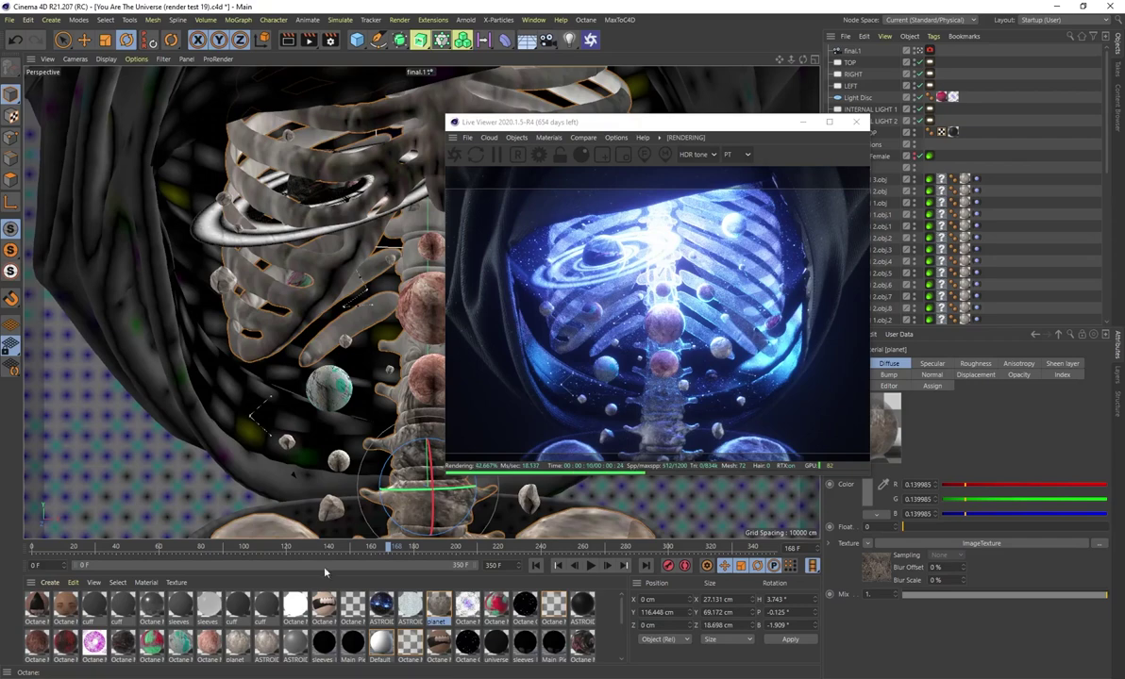
pyautogui.moveTo(389, 552); pyautogui.dragTo(480, 550)
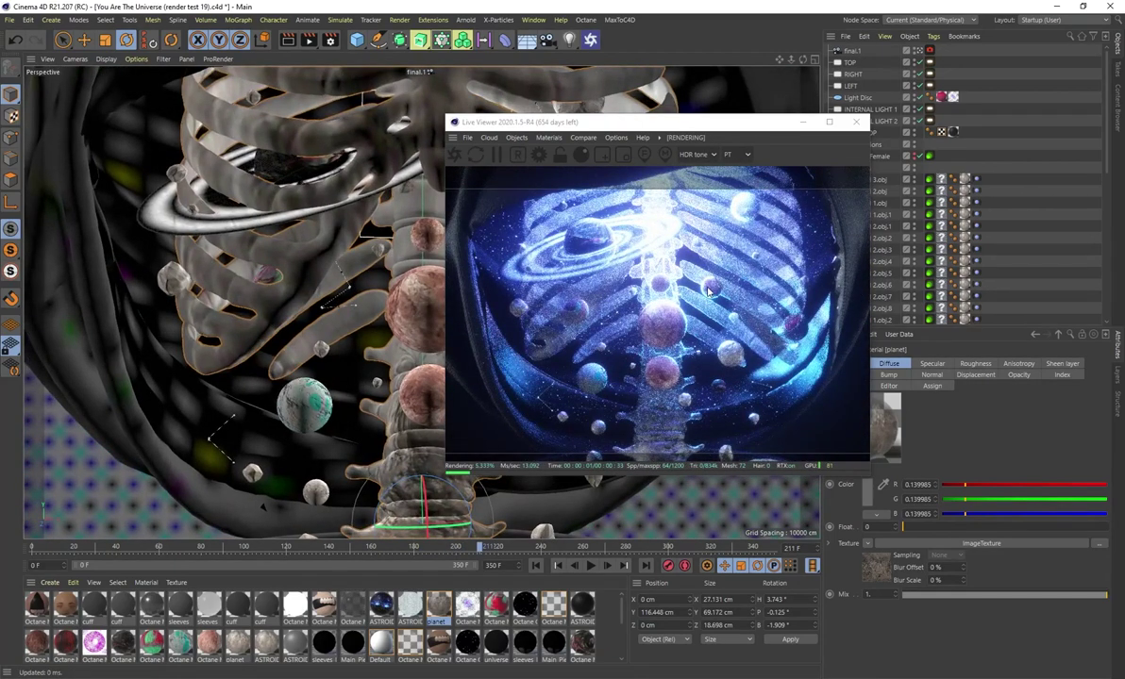
pyautogui.doubleClick(445, 608)
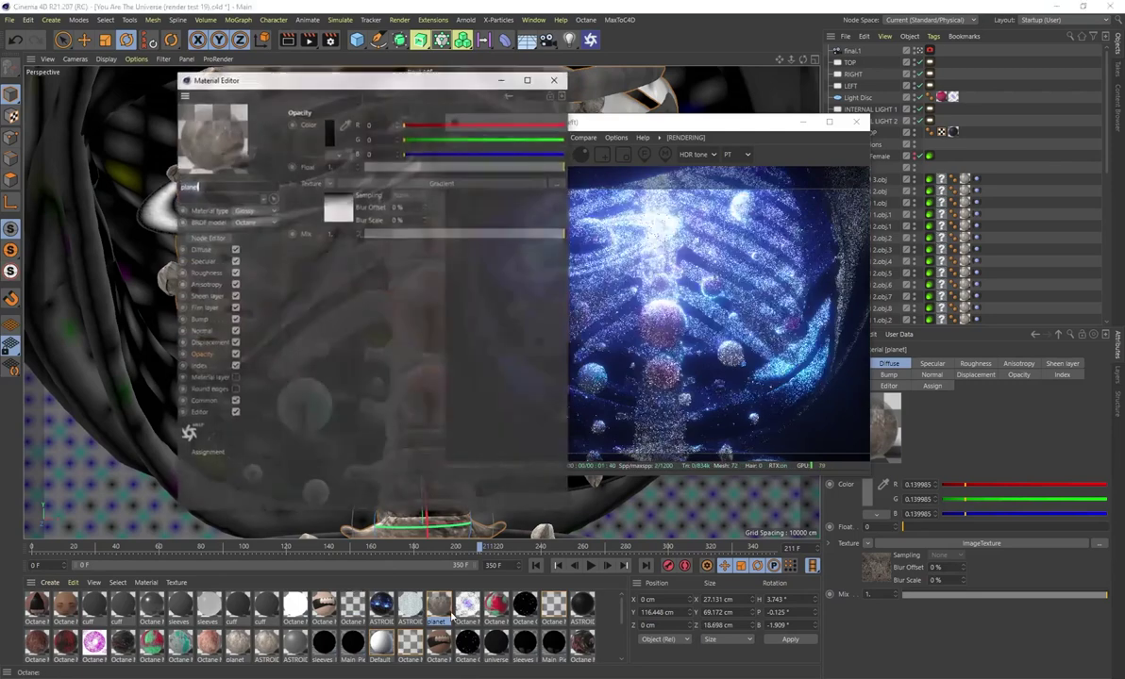
pyautogui.click(341, 217)
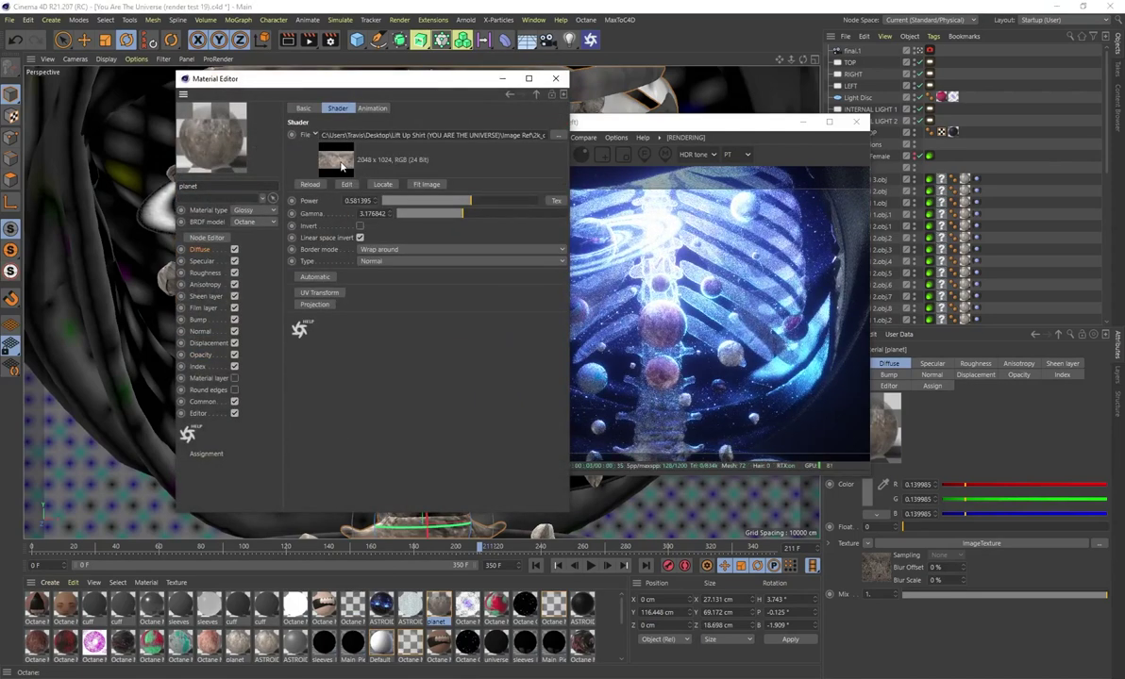
pyautogui.moveTo(349, 79); pyautogui.dragTo(255, 77)
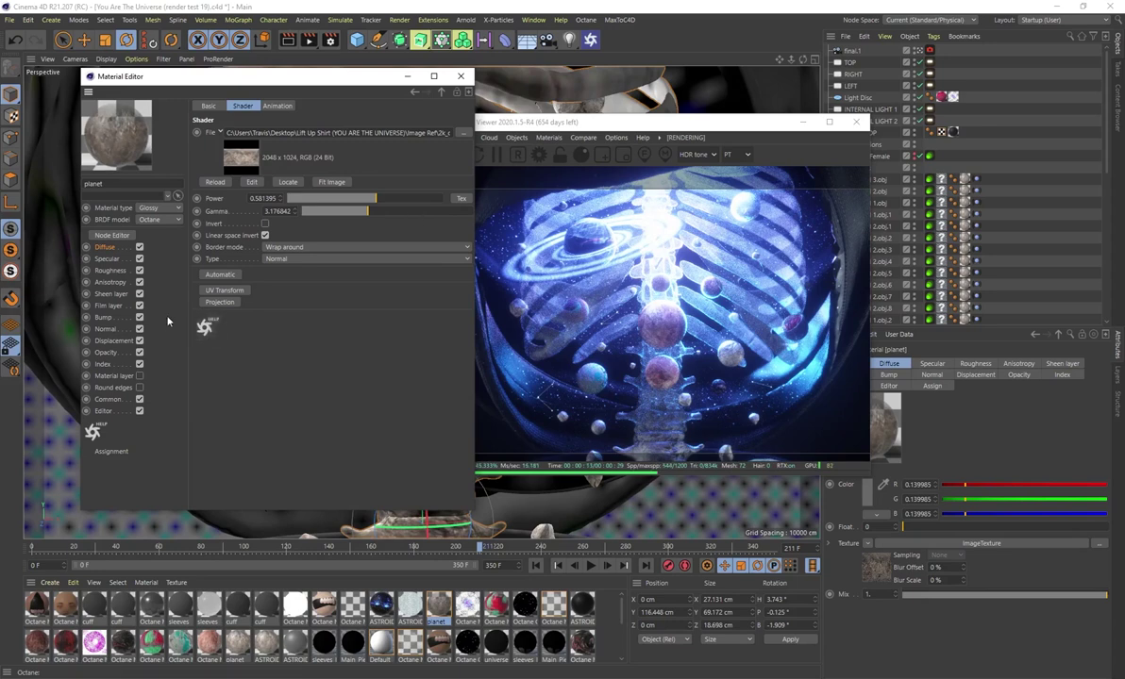
# - Go to frame 159 and open the gradient shader in the planet material's Opacity channel
pyautogui.click(105, 353)
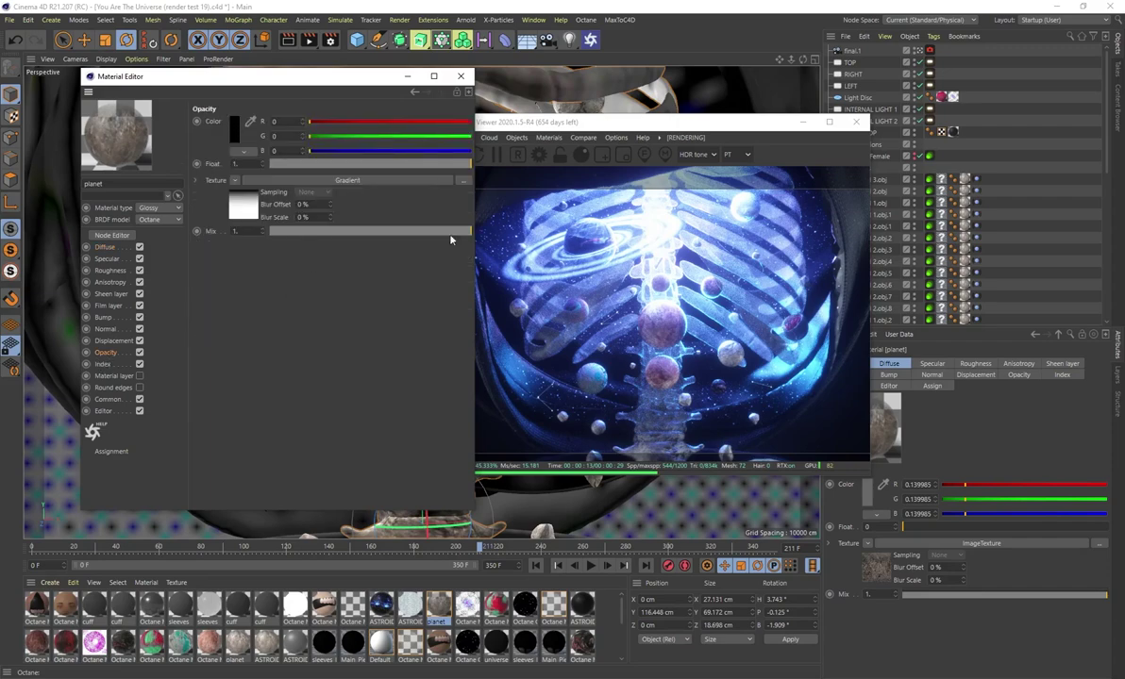
pyautogui.moveTo(482, 547); pyautogui.dragTo(371, 552)
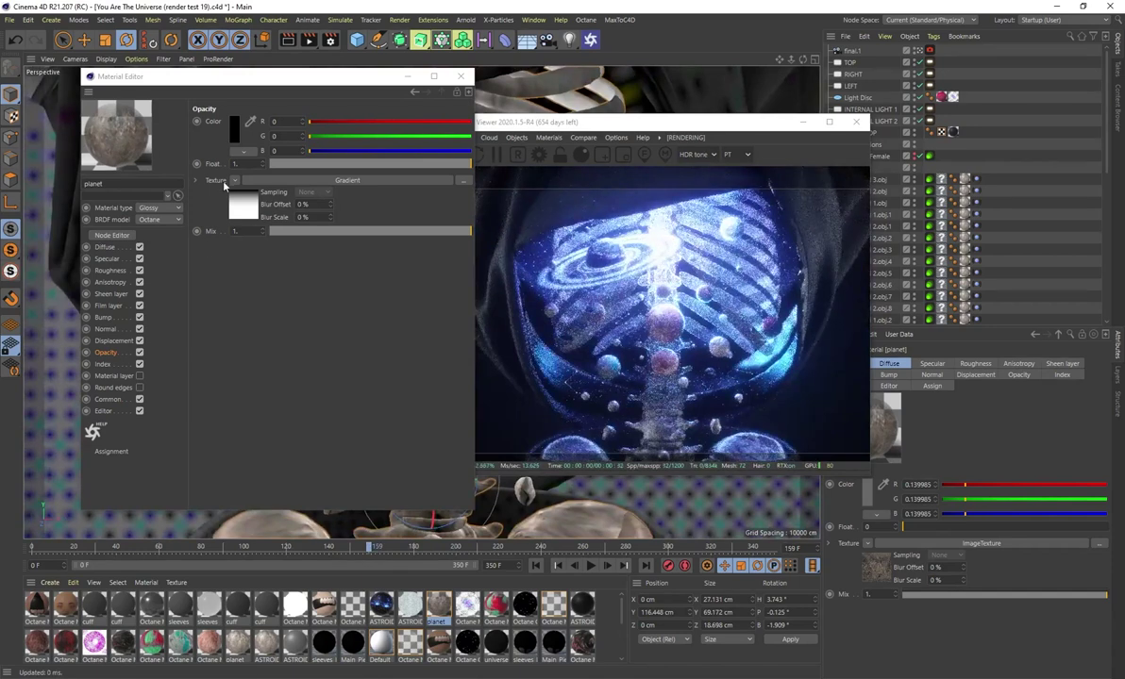
pyautogui.click(318, 181)
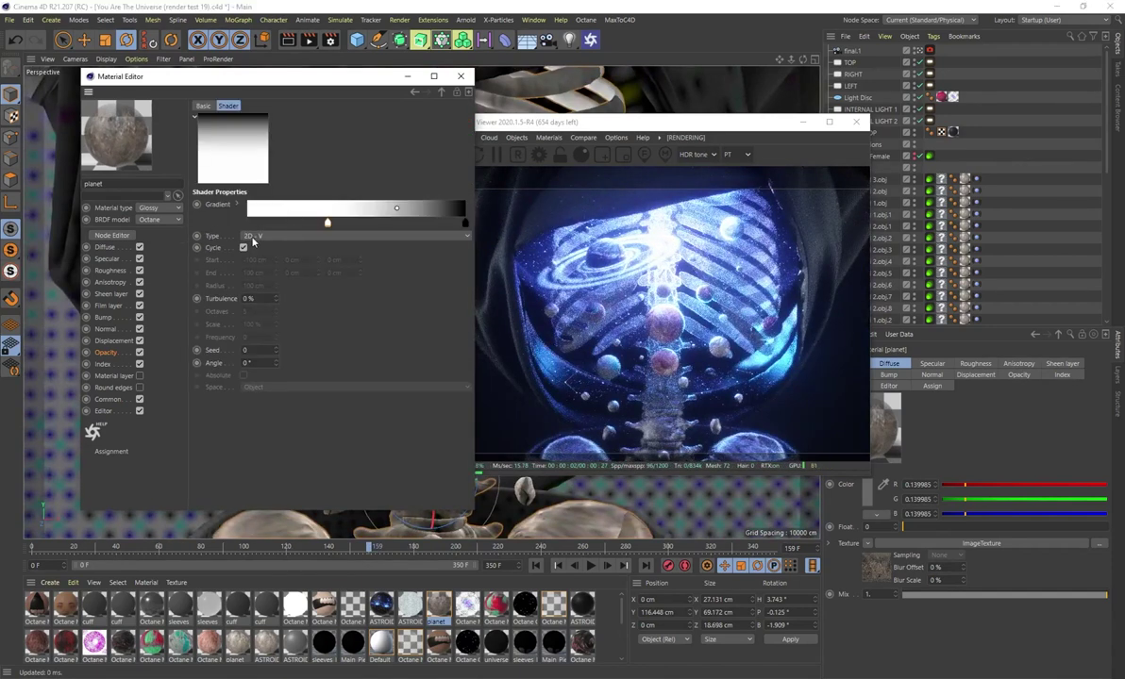
# - Try sliding the opacity gradient's white knot toward the black end, and bring it back near its starting position
pyautogui.moveTo(327, 224); pyautogui.dragTo(370, 227)
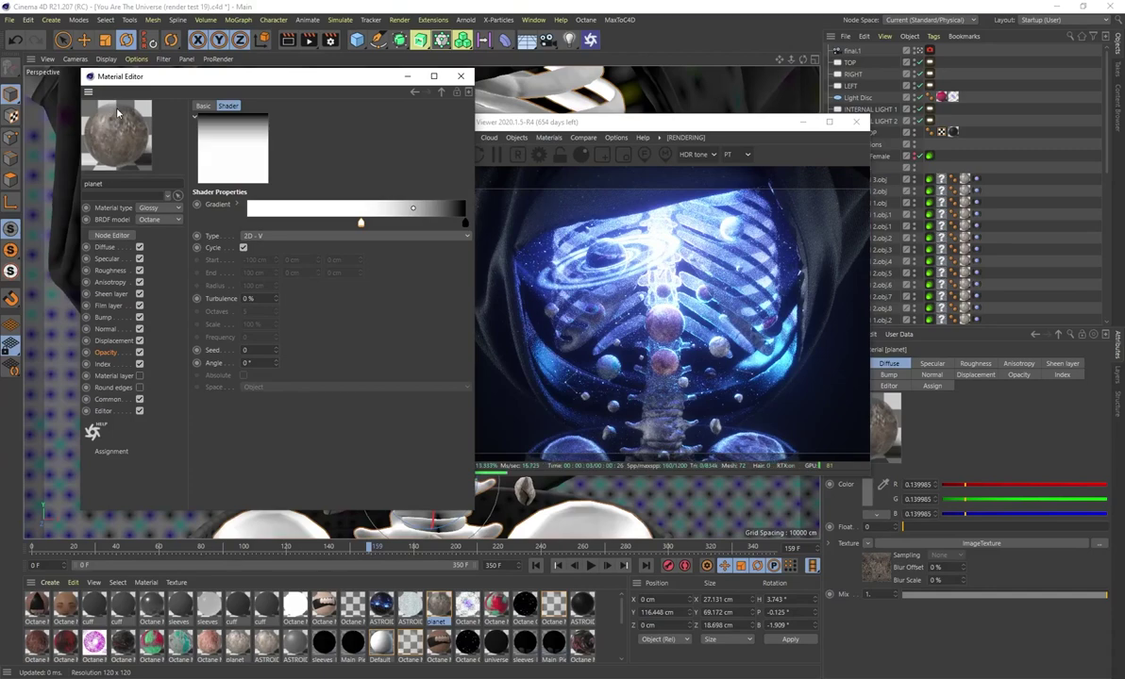
pyautogui.moveTo(360, 226); pyautogui.dragTo(441, 226)
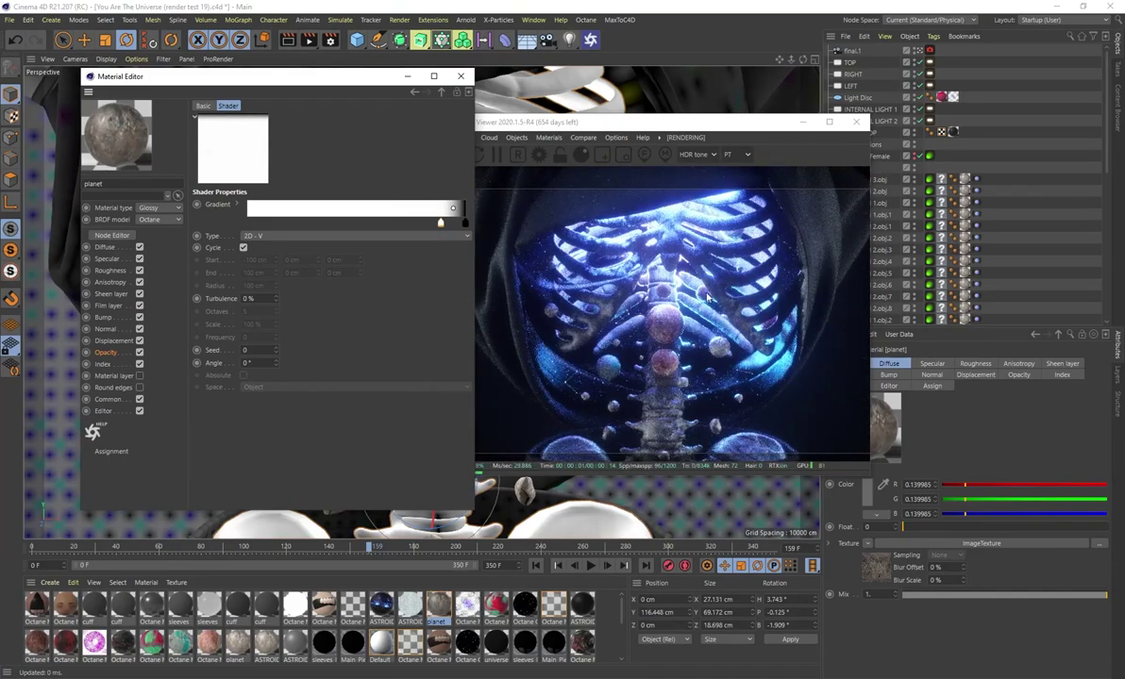
pyautogui.moveTo(439, 224); pyautogui.dragTo(335, 224)
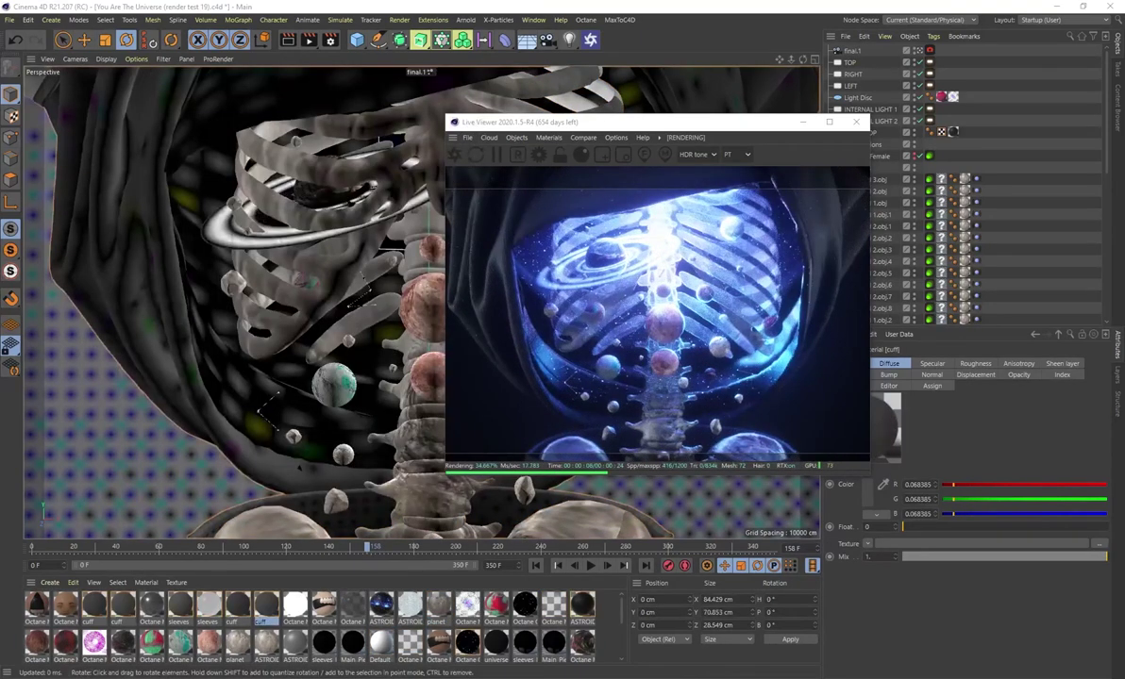
# - Scrub the animation back to frame 16, where the sweatshirt is still down
pyautogui.moveTo(328, 545); pyautogui.dragTo(66, 548)
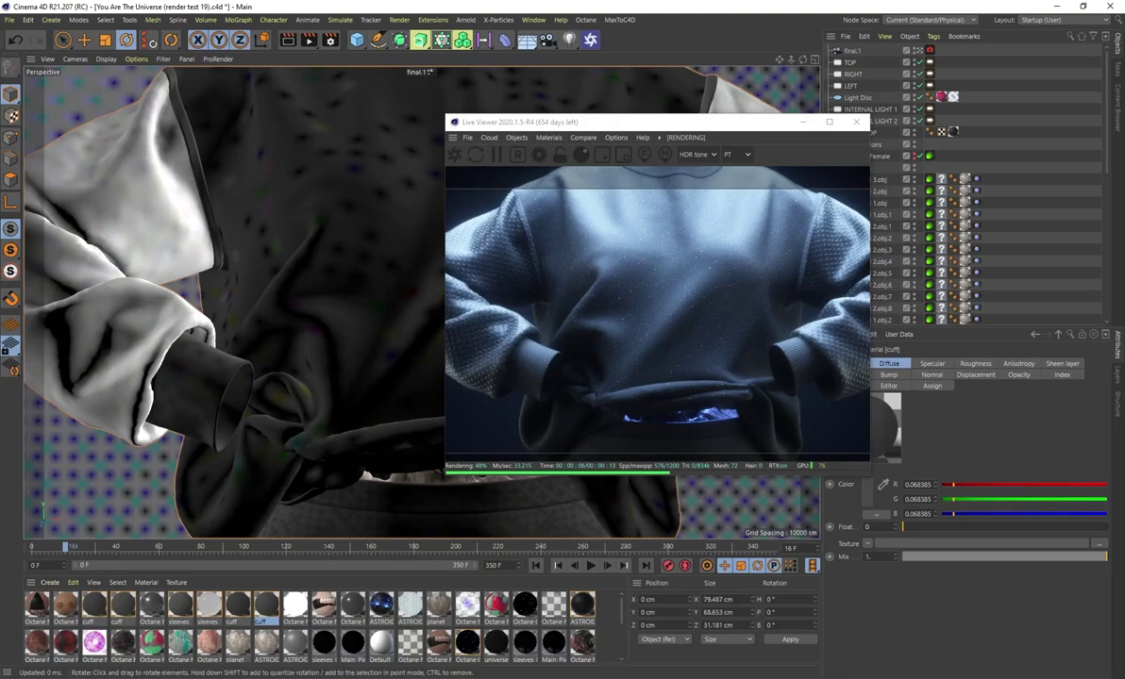
# - Switch to the browser and look through the Gumroad product page and preview images of the 255 Tileable Displacement Patterns pack
pyautogui.hotkey('alt', 'Tab')
pyautogui.doubleClick(640, 76)
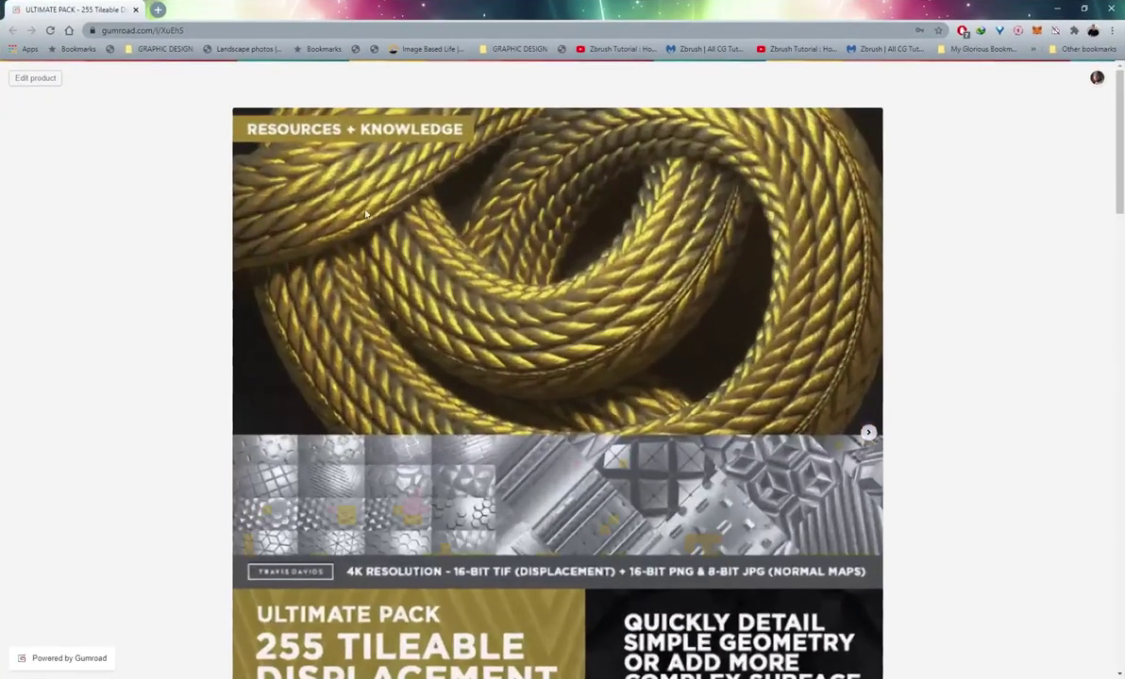
pyautogui.scroll(-3, 216, 432)
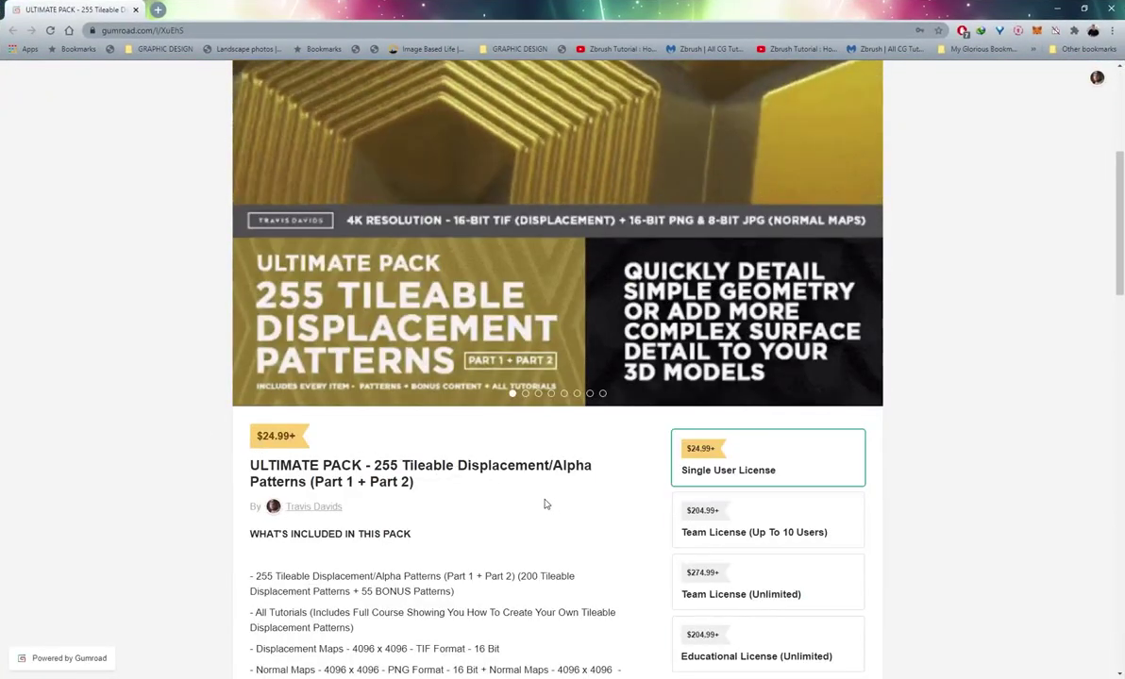
pyautogui.scroll(4, 661, 481)
pyautogui.scroll(-1, 675, 471)
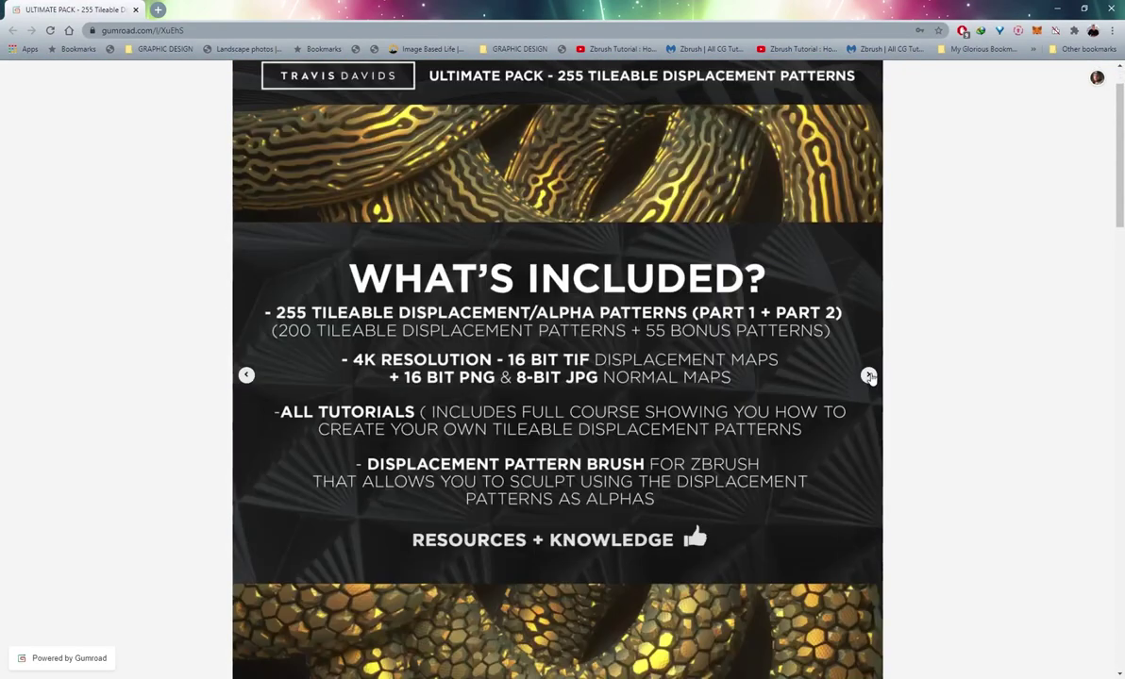
pyautogui.click(867, 376)
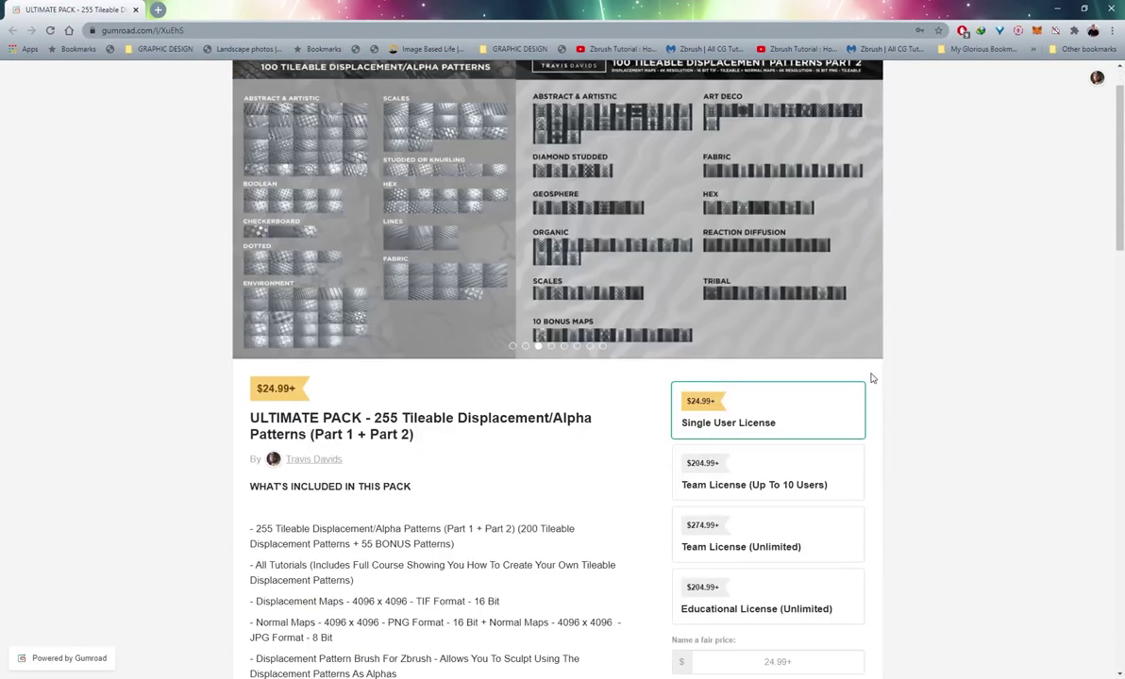
pyautogui.scroll(1, 873, 255)
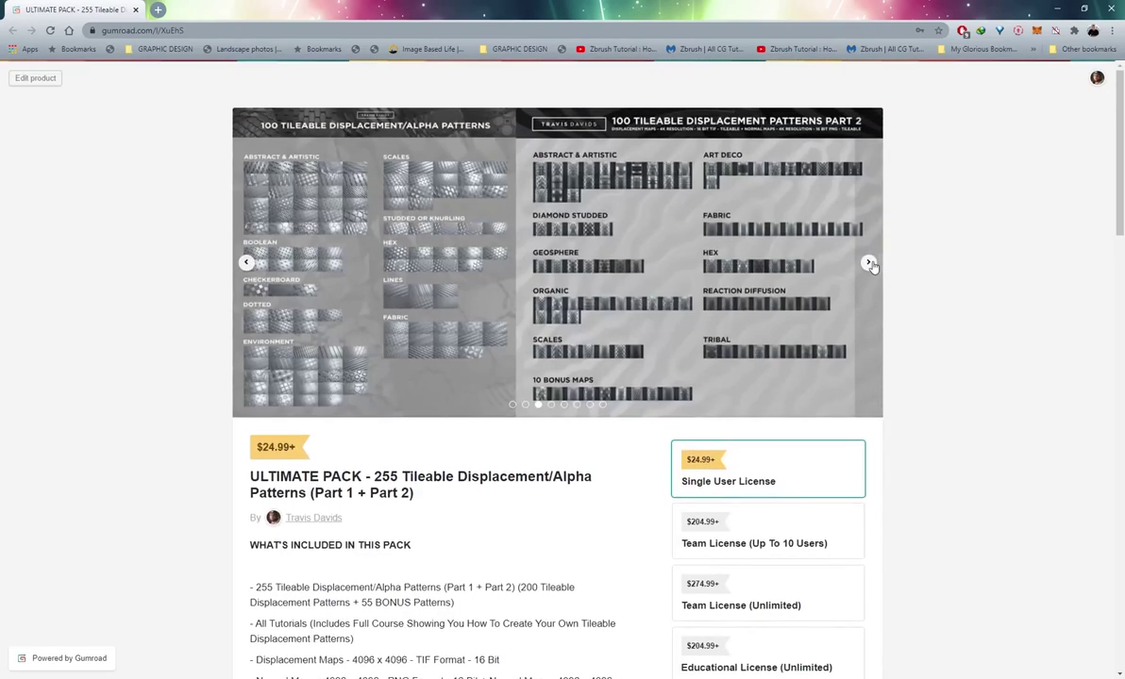
pyautogui.click(869, 264)
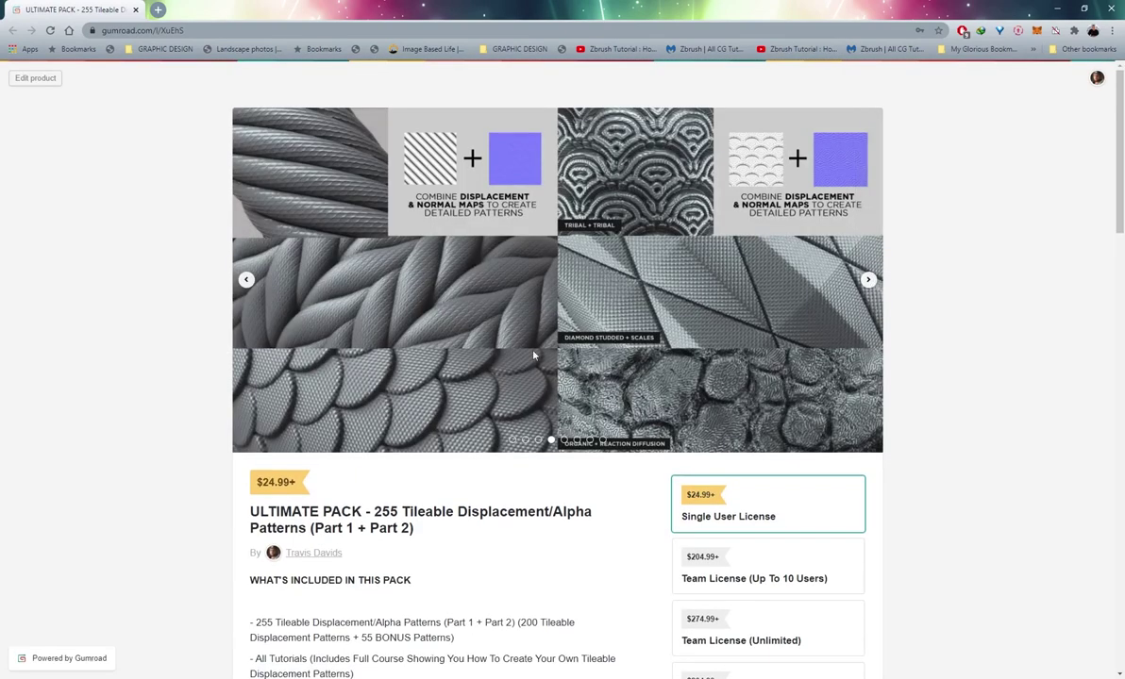
pyautogui.scroll(-1, 605, 288)
pyautogui.scroll(1, 605, 288)
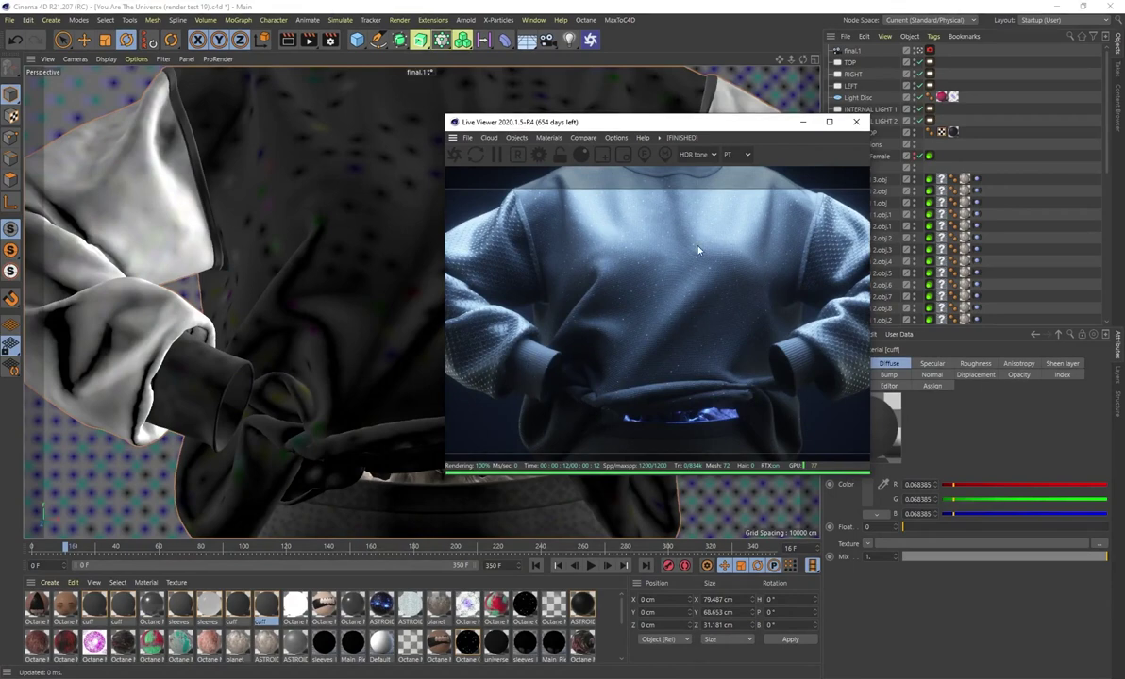
# - Back in Cinema 4D, open the cuff material's Normal image texture and examine its power and UV transform settings
pyautogui.doubleClick(266, 606)
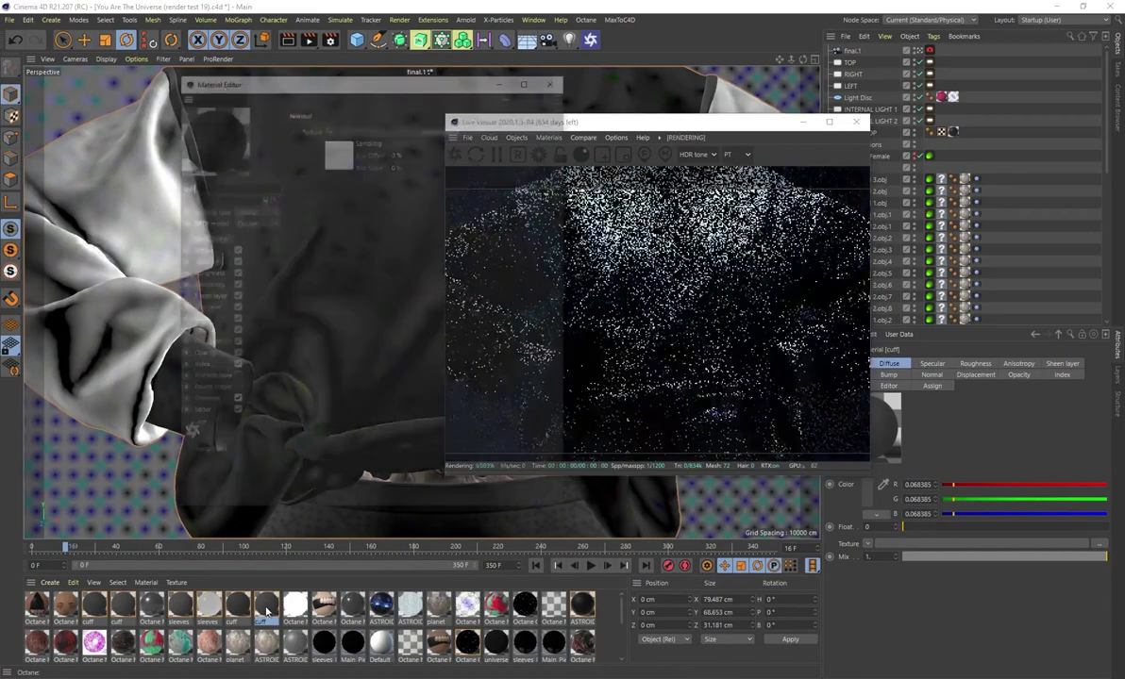
pyautogui.moveTo(246, 78); pyautogui.dragTo(138, 76)
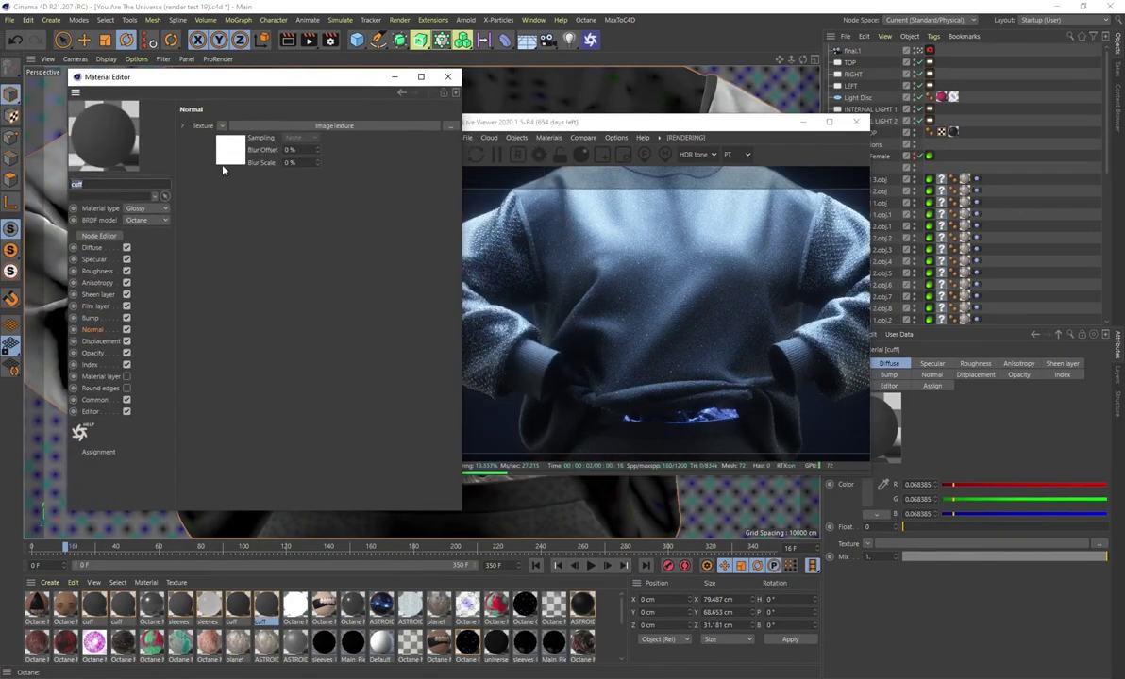
pyautogui.click(234, 162)
pyautogui.click(195, 291)
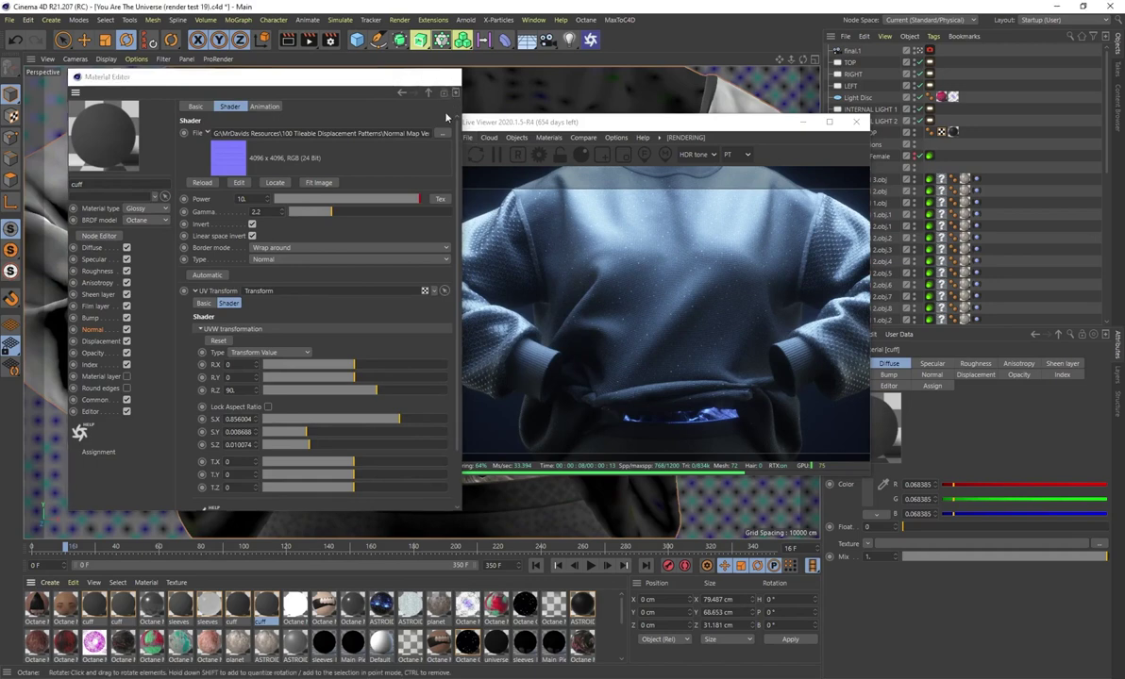
# - Close the current cuff material and look over the Normal channel of the neighbouring cuff material
pyautogui.click(447, 77)
pyautogui.click(238, 609)
pyautogui.doubleClick(242, 607)
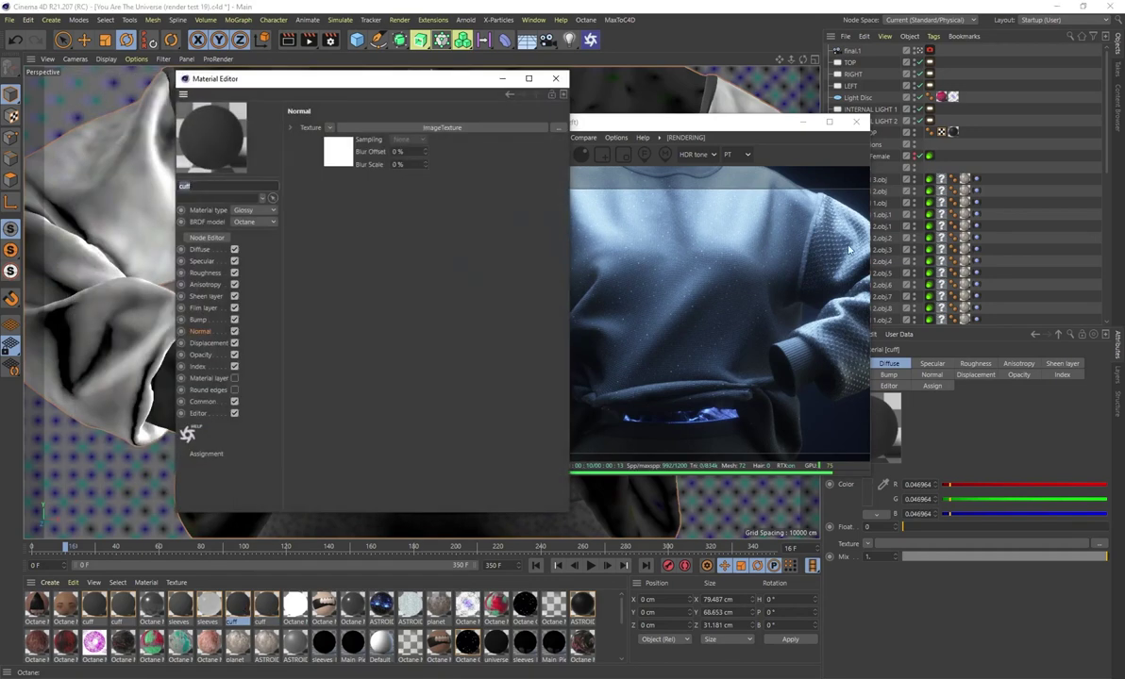
pyautogui.moveTo(399, 84); pyautogui.dragTo(287, 88)
pyautogui.click(443, 81)
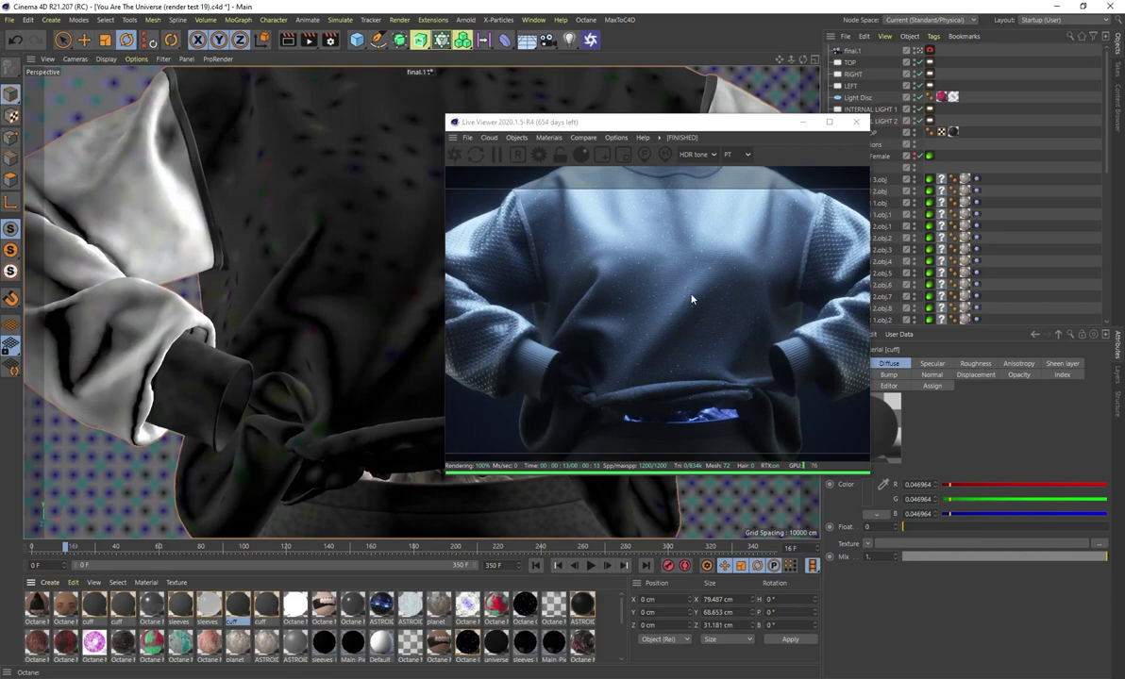
# - Open the dark Octane Material further down the material list and examine the image texture in its Diffuse channel
pyautogui.click(354, 351)
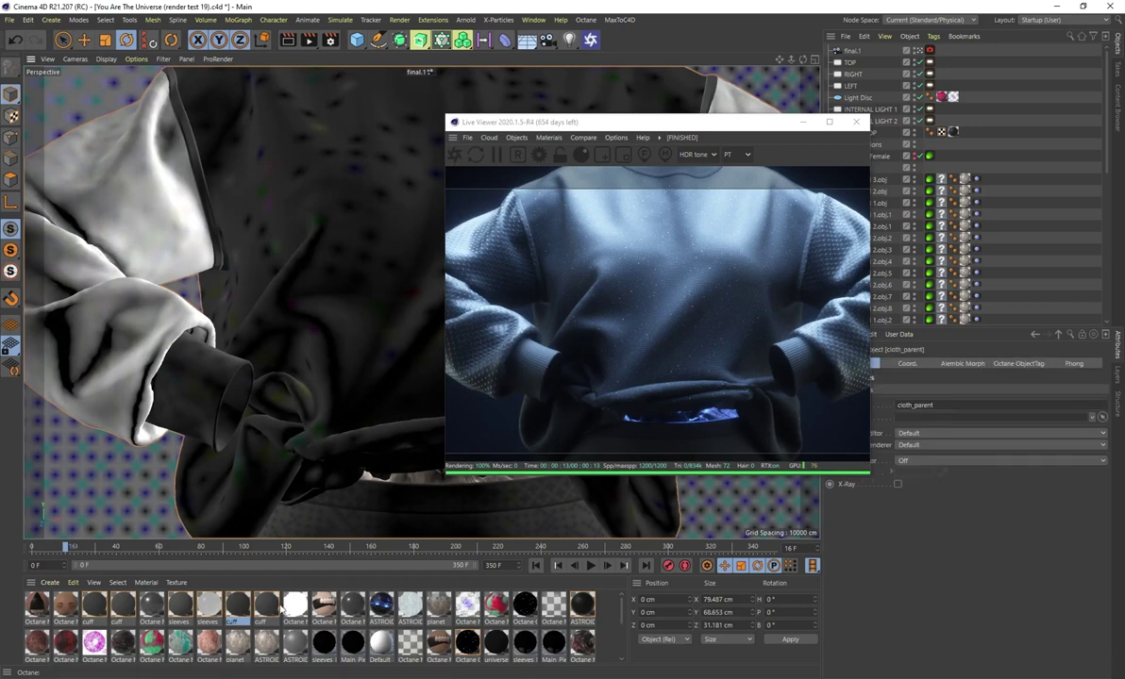
pyautogui.scroll(-3, 262, 621)
pyautogui.doubleClick(267, 612)
pyautogui.click(188, 243)
pyautogui.click(323, 196)
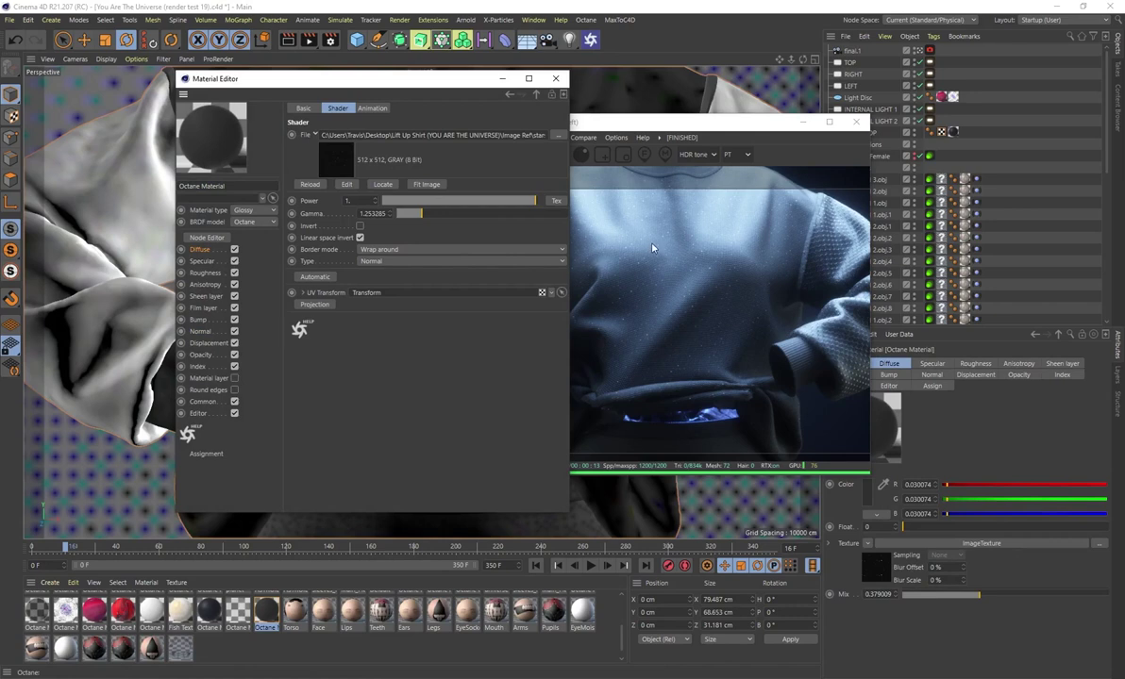
pyautogui.moveTo(409, 87); pyautogui.dragTo(324, 93)
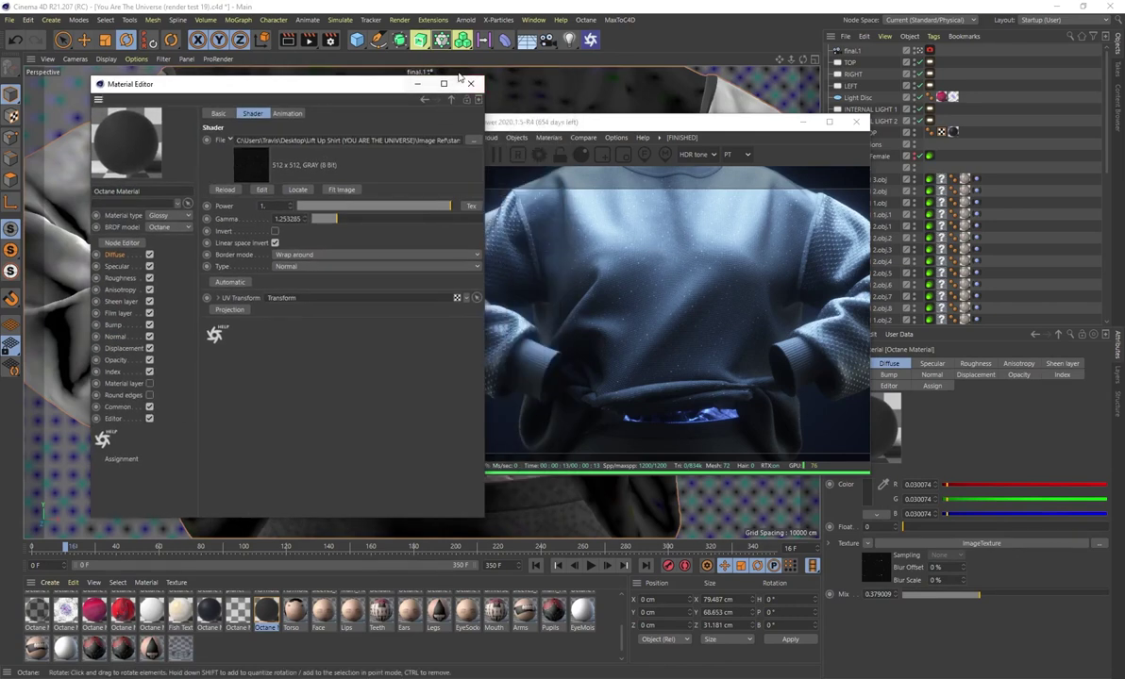
pyautogui.click(470, 83)
# - Scrub the animation forward to frame 267 and look over the Material1 settings of the starry Octane Composite material
pyautogui.moveTo(68, 550); pyautogui.dragTo(332, 550)
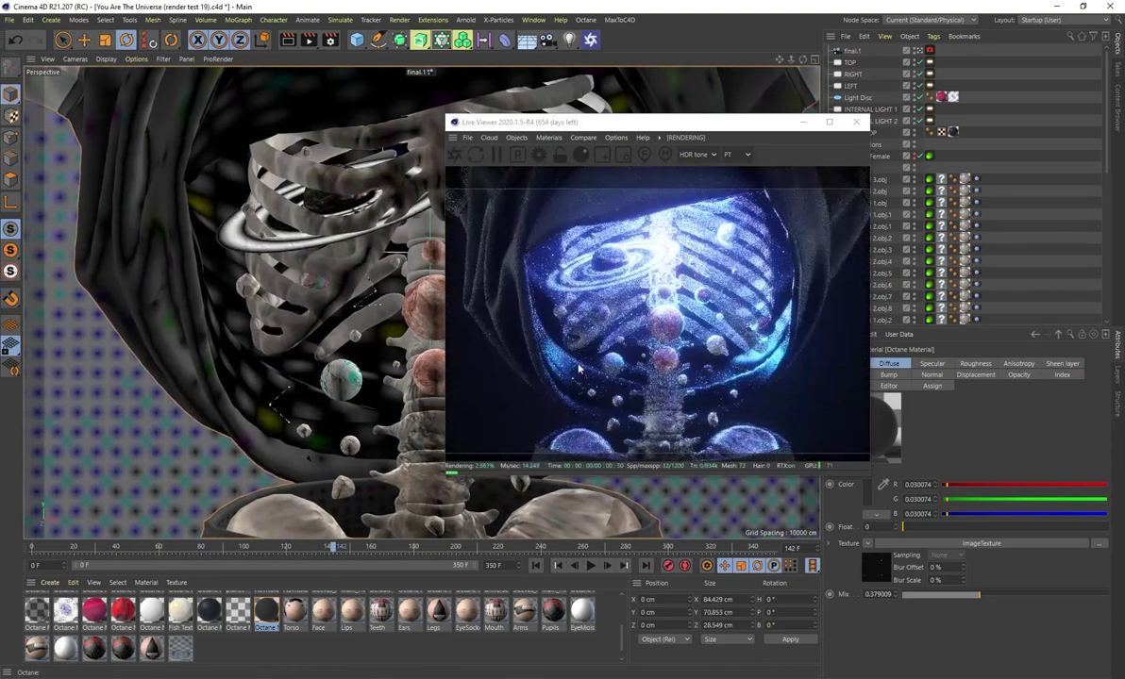
pyautogui.moveTo(332, 548); pyautogui.dragTo(598, 549)
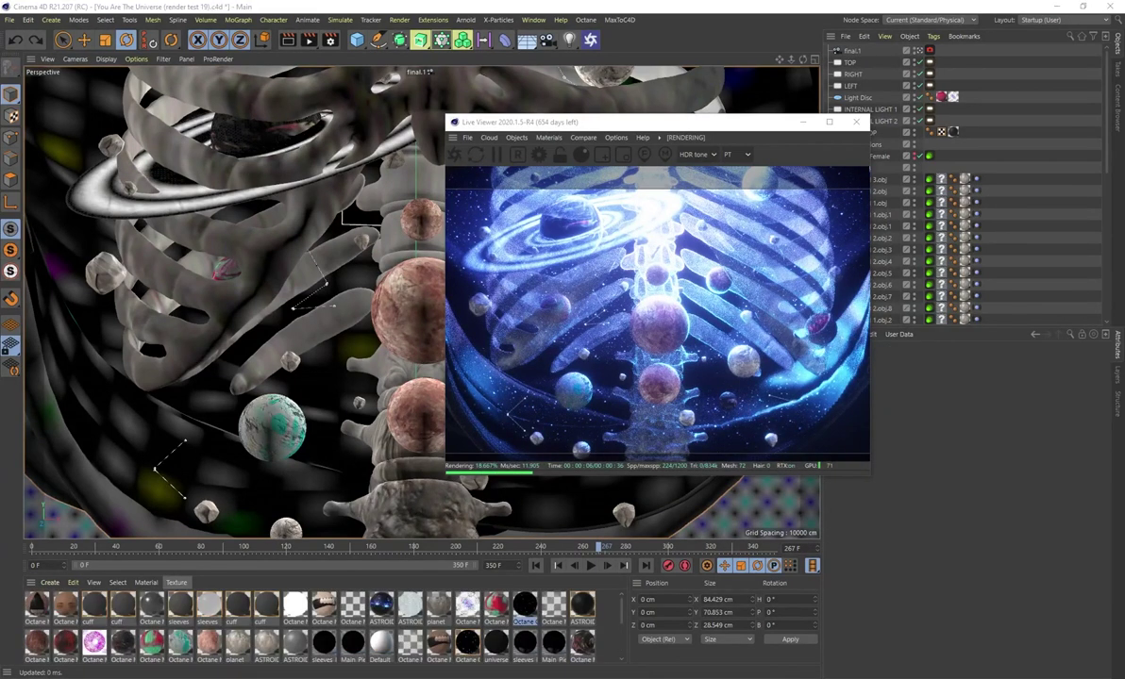
pyautogui.doubleClick(526, 607)
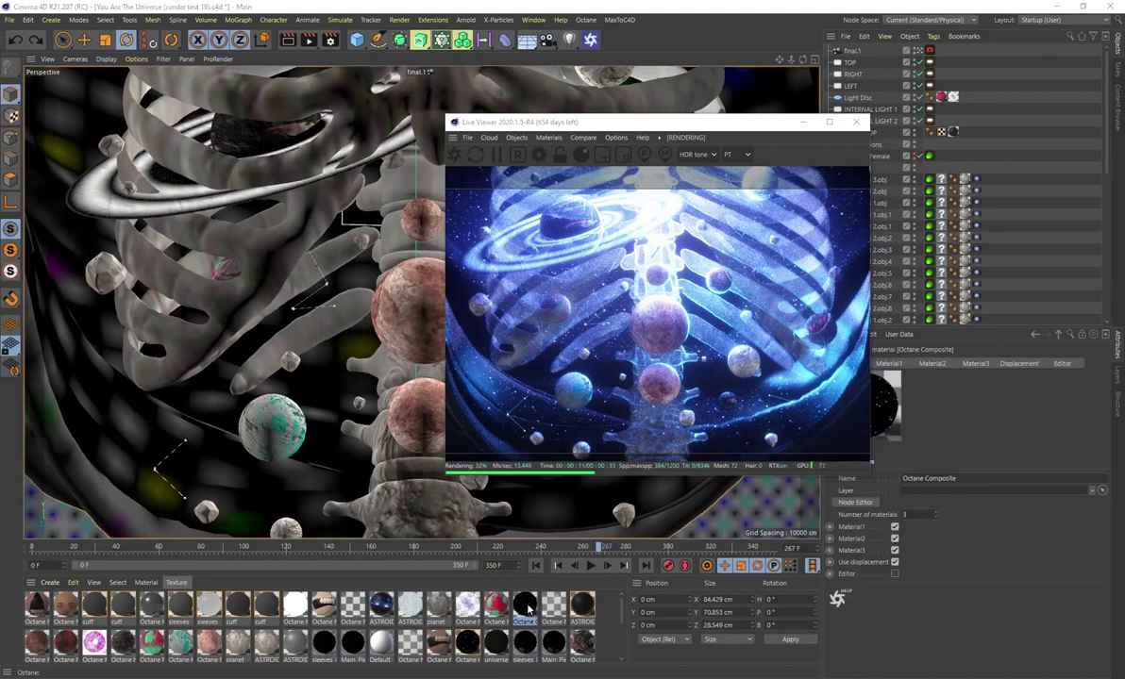
pyautogui.moveTo(312, 79); pyautogui.dragTo(178, 82)
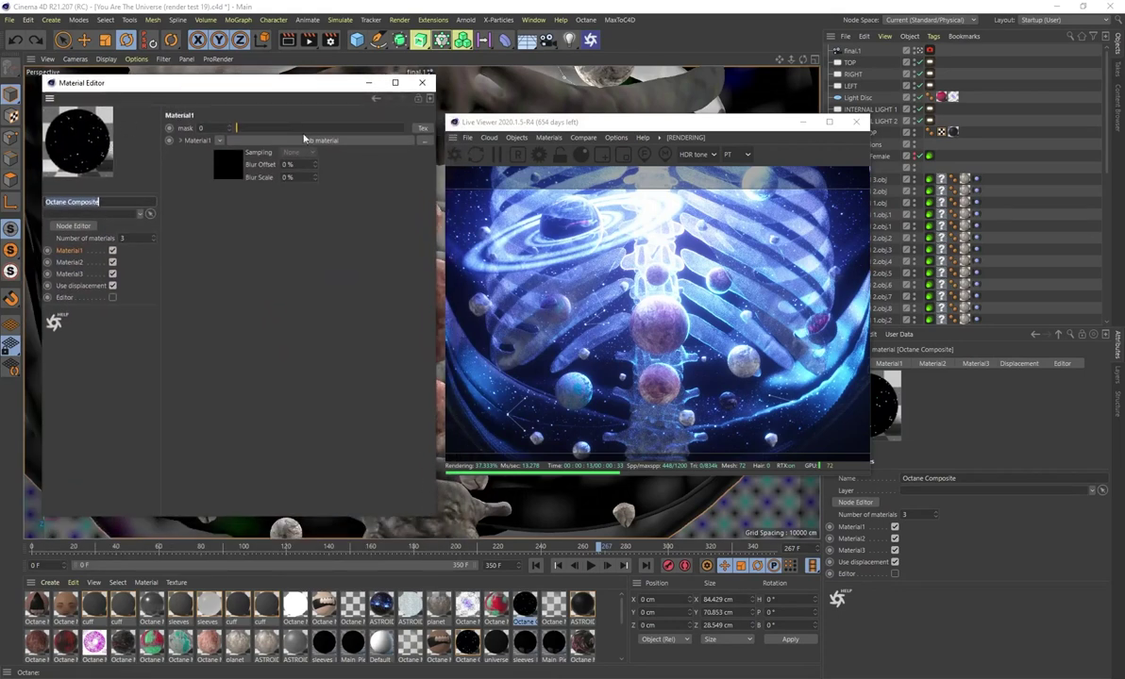
pyautogui.click(422, 82)
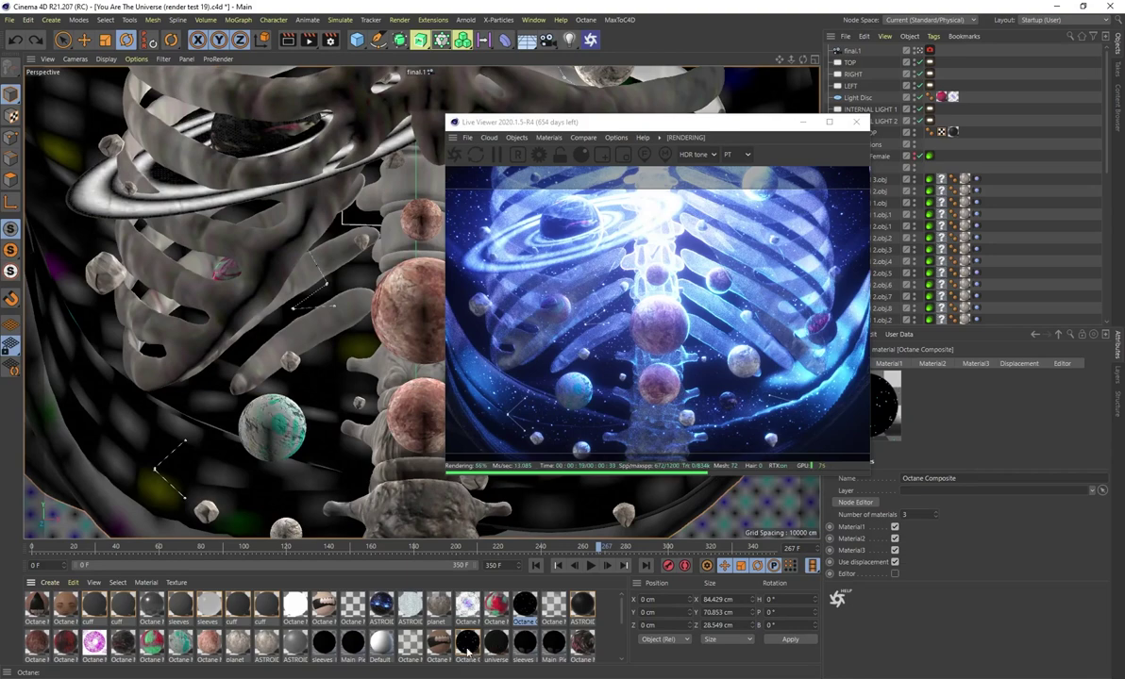
# - Go to frame 192, leave the final.1 camera and inspect the constellation's end sphere and connecting cylinder up close
pyautogui.moveTo(425, 495); pyautogui.dragTo(201, 300)
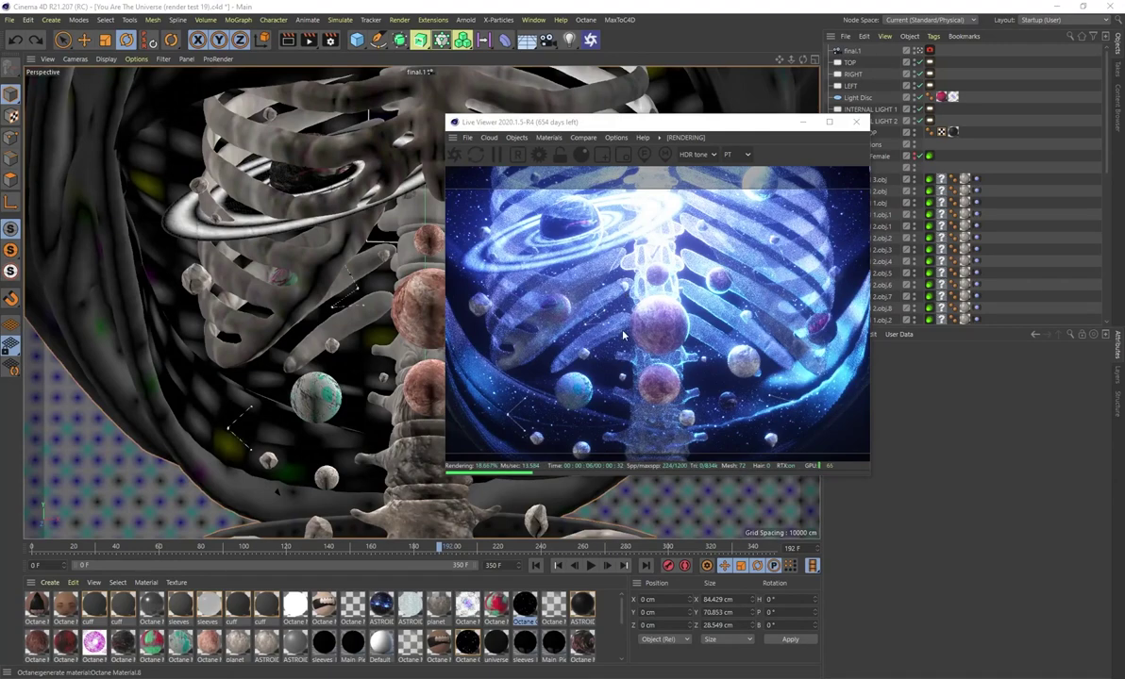
pyautogui.click(918, 51)
pyautogui.scroll(8, 402, 310)
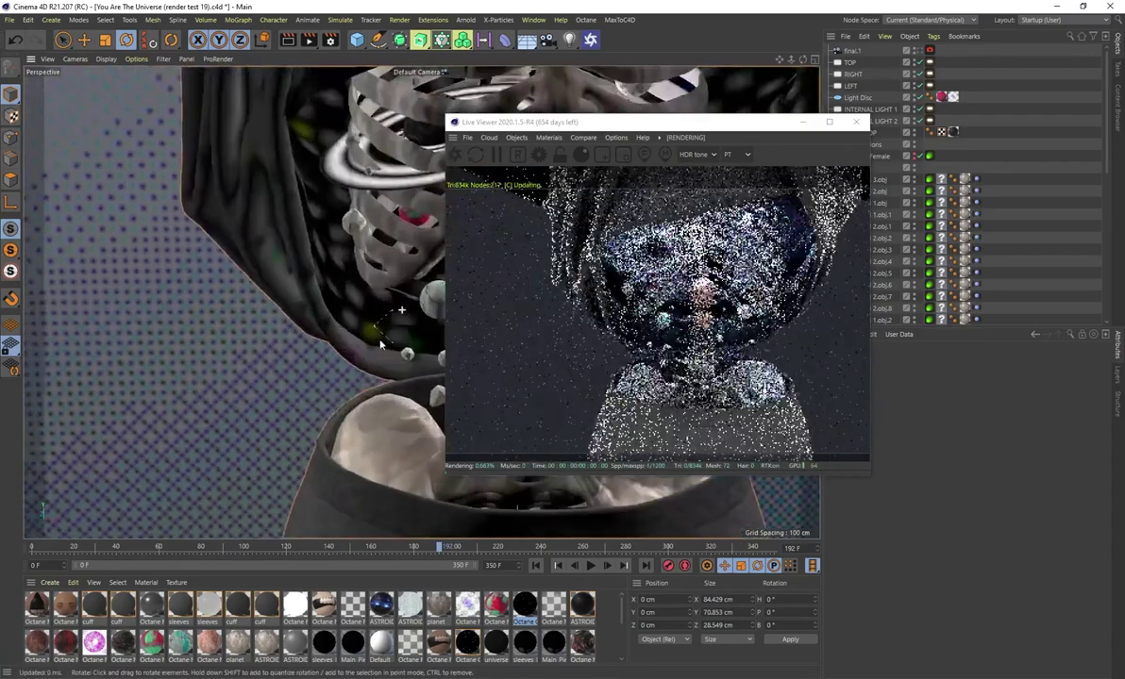
pyautogui.scroll(10, 391, 329)
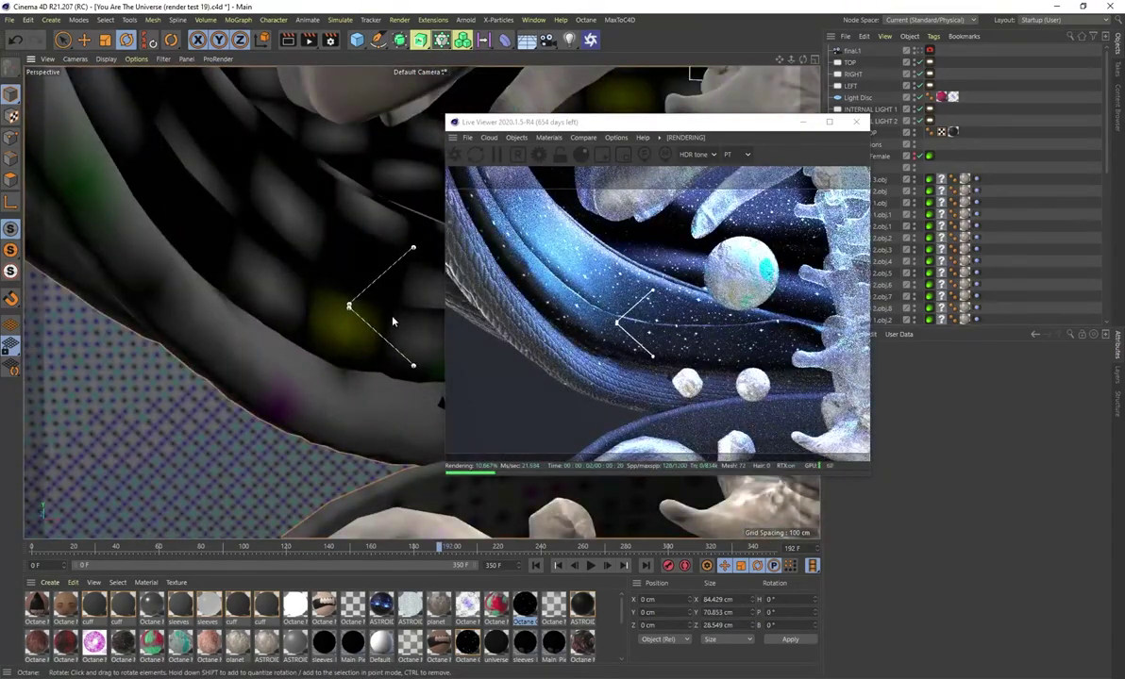
pyautogui.scroll(4, 393, 323)
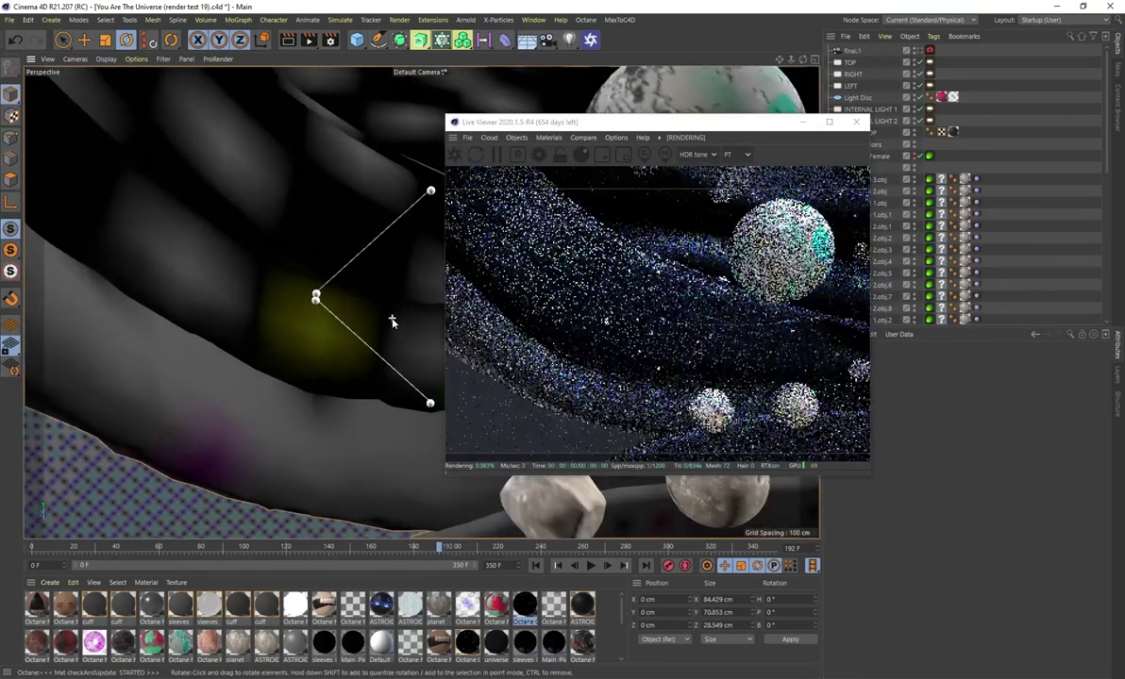
pyautogui.scroll(5, 409, 484)
pyautogui.click(332, 315)
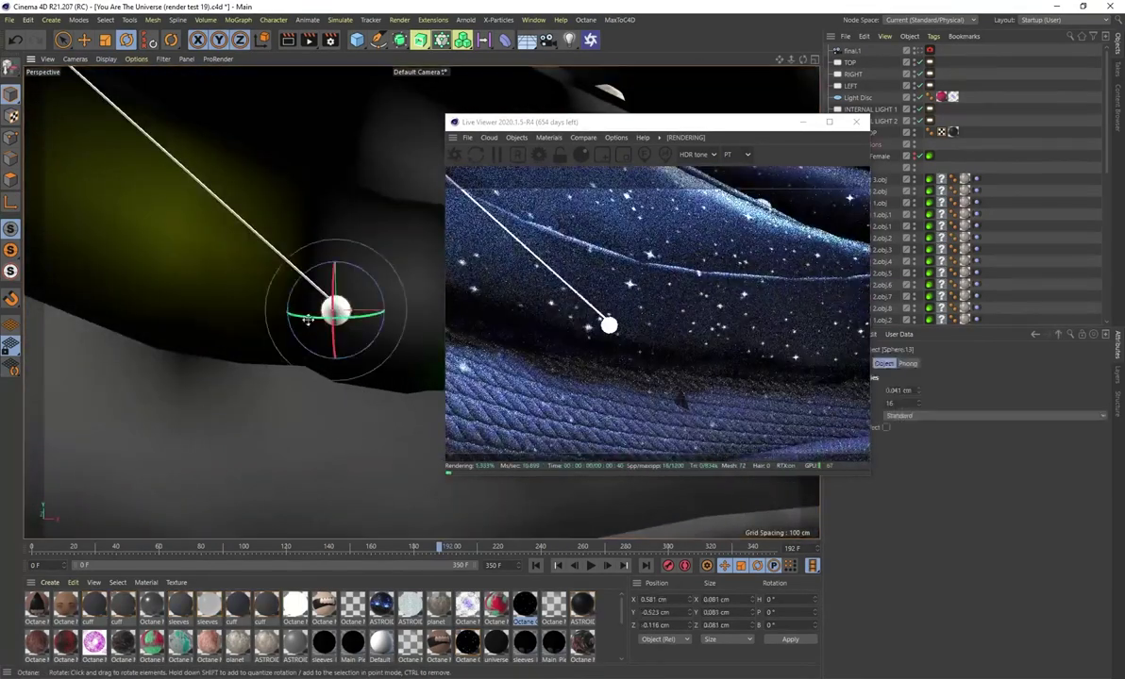
pyautogui.keyDown('alt'); pyautogui.moveTo(311, 312); pyautogui.dragTo(481, 488, button='middle'); pyautogui.keyUp('alt')
pyautogui.click(312, 311)
pyautogui.scroll(-3, 338, 335)
pyautogui.scroll(-2, 338, 335)
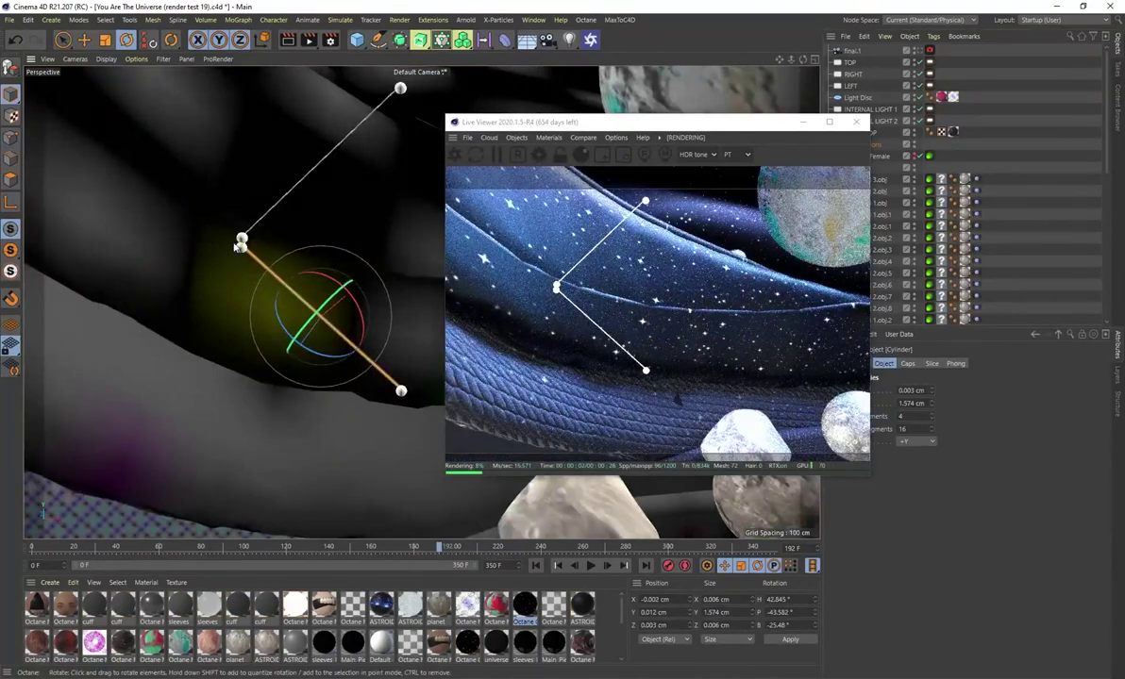
# - Delete the lower of the two overlapping spheres at the constellation's corner
pyautogui.scroll(4, 242, 253)
pyautogui.click(251, 257)
pyautogui.keyDown('shift'); pyautogui.click(322, 318); pyautogui.keyUp('shift')
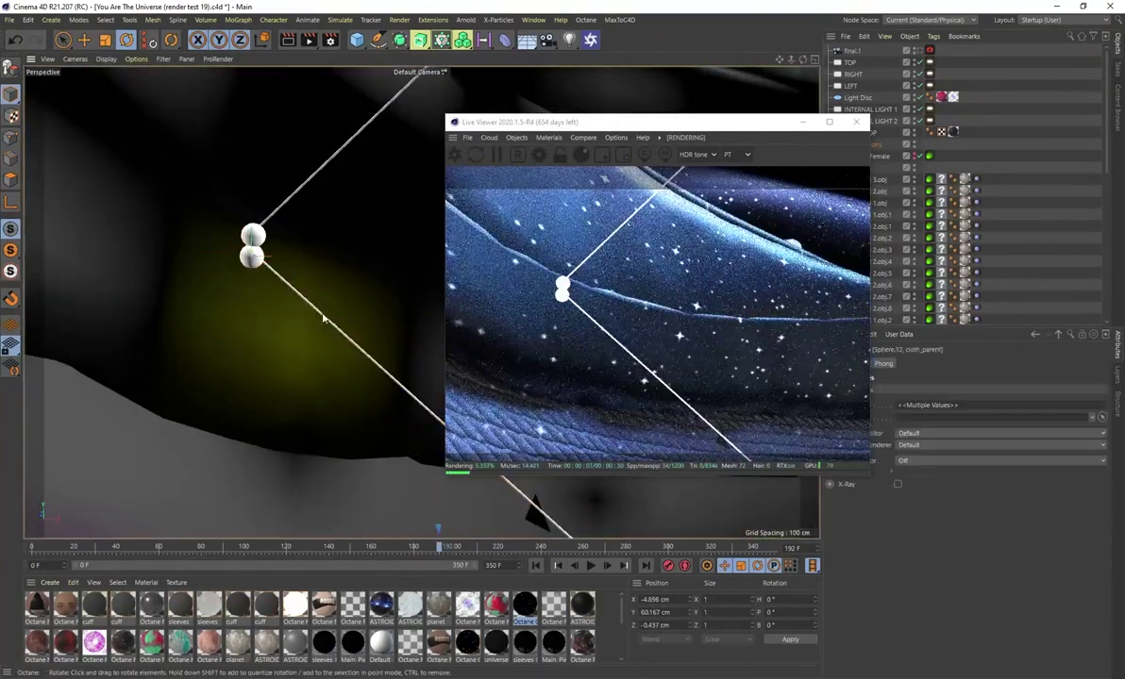
pyautogui.keyDown('alt'); pyautogui.moveTo(379, 342); pyautogui.dragTo(245, 311, button='middle'); pyautogui.keyUp('alt')
pyautogui.click(117, 228)
pyautogui.press('Delete')
# - Move the constellation's lower end sphere slightly up along Y to about -0.481 cm
pyautogui.click(130, 236)
pyautogui.click(167, 223)
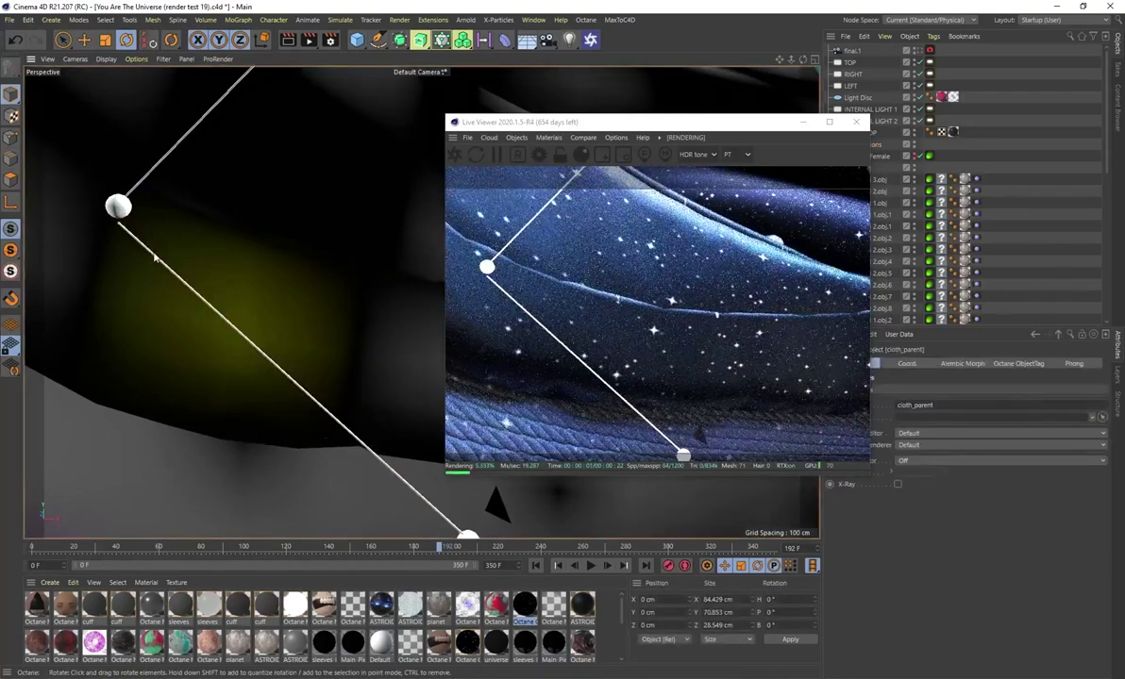
pyautogui.press('e')
pyautogui.click(135, 234)
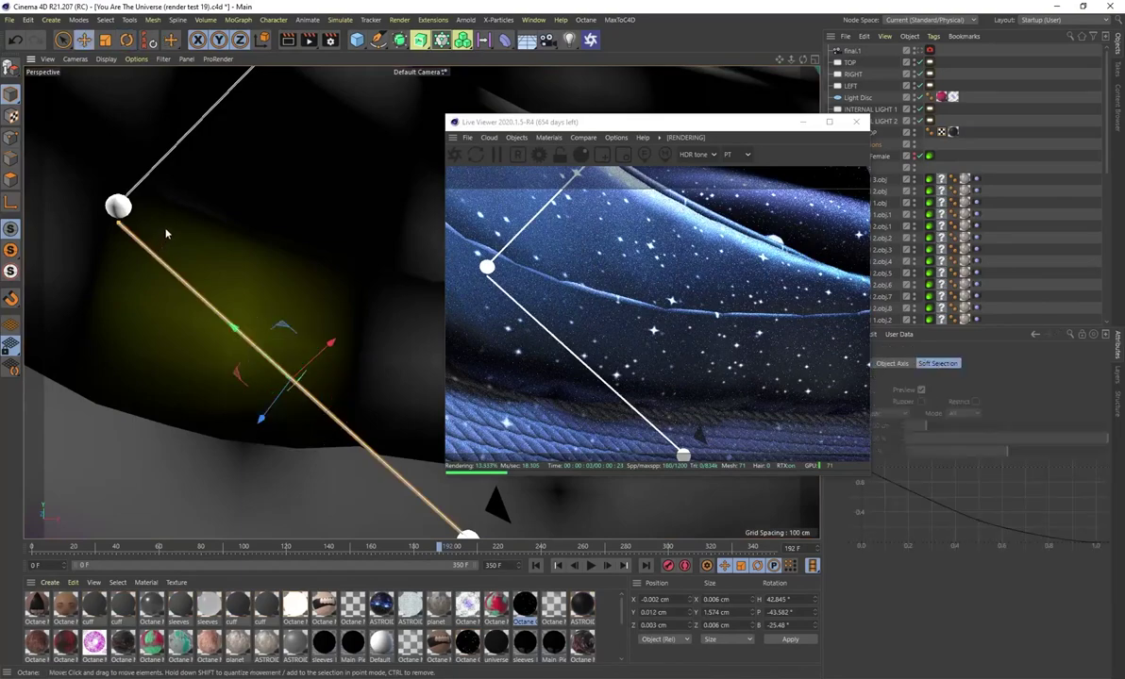
pyautogui.scroll(-3, 132, 216)
pyautogui.click(342, 422)
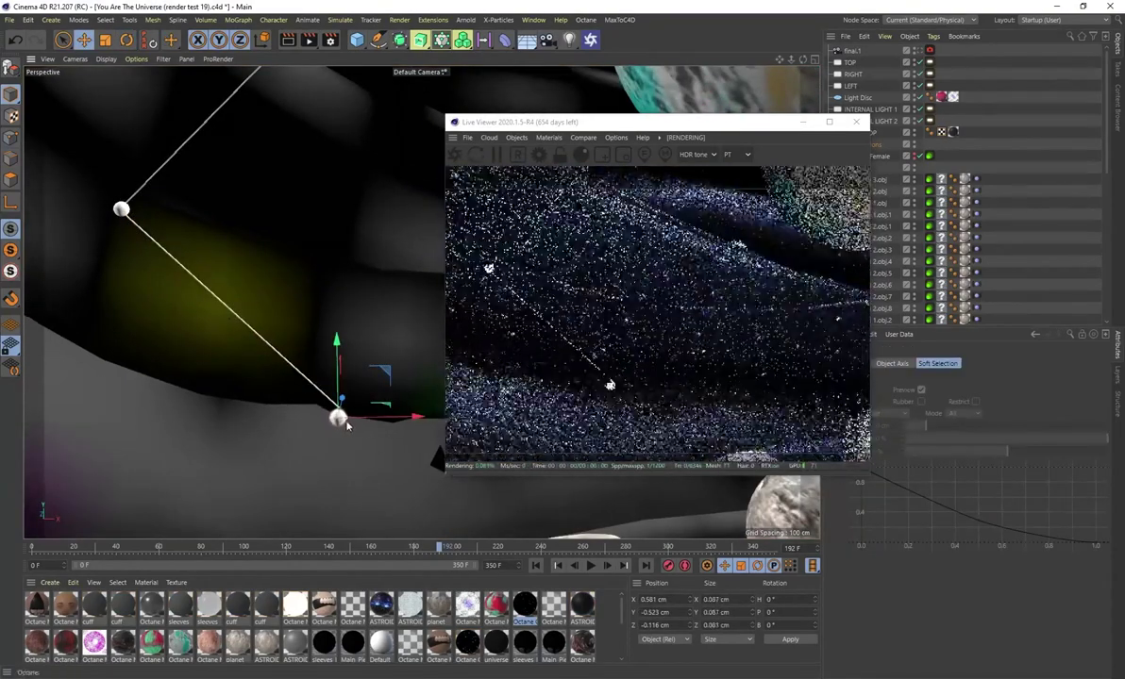
pyautogui.moveTo(345, 438); pyautogui.dragTo(343, 431)
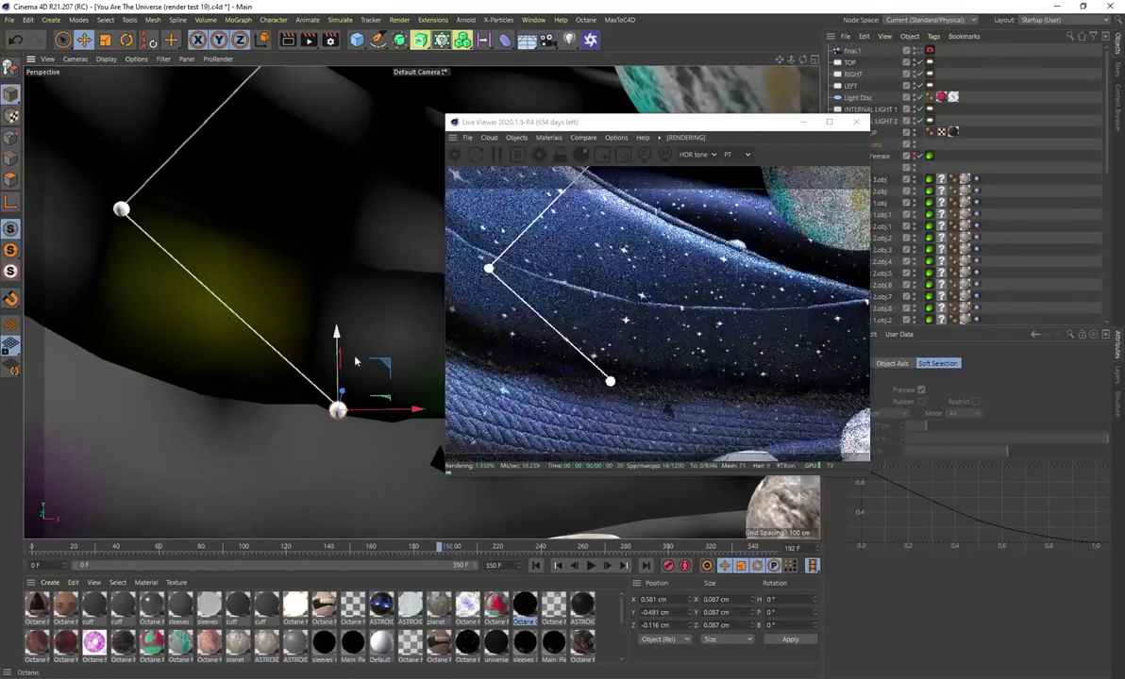
# - Check the whole constellation in the render and return to the final.1 camera view
pyautogui.keyDown('alt'); pyautogui.moveTo(327, 203); pyautogui.dragTo(312, 304, button='middle'); pyautogui.keyUp('alt')
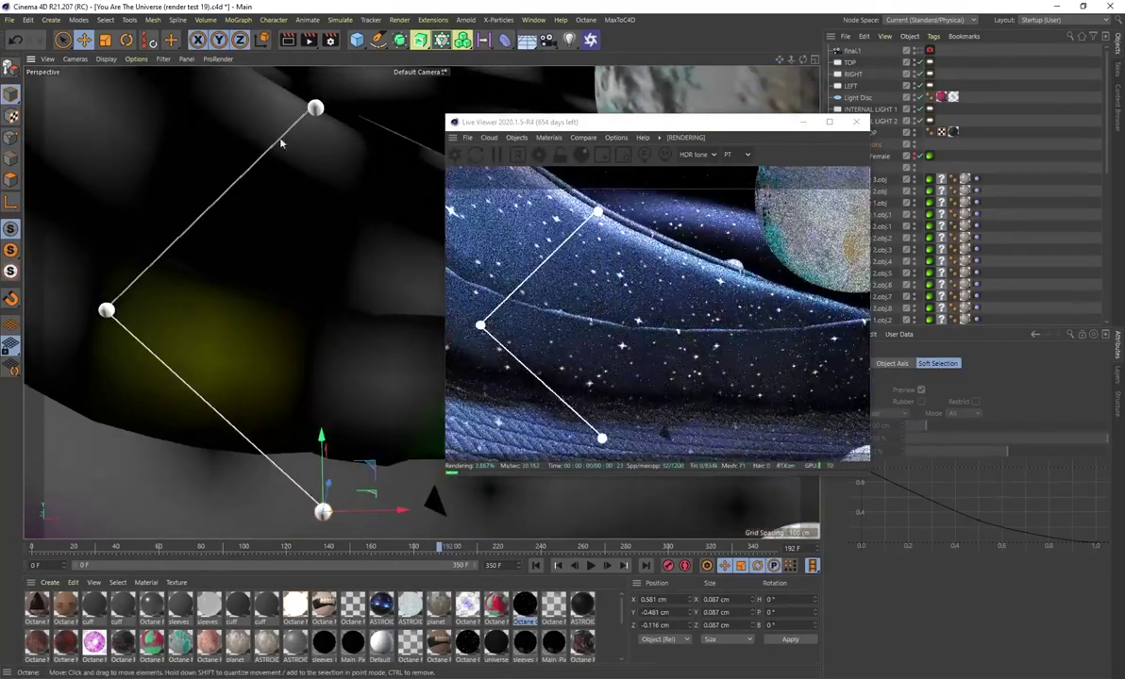
pyautogui.scroll(-2, 252, 327)
pyautogui.moveTo(252, 328)
pyautogui.keyDown('alt'); pyautogui.mouseDown()
pyautogui.moveTo(287, 323)
pyautogui.moveTo(259, 336)
pyautogui.mouseUp(); pyautogui.keyUp('alt')
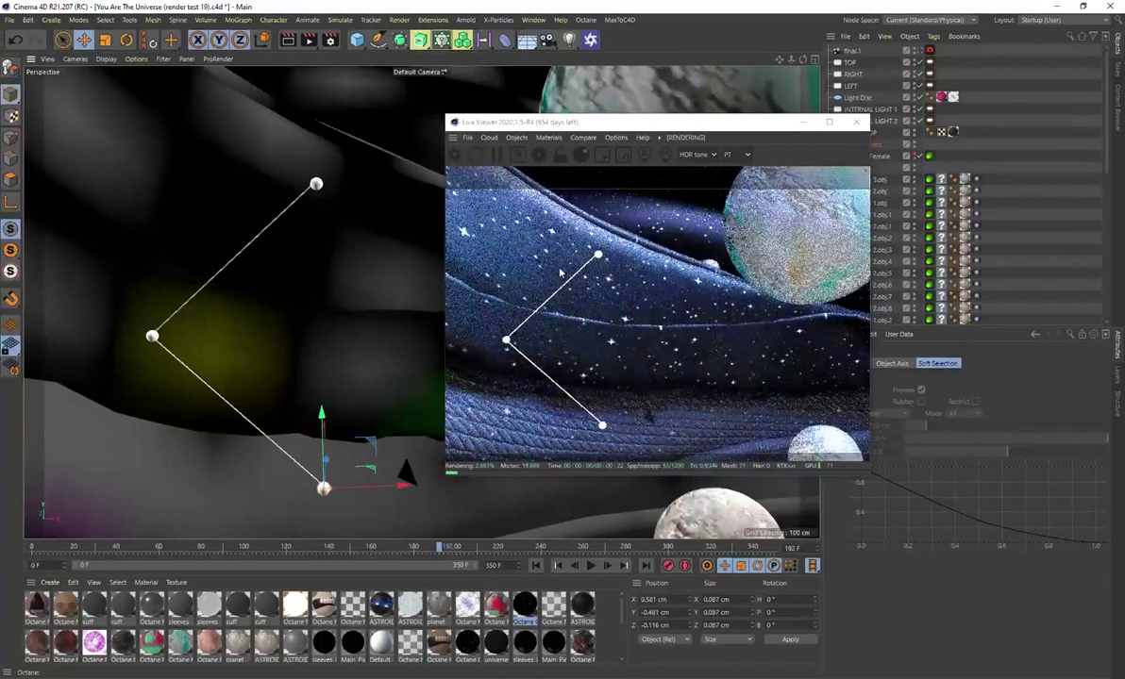
pyautogui.click(930, 50)
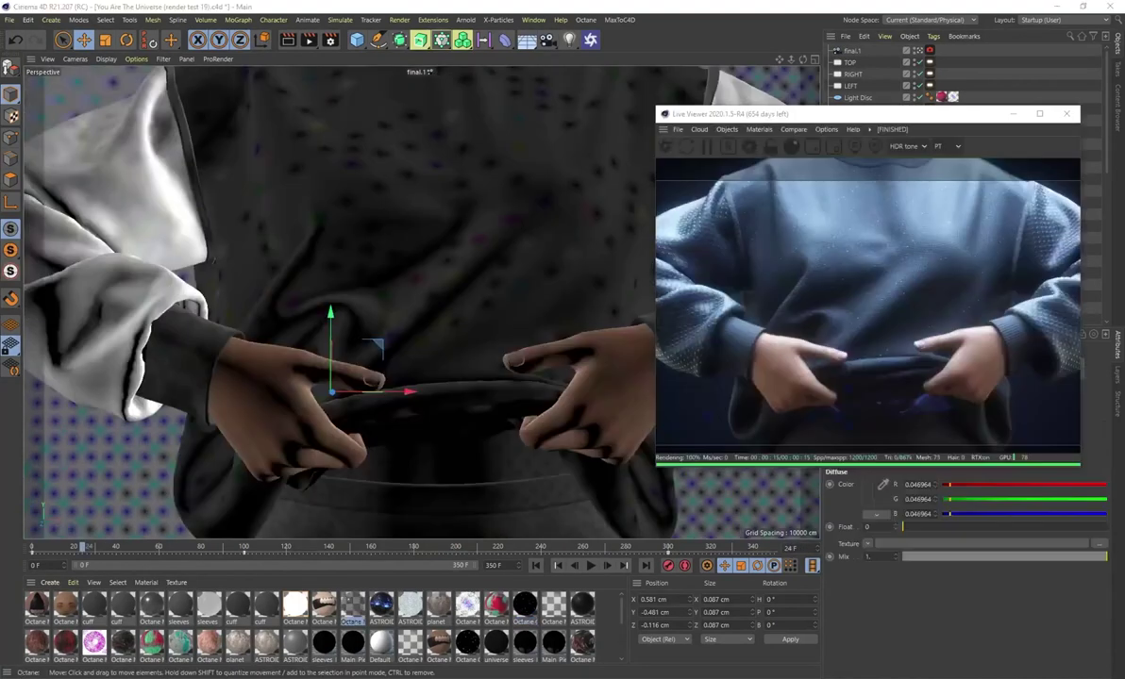
# - Scrub to frame 82 and examine the Roughness image texture of the torso's Octane Material.8
pyautogui.moveTo(83, 552); pyautogui.dragTo(216, 550)
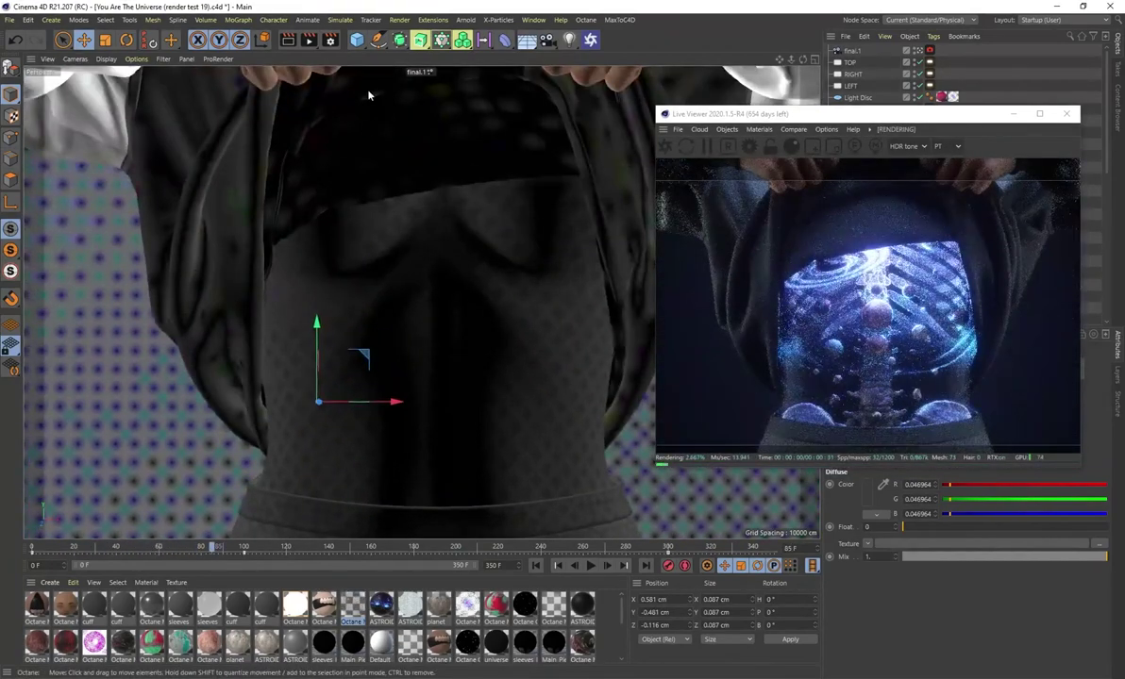
pyautogui.click(370, 253)
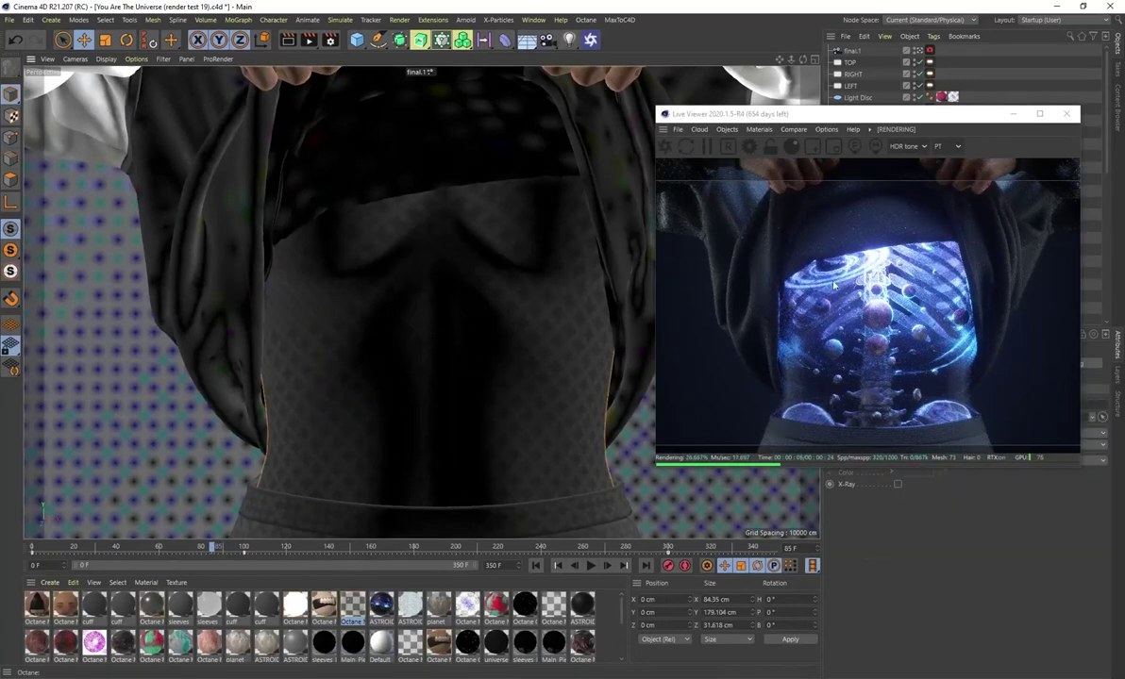
pyautogui.moveTo(209, 556)
pyautogui.mouseDown()
pyautogui.moveTo(423, 549)
pyautogui.moveTo(206, 549)
pyautogui.mouseUp()
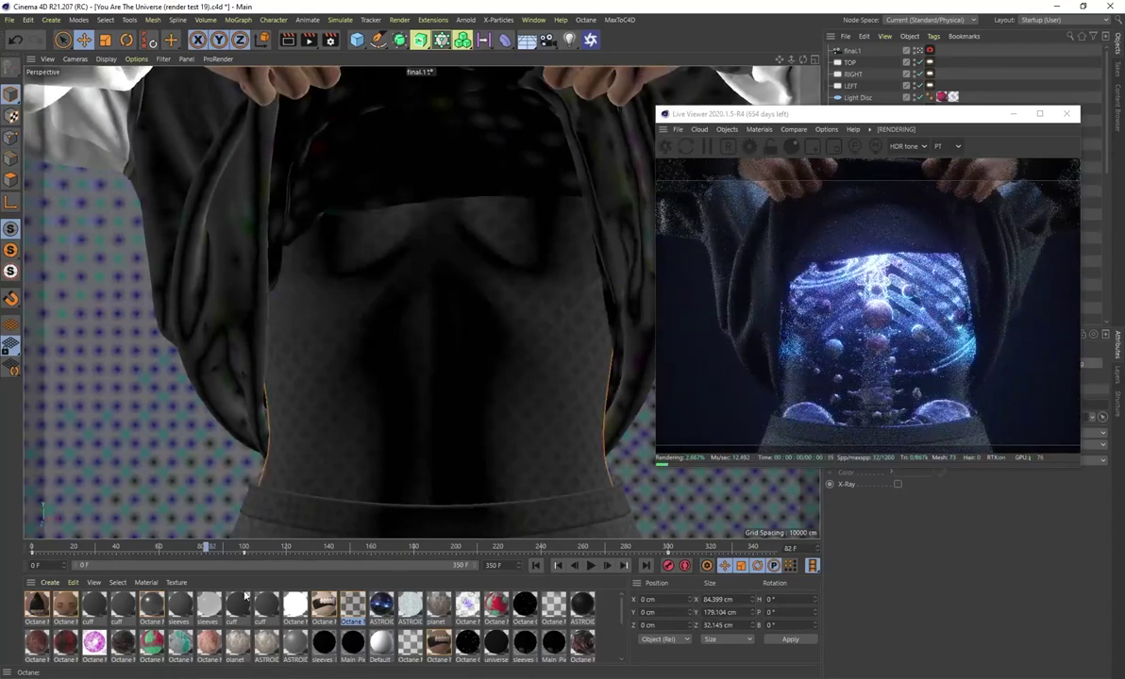
pyautogui.doubleClick(352, 606)
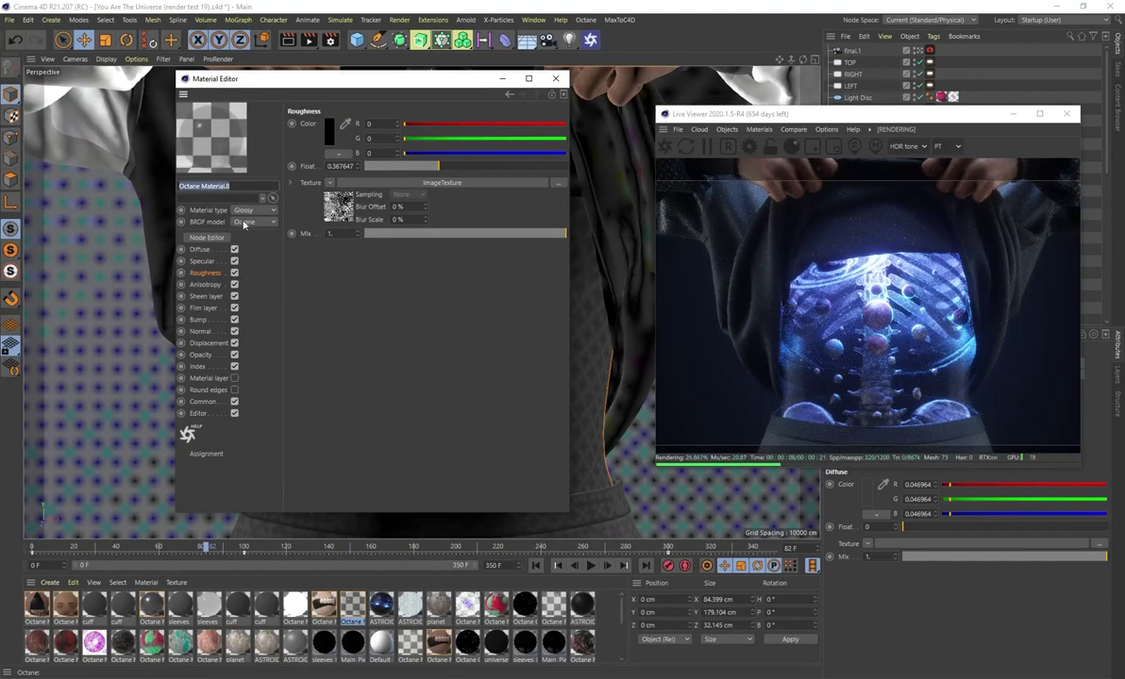
pyautogui.click(332, 219)
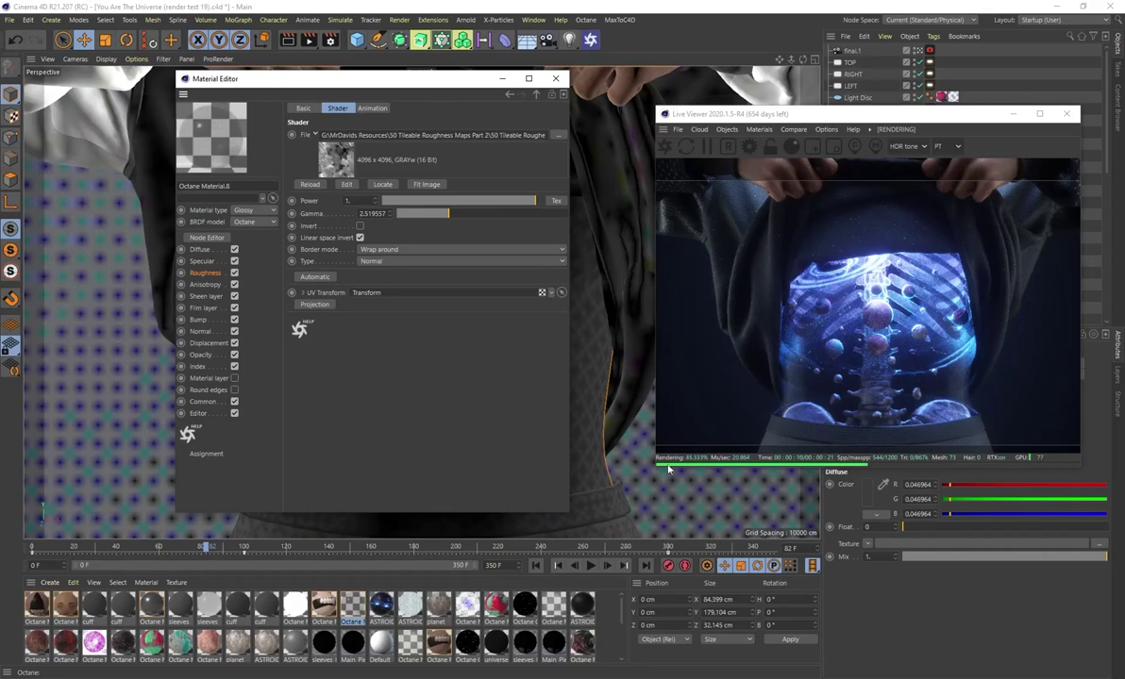
# - Open Octane Material.8's Opacity channel and scrub between frames 0 and 190 to examine its animated Float value
pyautogui.moveTo(207, 548); pyautogui.dragTo(148, 549)
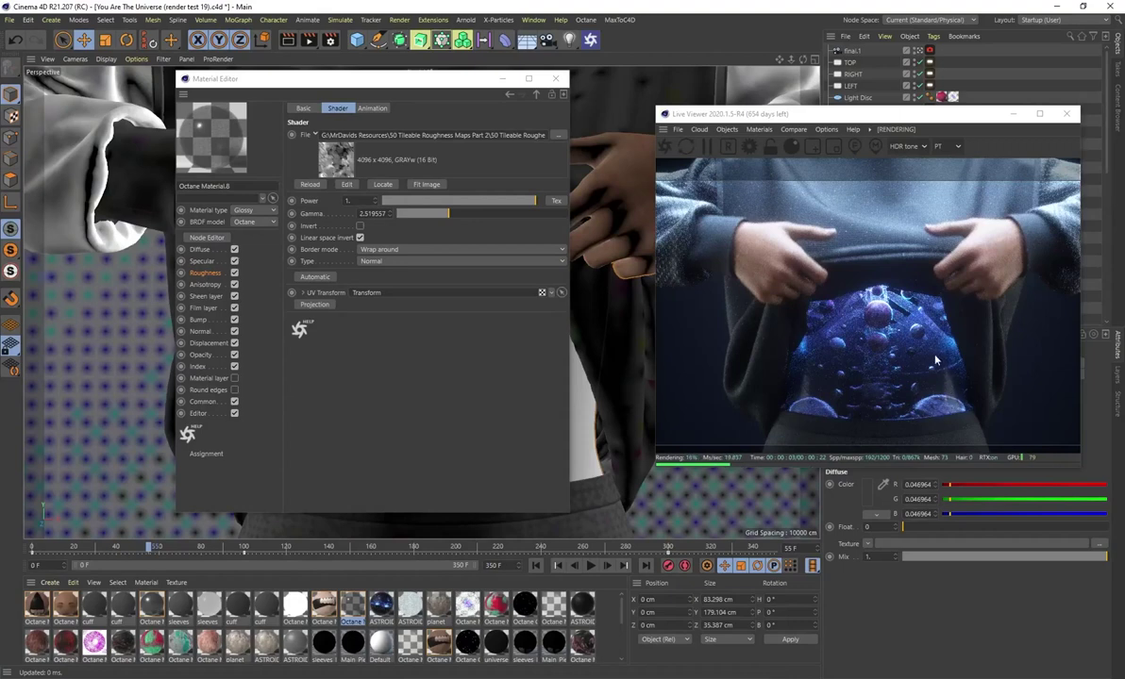
pyautogui.moveTo(352, 87); pyautogui.dragTo(382, 84)
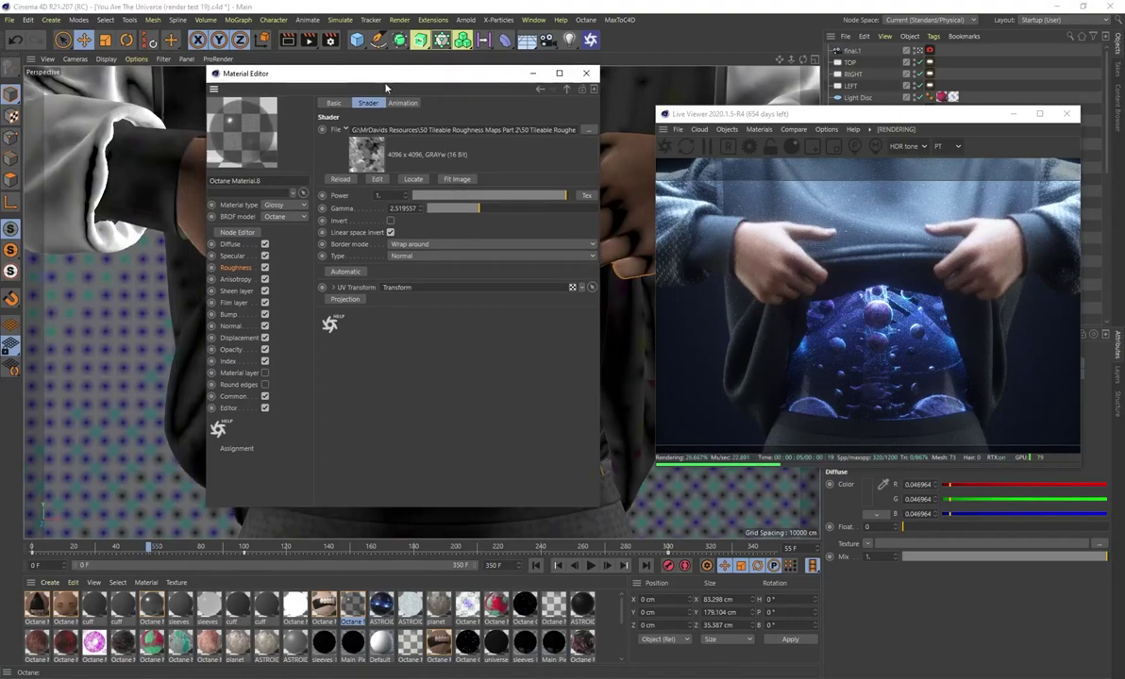
pyautogui.click(230, 349)
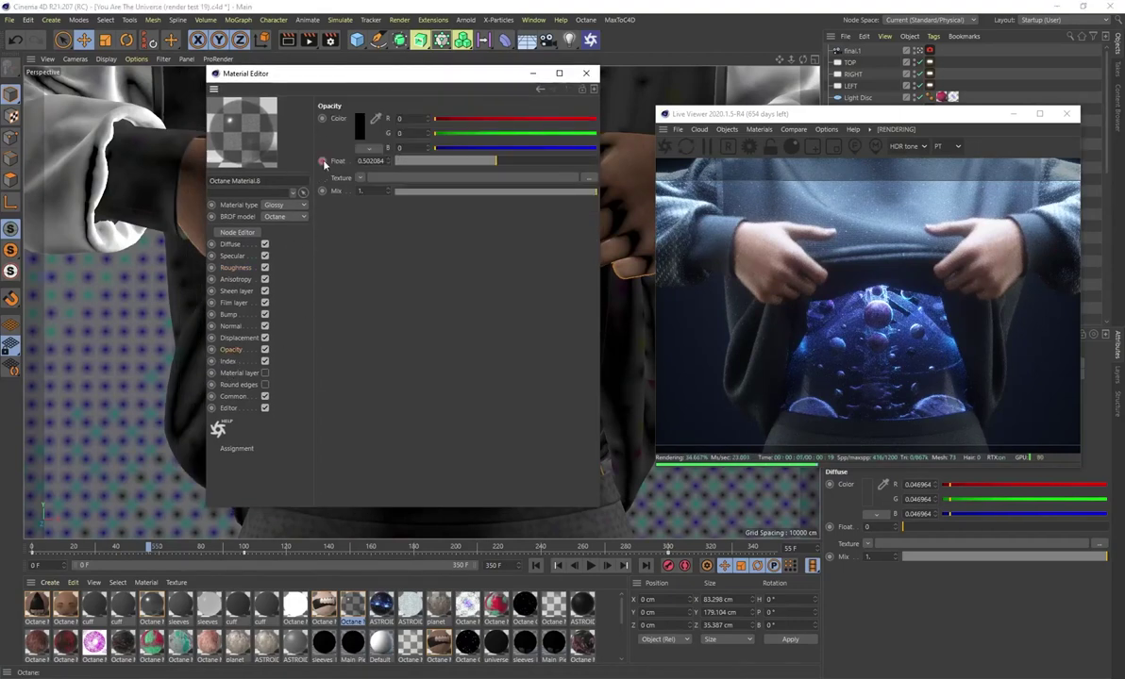
pyautogui.moveTo(151, 552); pyautogui.dragTo(31, 557)
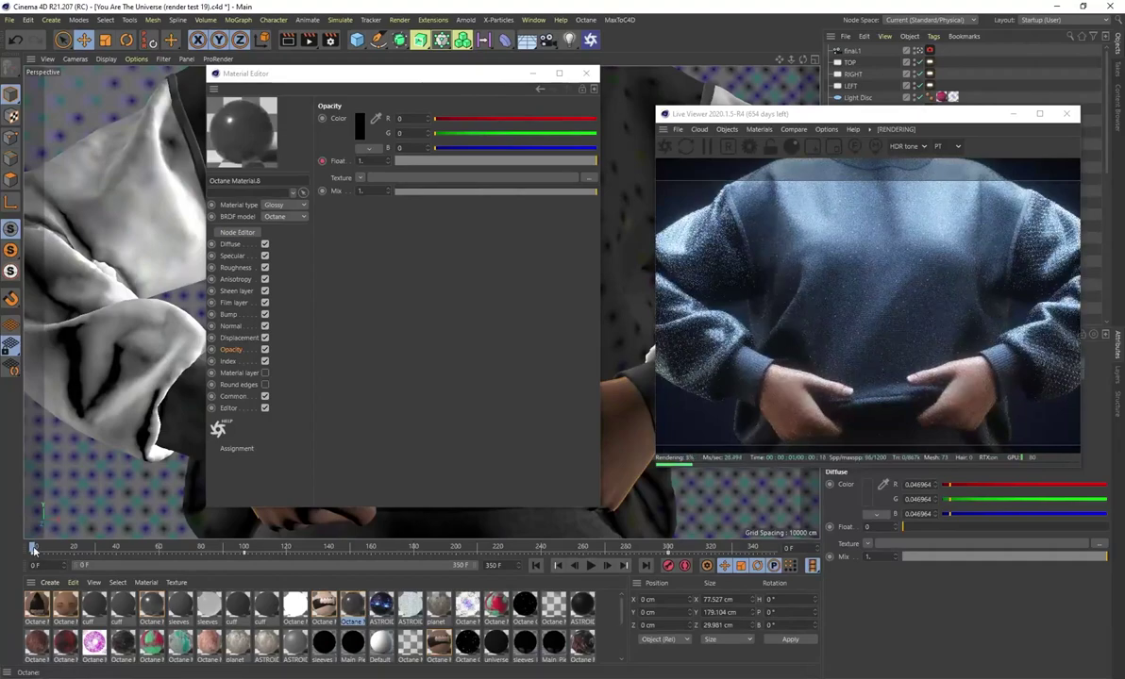
pyautogui.moveTo(36, 551); pyautogui.dragTo(155, 552)
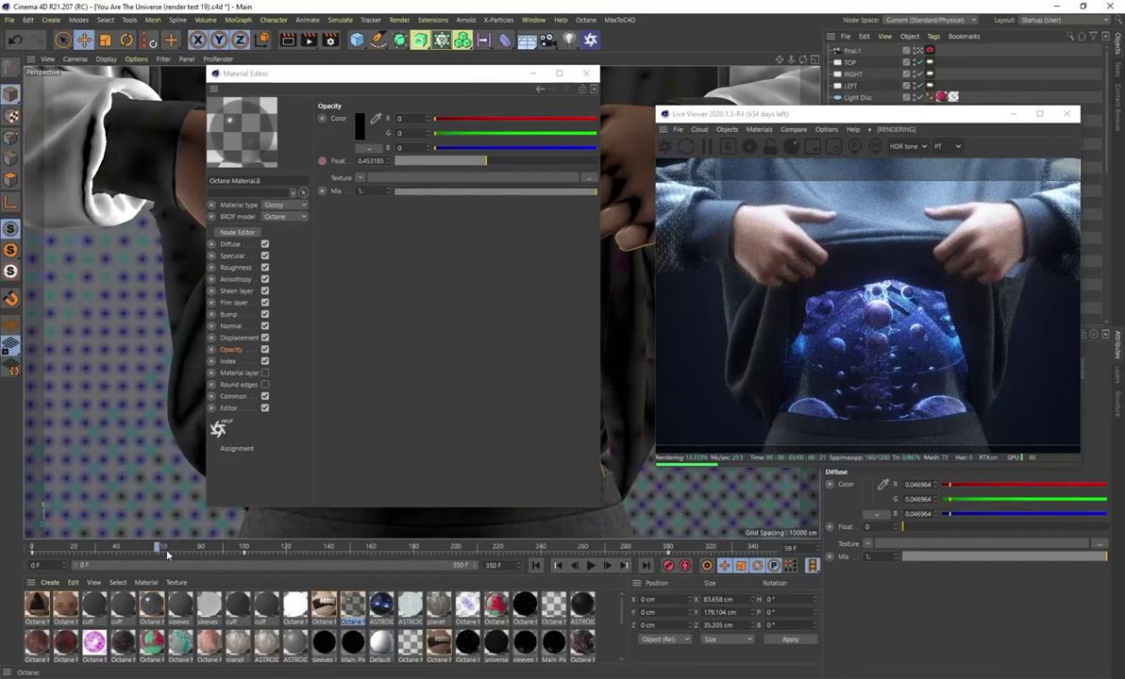
pyautogui.moveTo(157, 552); pyautogui.dragTo(435, 550)
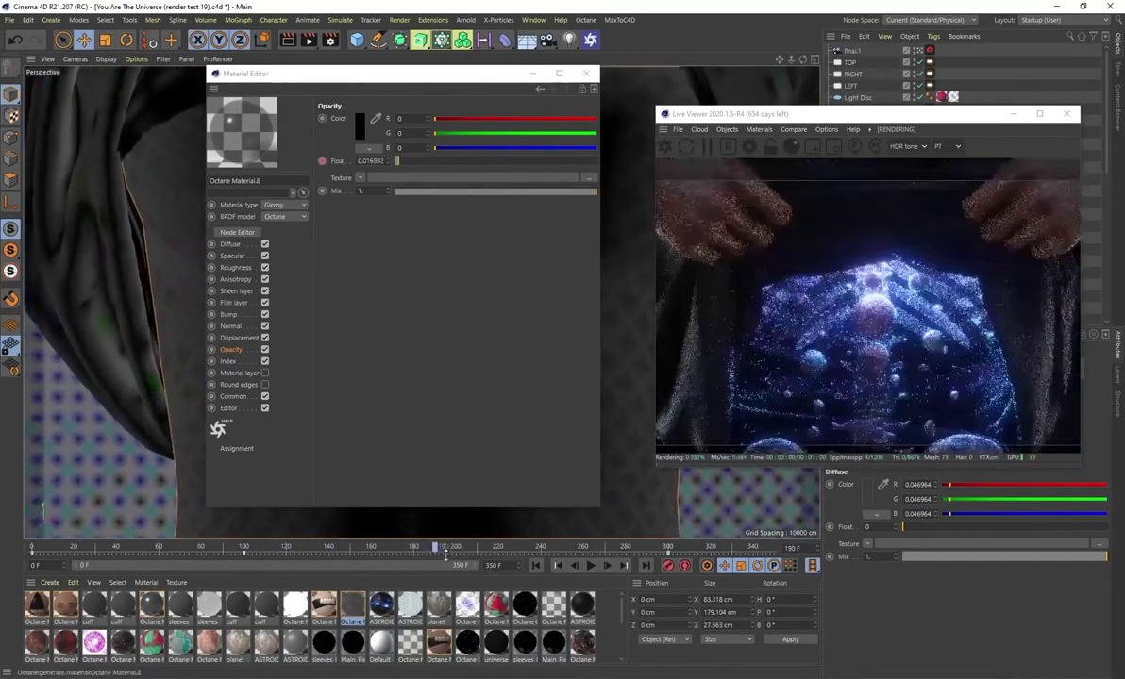
# - Restart the live render and reposition the Live Viewer to examine the galaxy-filled torso
pyautogui.click(666, 148)
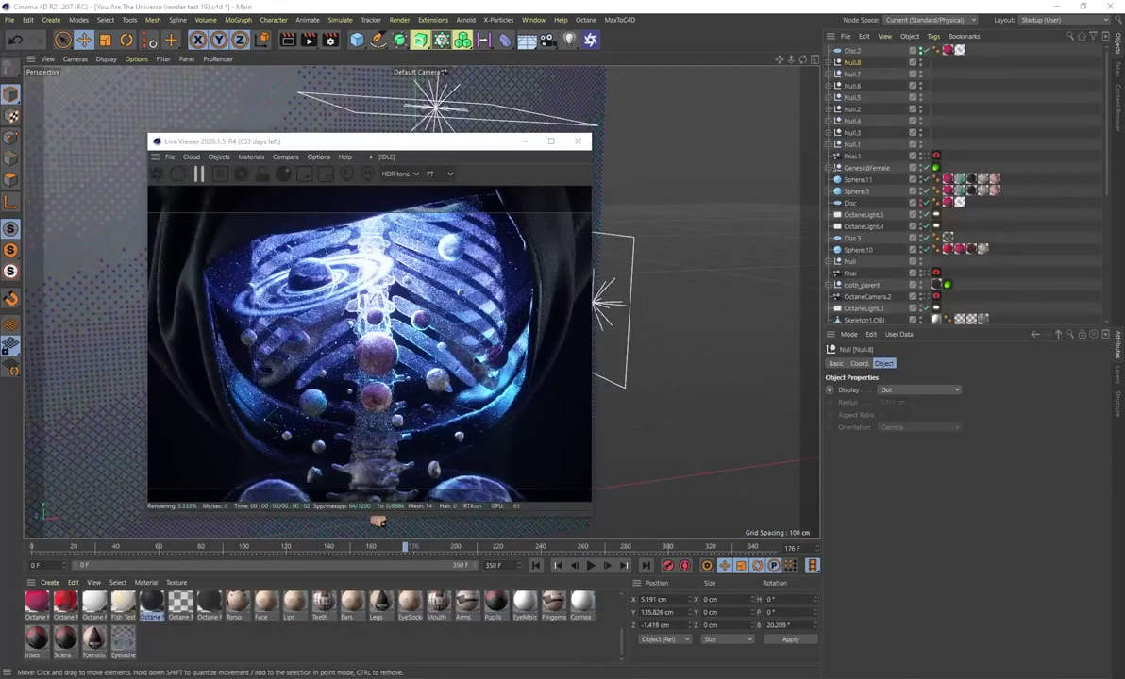
pyautogui.moveTo(362, 147); pyautogui.dragTo(571, 146)
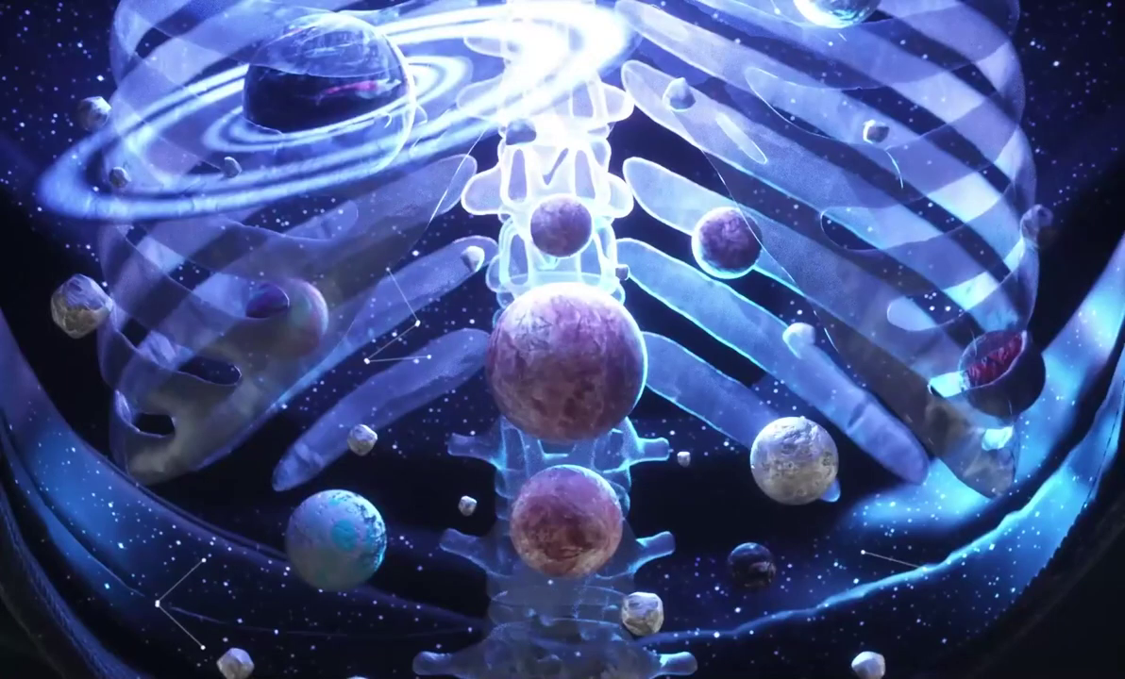
# - Review the finished You Are The Universe video in VLC up to 00:08 and move the player out of the way
pyautogui.moveTo(585, 576)
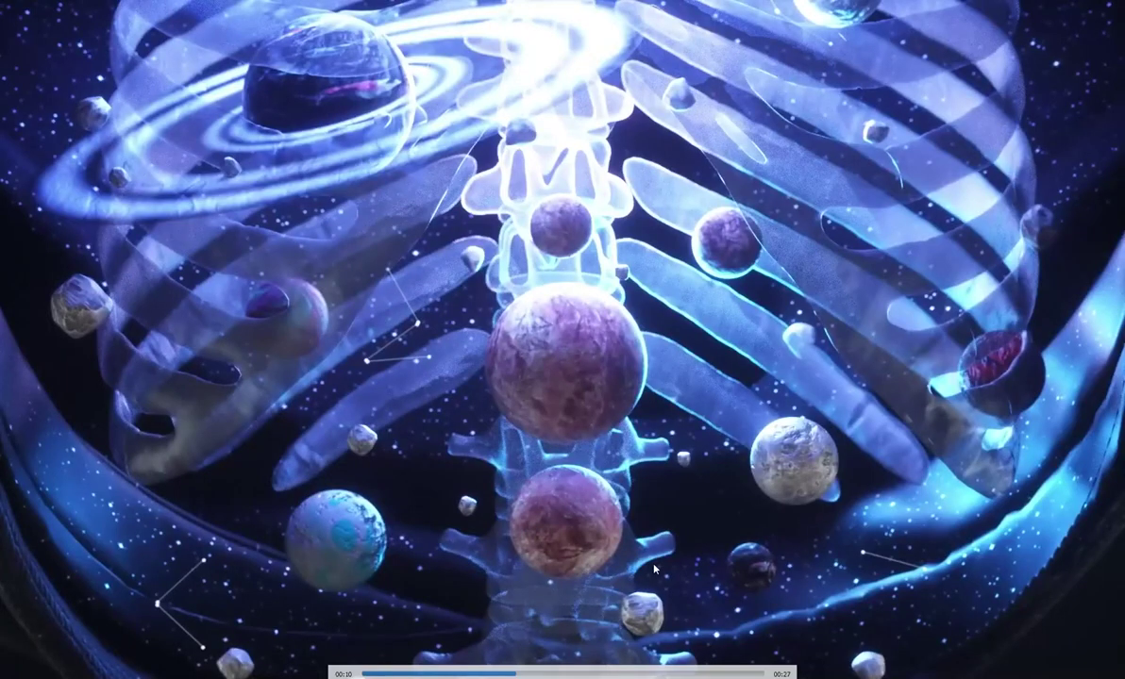
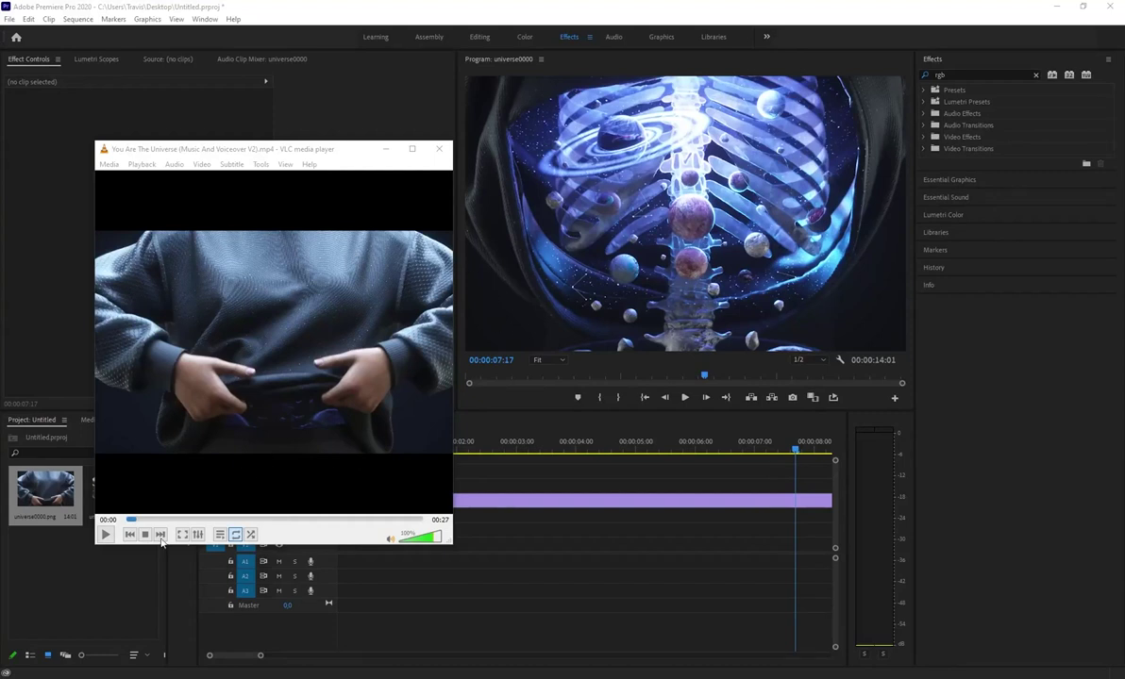
pyautogui.click(105, 535)
pyautogui.click(258, 408)
pyautogui.click(106, 534)
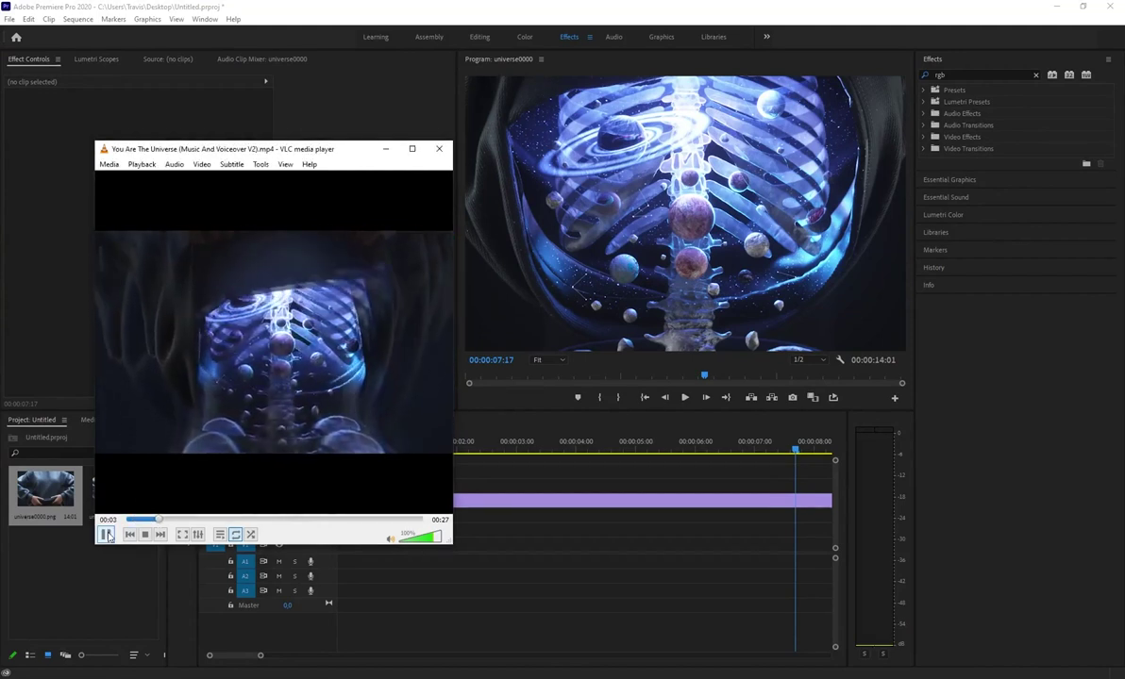
pyautogui.click(106, 534)
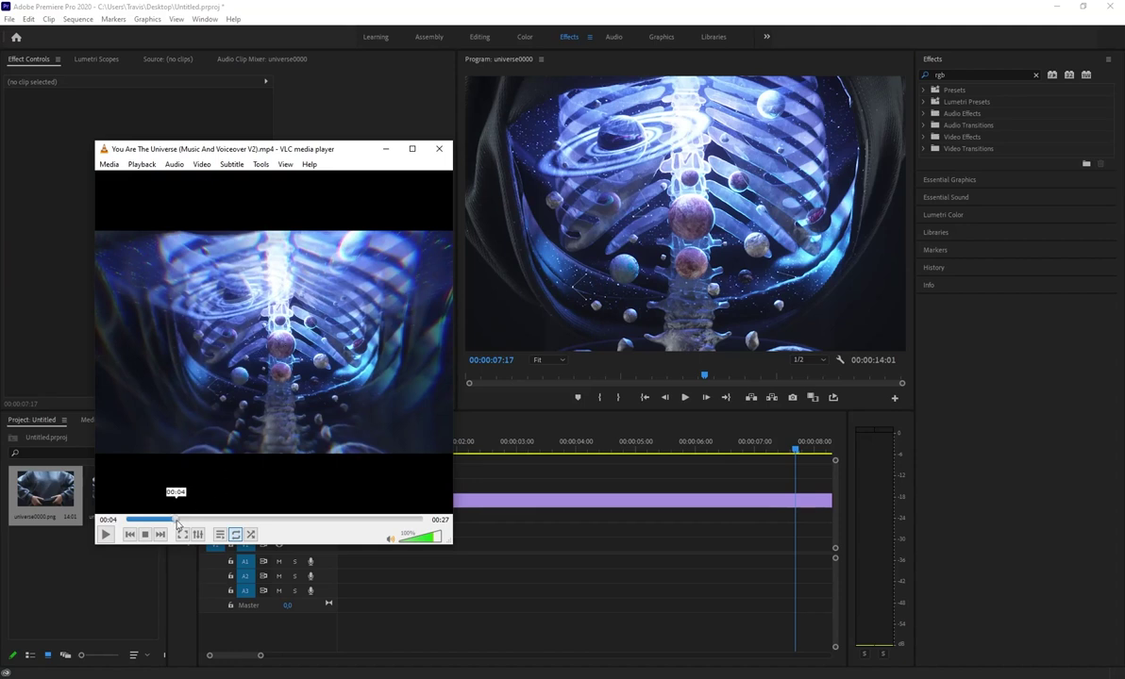
pyautogui.moveTo(177, 520); pyautogui.dragTo(215, 520)
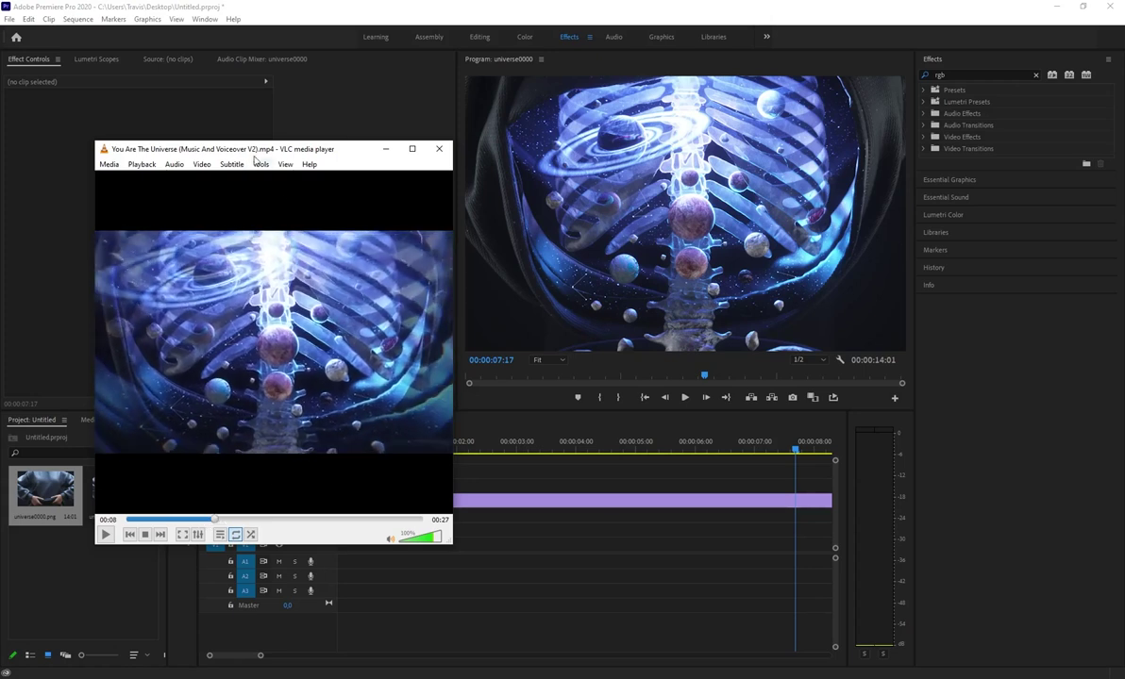
pyautogui.moveTo(244, 147); pyautogui.dragTo(0, 149)
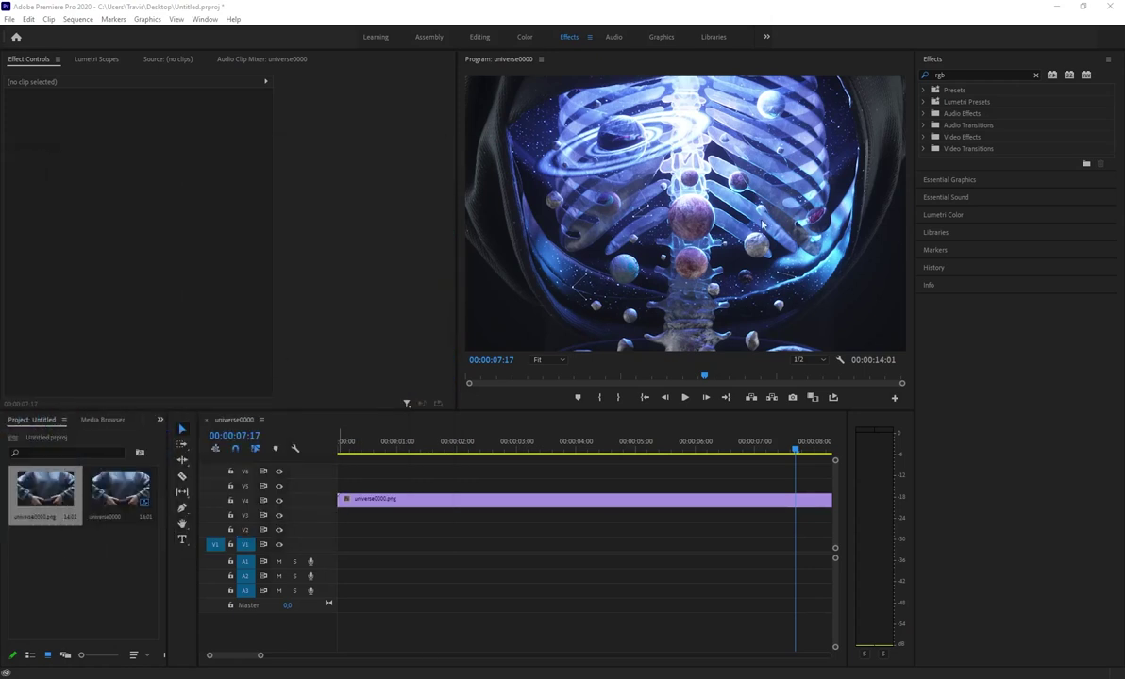
# - In Premiere Pro, duplicate the universe0000.png clip onto the track above and give the copy 8% opacity and a scale of 127
pyautogui.click(395, 500)
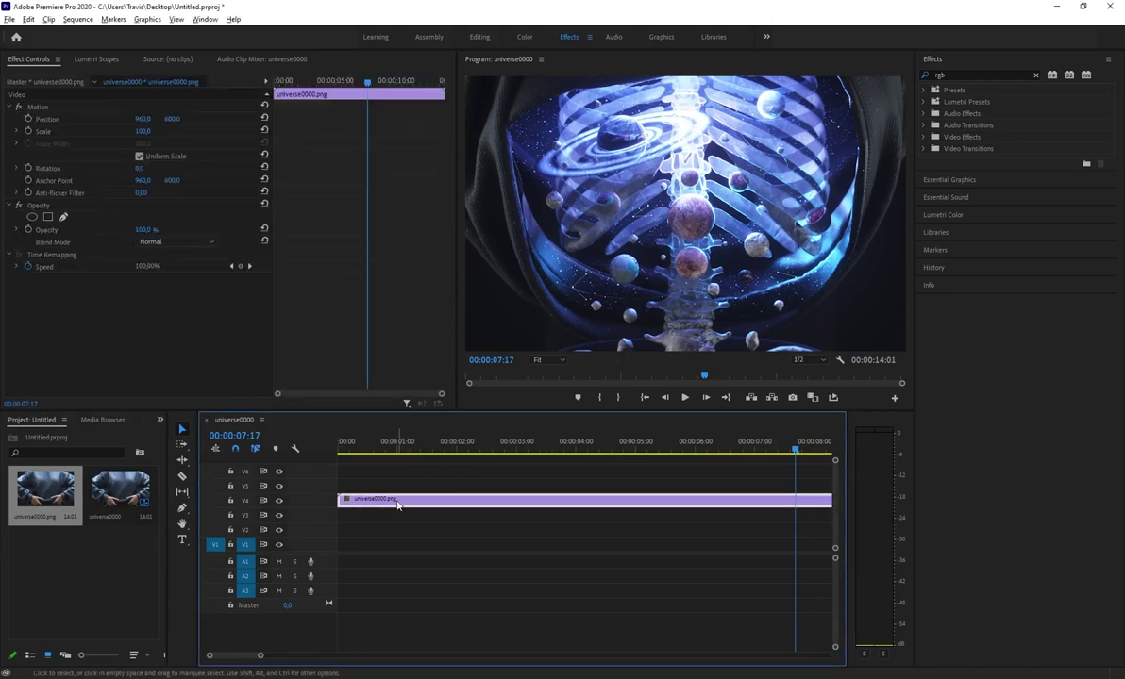
pyautogui.keyDown('alt'); pyautogui.moveTo(395, 505); pyautogui.dragTo(394, 485); pyautogui.keyUp('alt')
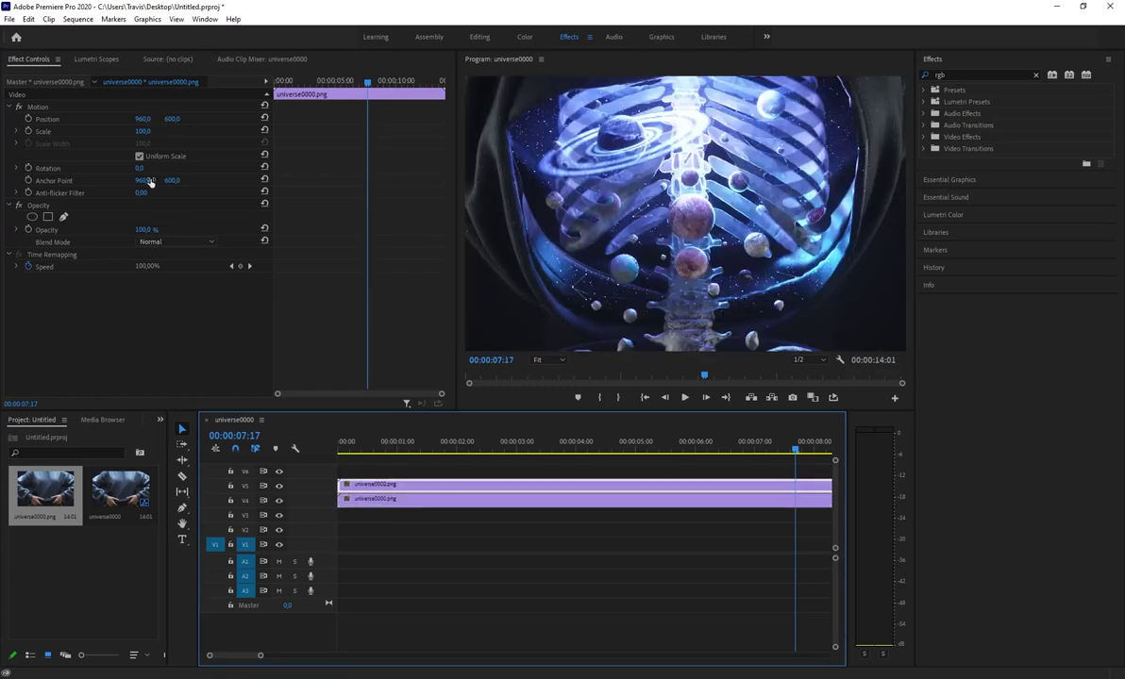
pyautogui.click(132, 223)
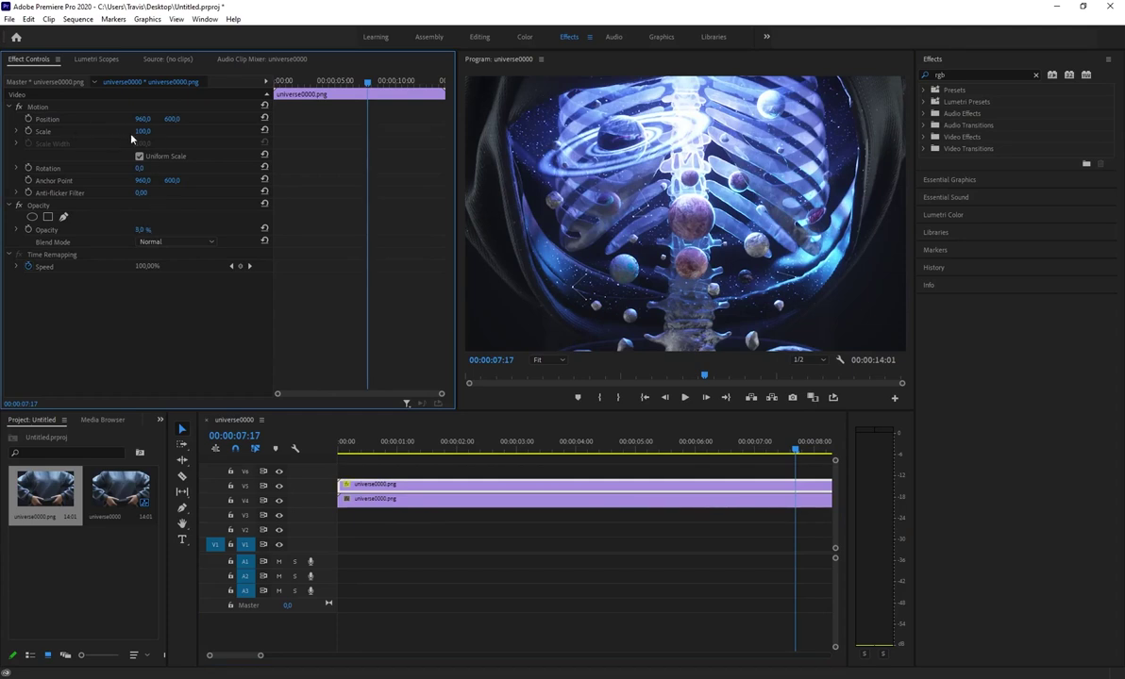
pyautogui.moveTo(143, 132); pyautogui.dragTo(177, 131)
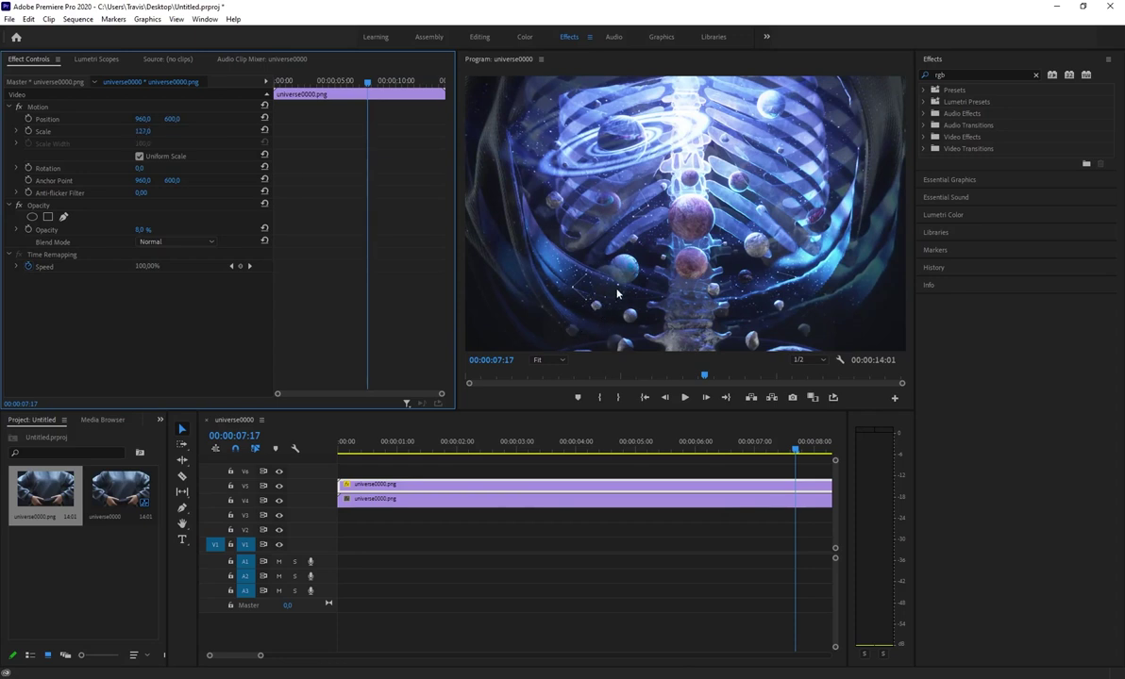
# - Duplicate the enlarged clip onto track V6, set its scale to 156, and preview the layered effect at an earlier time
pyautogui.click(452, 490)
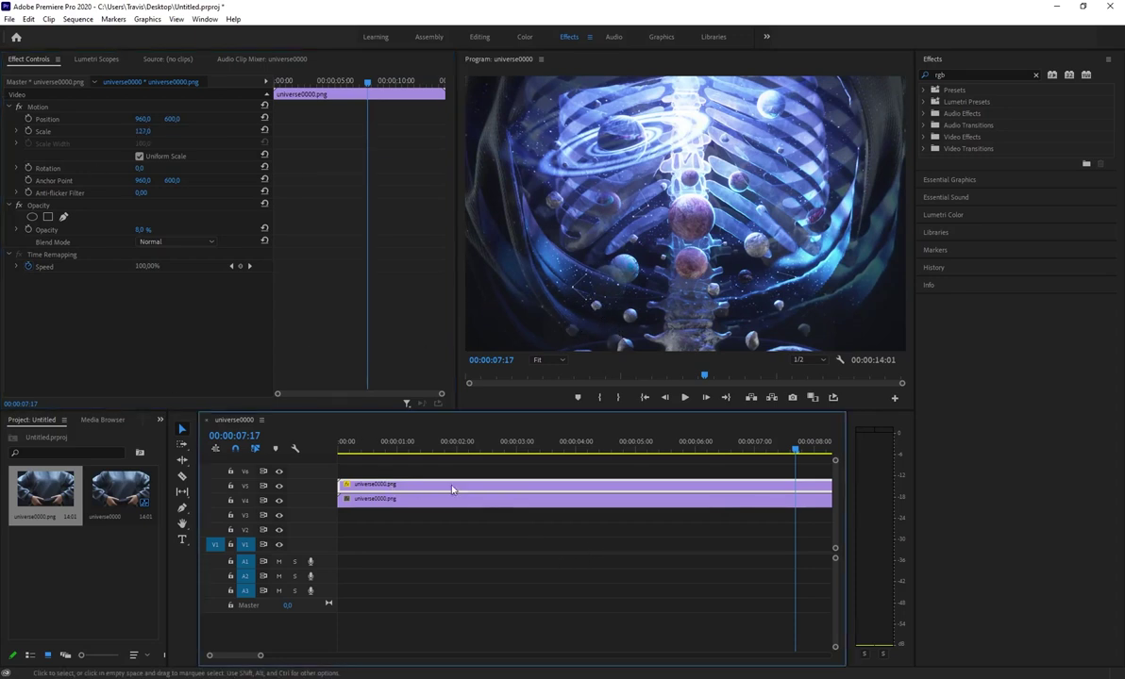
pyautogui.keyDown('alt'); pyautogui.moveTo(412, 488); pyautogui.dragTo(411, 473); pyautogui.keyUp('alt')
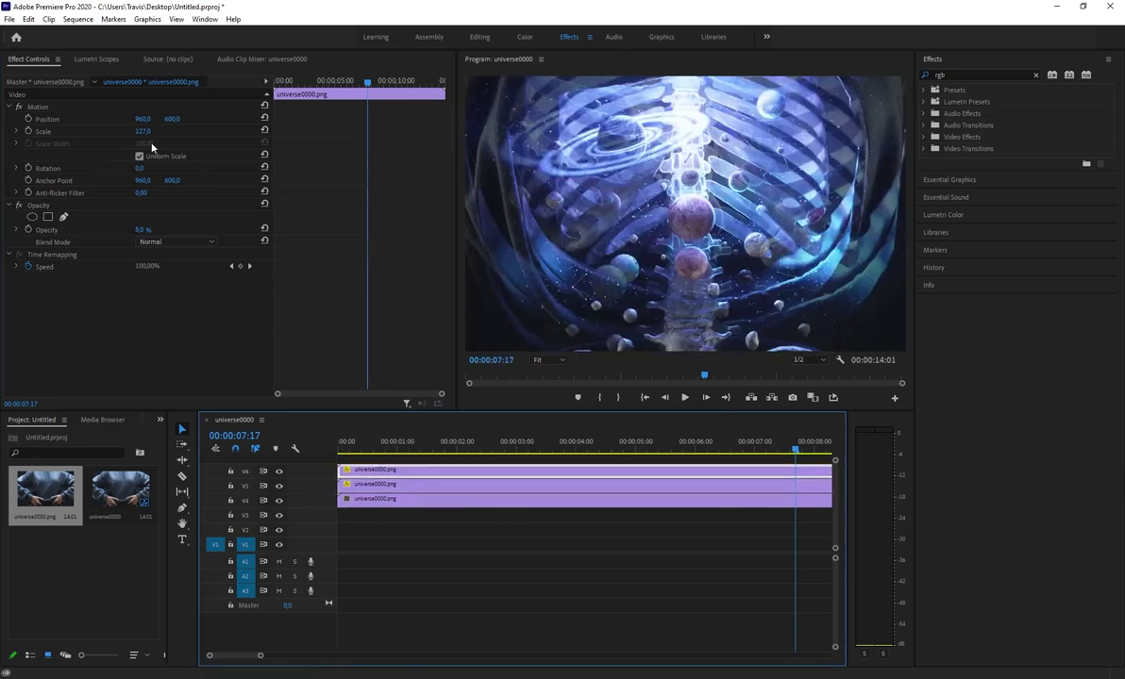
pyautogui.moveTo(137, 131); pyautogui.dragTo(168, 131)
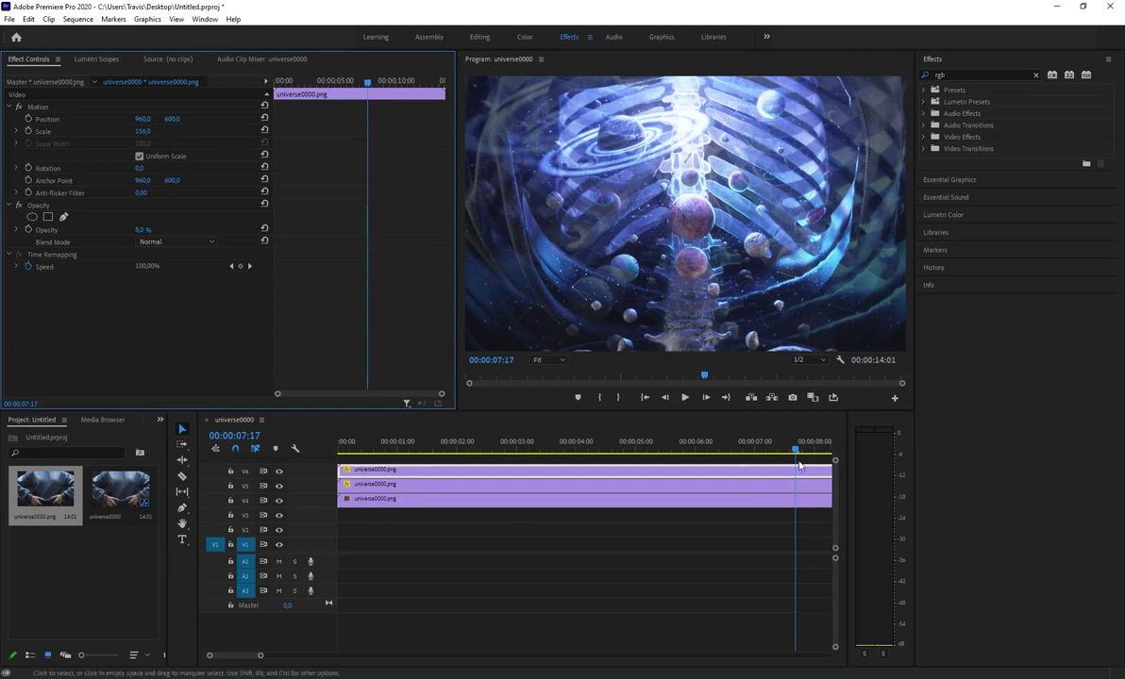
pyautogui.click(713, 450)
pyautogui.moveTo(713, 450); pyautogui.dragTo(683, 449)
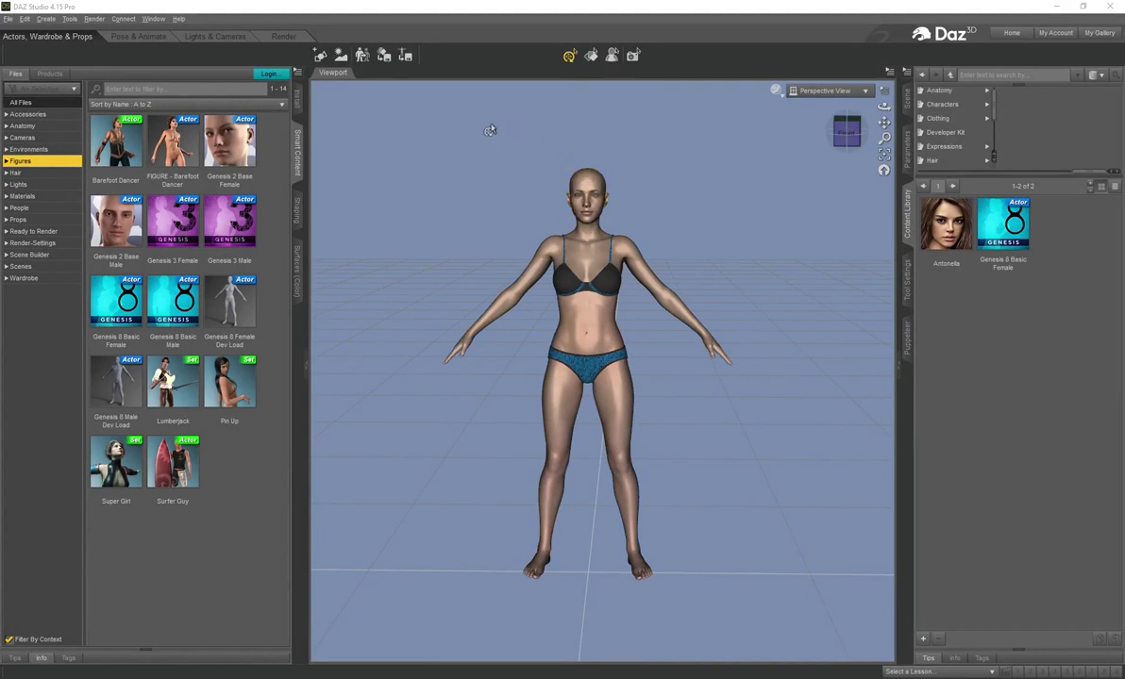
# - In DAZ Studio, inspect the Genesis 8 female figure and select the first saved pose, with hands at the waist
pyautogui.moveTo(883, 107); pyautogui.dragTo(821, 113)
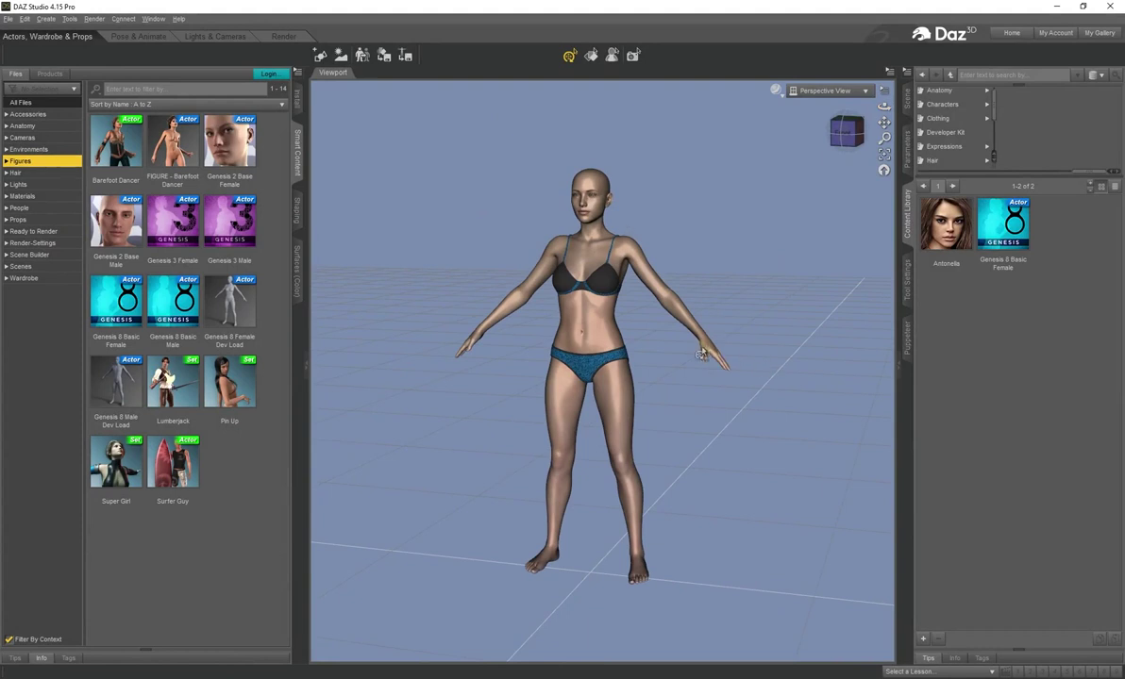
pyautogui.moveTo(701, 354)
pyautogui.mouseDown()
pyautogui.moveTo(721, 342)
pyautogui.moveTo(650, 379)
pyautogui.moveTo(666, 399)
pyautogui.moveTo(685, 334)
pyautogui.moveTo(699, 340)
pyautogui.mouseUp()
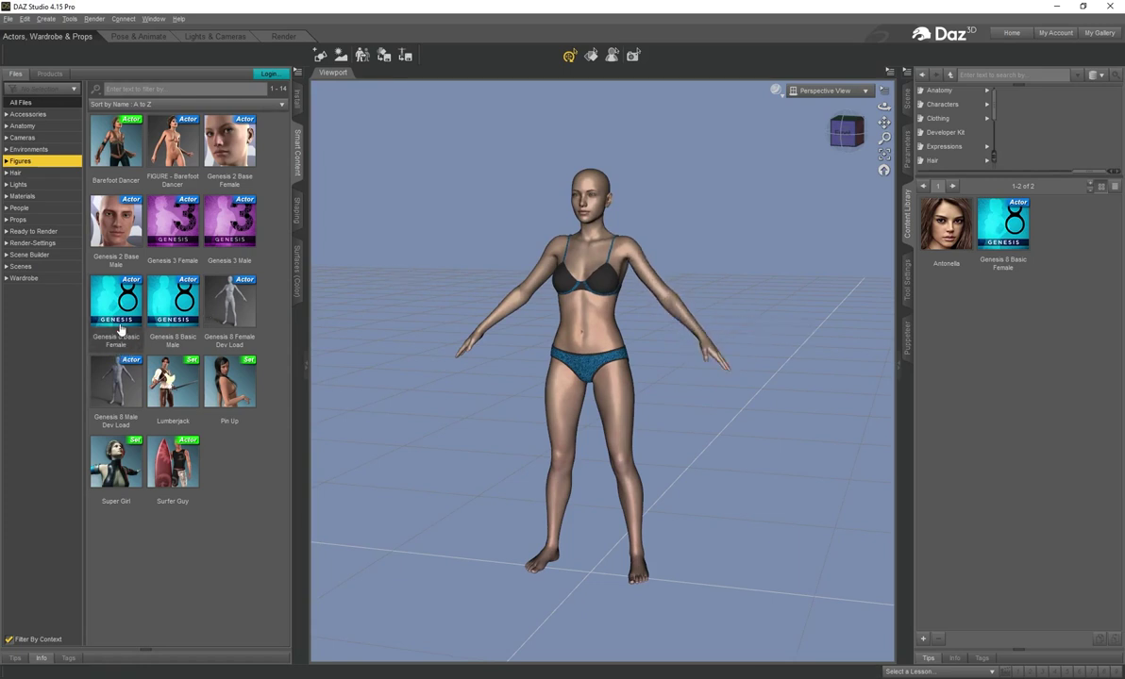
pyautogui.click(845, 136)
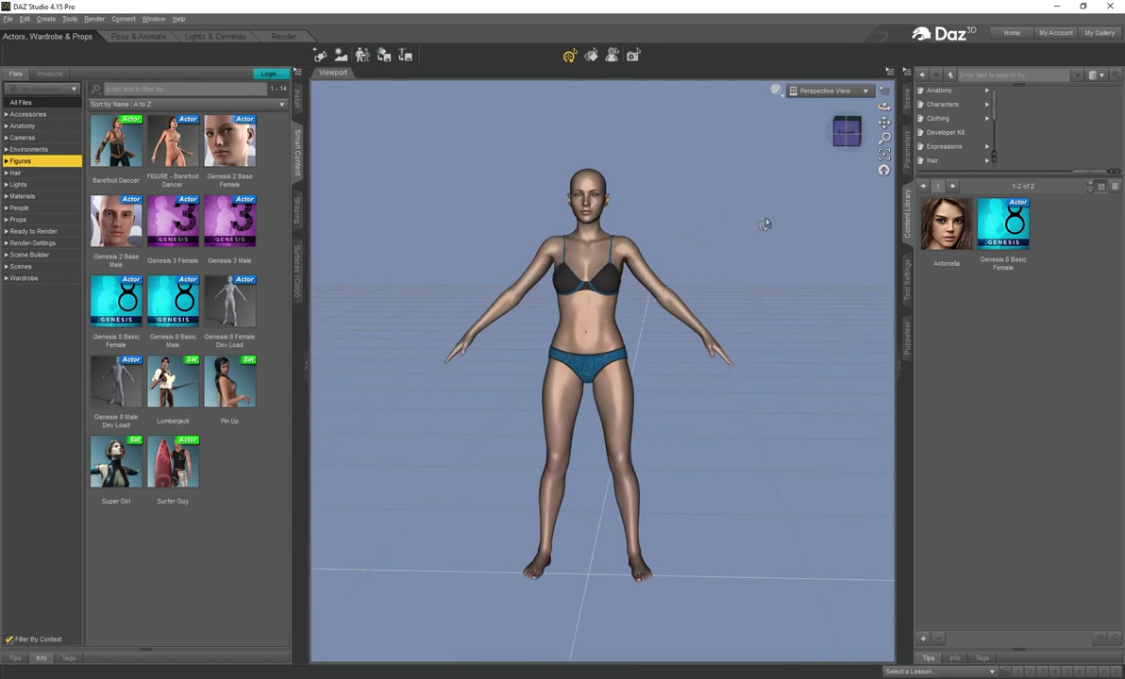
pyautogui.moveTo(883, 123); pyautogui.dragTo(893, 109)
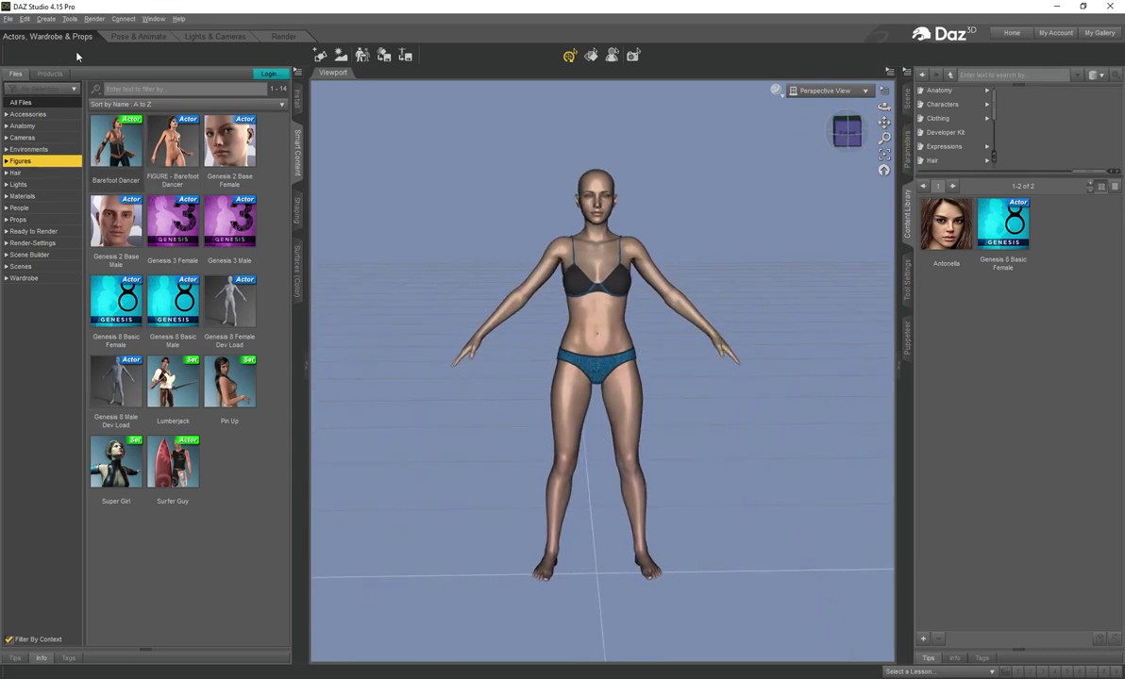
pyautogui.click(134, 37)
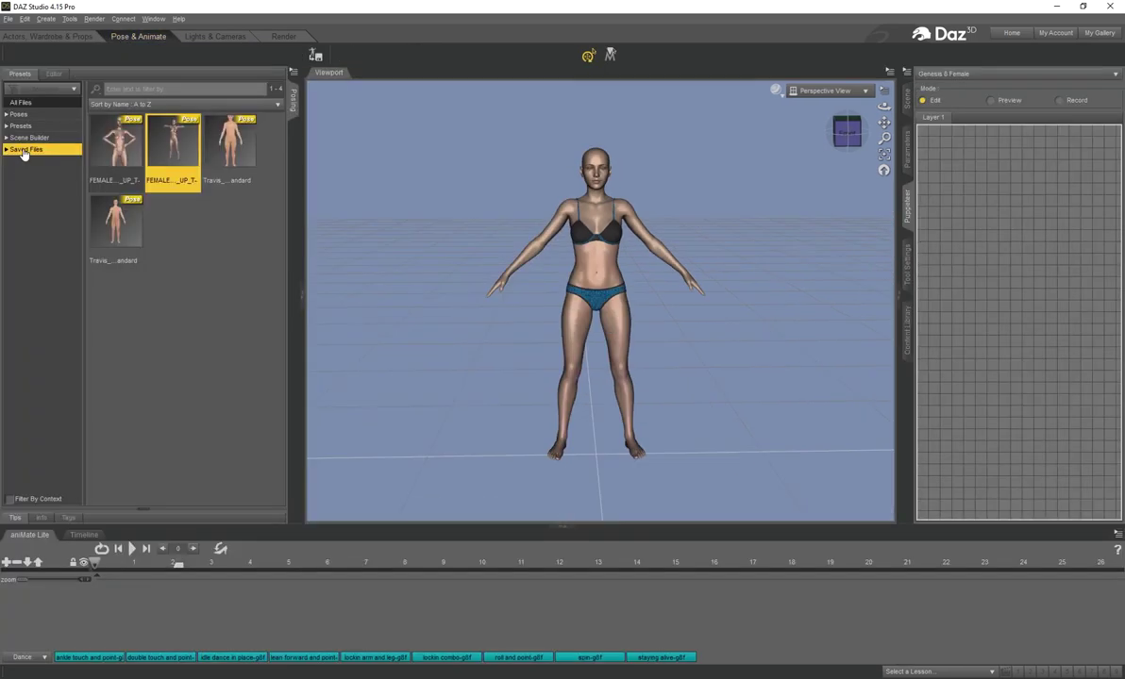
pyautogui.click(115, 143)
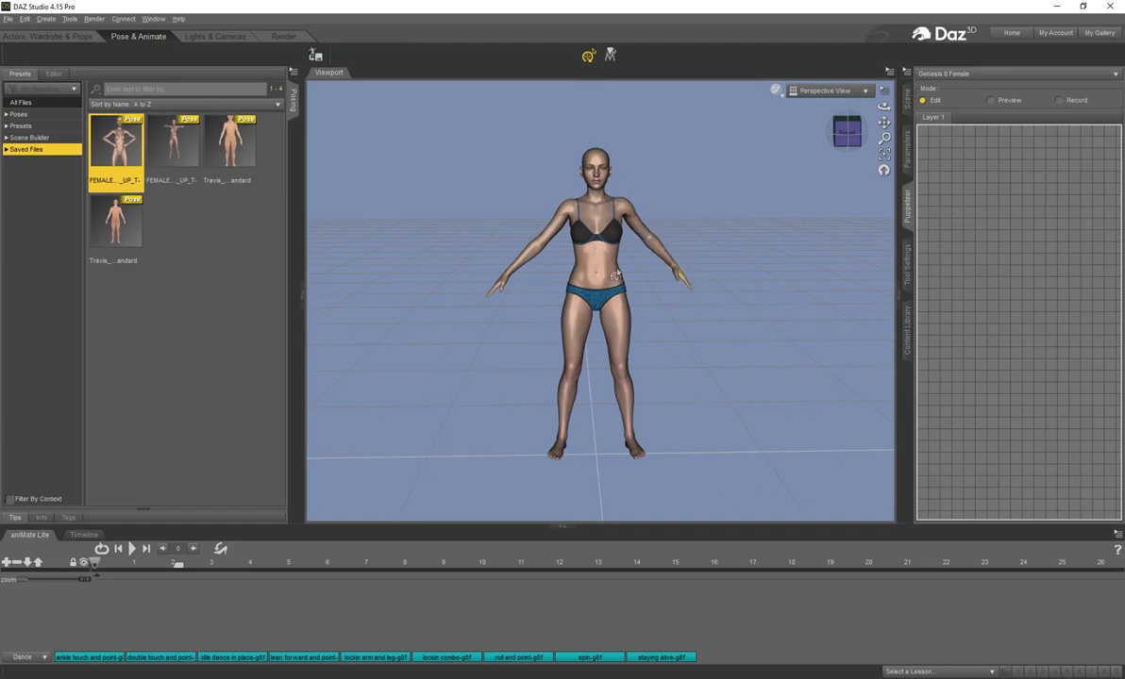
# - Look at the Pose Preset option for saving a pose, without saving anything
pyautogui.click(7, 19)
pyautogui.moveTo(94, 100)
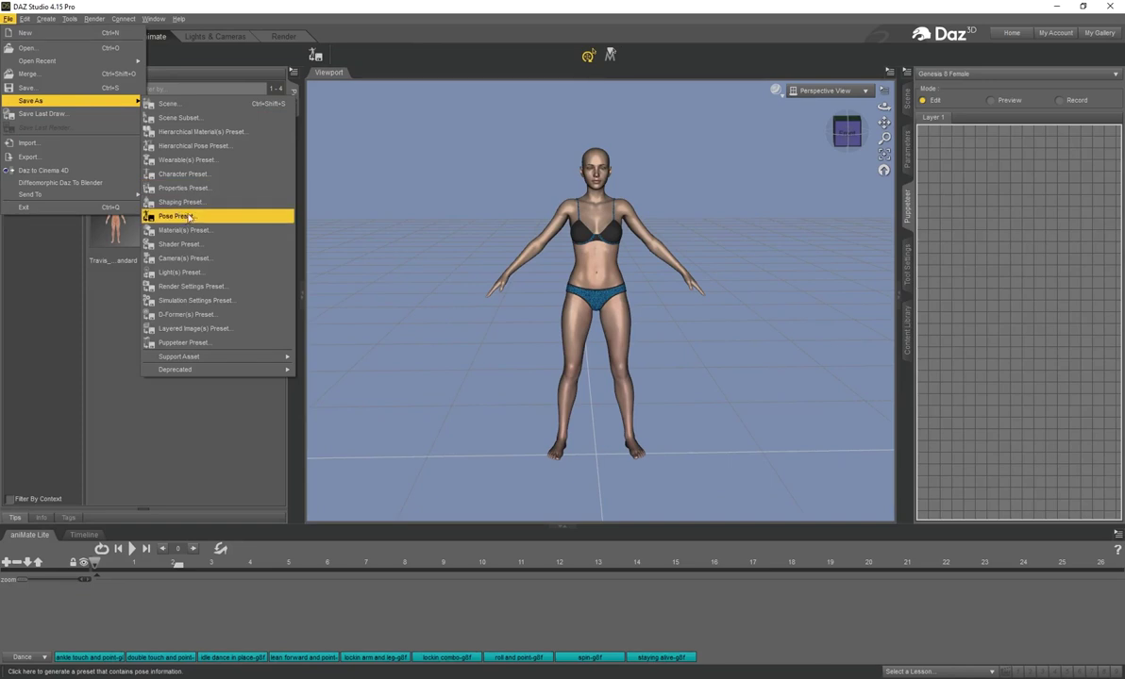
pyautogui.click(110, 306)
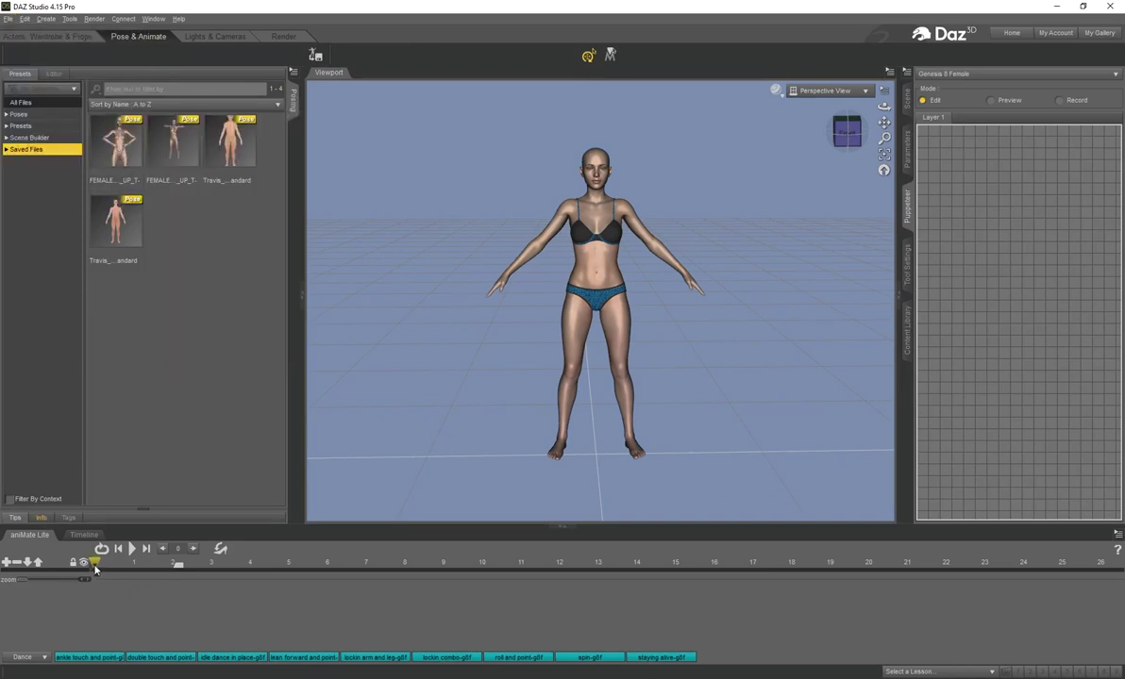
# - Apply the saved hands-at-waist pose to the figure at frame 0 and inspect the hands from several angles
pyautogui.moveTo(98, 567); pyautogui.dragTo(81, 578)
pyautogui.doubleClick(119, 140)
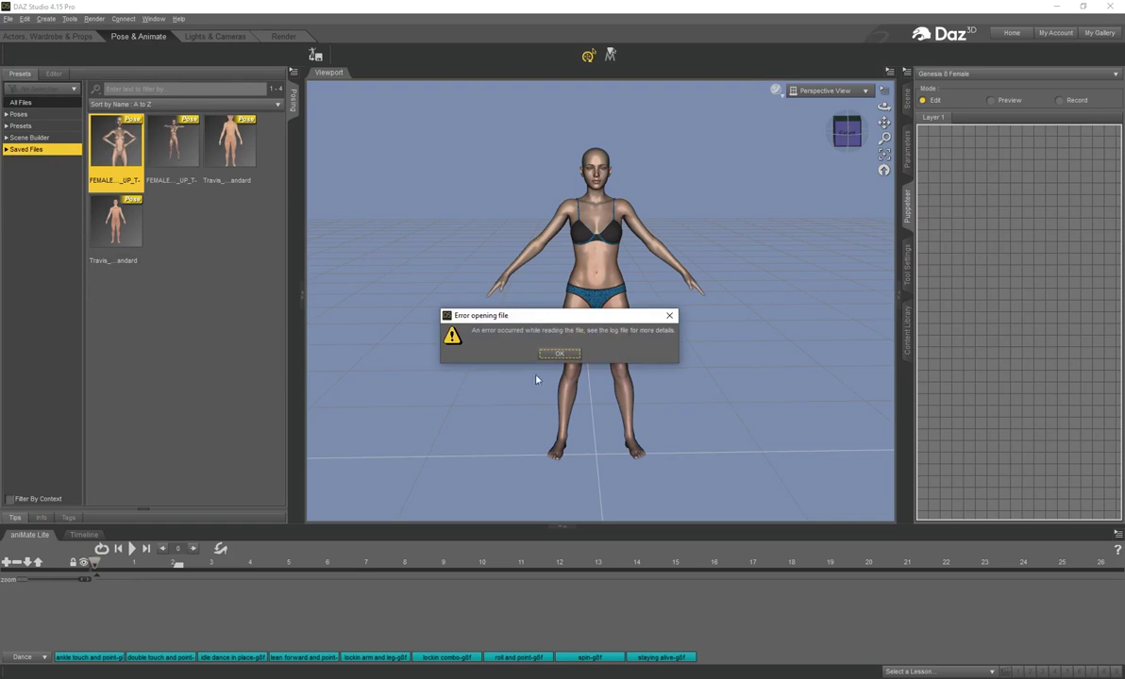
pyautogui.doubleClick(112, 141)
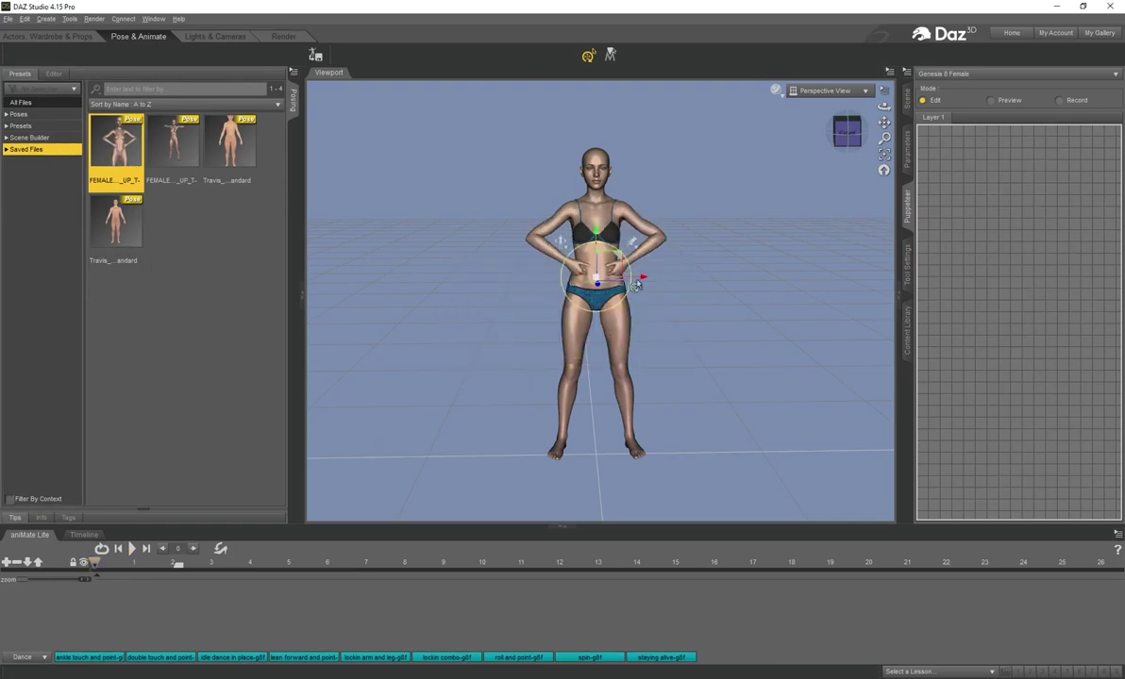
pyautogui.scroll(2, 648, 281)
pyautogui.moveTo(885, 108); pyautogui.dragTo(830, 121)
pyautogui.scroll(2, 567, 283)
pyautogui.scroll(3, 566, 285)
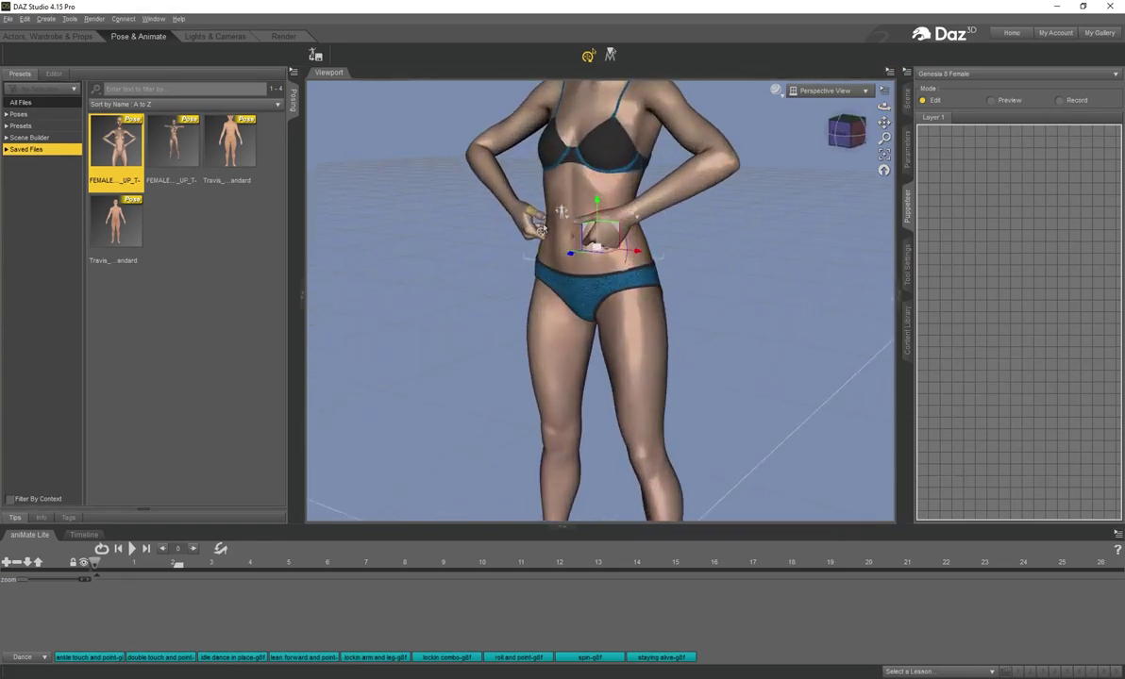
pyautogui.moveTo(884, 108); pyautogui.dragTo(930, 108)
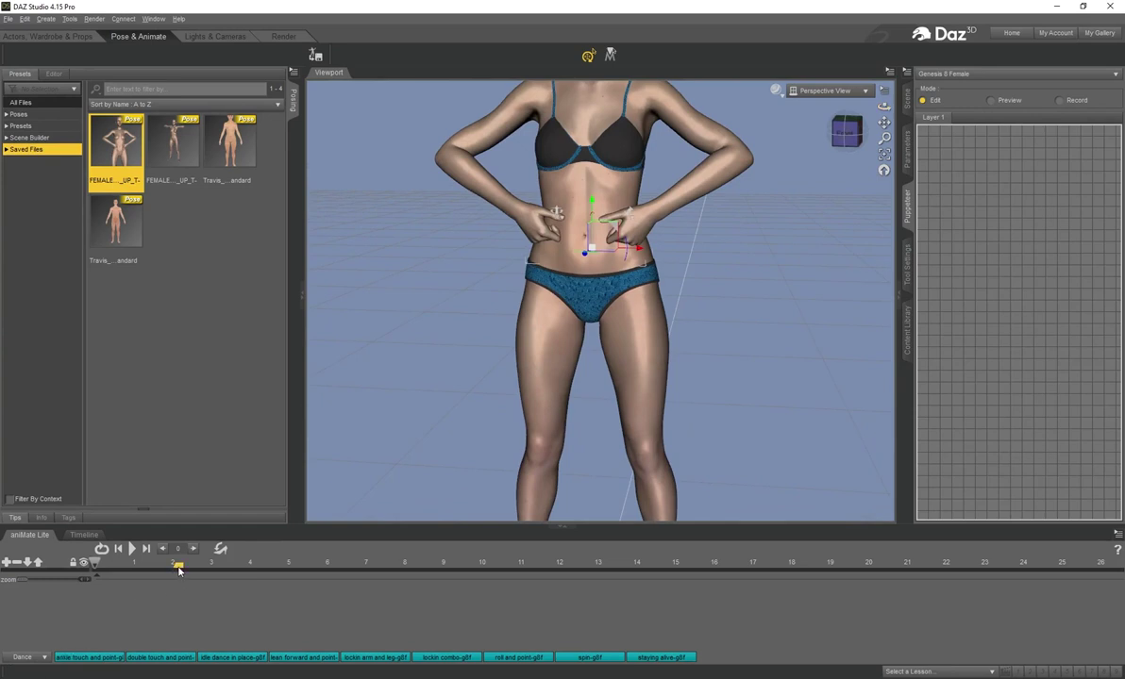
# - Extend the animation range to just past mark 4 and apply the second saved pose, with raised arms, at about mark 4
pyautogui.moveTo(180, 567); pyautogui.dragTo(252, 572)
pyautogui.moveTo(98, 565); pyautogui.dragTo(224, 574)
pyautogui.moveTo(256, 566)
pyautogui.mouseDown()
pyautogui.moveTo(239, 567)
pyautogui.moveTo(248, 570)
pyautogui.mouseUp()
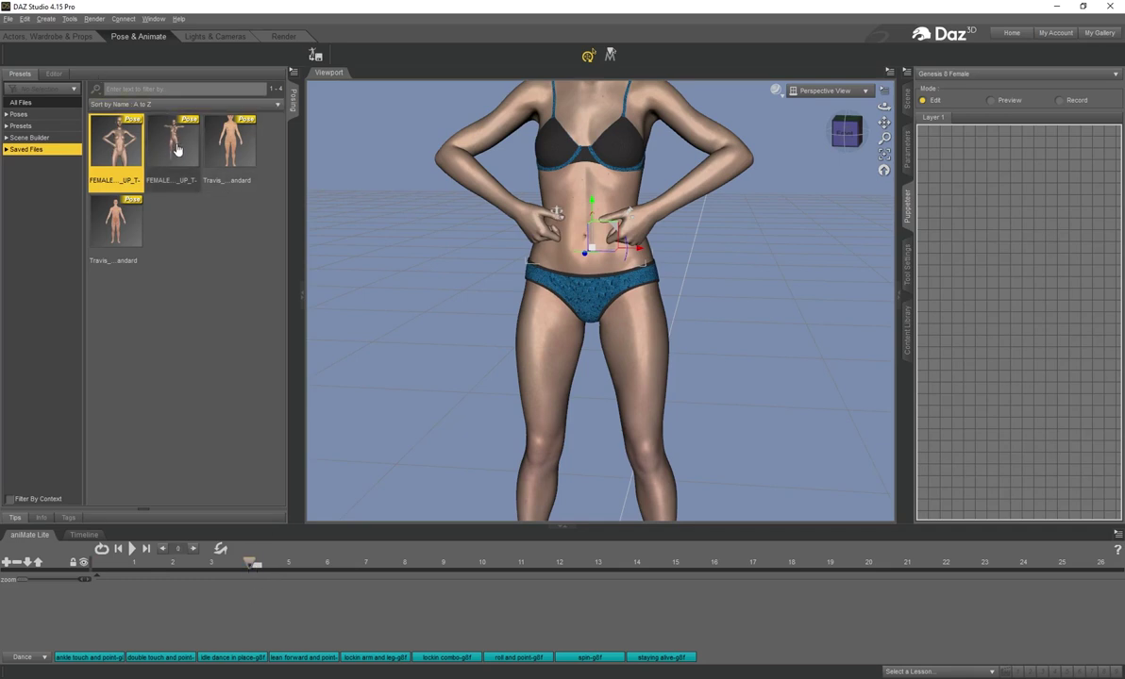
pyautogui.doubleClick(175, 148)
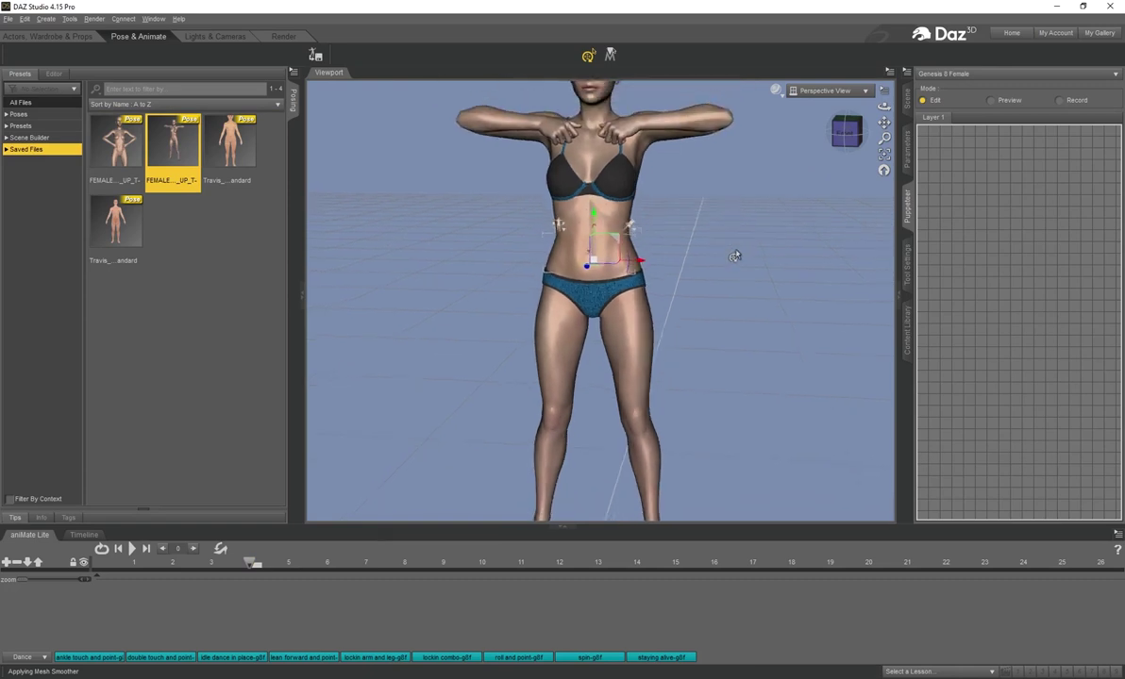
# - Play and scrub the arm-lifting animation to check the movement between both poses, and return to frame 0
pyautogui.scroll(-2, 735, 256)
pyautogui.moveTo(243, 570); pyautogui.dragTo(76, 571)
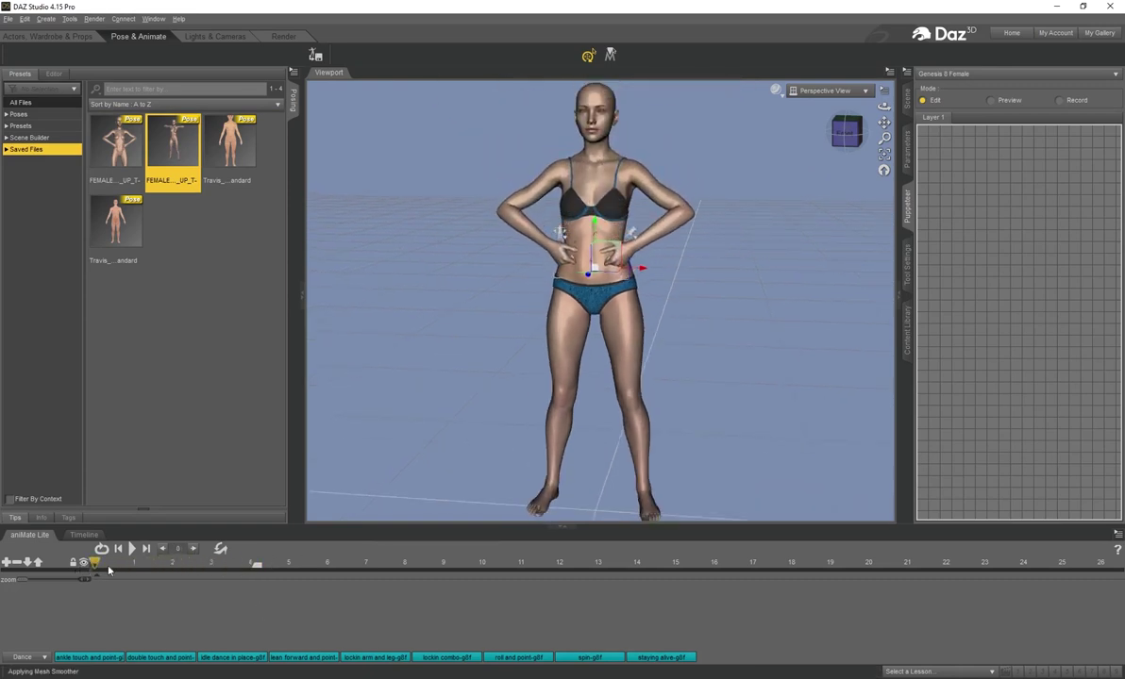
pyautogui.click(132, 549)
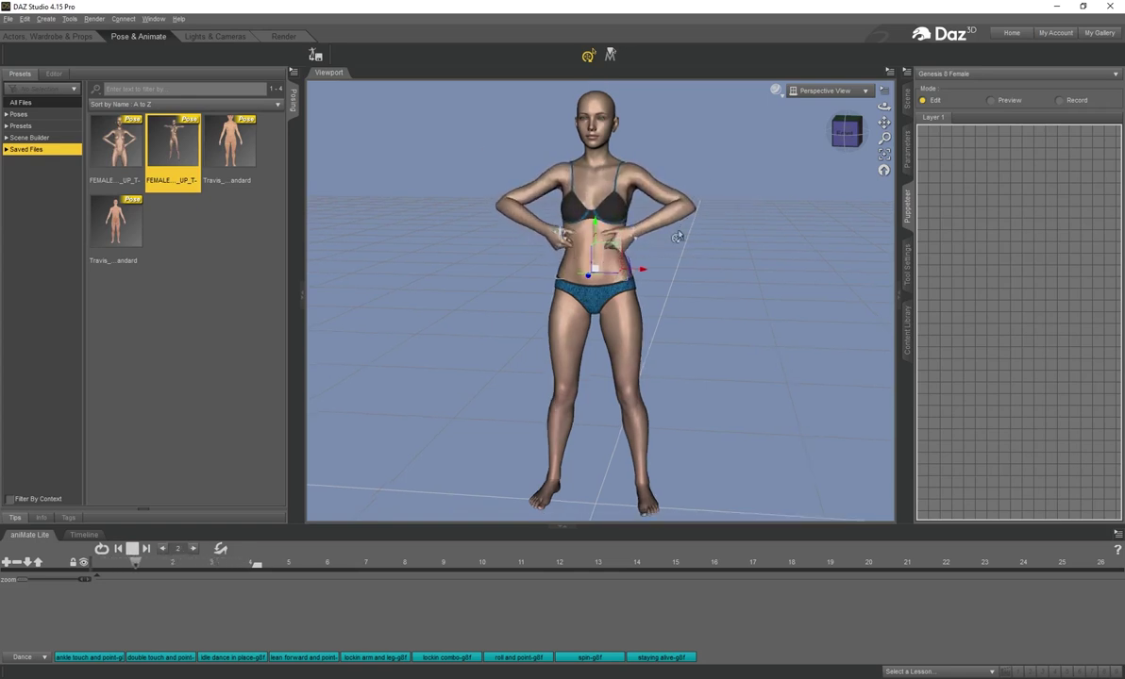
pyautogui.click(132, 549)
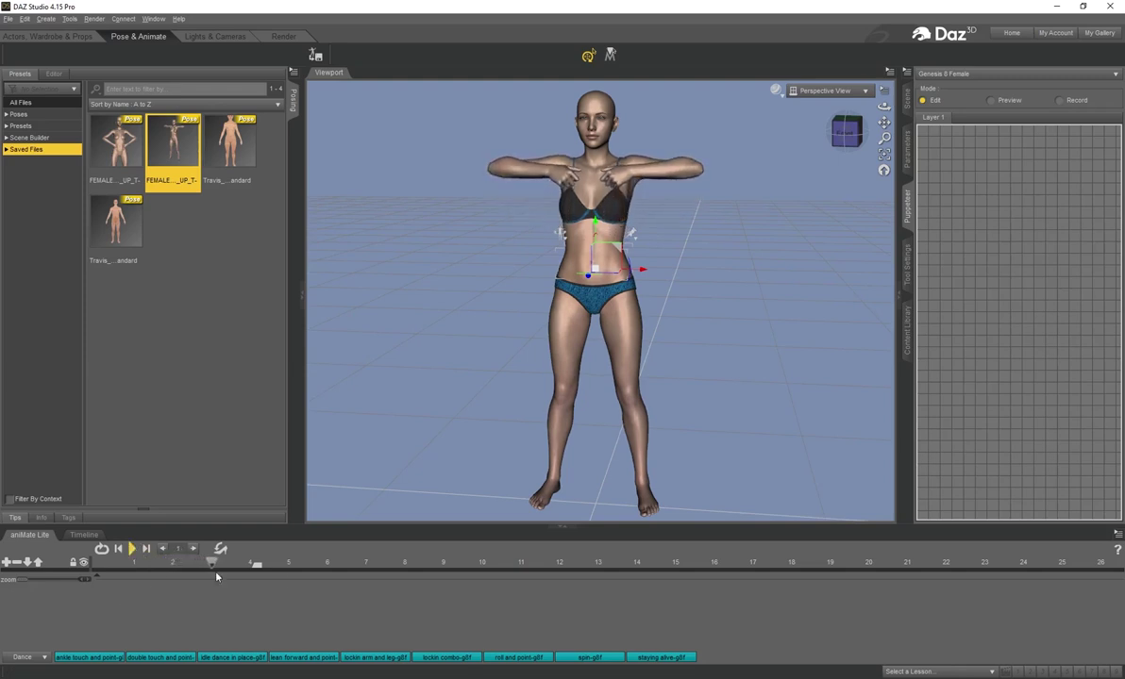
pyautogui.moveTo(223, 568); pyautogui.dragTo(84, 568)
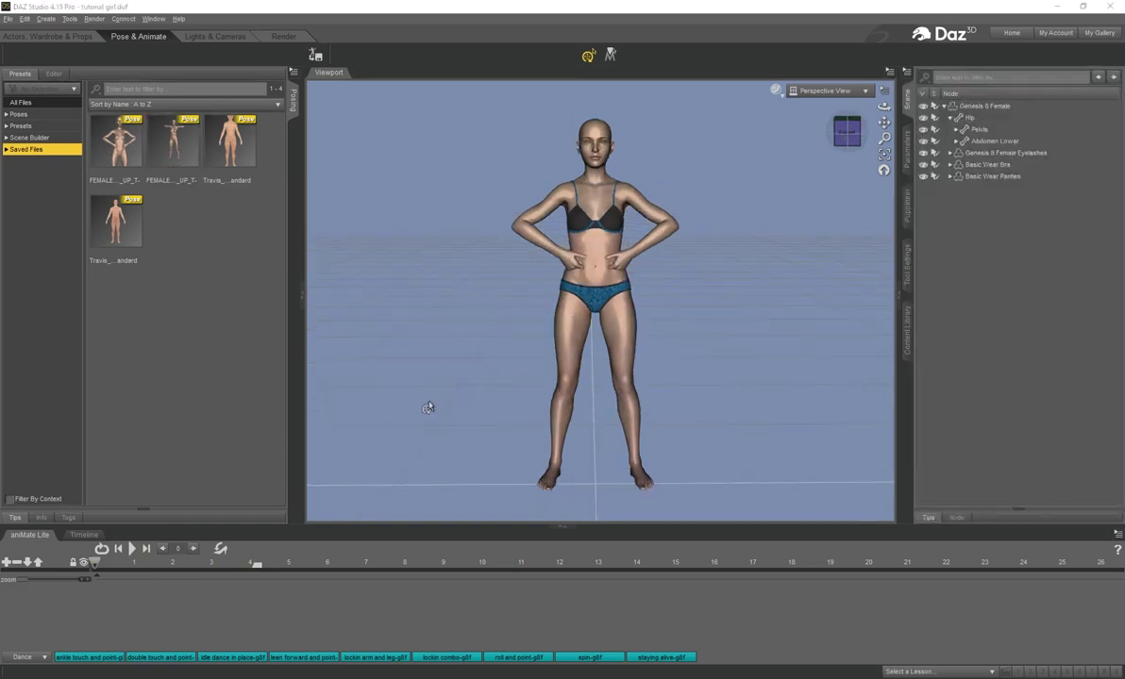
pyautogui.moveTo(95, 567); pyautogui.dragTo(55, 544)
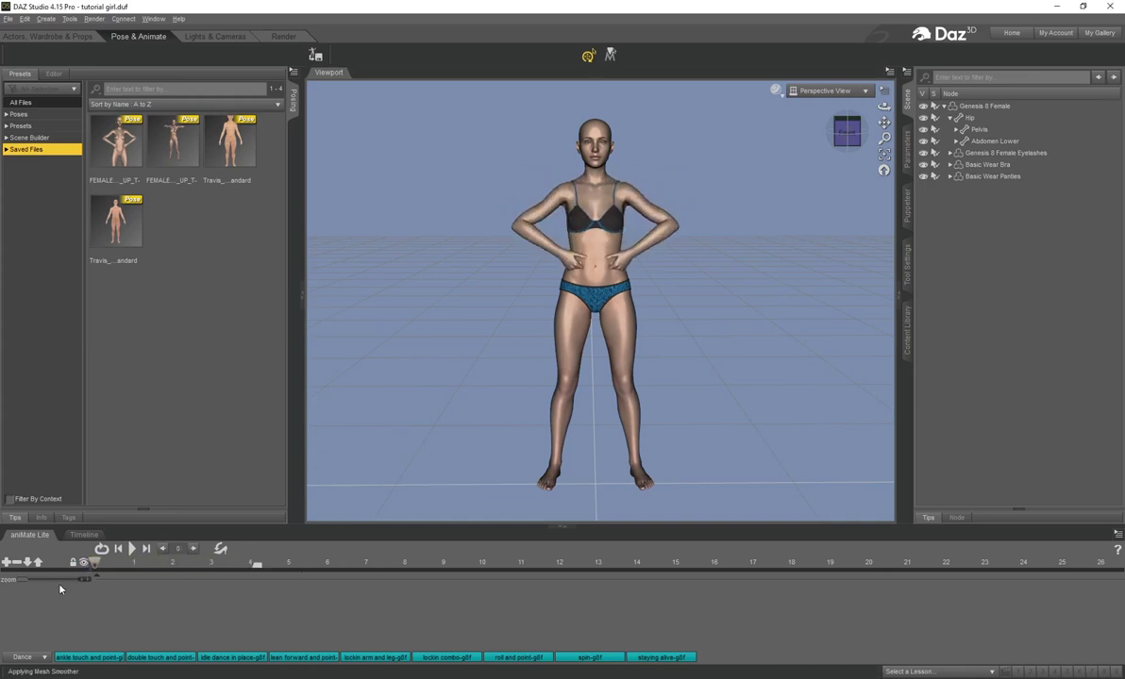
# - Export the figure with its animation as FBX, overwriting fbxgirl.fbx in the Daz Girl FBX folder and keeping the listed export options
pyautogui.click(8, 18)
pyautogui.click(100, 160)
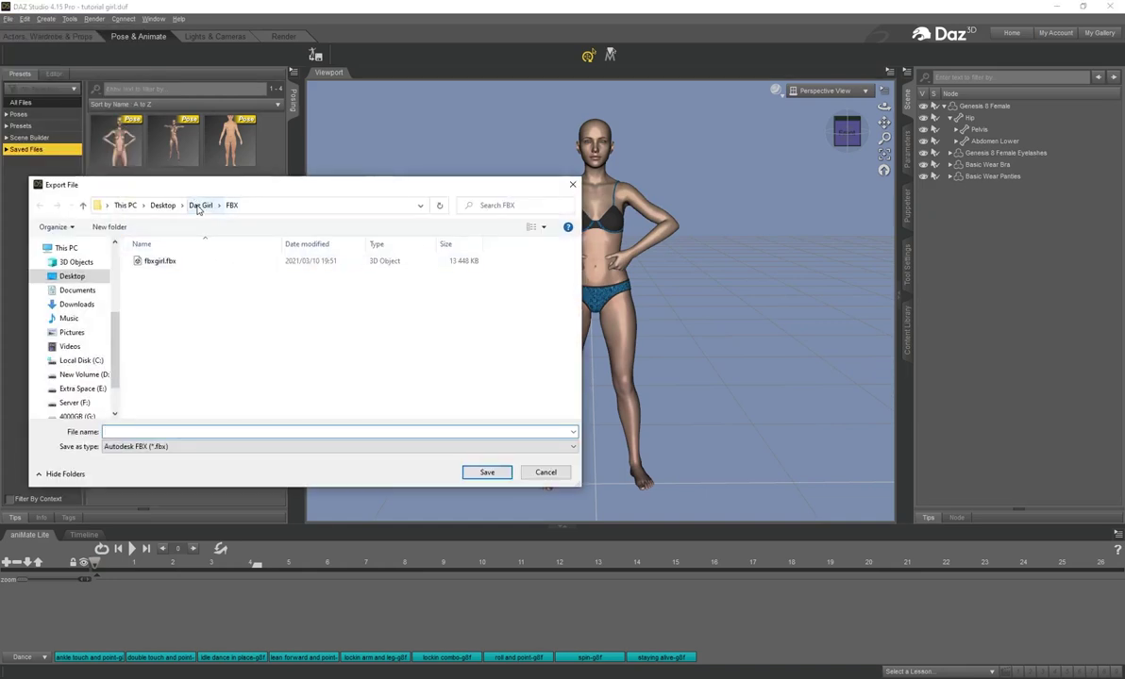
pyautogui.click(199, 205)
pyautogui.doubleClick(147, 272)
pyautogui.click(158, 263)
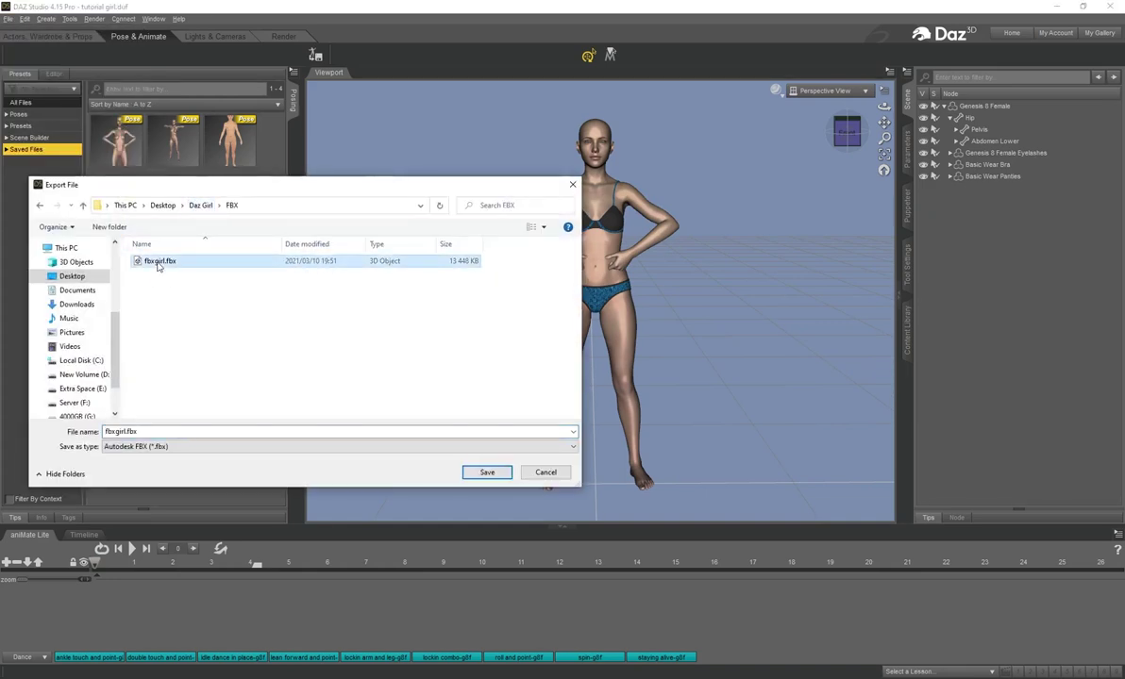
pyautogui.click(486, 472)
pyautogui.click(475, 331)
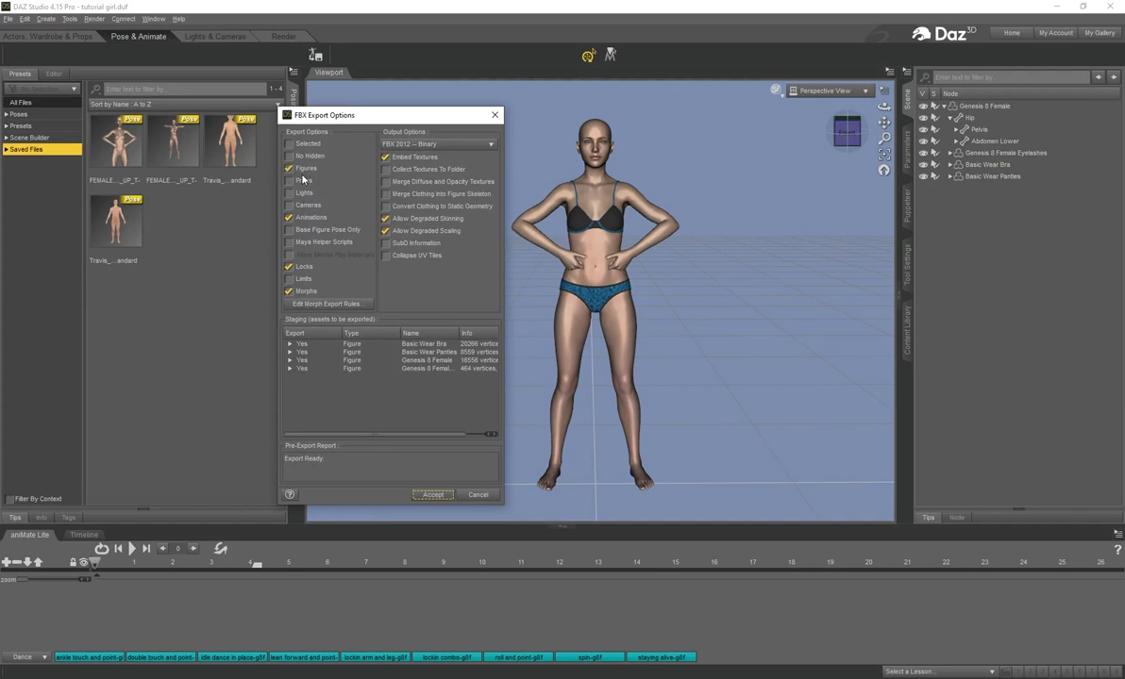
pyautogui.click(432, 495)
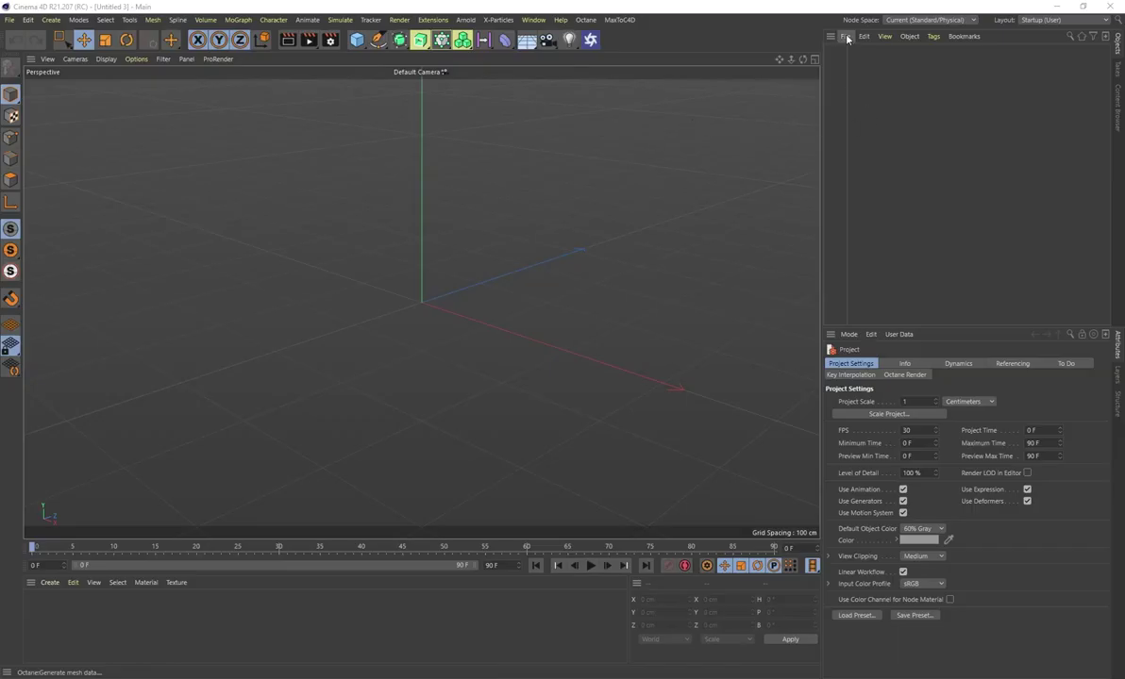
# - Switch to Cinema 4D, merge fbxgirl.fbx from the Daz Girl FBX folder with the preset import settings, and scrub its animation
pyautogui.click(846, 36)
pyautogui.click(877, 56)
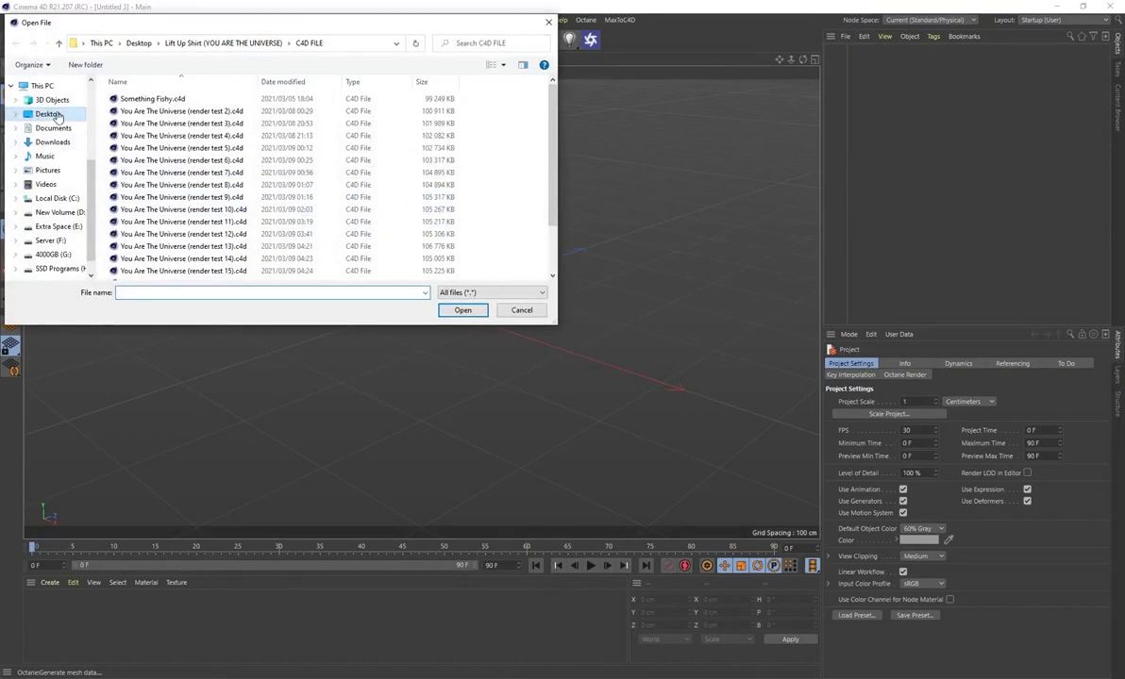
pyautogui.click(47, 113)
pyautogui.doubleClick(325, 112)
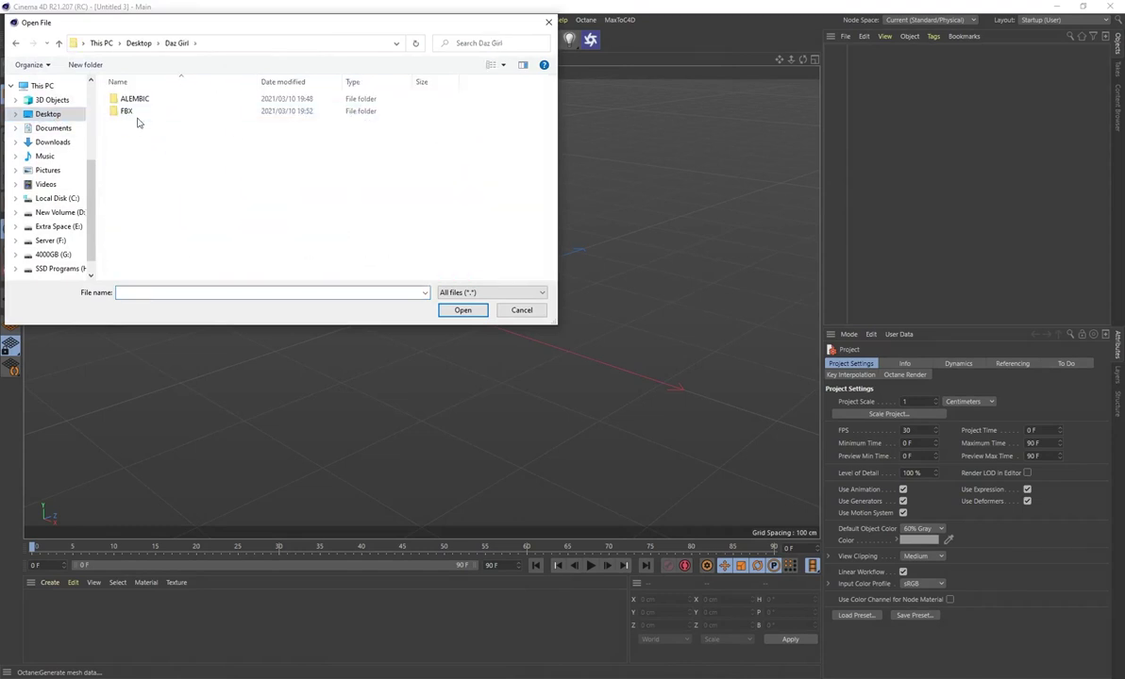
pyautogui.doubleClick(137, 111)
pyautogui.click(137, 99)
pyautogui.click(462, 310)
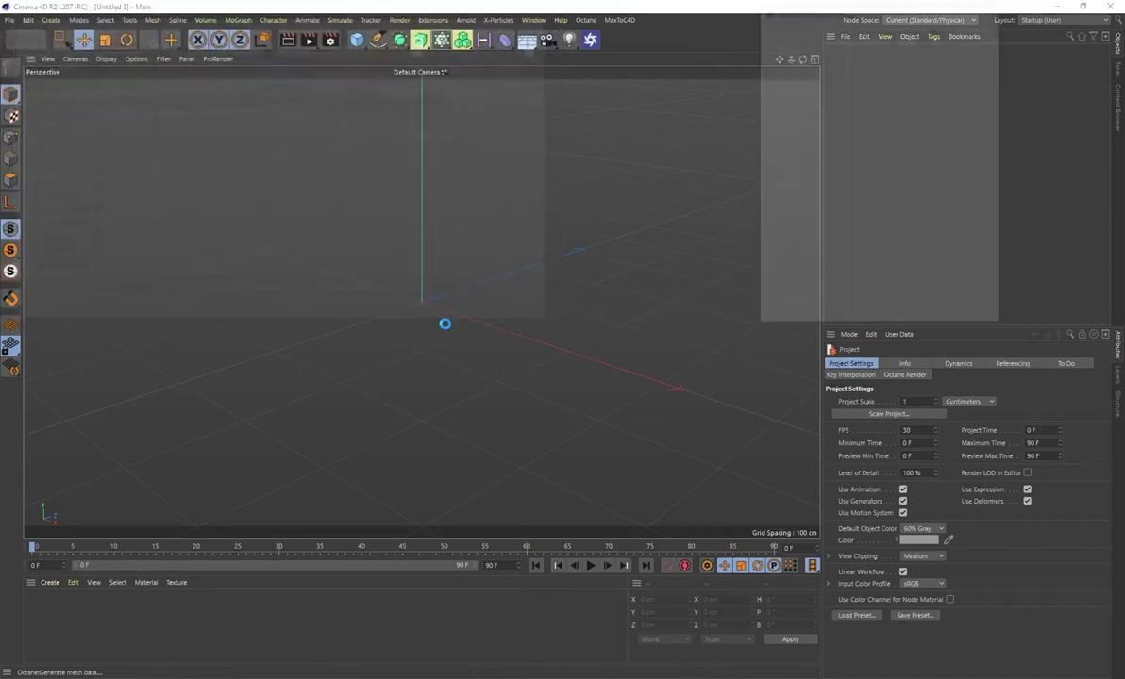
pyautogui.scroll(-1, 993, 79)
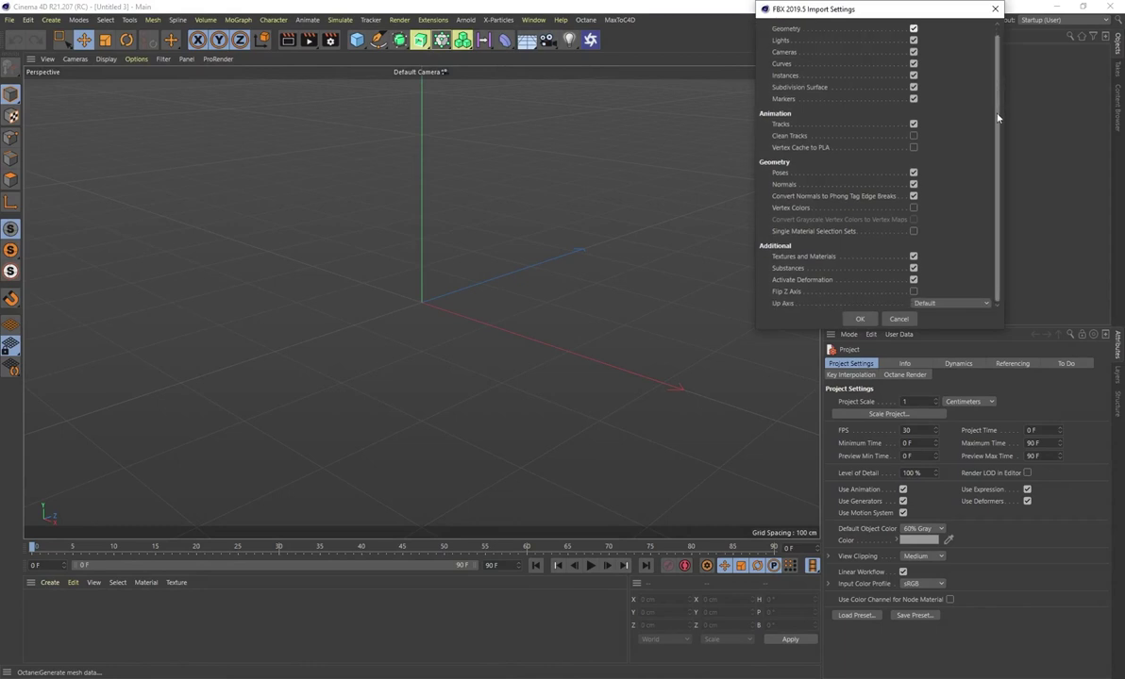
pyautogui.click(859, 319)
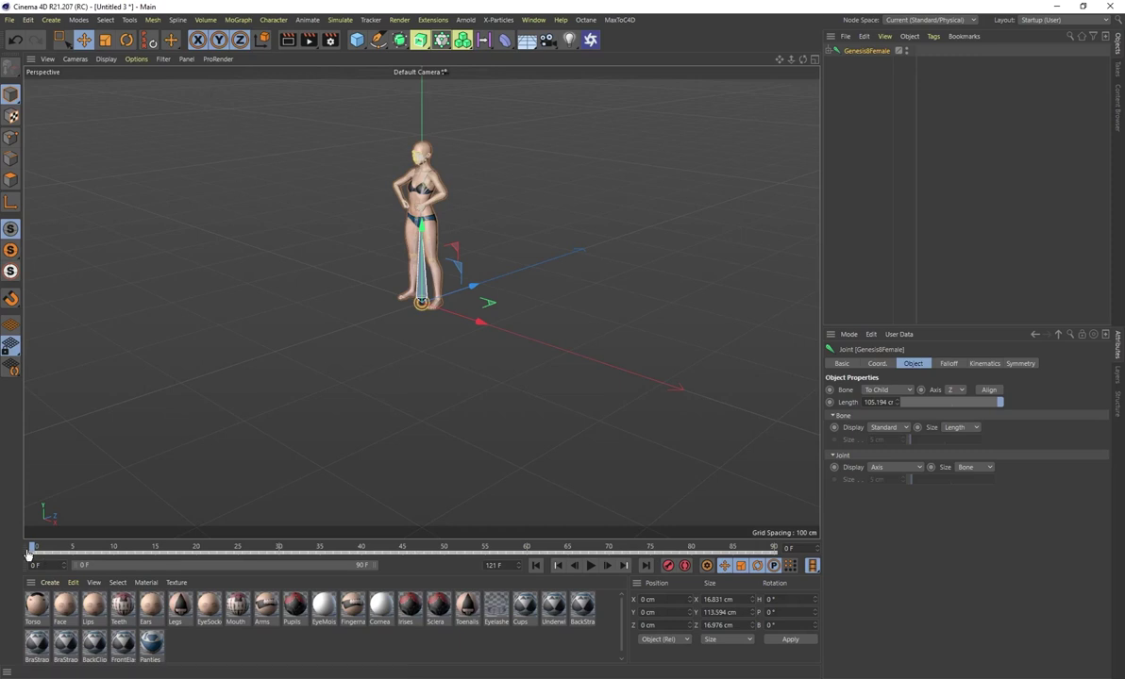
pyautogui.moveTo(28, 555); pyautogui.dragTo(66, 548)
# - Configure an Alembic export of the scene from frame 0 to end frame 121 and accept the settings
pyautogui.click(9, 18)
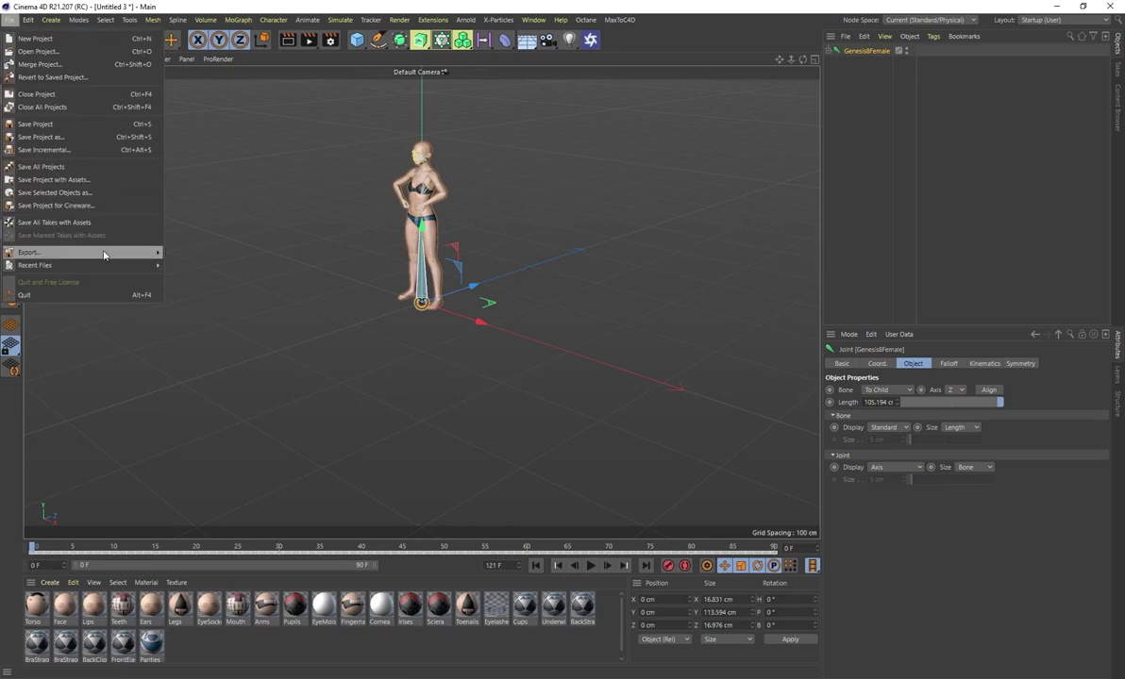
pyautogui.moveTo(103, 255)
pyautogui.click(188, 267)
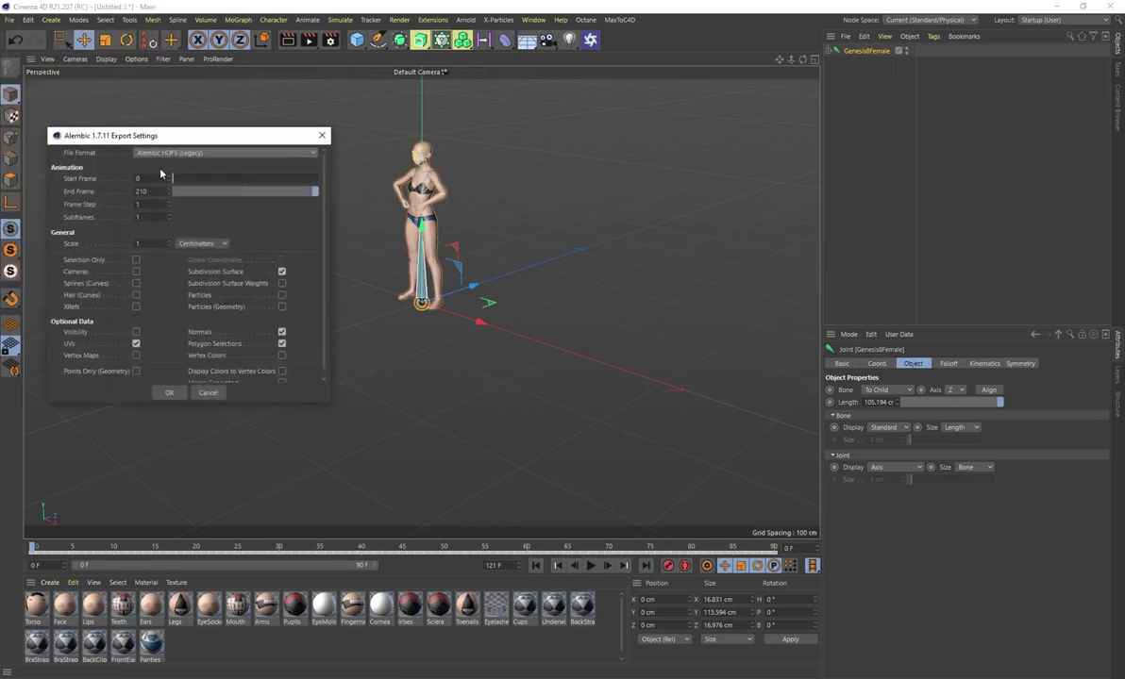
pyautogui.moveTo(164, 137); pyautogui.dragTo(236, 129)
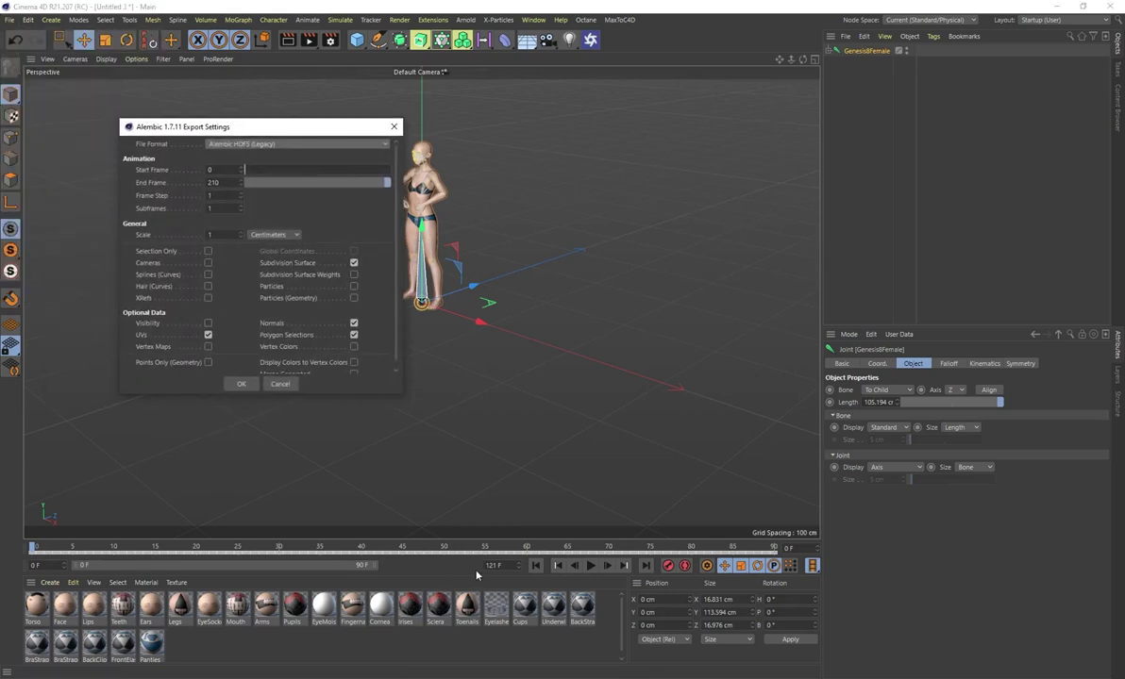
pyautogui.click(211, 182)
pyautogui.write('121')
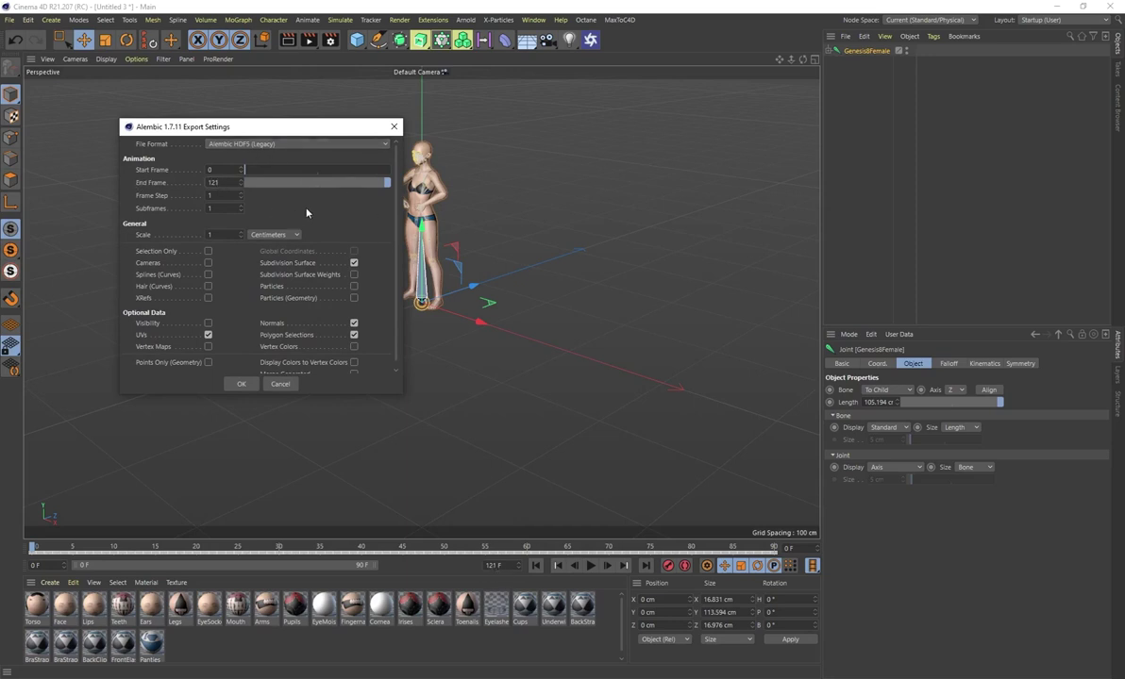
pyautogui.scroll(-1, 343, 236)
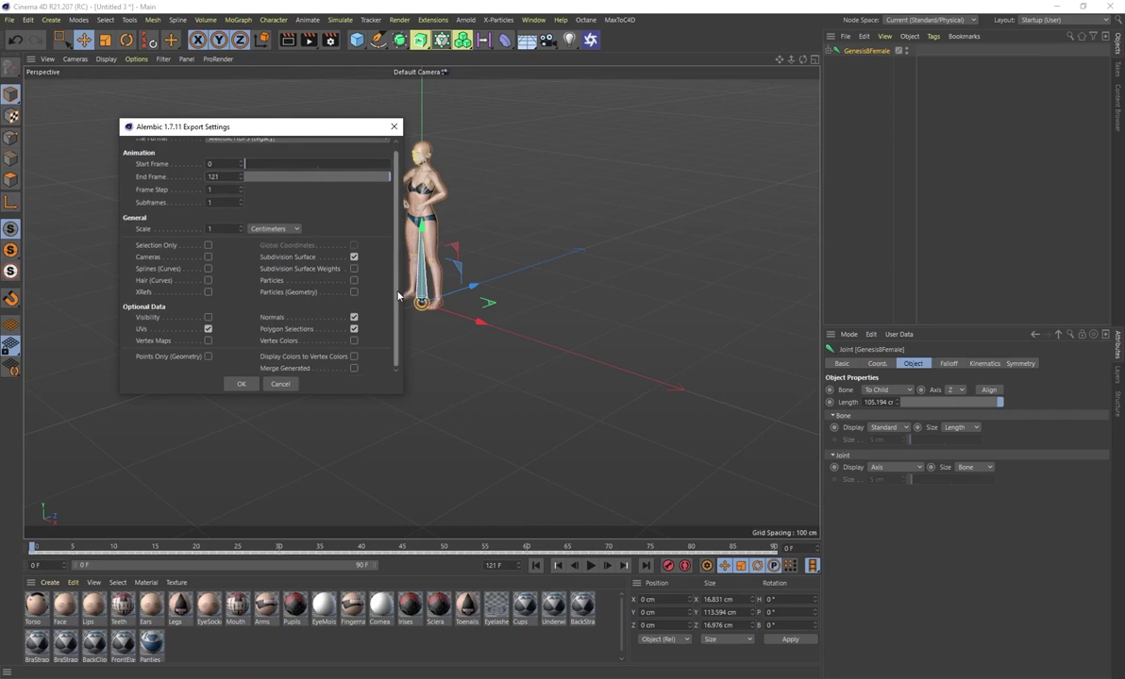
pyautogui.click(247, 388)
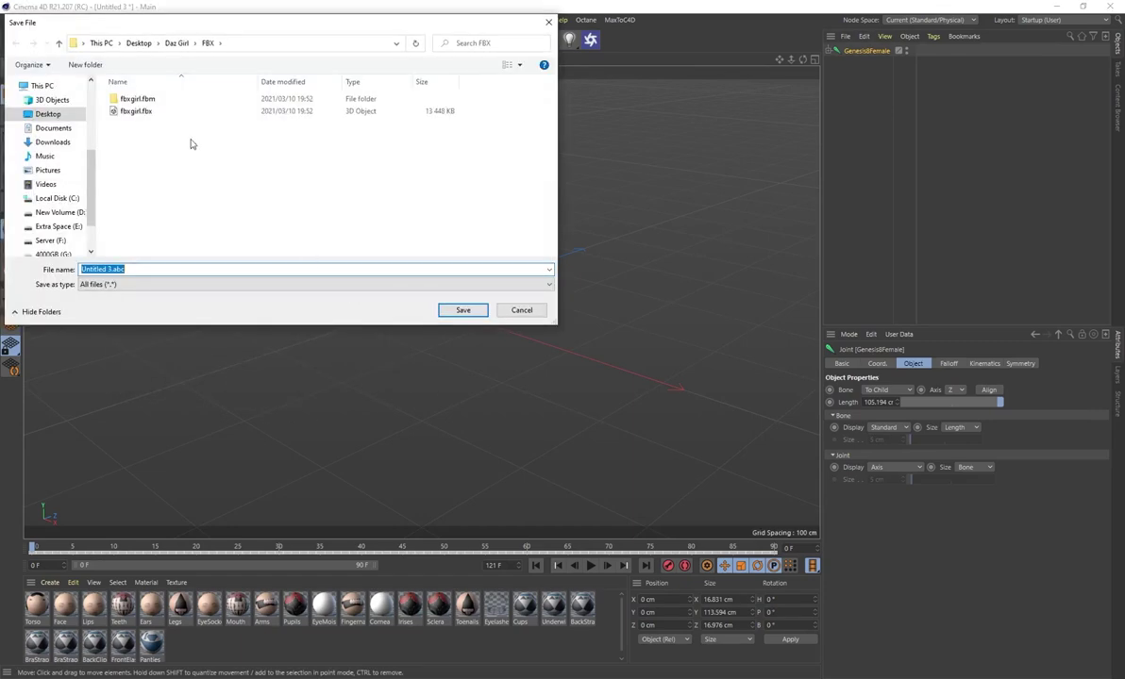
# - Save the Alembic export as dazgirlalembic in the Daz Girl ALEMBIC folder
pyautogui.click(177, 42)
pyautogui.doubleClick(132, 98)
pyautogui.click(110, 269)
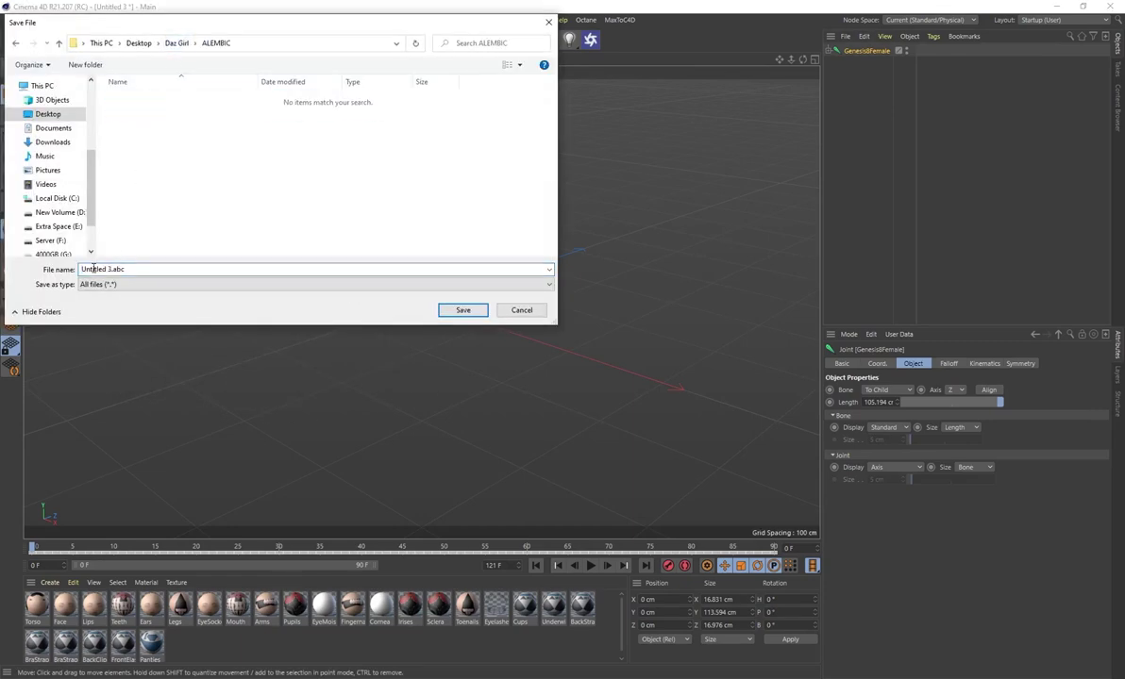
pyautogui.moveTo(109, 269); pyautogui.dragTo(22, 271)
pyautogui.write('dazgirlalembic')
pyautogui.click(463, 310)
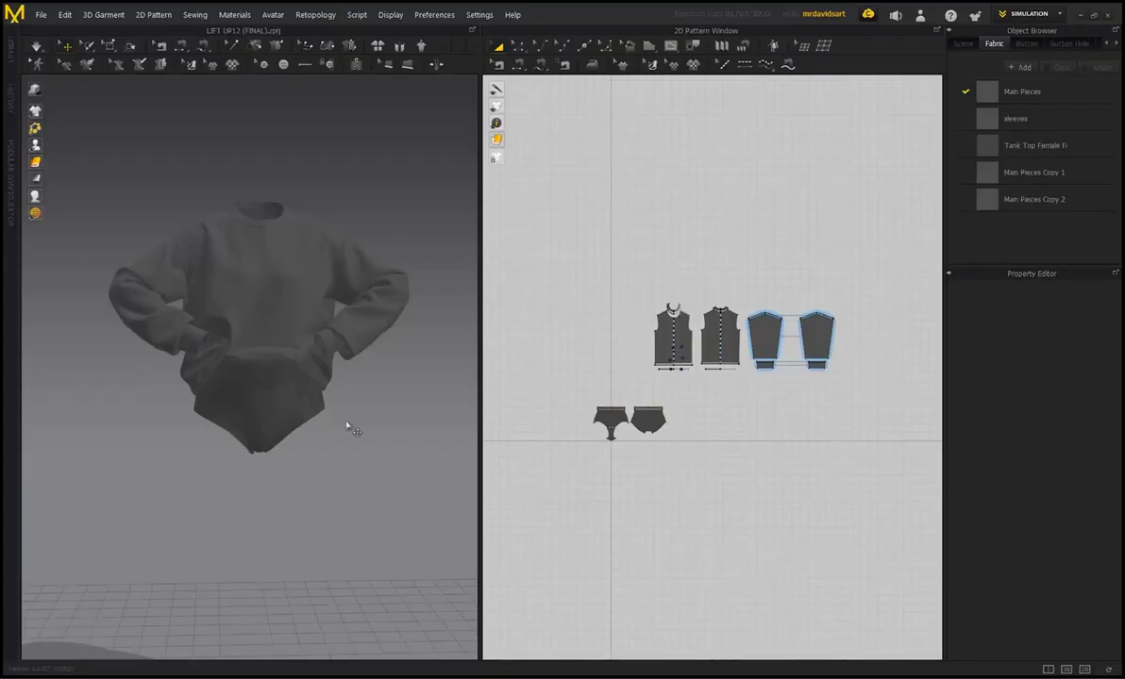
# - Switch to Marvelous Designer and inspect the 3D sweatshirt and bottoms from several angles
pyautogui.scroll(2, 263, 416)
pyautogui.moveTo(193, 425); pyautogui.dragTo(378, 412, button='right')
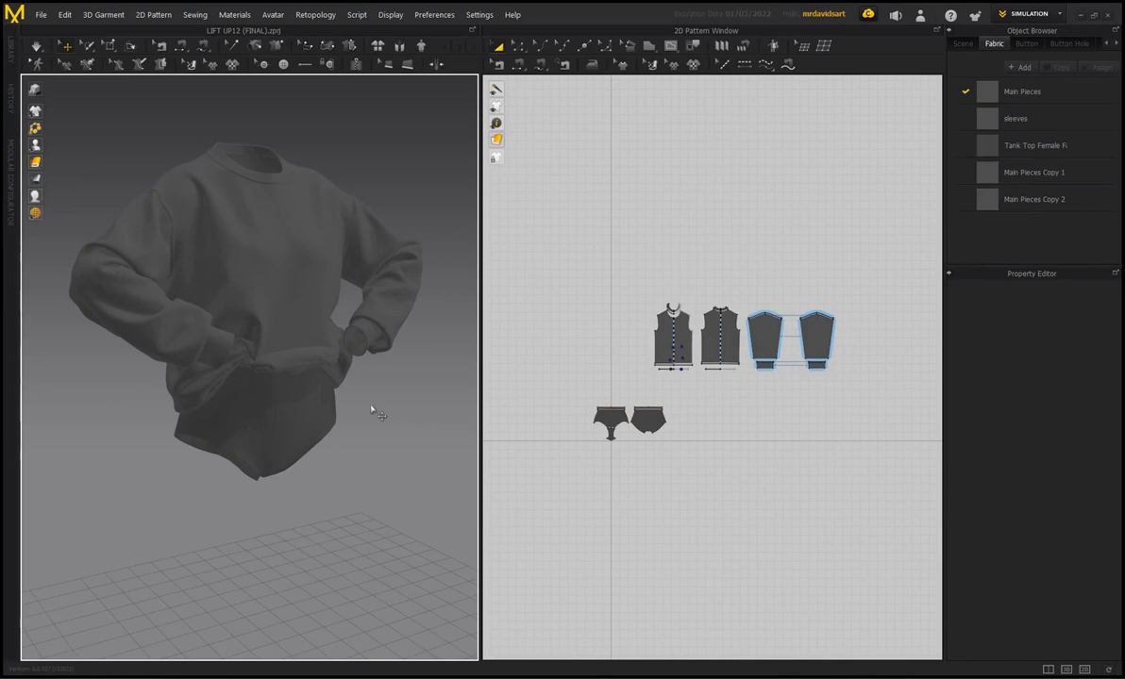
pyautogui.scroll(-1, 372, 408)
pyautogui.moveTo(378, 404); pyautogui.dragTo(344, 382, button='right')
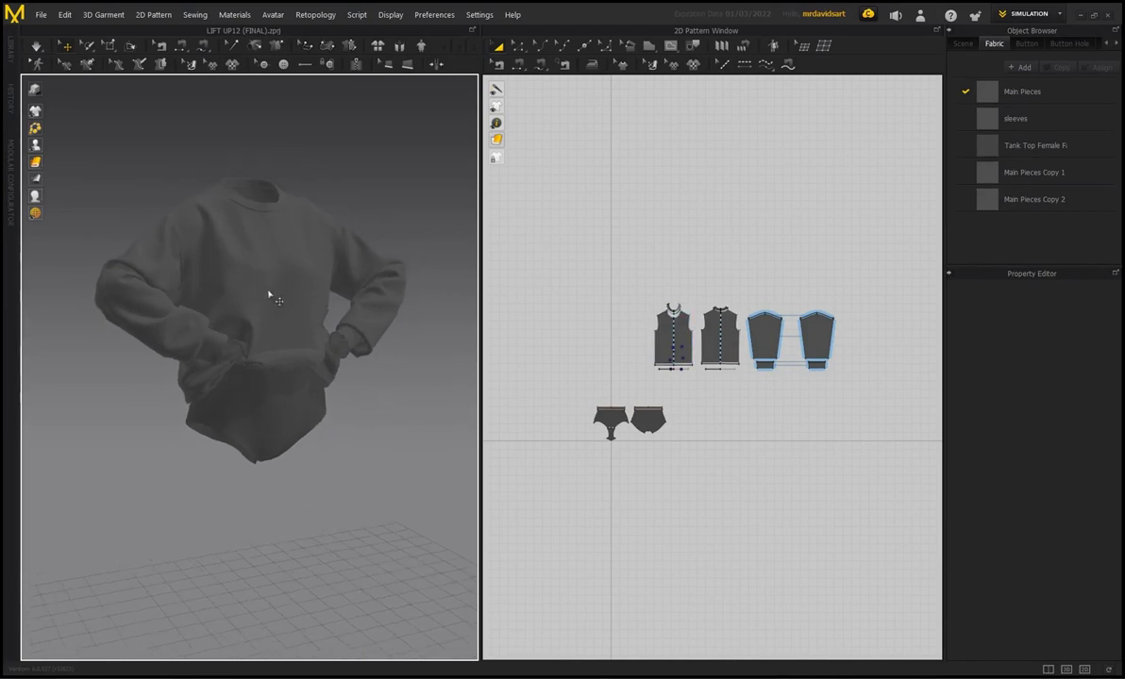
pyautogui.moveTo(232, 265); pyautogui.dragTo(298, 285, button='right')
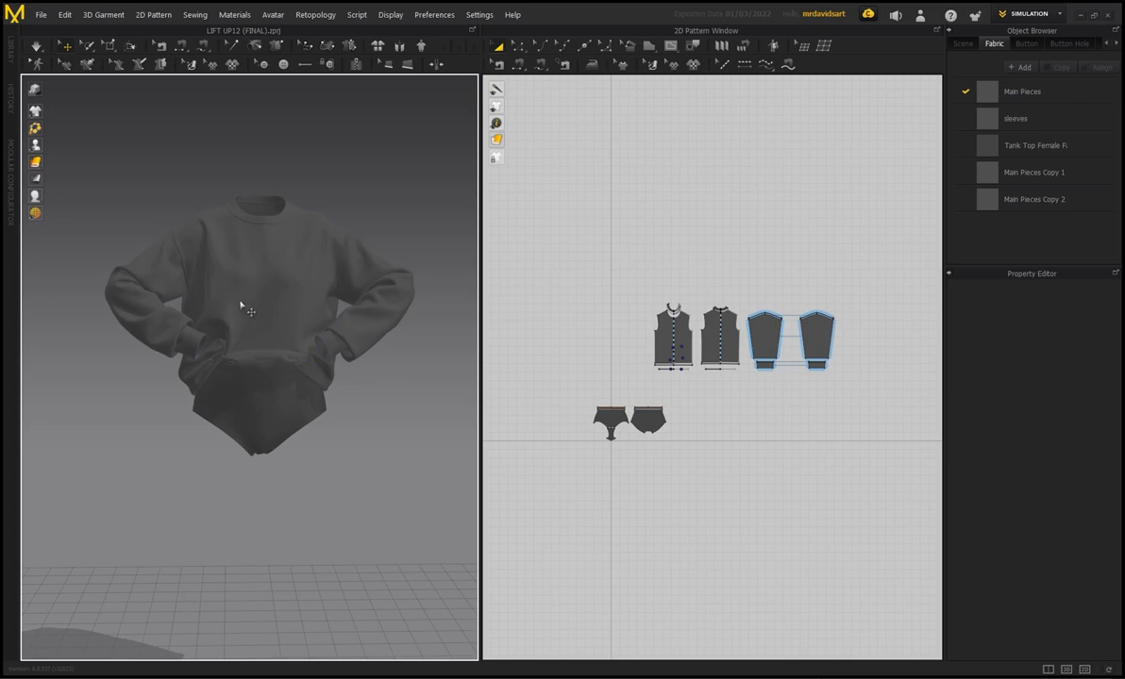
pyautogui.moveTo(240, 300); pyautogui.dragTo(216, 271, button='right')
pyautogui.scroll(-1, 248, 306)
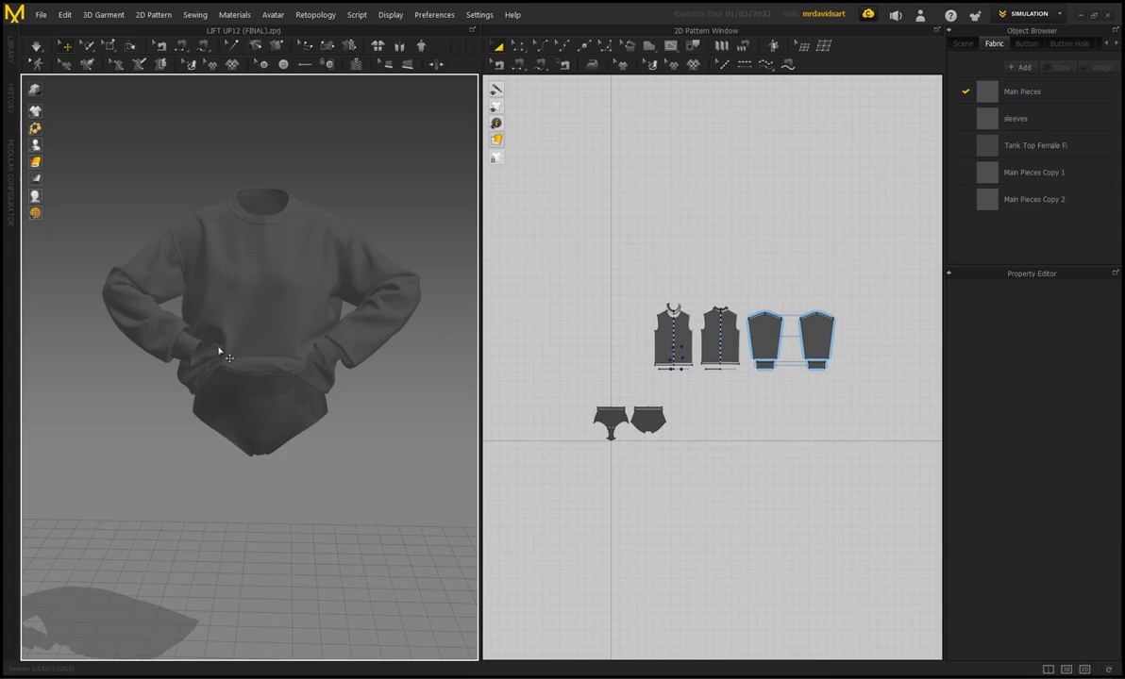
pyautogui.moveTo(385, 434); pyautogui.dragTo(390, 415, button='right')
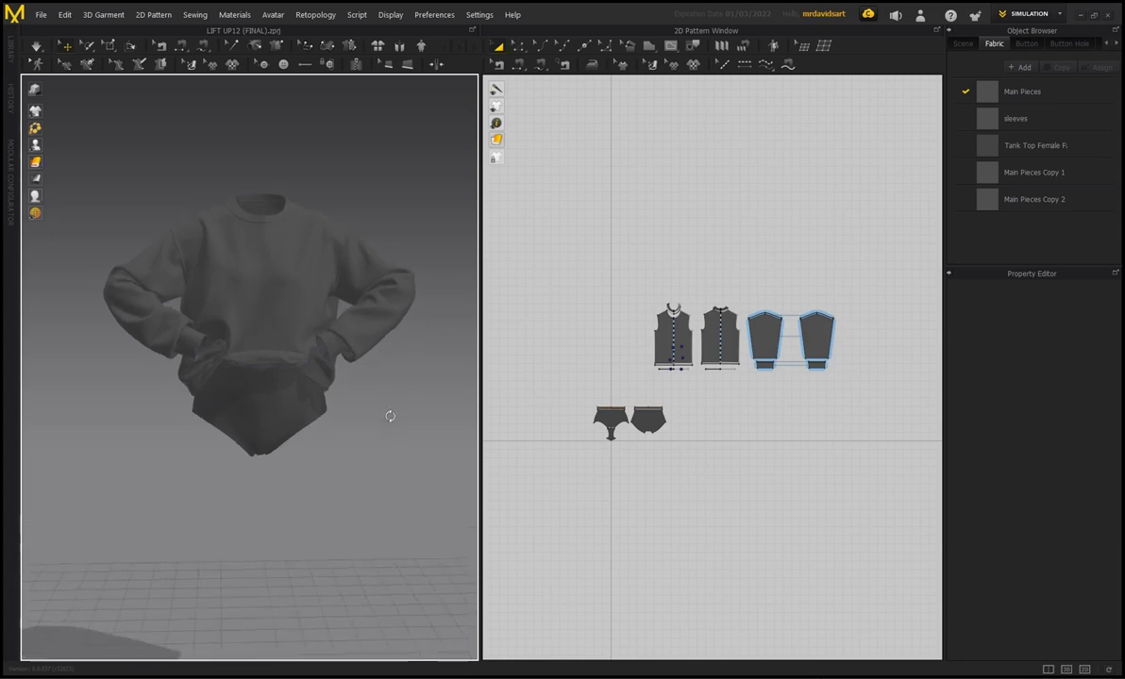
pyautogui.scroll(-2, 372, 415)
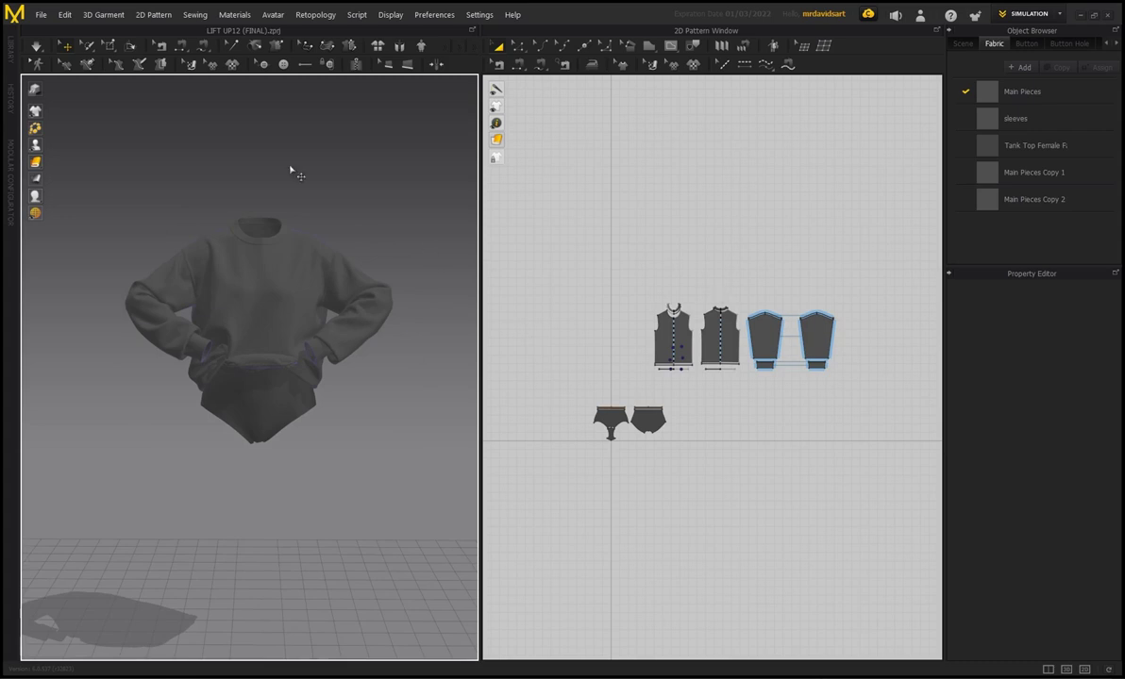
# - Import dazgirlalembic.abc as Alembic with load type Open, cm (DAZ Studio) scale and 30 FPS, and view the dressed avatar
pyautogui.click(41, 14)
pyautogui.moveTo(78, 111)
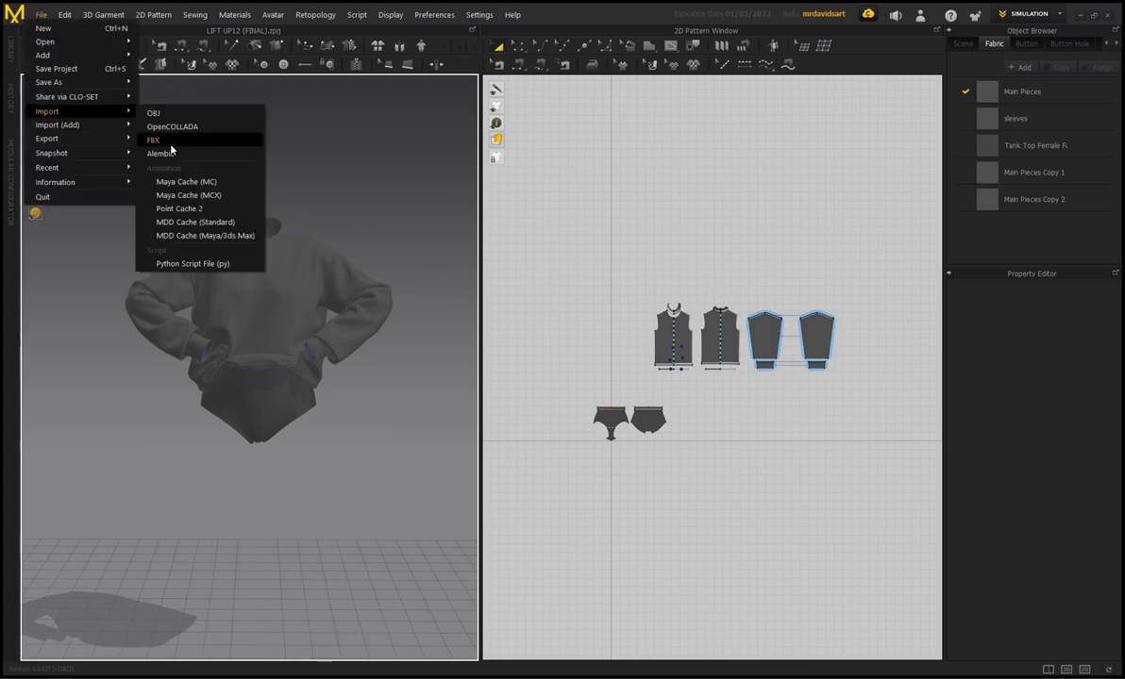
pyautogui.click(162, 153)
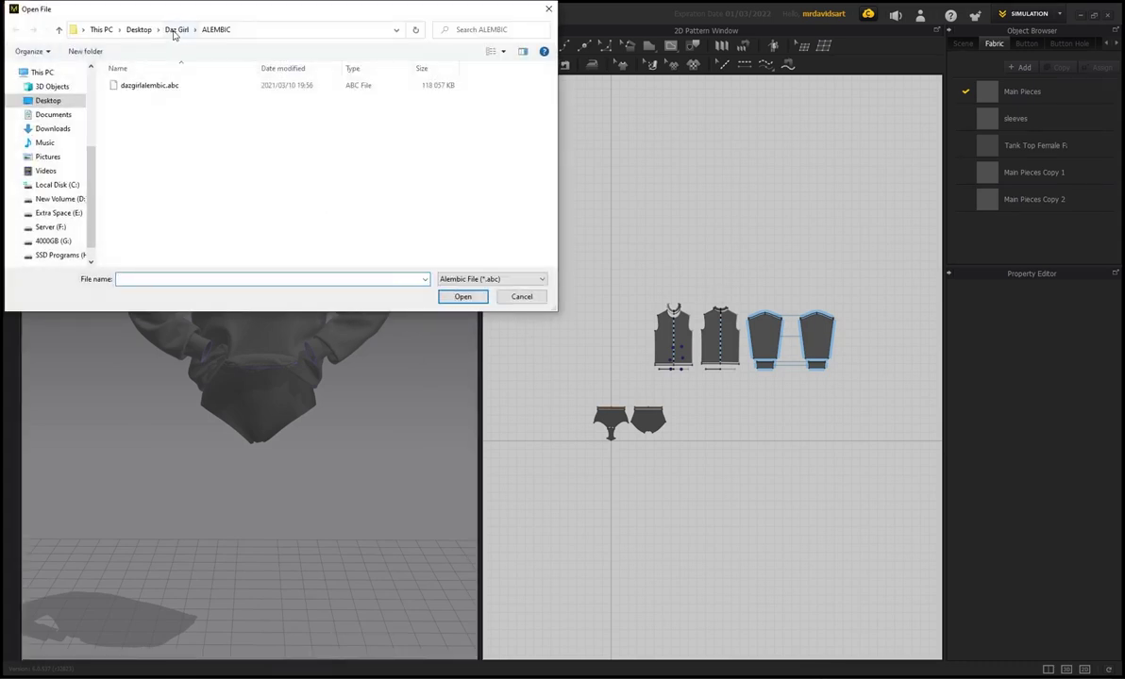
pyautogui.click(148, 85)
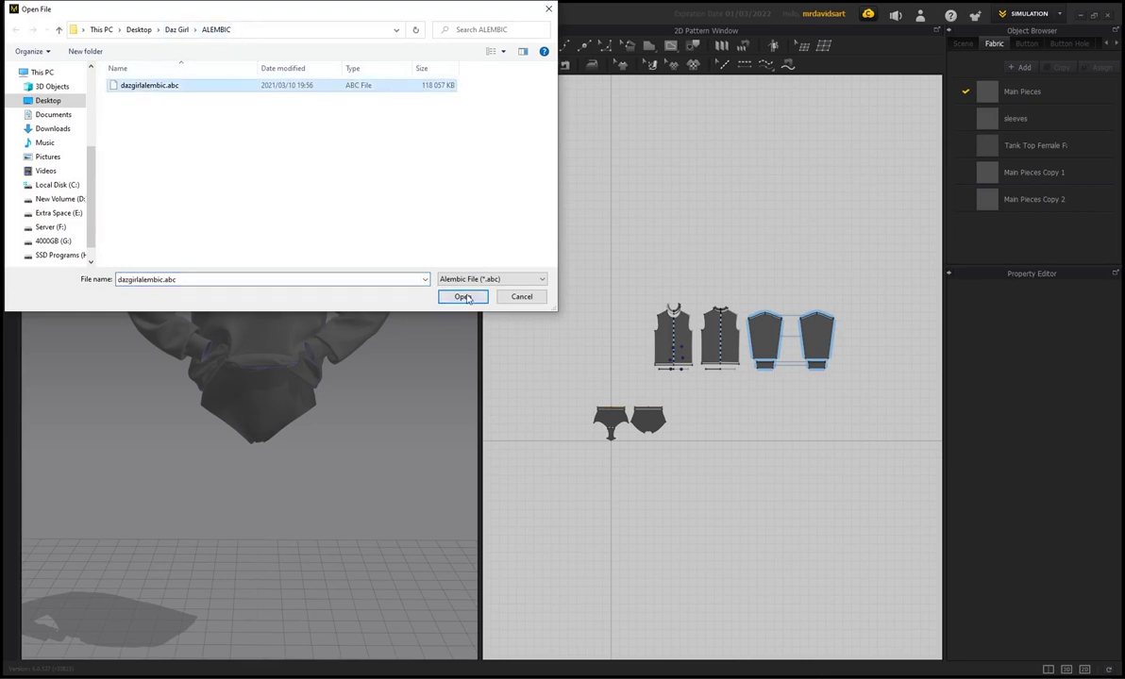
pyautogui.click(462, 296)
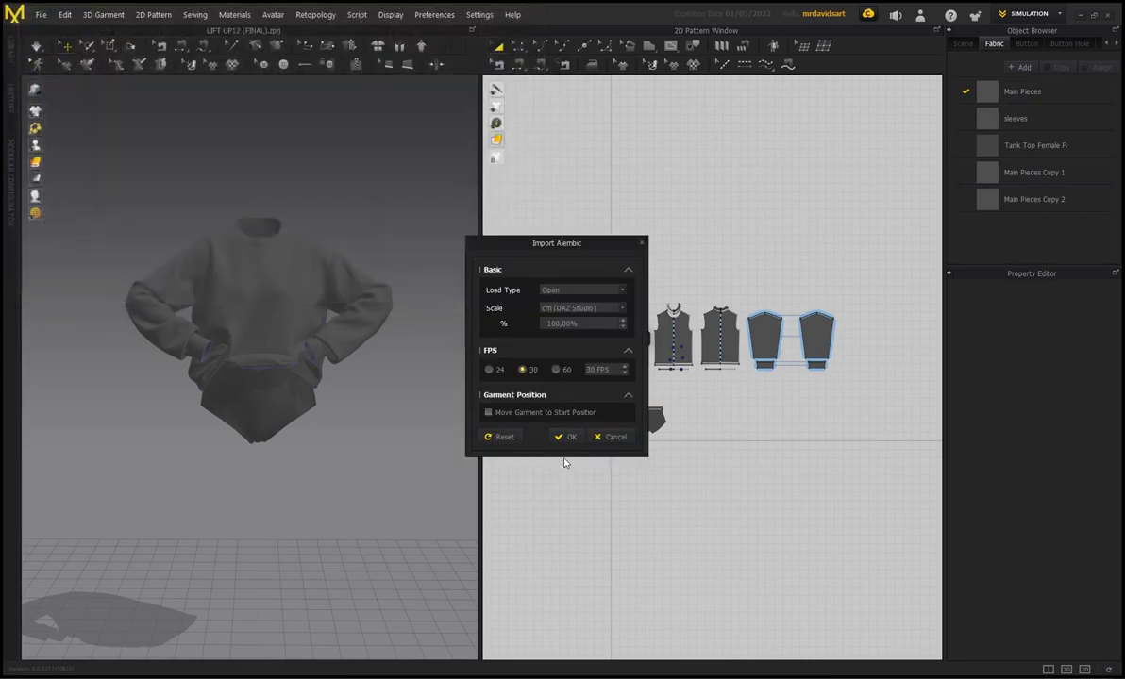
pyautogui.click(563, 438)
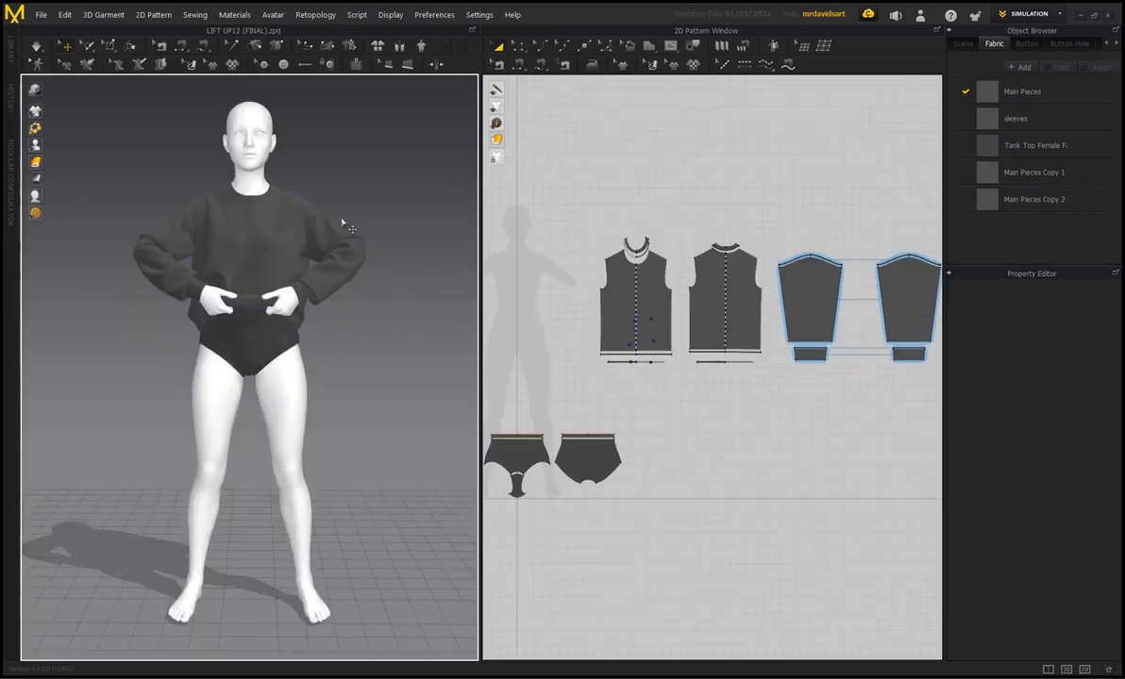
pyautogui.scroll(3, 369, 281)
pyautogui.moveTo(274, 299); pyautogui.dragTo(231, 320, button='right')
# - Set the particle distance of all sweatshirt pattern pieces to 10, recheck the value on the pieces, and deselect them
pyautogui.scroll(-4, 614, 264)
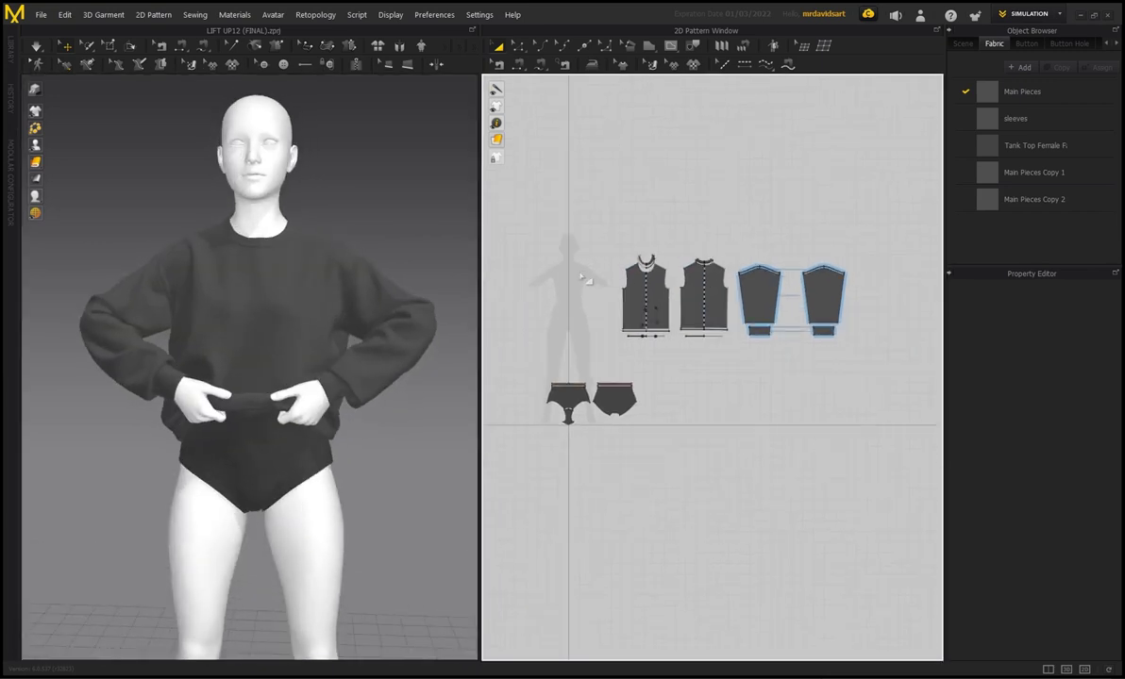
pyautogui.moveTo(600, 243); pyautogui.dragTo(835, 355)
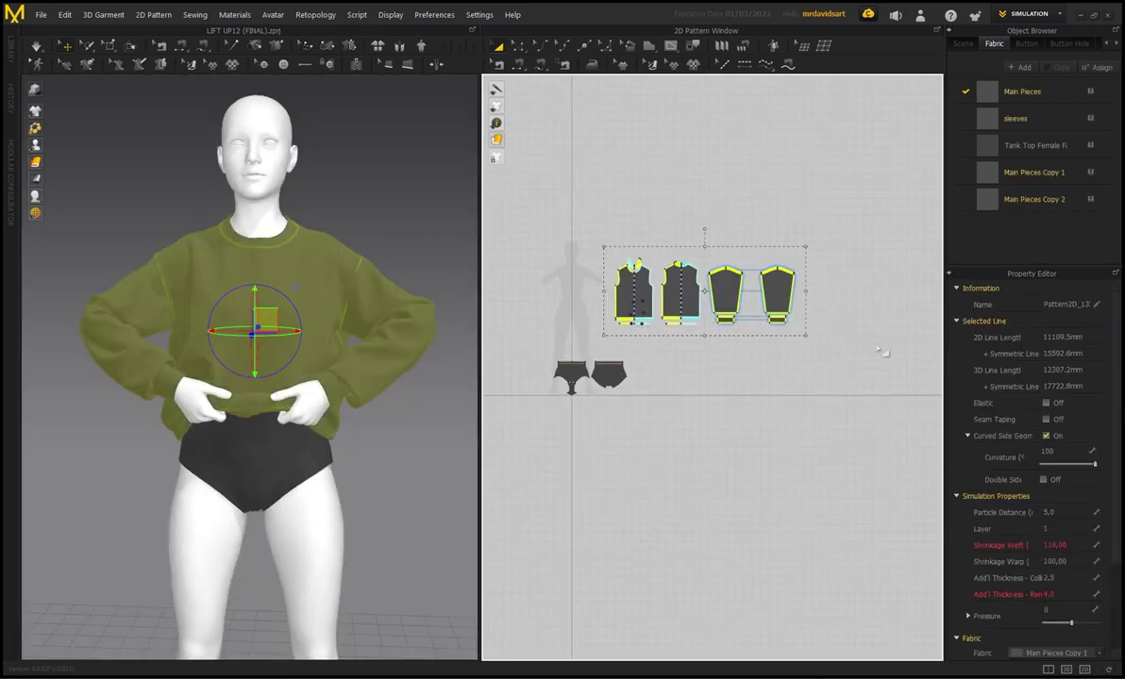
pyautogui.click(1051, 513)
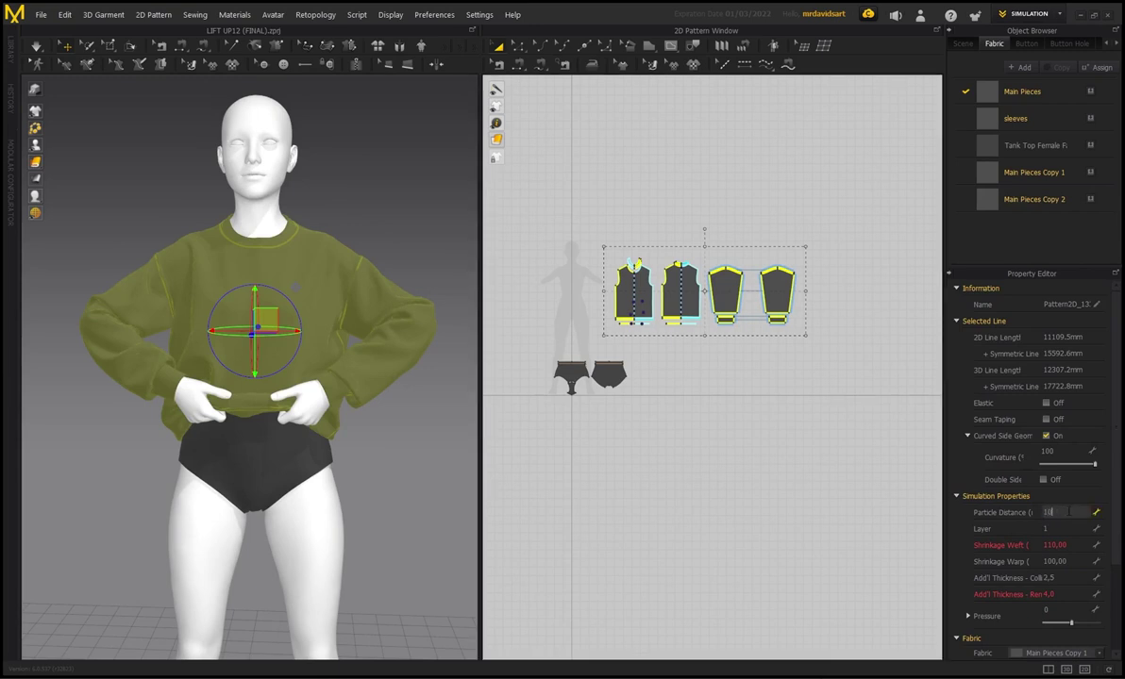
pyautogui.write('10')
pyautogui.press('Return')
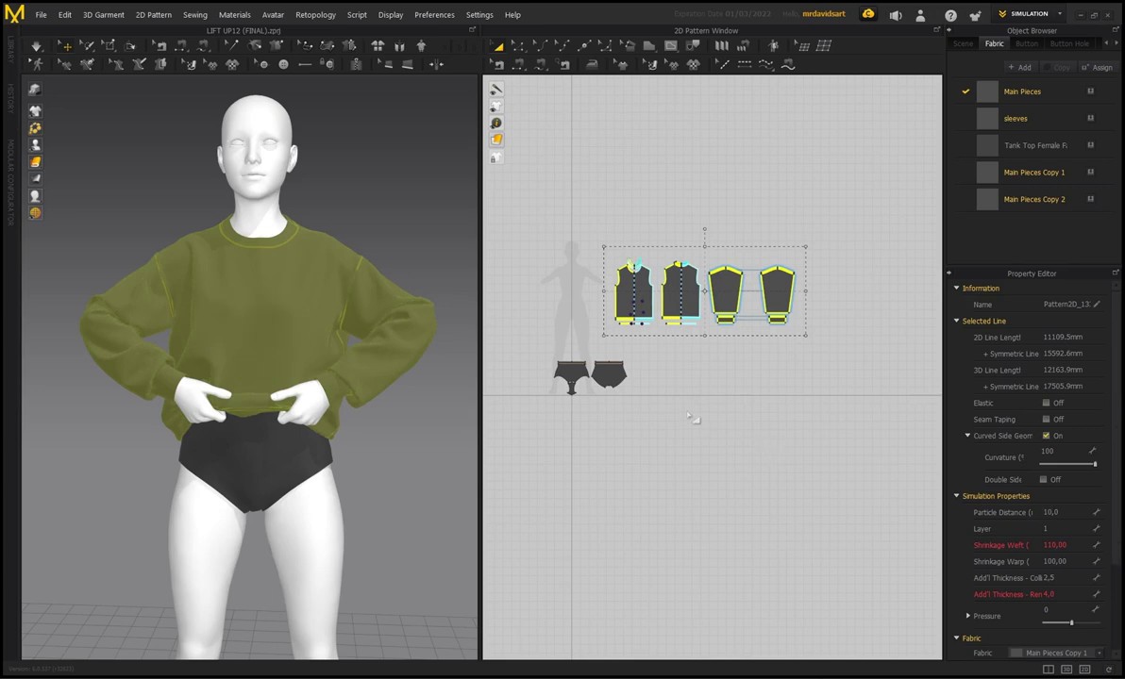
pyautogui.click(687, 368)
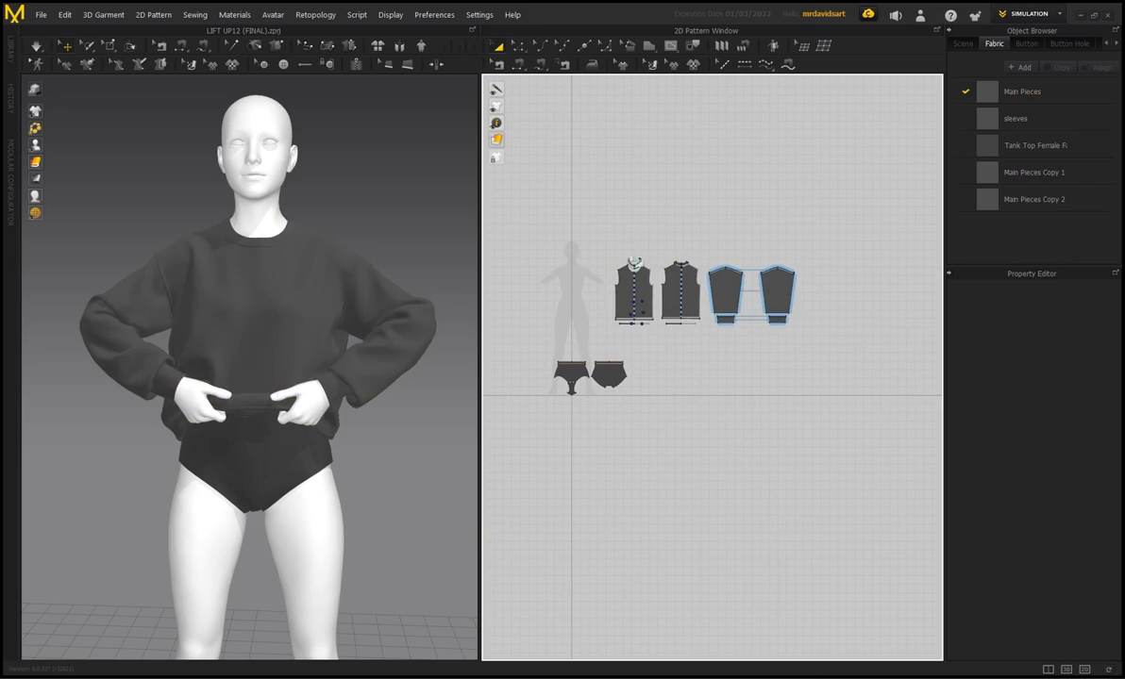
pyautogui.moveTo(809, 332); pyautogui.dragTo(807, 338)
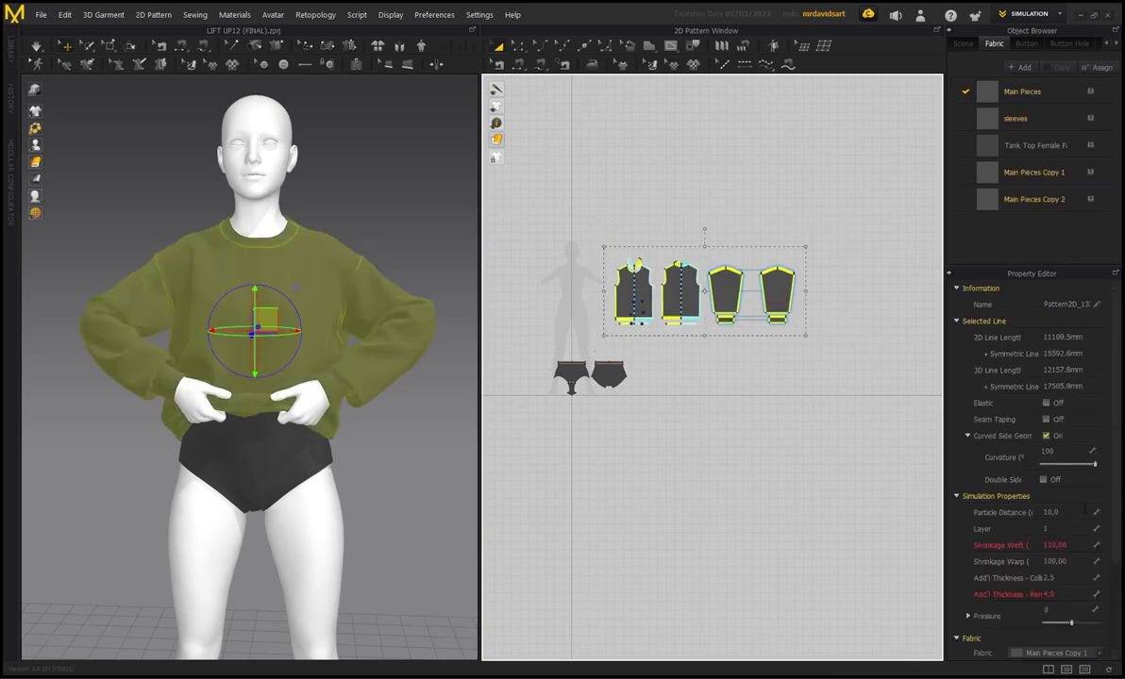
pyautogui.click(782, 447)
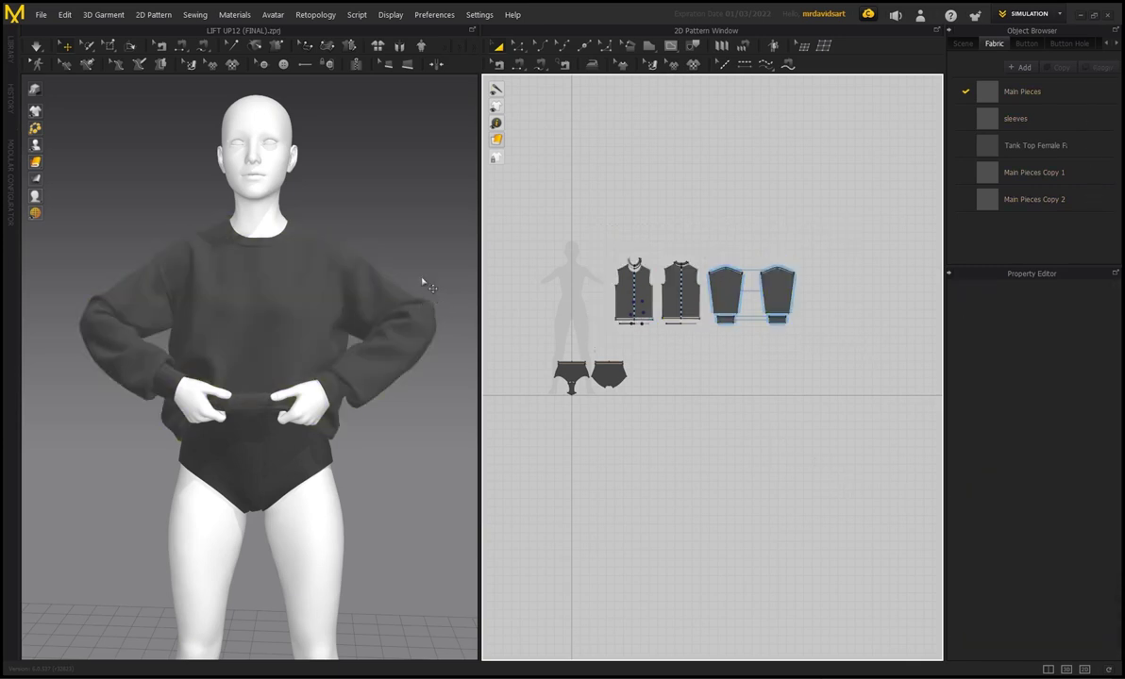
# - Examine how the sweatshirt hem sits in the avatar's hands, from close up and full-body views
pyautogui.moveTo(382, 224)
pyautogui.mouseDown(button='right')
pyautogui.moveTo(403, 232)
pyautogui.moveTo(377, 242)
pyautogui.mouseUp(button='right')
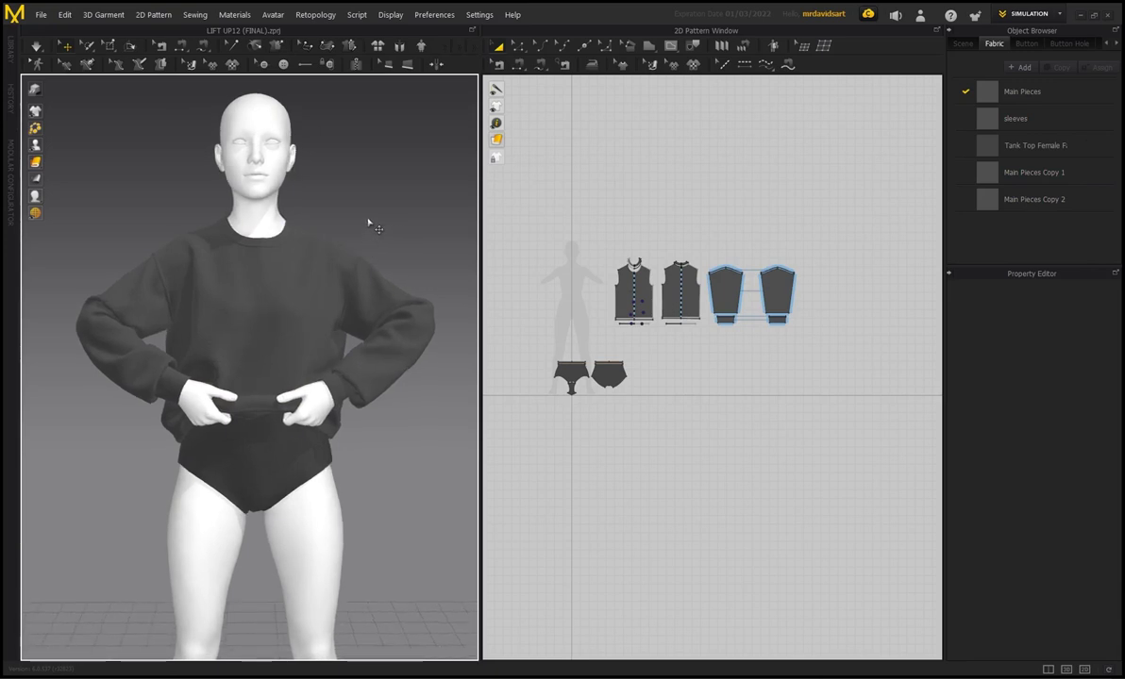
pyautogui.scroll(1, 370, 206)
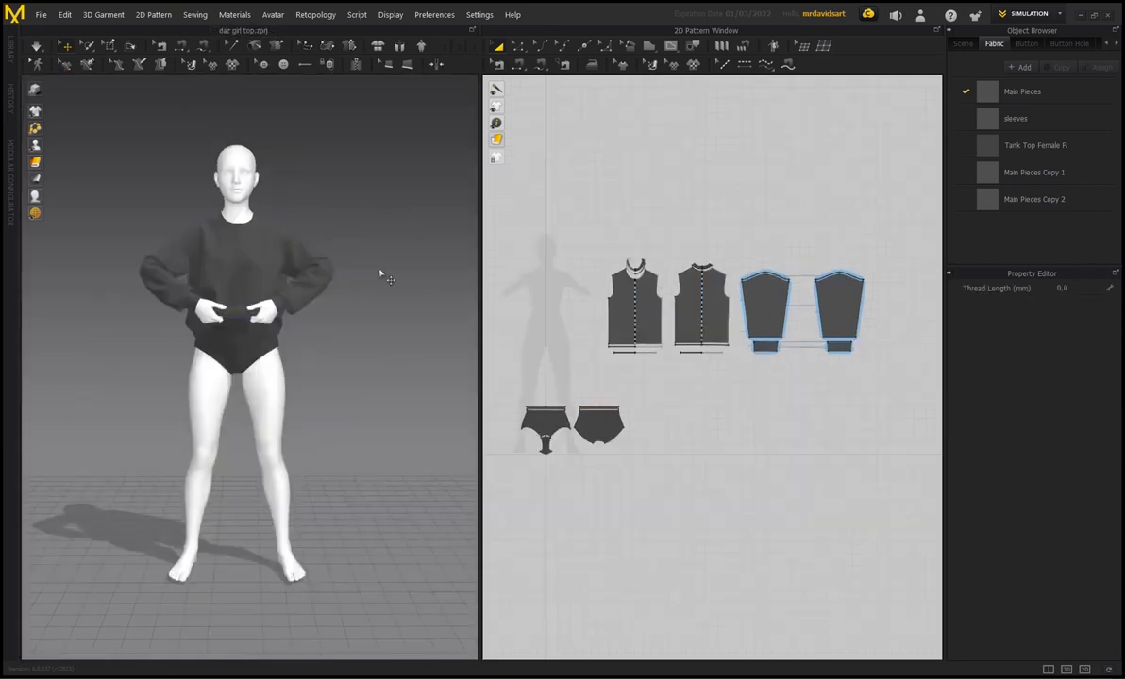
pyautogui.scroll(3, 271, 324)
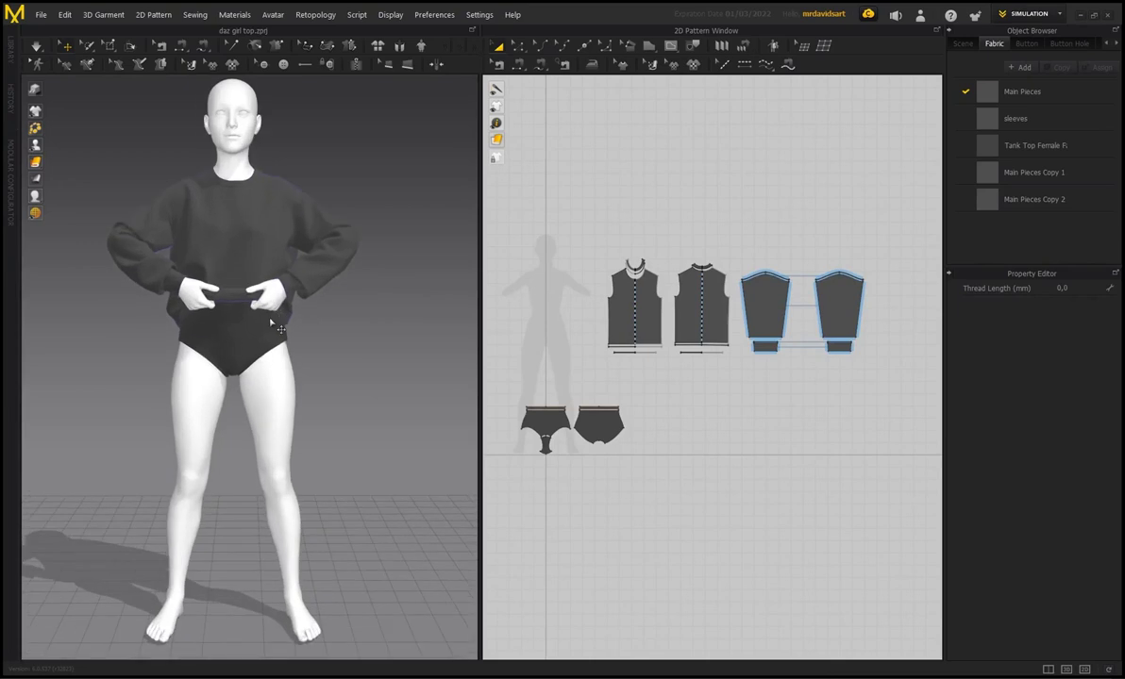
pyautogui.scroll(2, 269, 324)
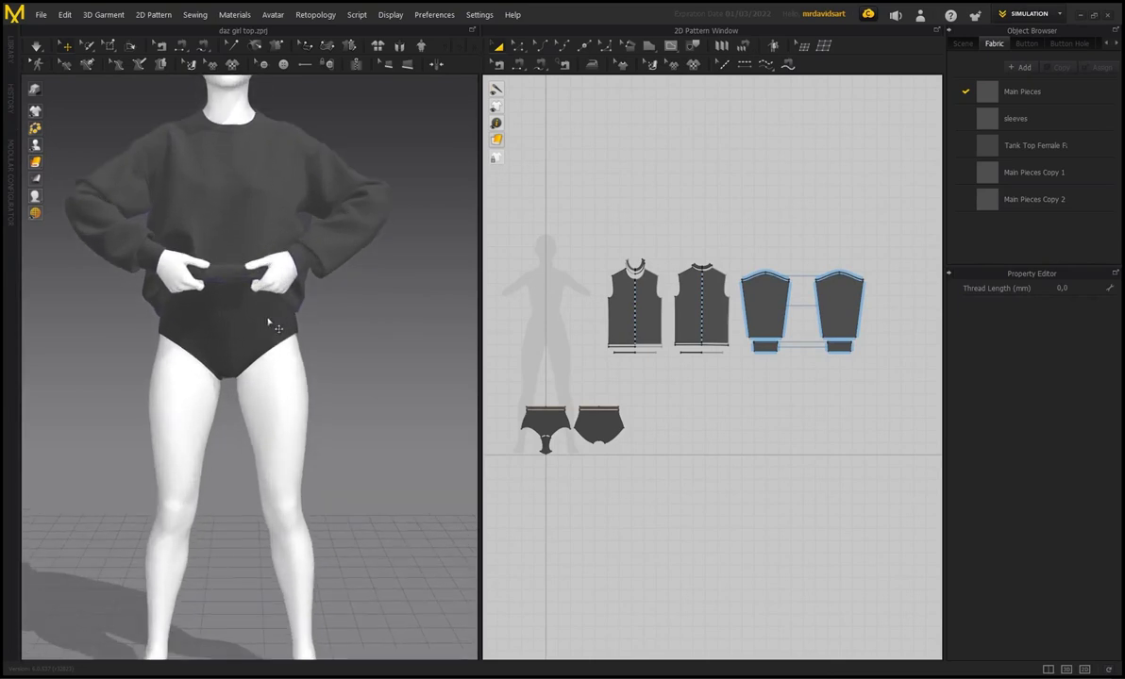
pyautogui.scroll(2, 255, 328)
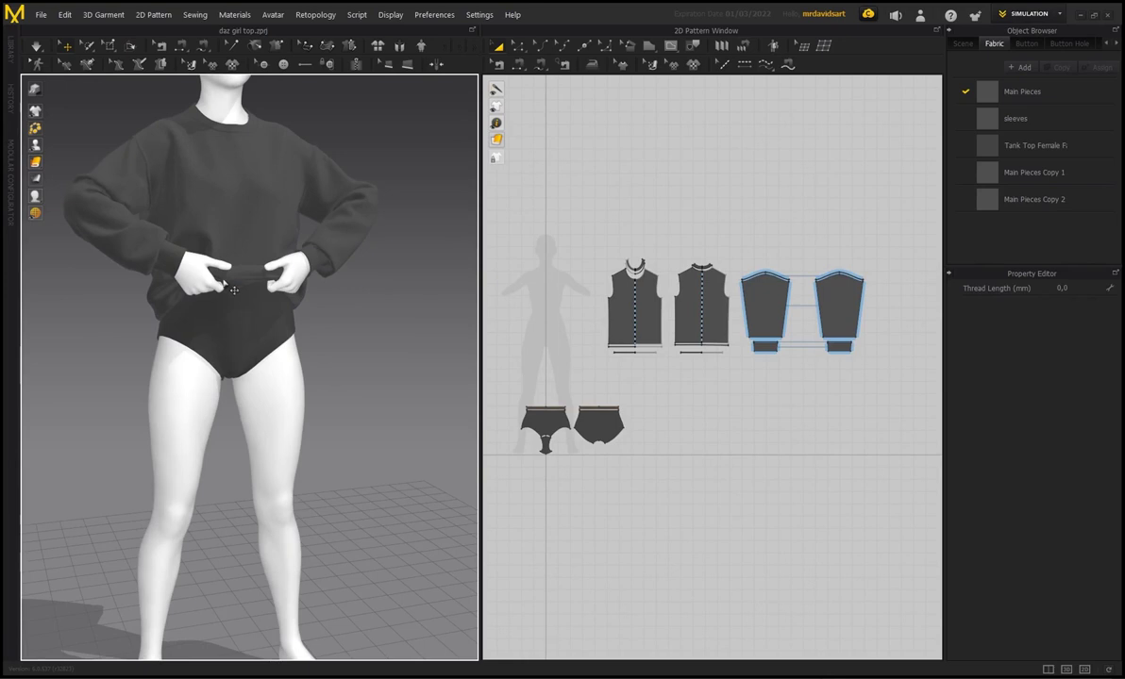
pyautogui.moveTo(354, 281); pyautogui.dragTo(352, 310, button='middle')
pyautogui.moveTo(246, 344); pyautogui.dragTo(221, 321, button='right')
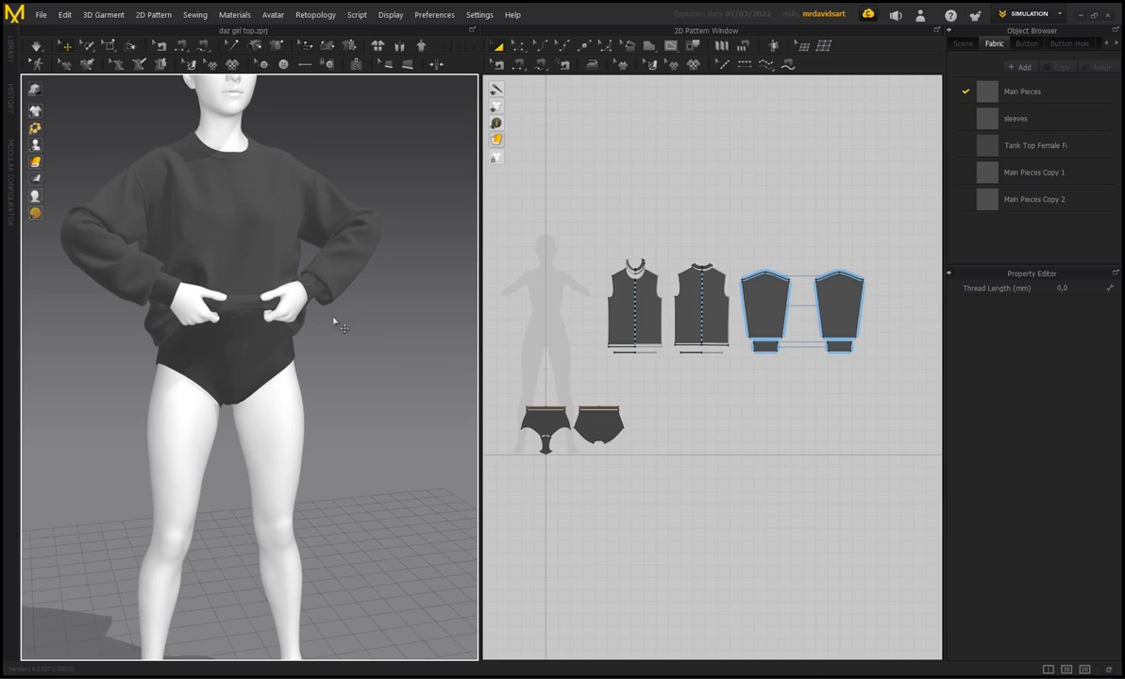
pyautogui.scroll(-3, 335, 324)
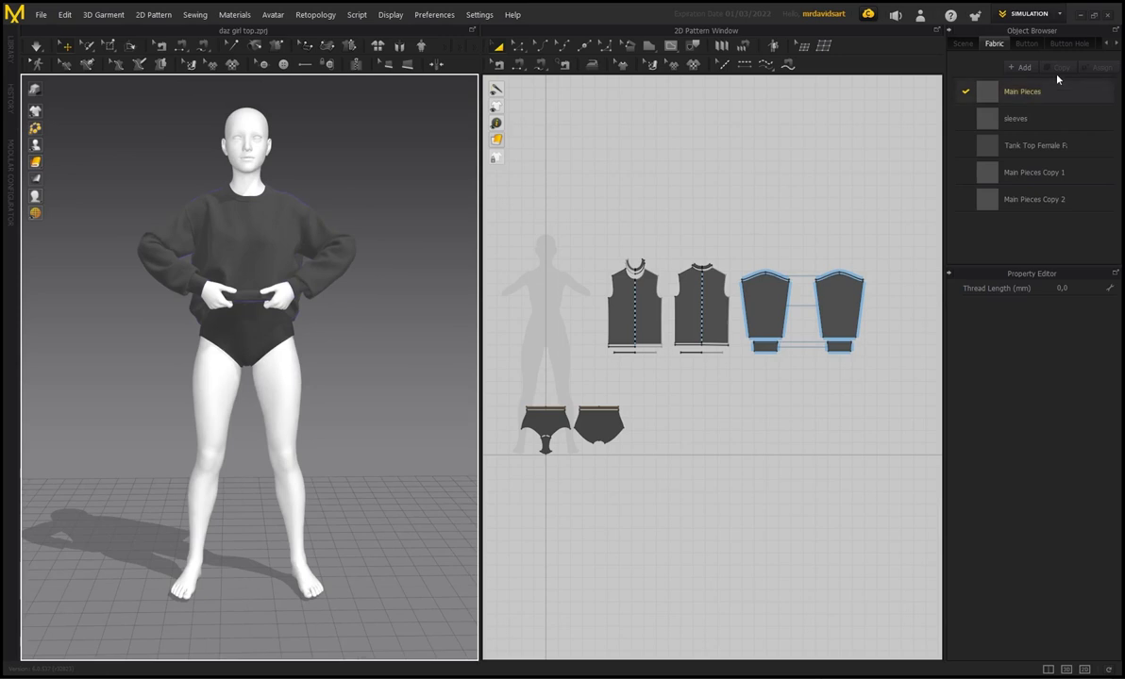
# - Switch to Animation mode, dismiss the simulation quality notice, and start recording the garment simulation from frame 0
pyautogui.click(1057, 14)
pyautogui.click(1017, 57)
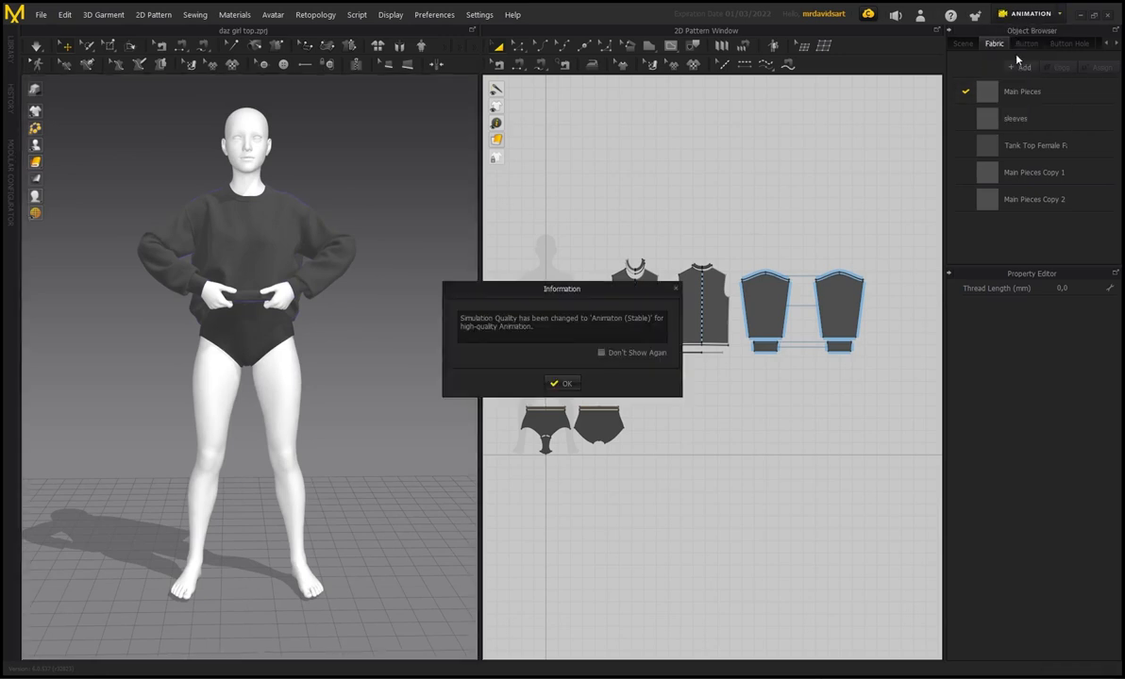
pyautogui.click(552, 381)
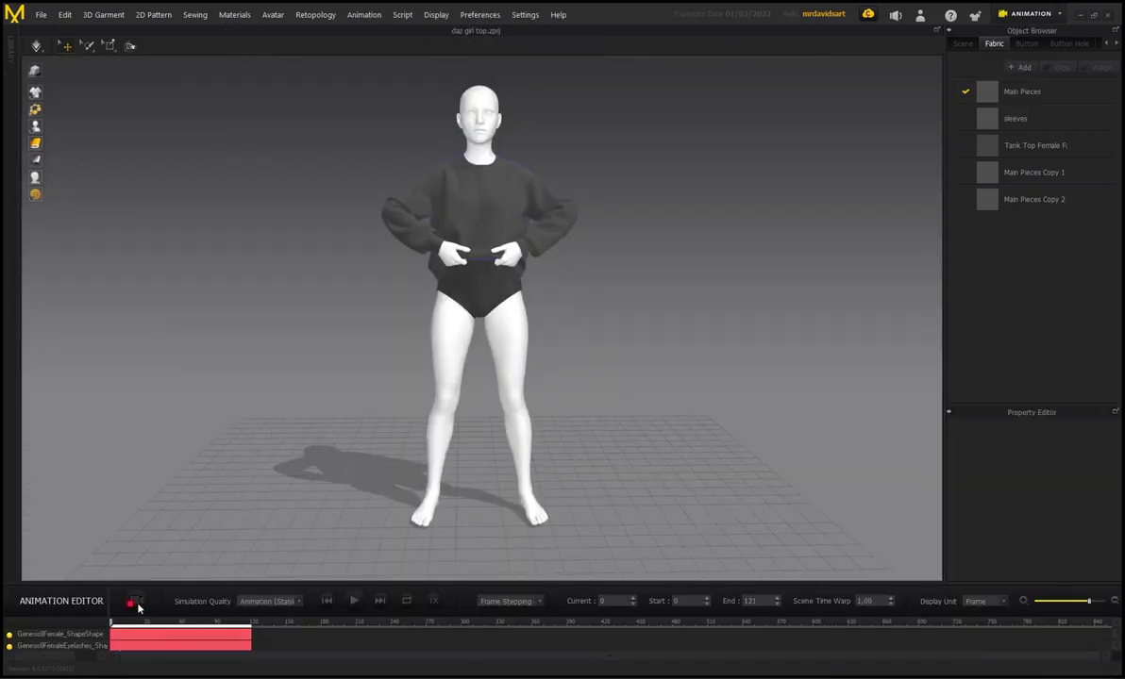
pyautogui.press('space')
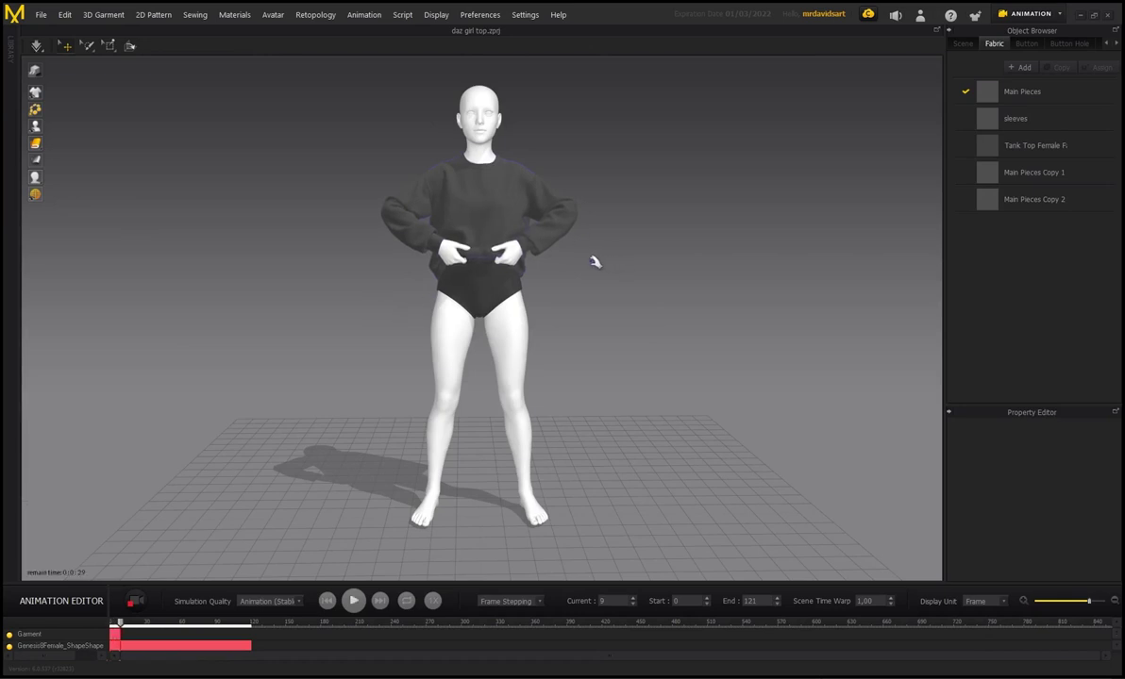
# - Watch the hands lift the sweatshirt during the recording, and stop recording before the final frame
pyautogui.scroll(5, 495, 223)
pyautogui.moveTo(495, 224); pyautogui.dragTo(583, 209, button='right')
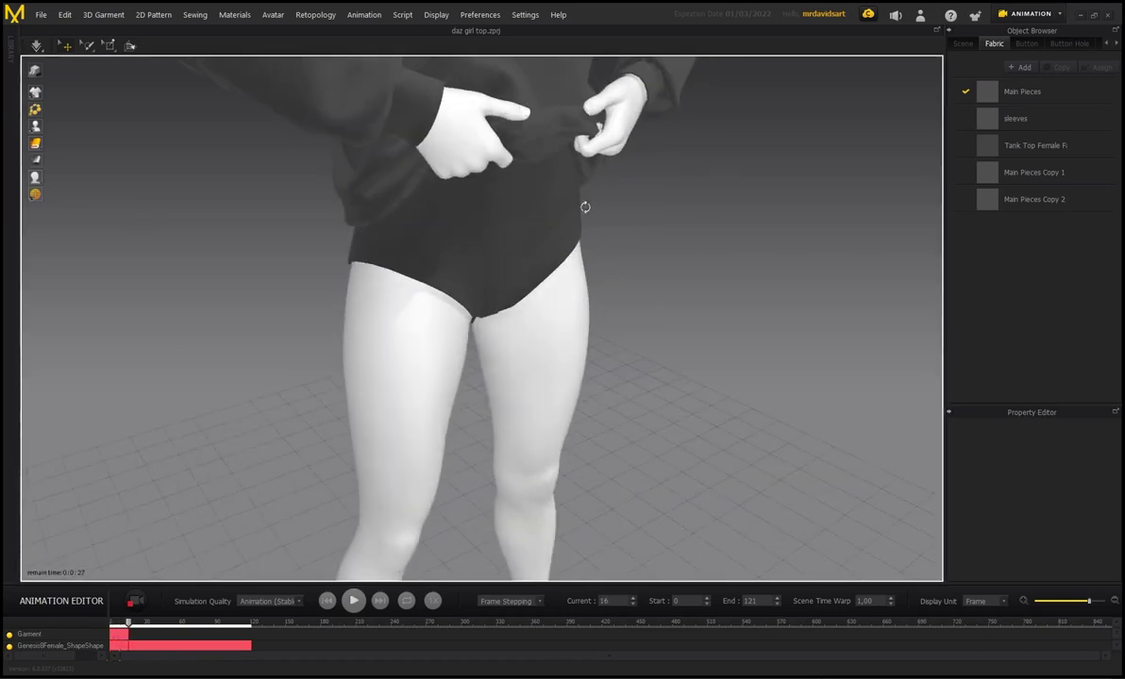
pyautogui.moveTo(583, 208); pyautogui.dragTo(545, 269, button='middle')
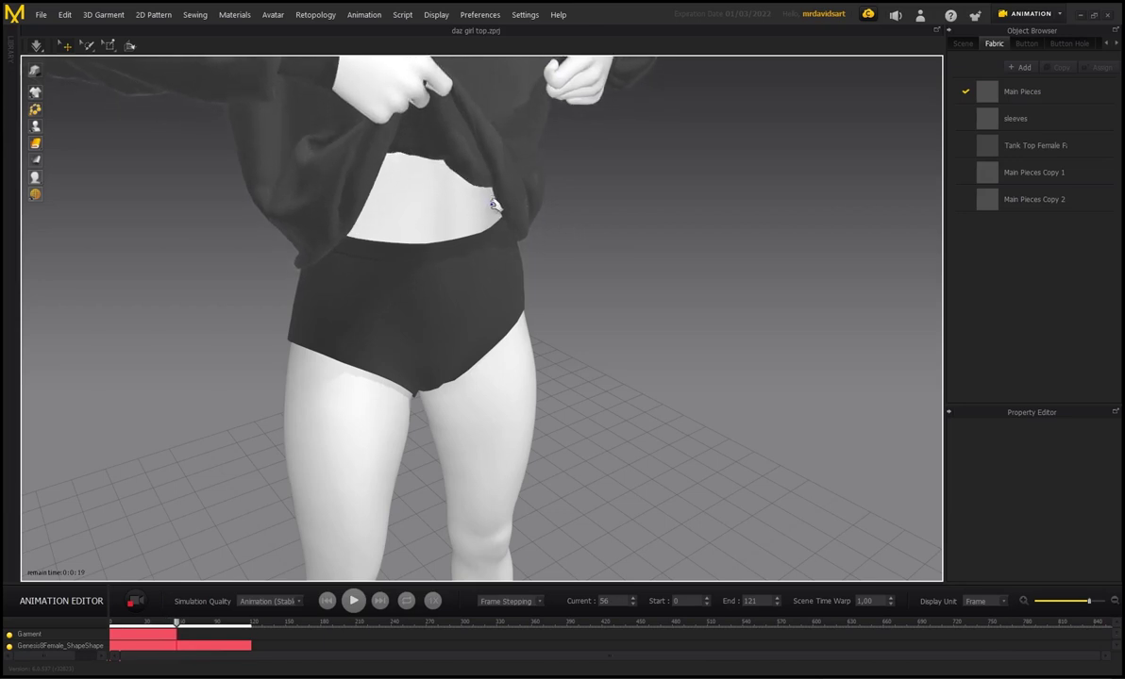
pyautogui.scroll(-6, 492, 202)
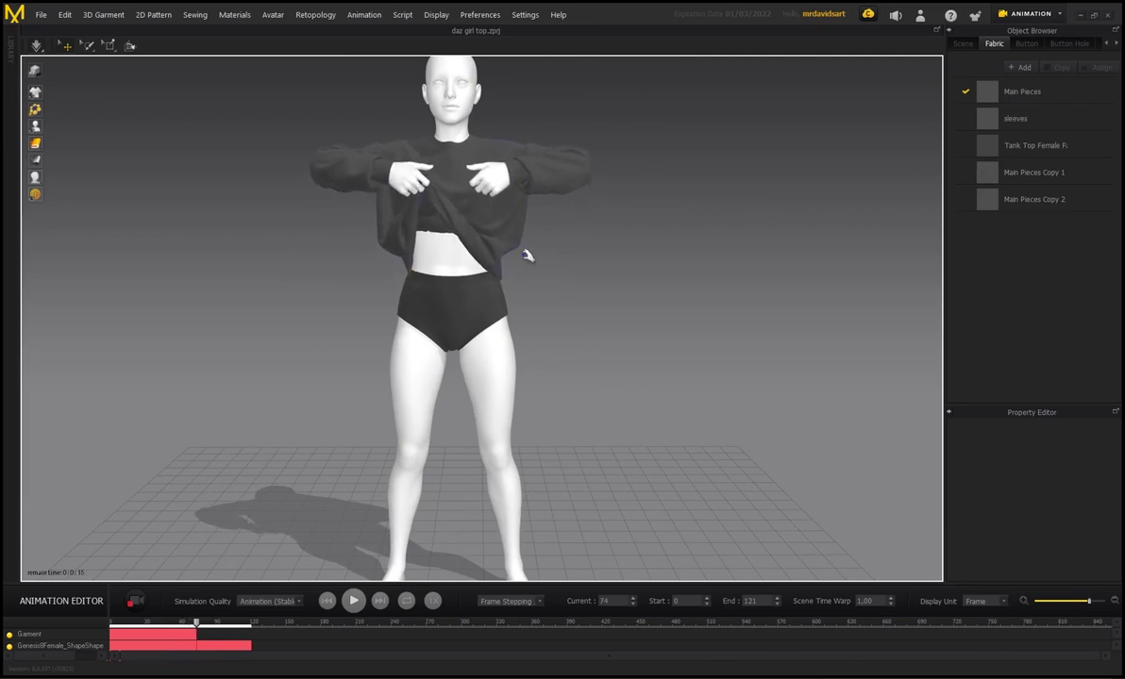
pyautogui.scroll(-2, 528, 261)
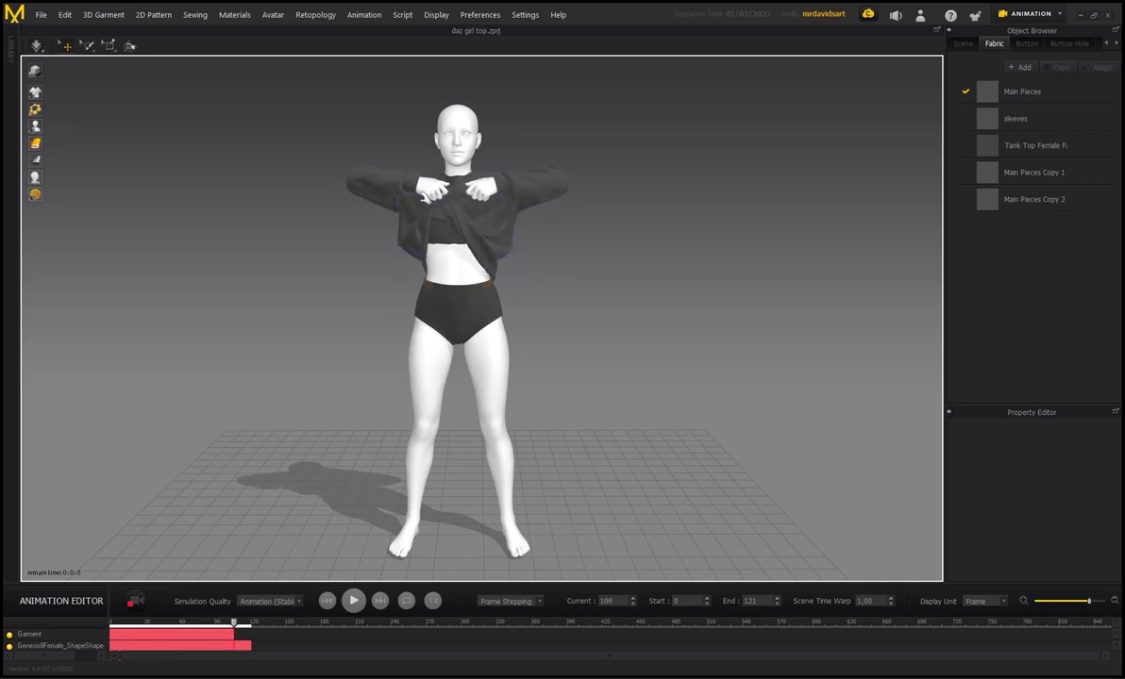
pyautogui.click(135, 601)
# - Rewind to frame 0 and play back the recorded garment animation, checking the lifted hem
pyautogui.moveTo(237, 625); pyautogui.dragTo(110, 622)
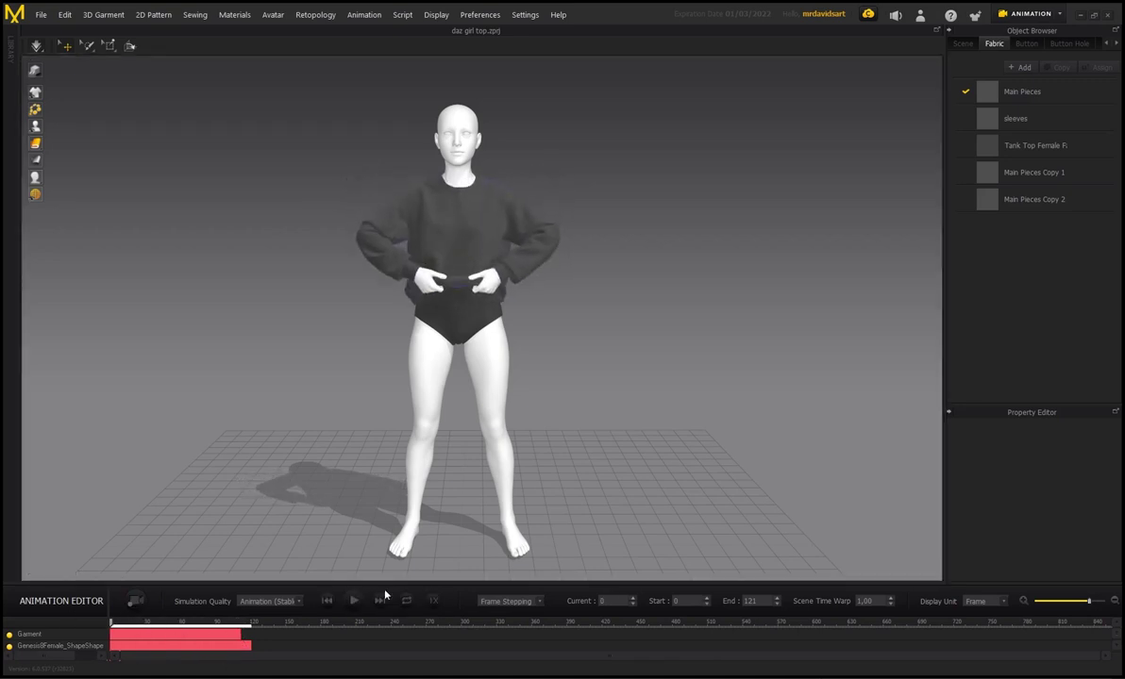
pyautogui.click(355, 601)
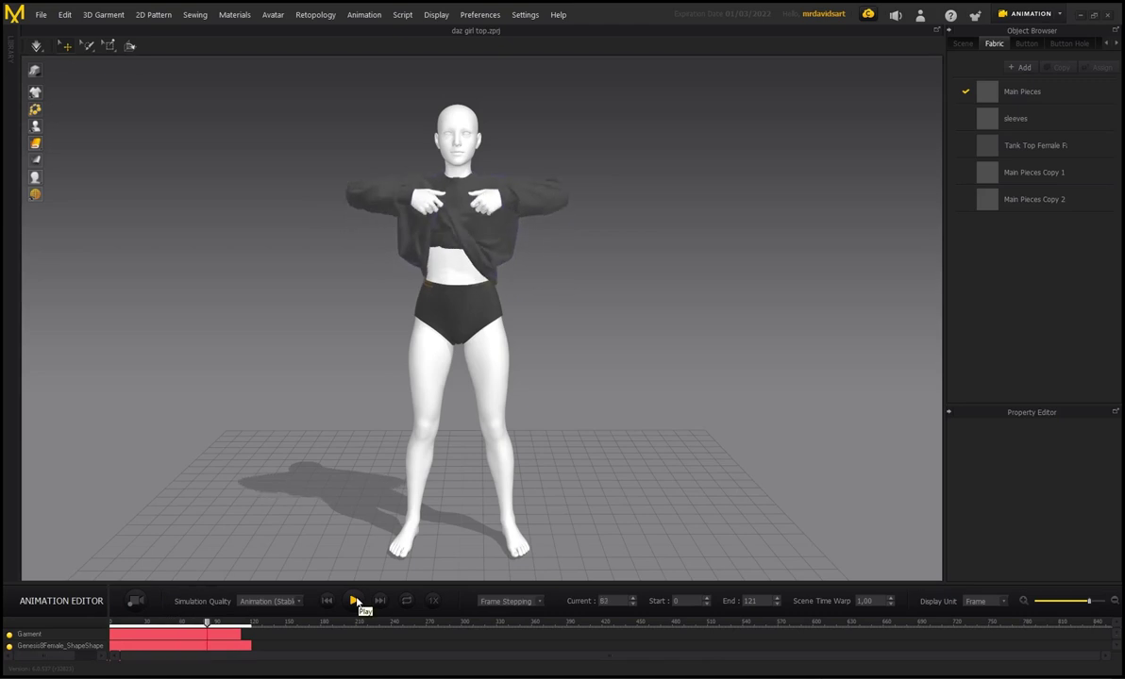
pyautogui.scroll(5, 455, 310)
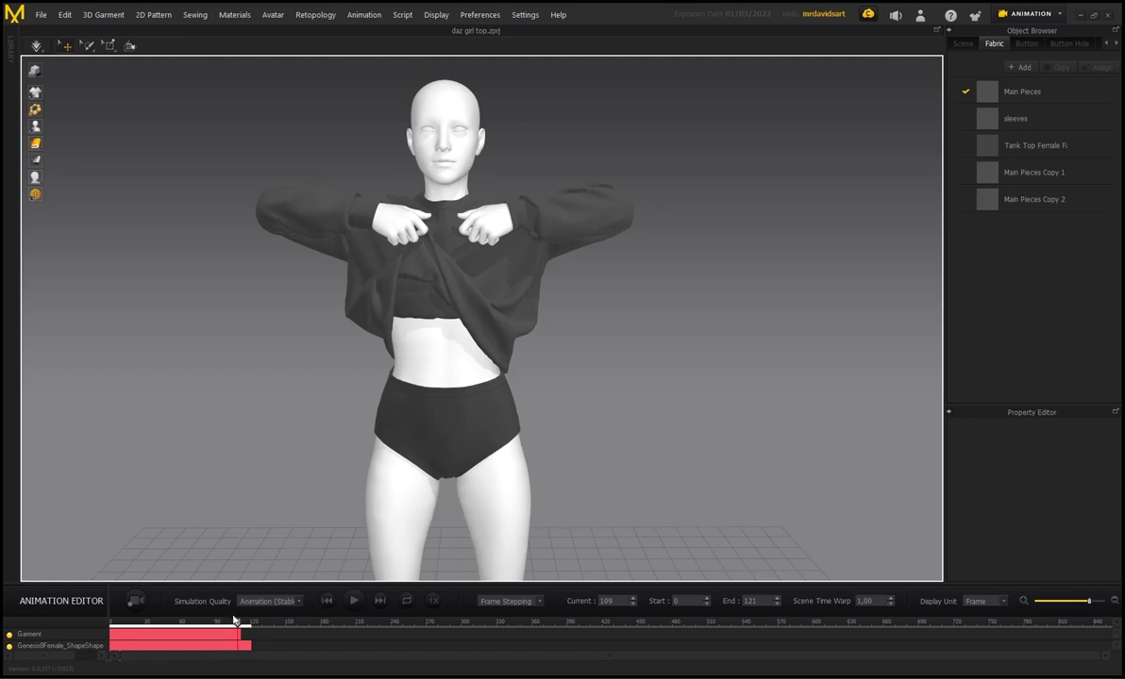
# - Return to Simulation mode and tack the sweatshirt's lower front to the inside of the avatar's left hand
pyautogui.click(1062, 14)
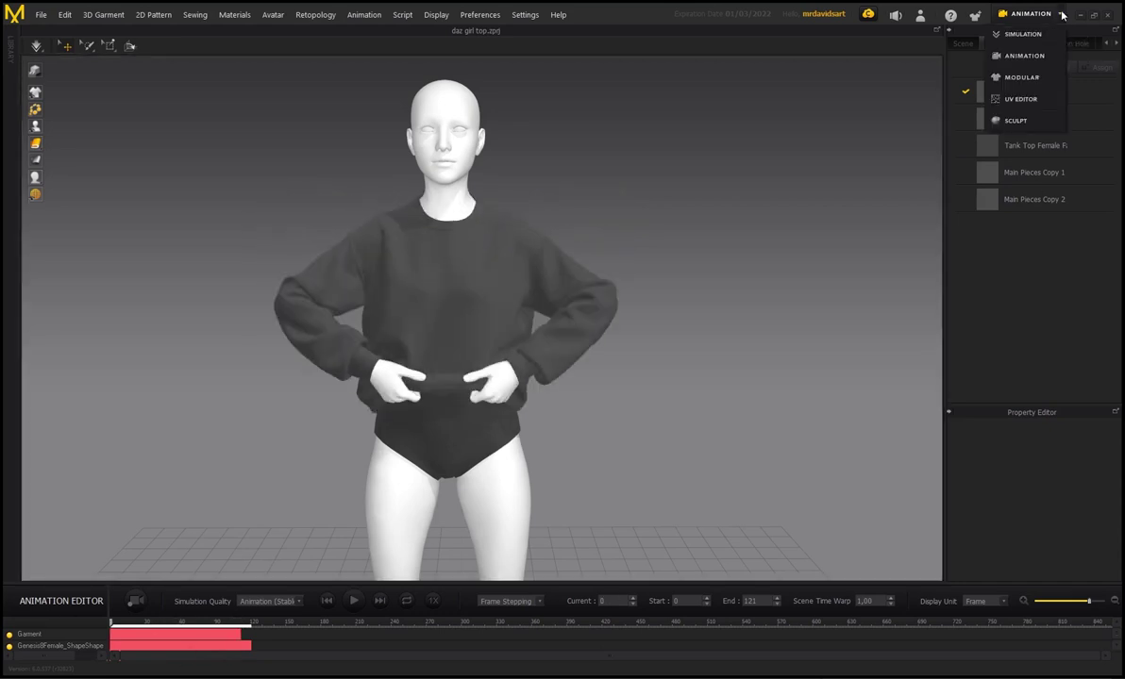
pyautogui.click(1022, 34)
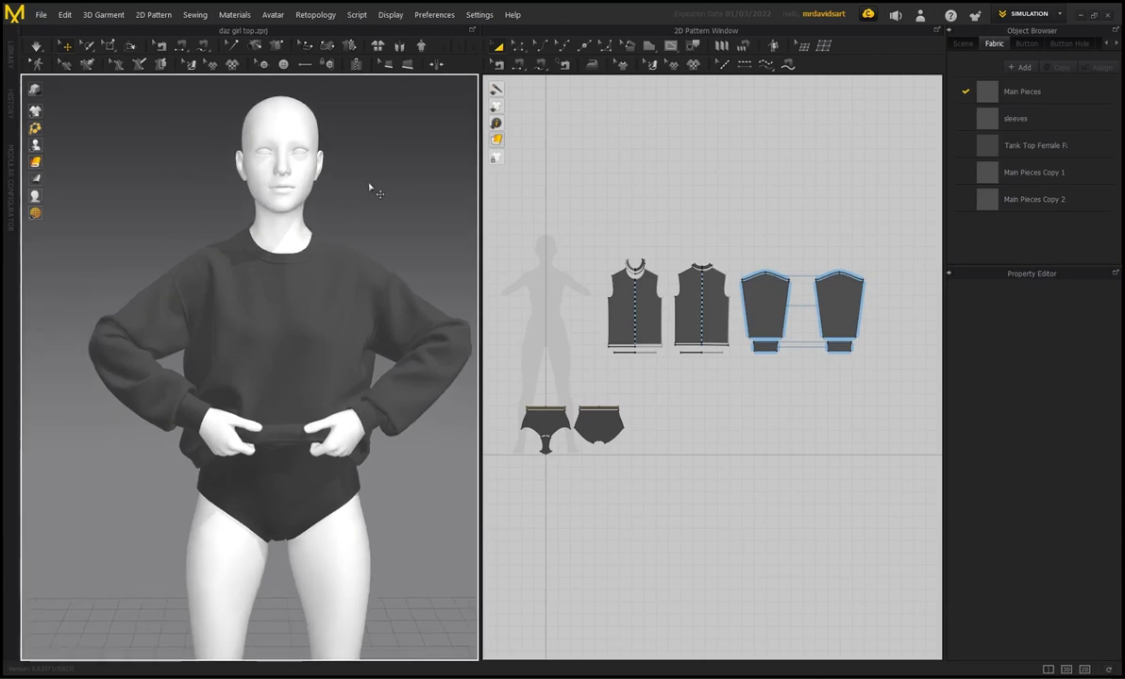
pyautogui.click(279, 46)
pyautogui.scroll(2, 361, 208)
pyautogui.moveTo(361, 178); pyautogui.dragTo(294, 195, button='right')
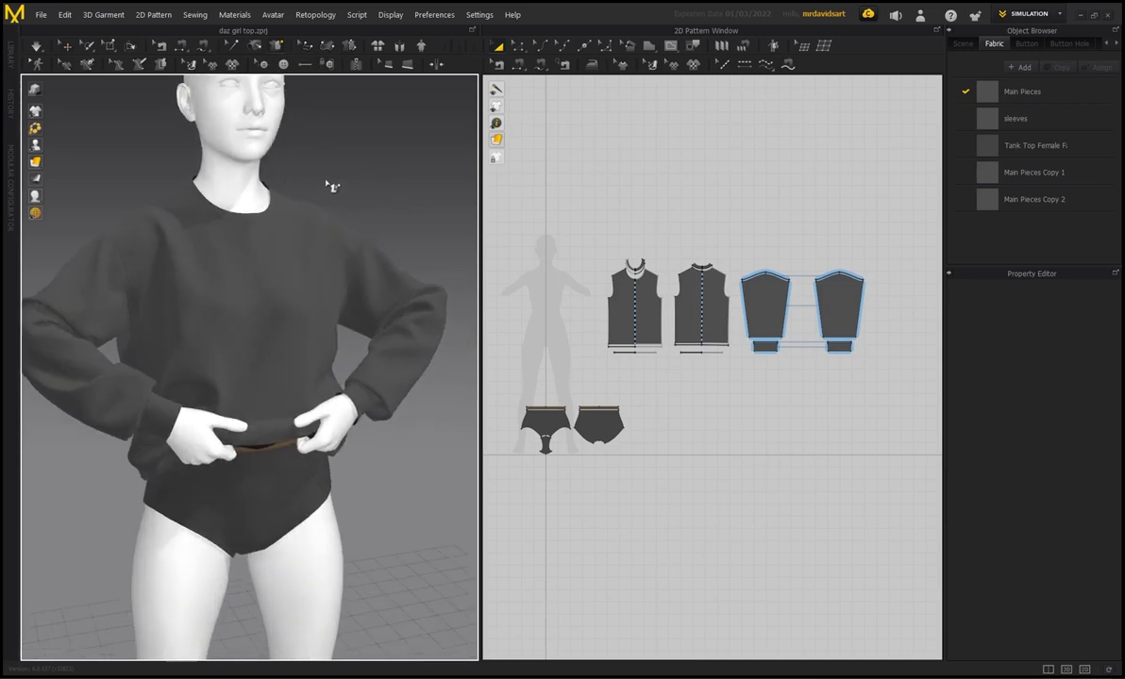
pyautogui.scroll(5, 389, 490)
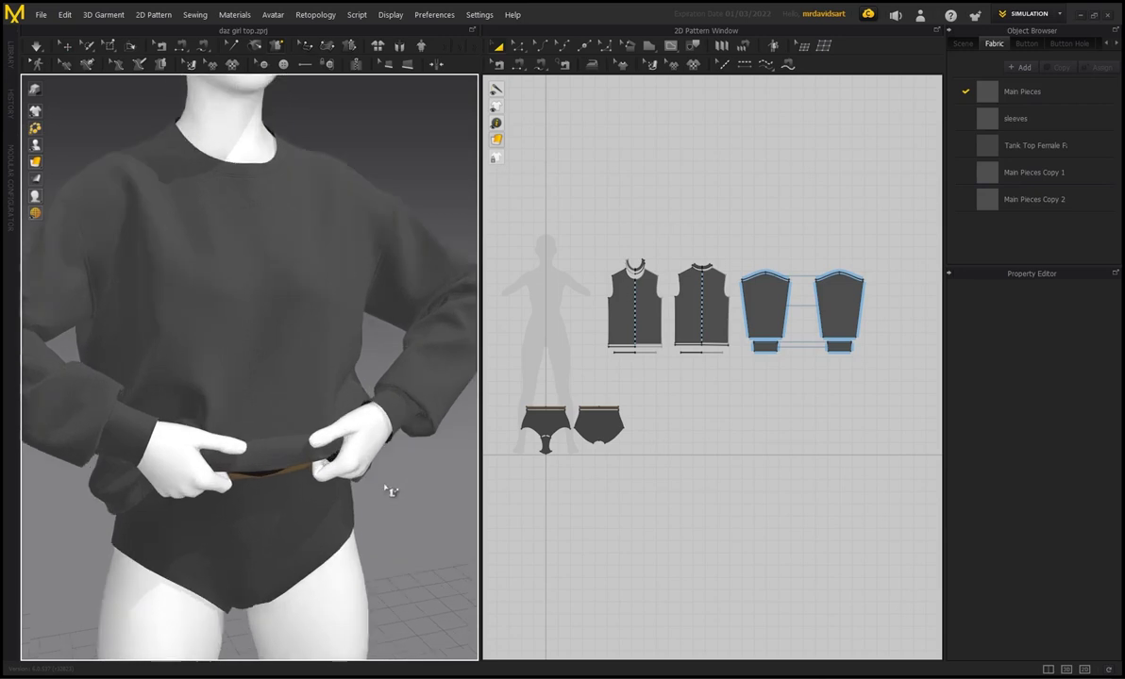
pyautogui.moveTo(337, 372); pyautogui.dragTo(273, 351, button='right')
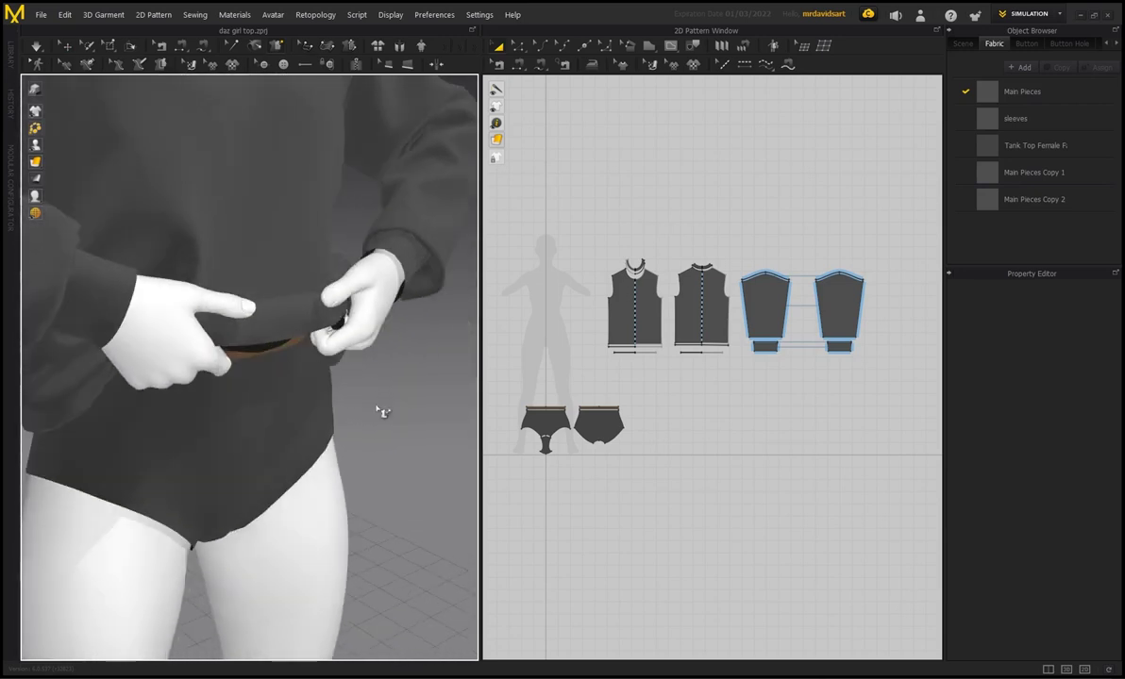
pyautogui.moveTo(382, 412); pyautogui.dragTo(293, 403, button='right')
pyautogui.hotkey('alt', '4')
pyautogui.moveTo(219, 349)
pyautogui.mouseDown(button='right')
pyautogui.moveTo(222, 332)
pyautogui.moveTo(227, 371)
pyautogui.mouseUp(button='right')
pyautogui.moveTo(316, 443); pyautogui.dragTo(251, 389, button='right')
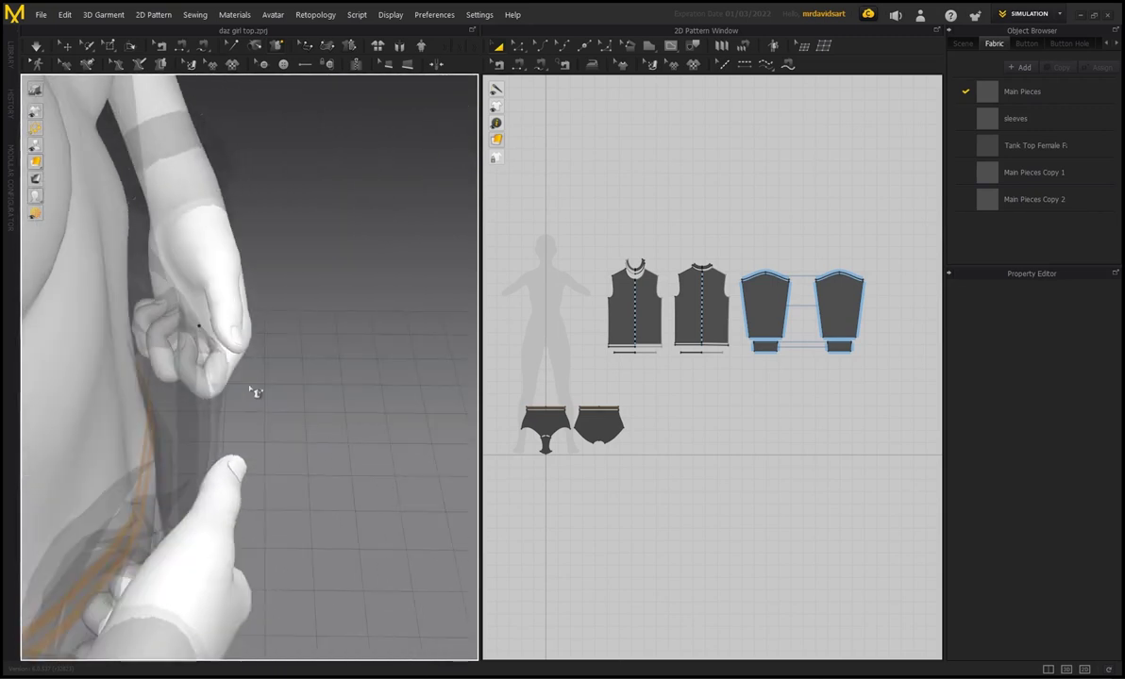
pyautogui.click(199, 307)
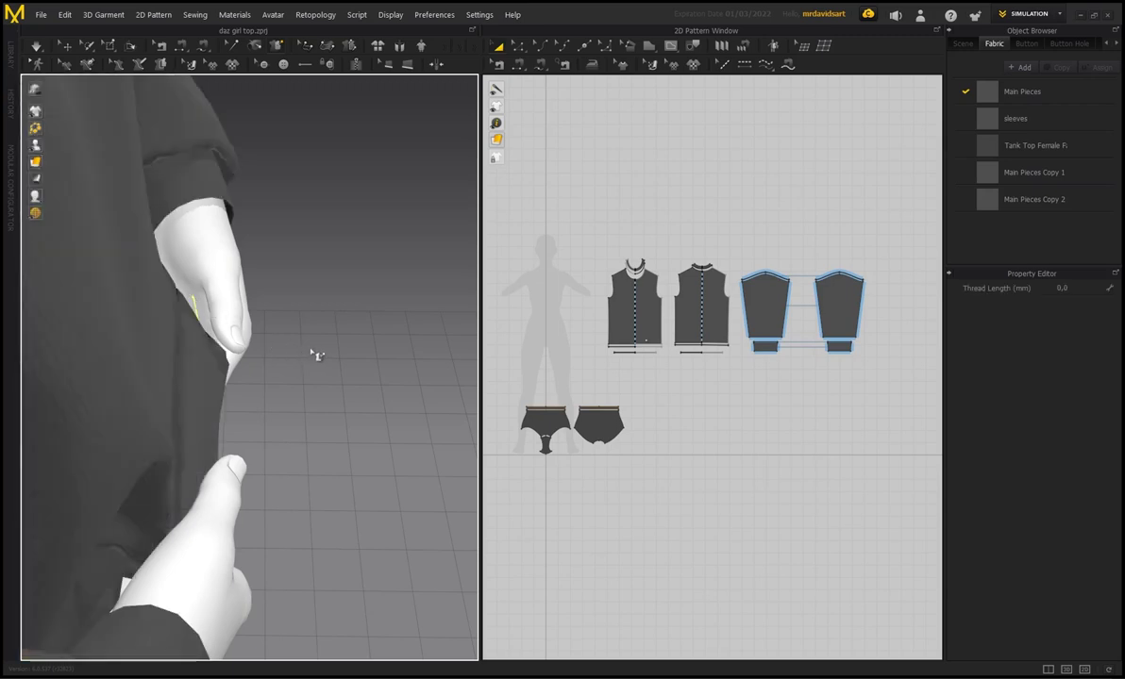
# - Simulate the garment so the tacked point pulls to the hand, and check the tack from several angles
pyautogui.moveTo(316, 355); pyautogui.dragTo(151, 130, button='right')
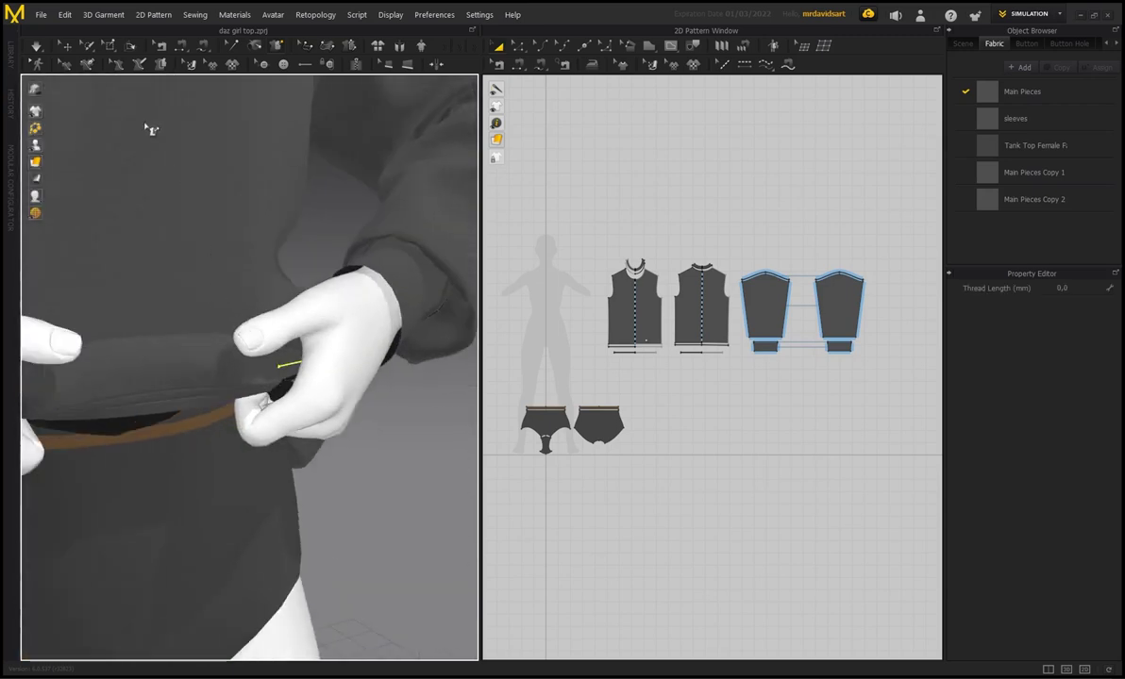
pyautogui.press('space')
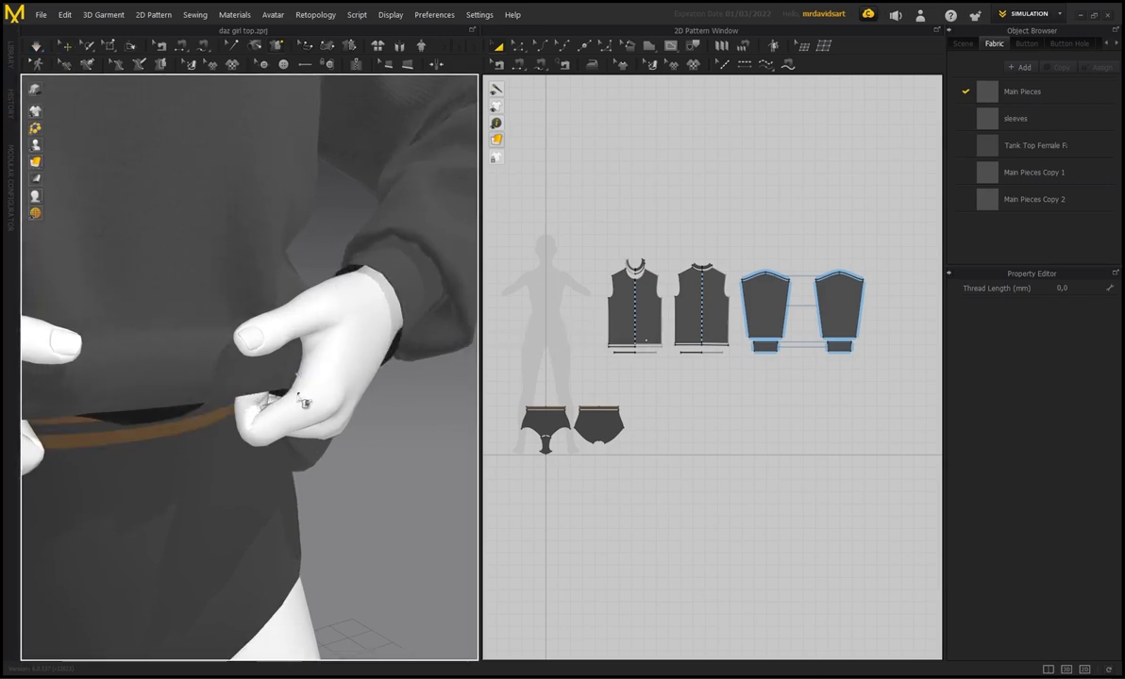
pyautogui.moveTo(297, 396); pyautogui.dragTo(242, 312, button='right')
pyautogui.scroll(1, 324, 377)
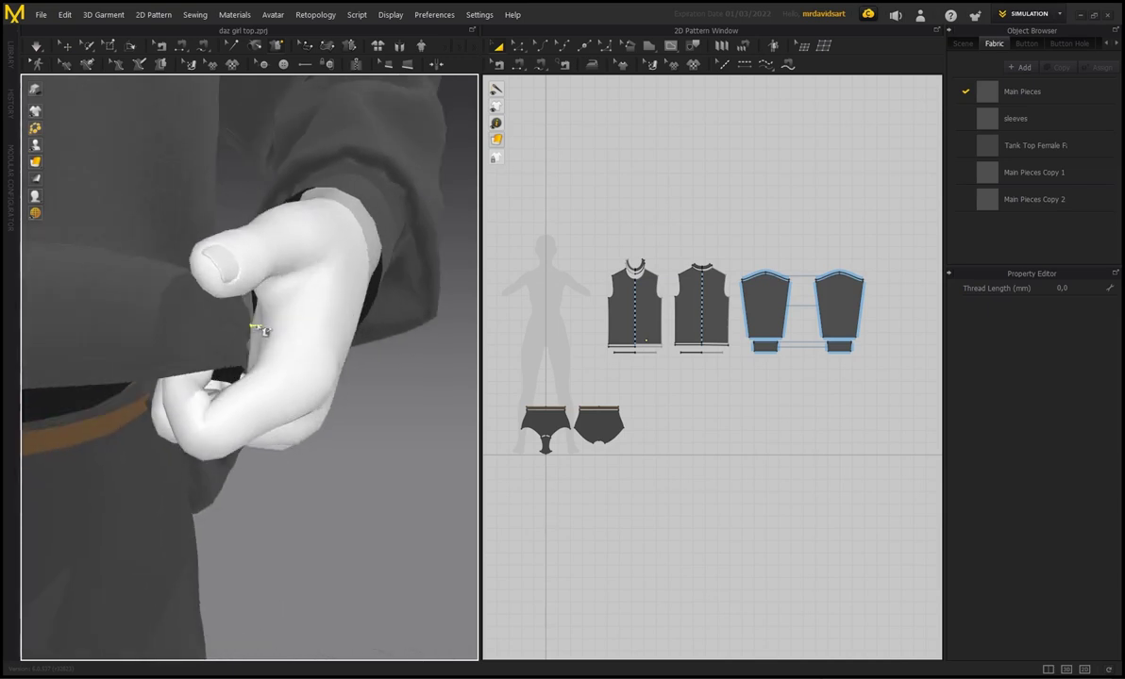
pyautogui.scroll(-1, 274, 344)
pyautogui.moveTo(271, 351); pyautogui.dragTo(325, 366, button='right')
pyautogui.scroll(-3, 324, 366)
pyautogui.scroll(-3, 325, 367)
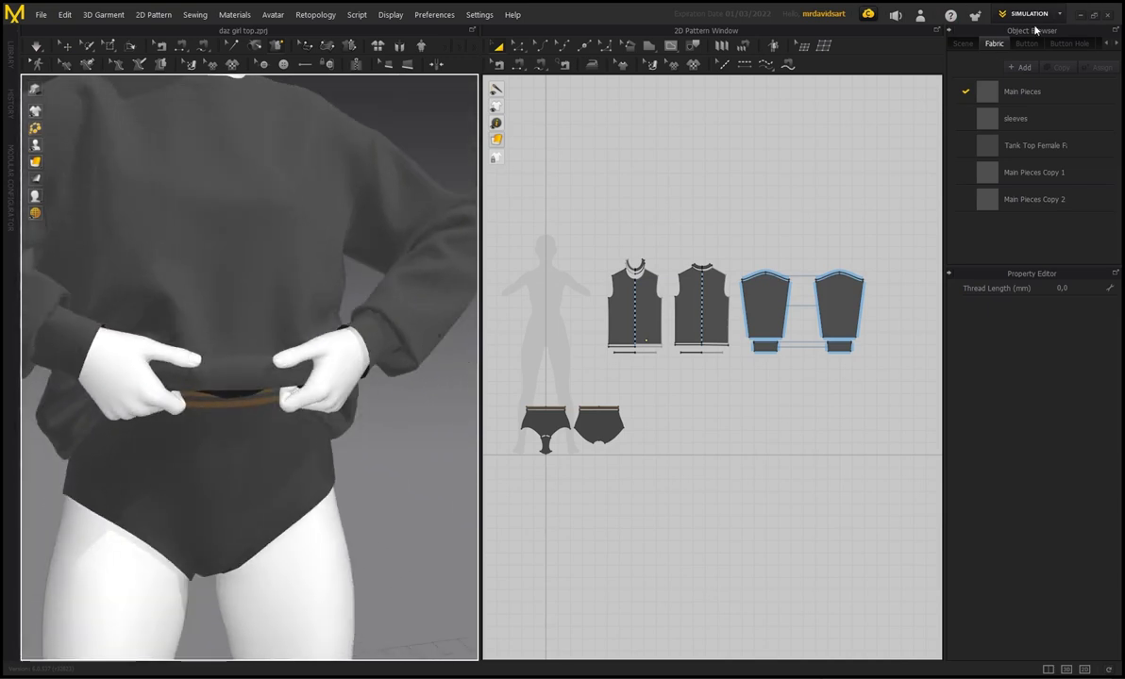
# - Record the garment simulation again in Animation mode with the hem in view, and stop at about frame 75
pyautogui.click(1057, 14)
pyautogui.click(1024, 57)
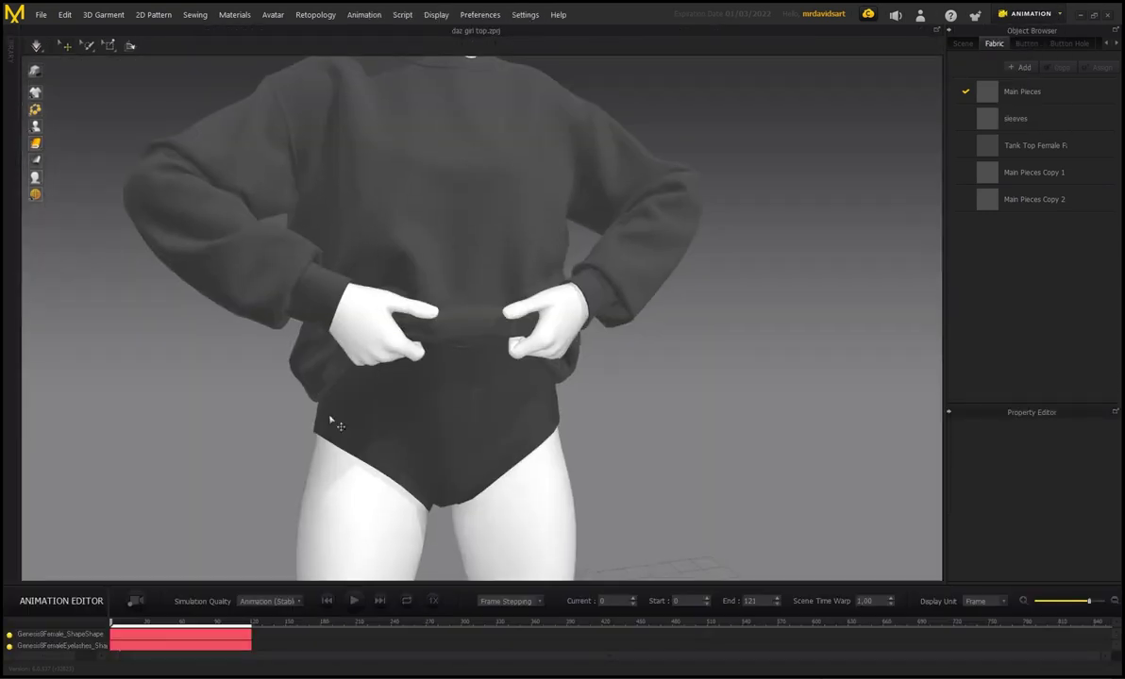
pyautogui.moveTo(525, 338); pyautogui.dragTo(459, 341, button='middle')
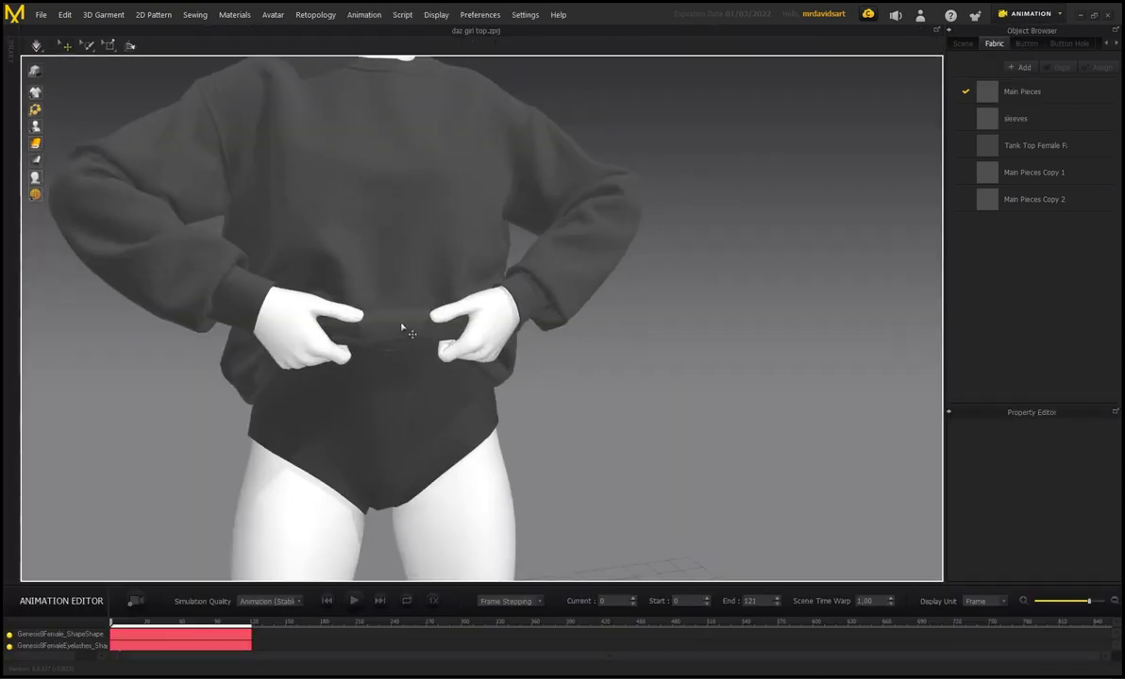
pyautogui.click(132, 602)
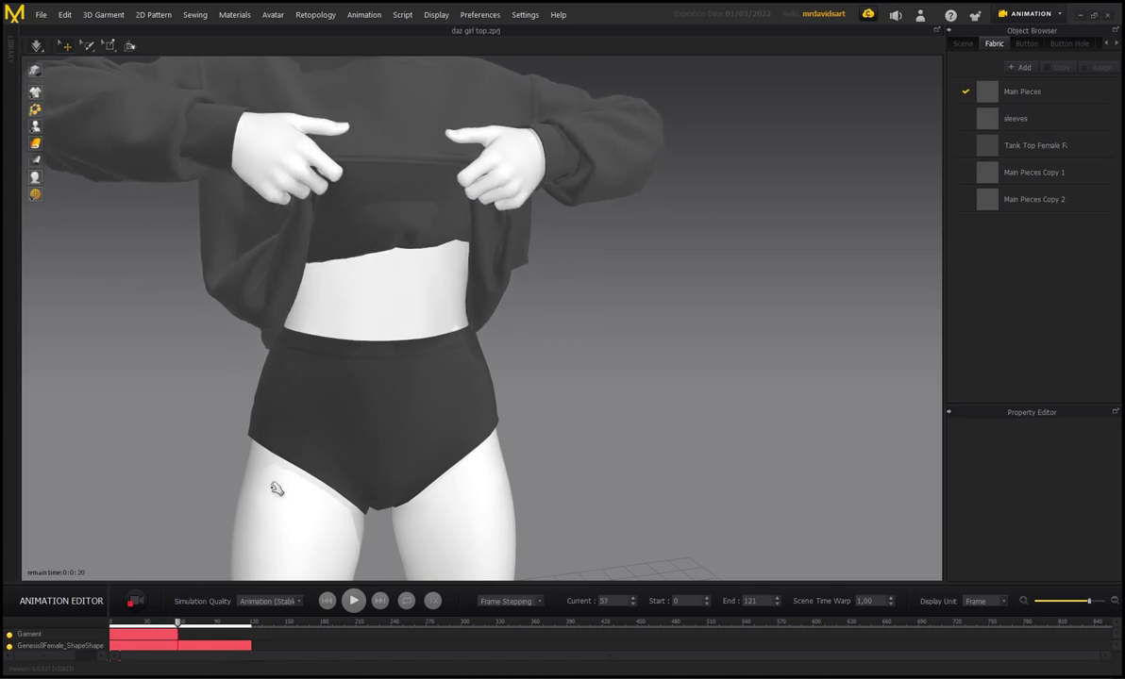
pyautogui.click(131, 603)
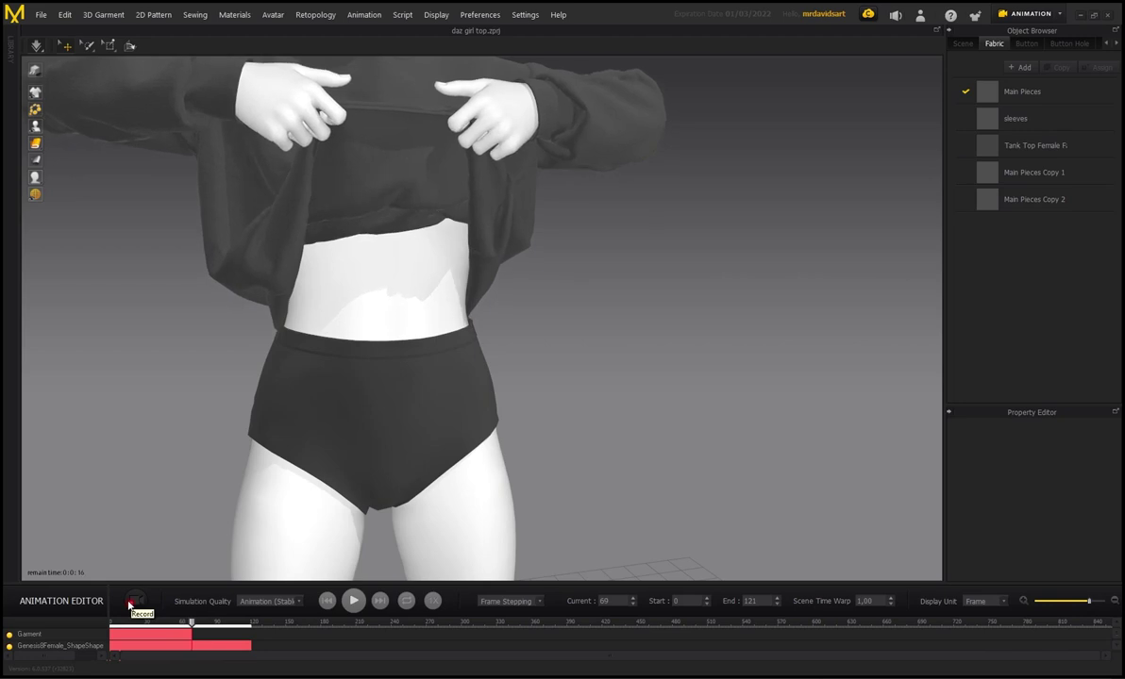
pyautogui.click(132, 603)
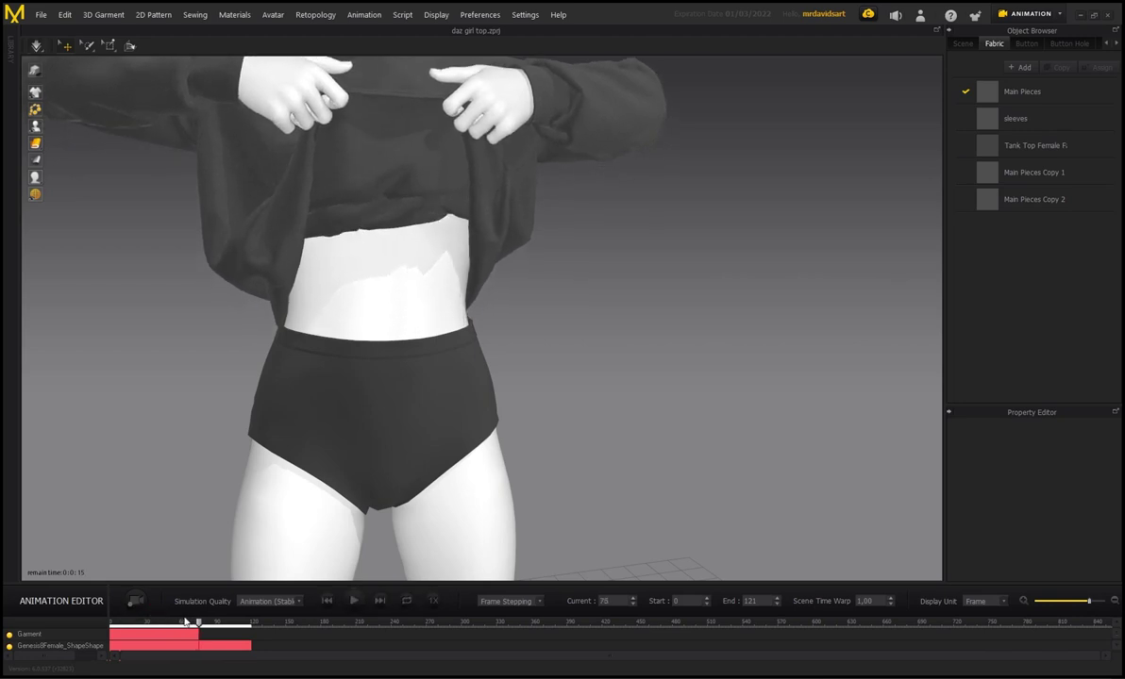
# - Rewind the animation to frame 0 and return to Simulation mode
pyautogui.moveTo(200, 626); pyautogui.dragTo(83, 627)
pyautogui.click(1031, 14)
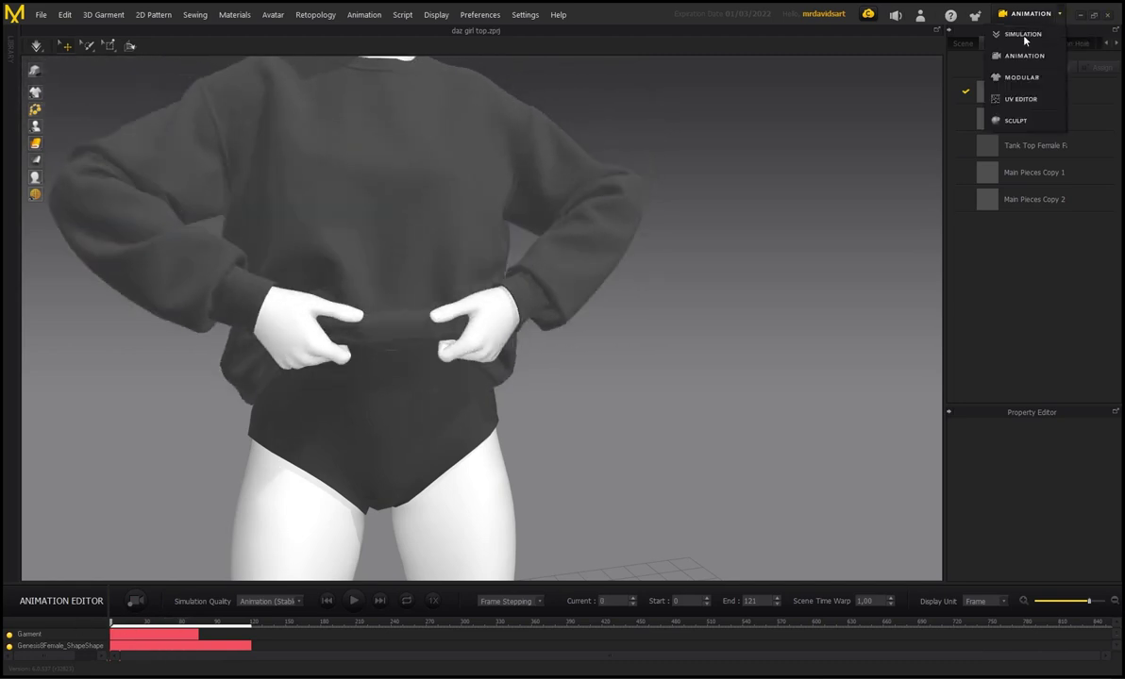
pyautogui.click(1023, 35)
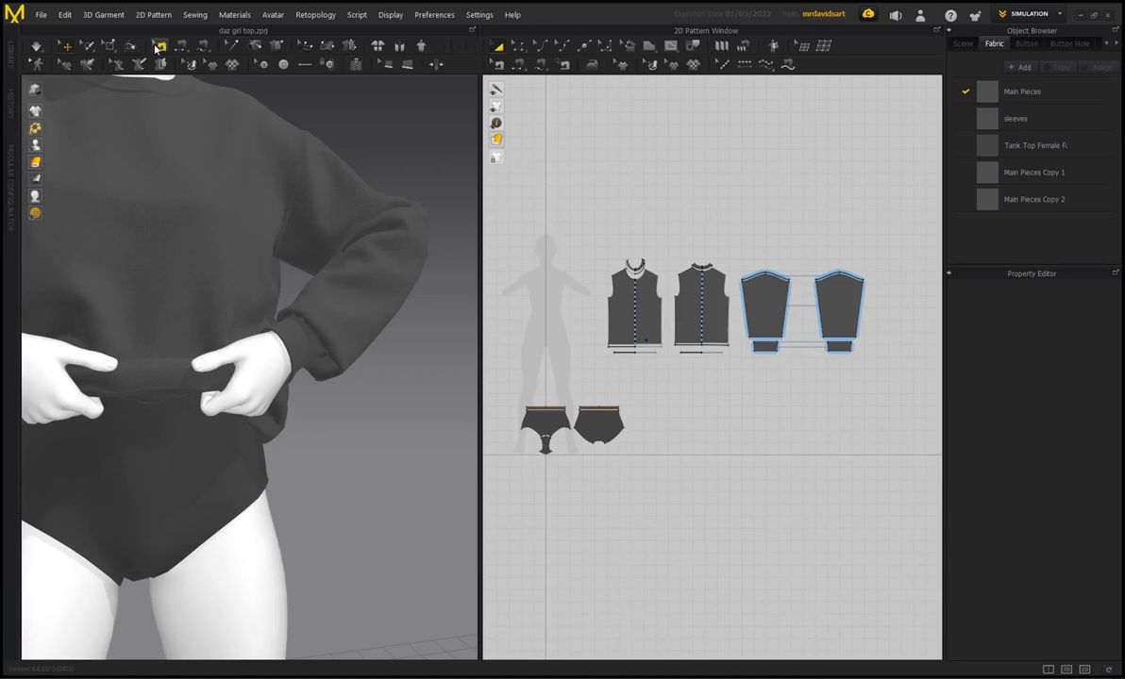
# - Examine the tack points on the sweatshirt's front pattern, and select all the sweatshirt's pattern pieces for inspection
pyautogui.moveTo(246, 382); pyautogui.dragTo(265, 114, button='right')
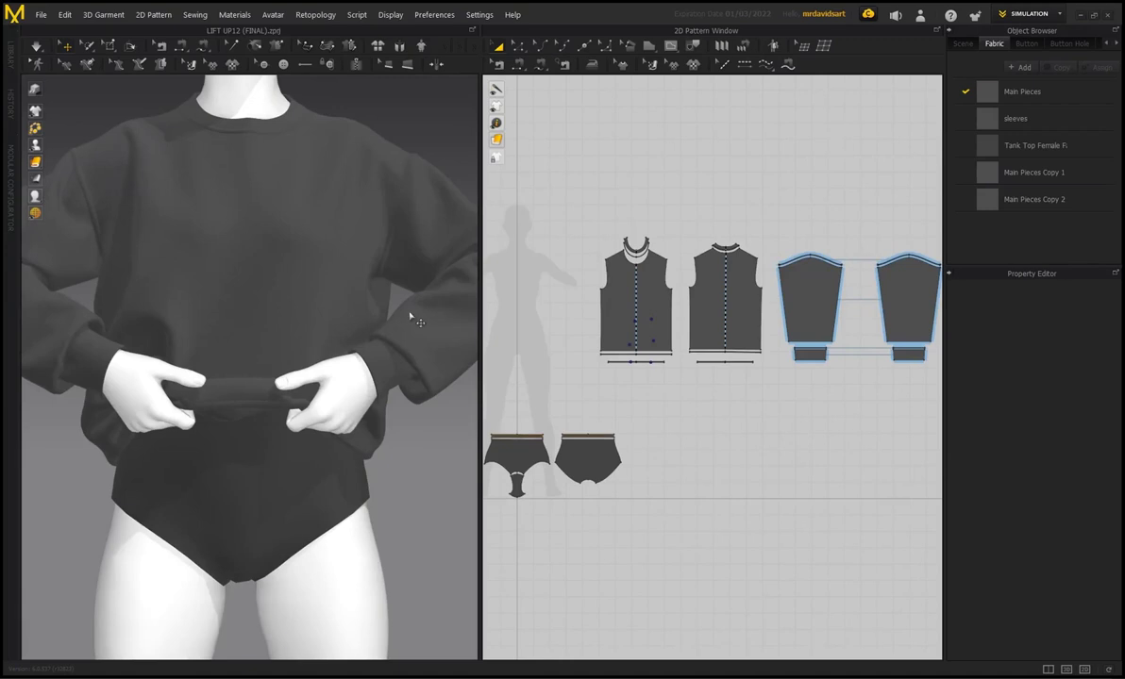
pyautogui.scroll(4, 661, 340)
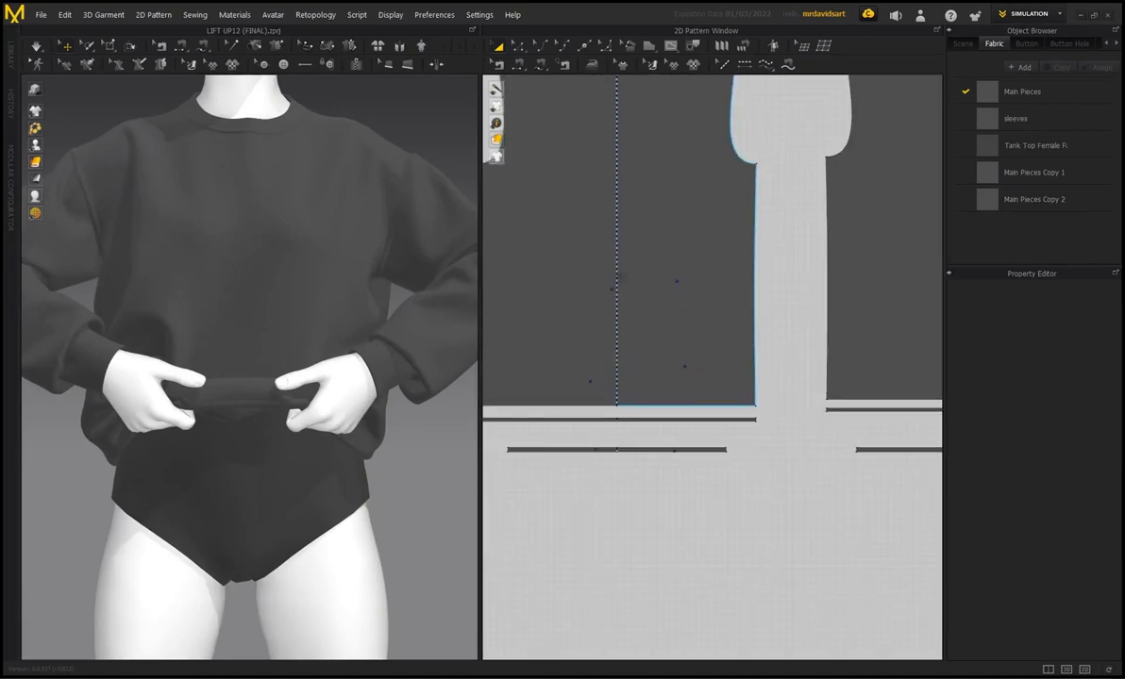
pyautogui.scroll(-2, 661, 340)
pyautogui.scroll(3, 615, 296)
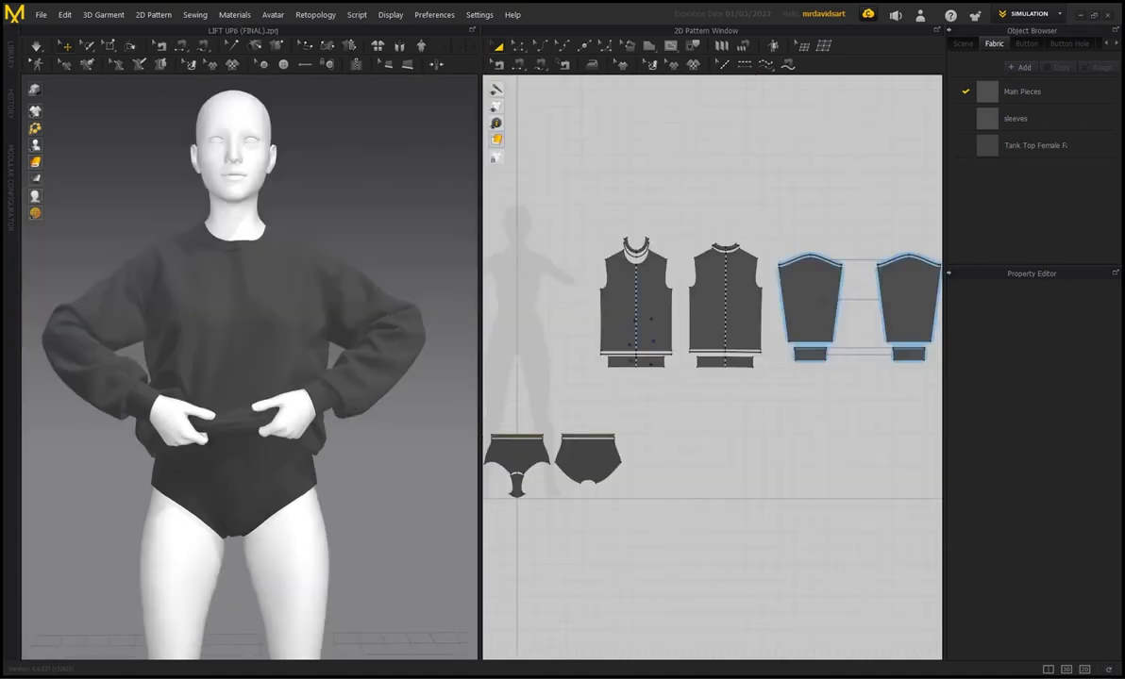
pyautogui.scroll(-2, 695, 283)
pyautogui.moveTo(596, 218); pyautogui.dragTo(892, 371)
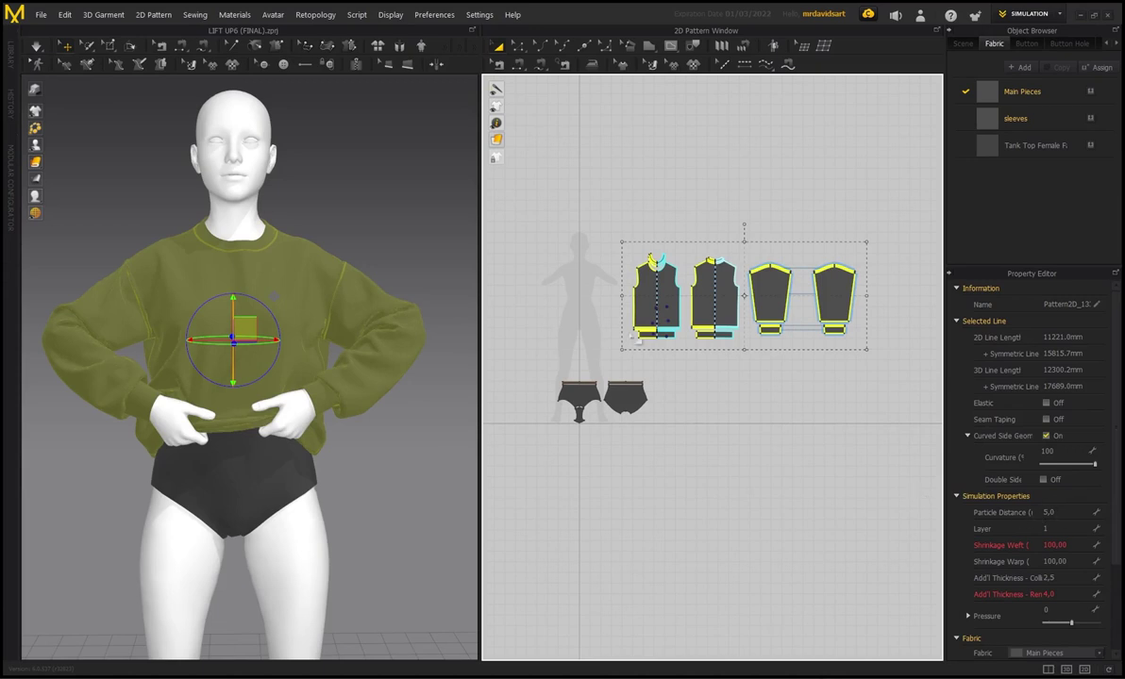
# - Switch to Animation mode, play back the recorded sweatshirt lift and scrub it to about frame 79
pyautogui.click(1058, 14)
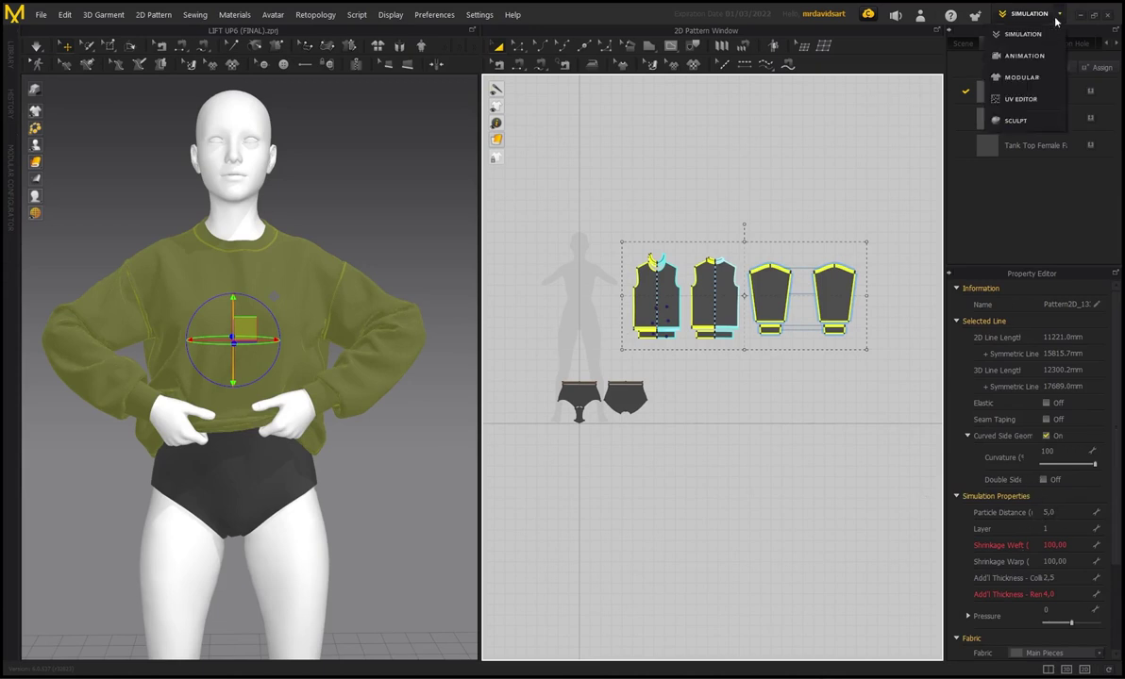
pyautogui.click(1023, 57)
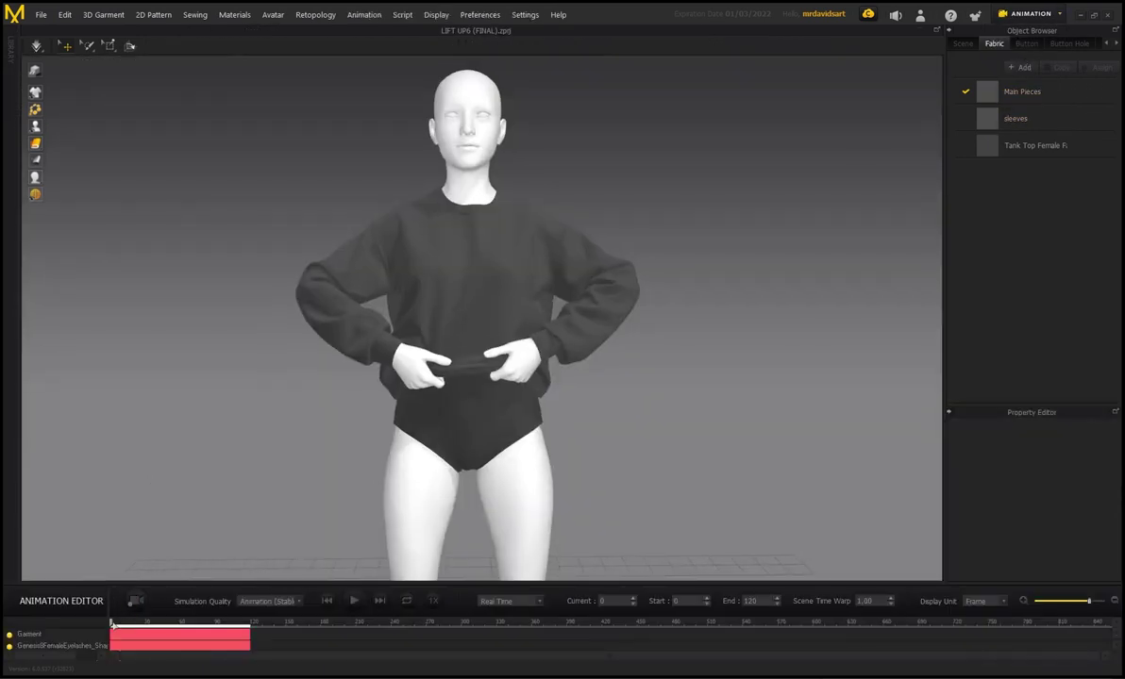
pyautogui.moveTo(113, 624)
pyautogui.mouseDown()
pyautogui.moveTo(248, 624)
pyautogui.moveTo(94, 624)
pyautogui.mouseUp()
pyautogui.click(354, 601)
pyautogui.click(508, 601)
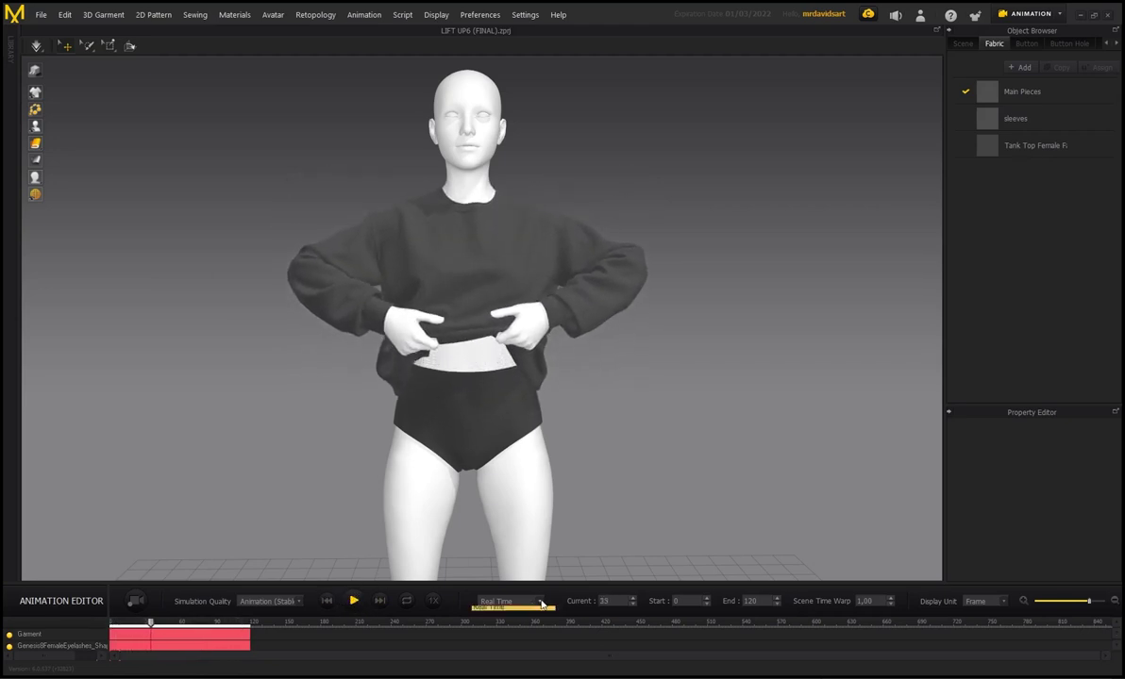
pyautogui.click(220, 628)
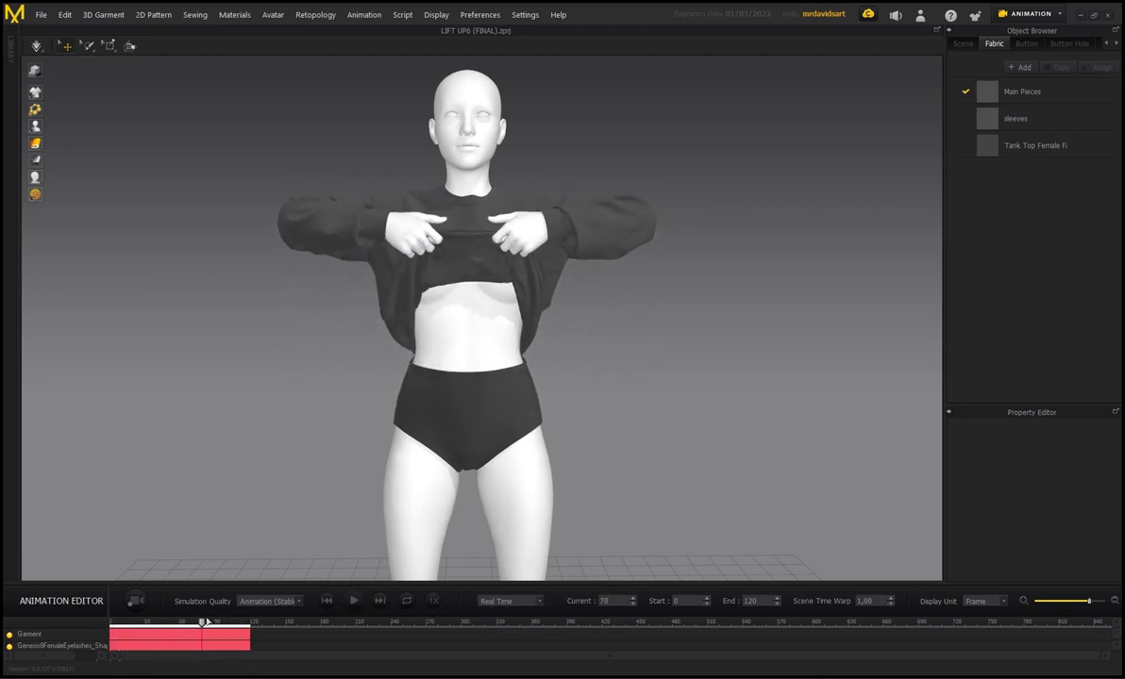
# - Review the Simulation Quality choices, keeping Animation (Stable)
pyautogui.click(274, 601)
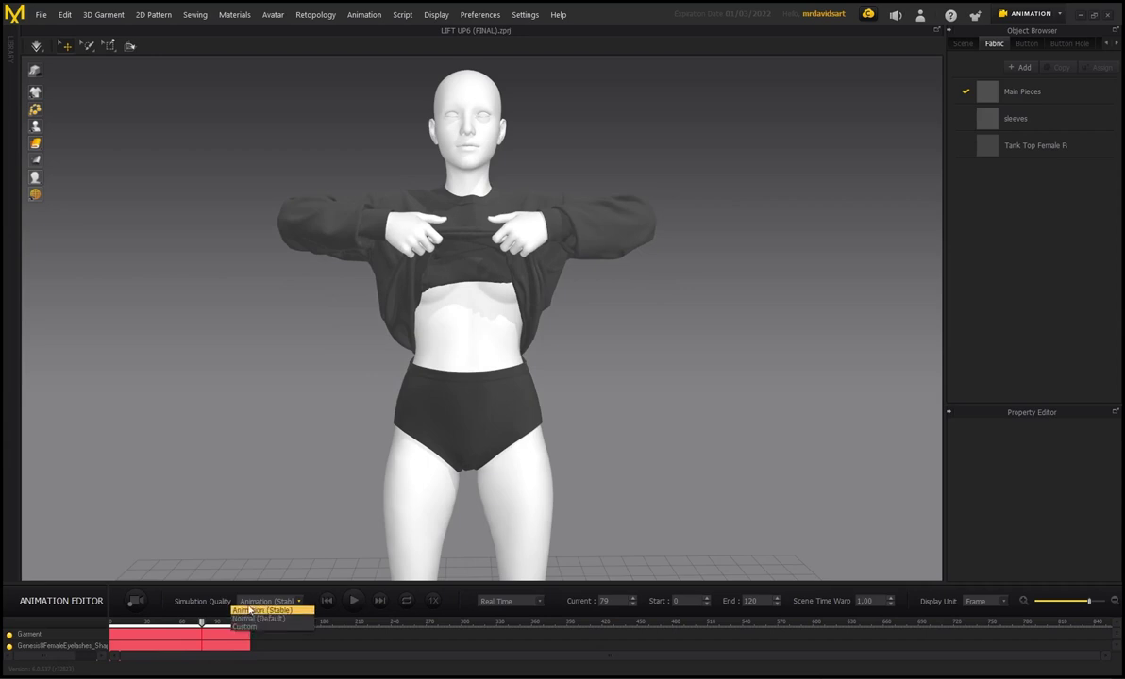
pyautogui.click(202, 595)
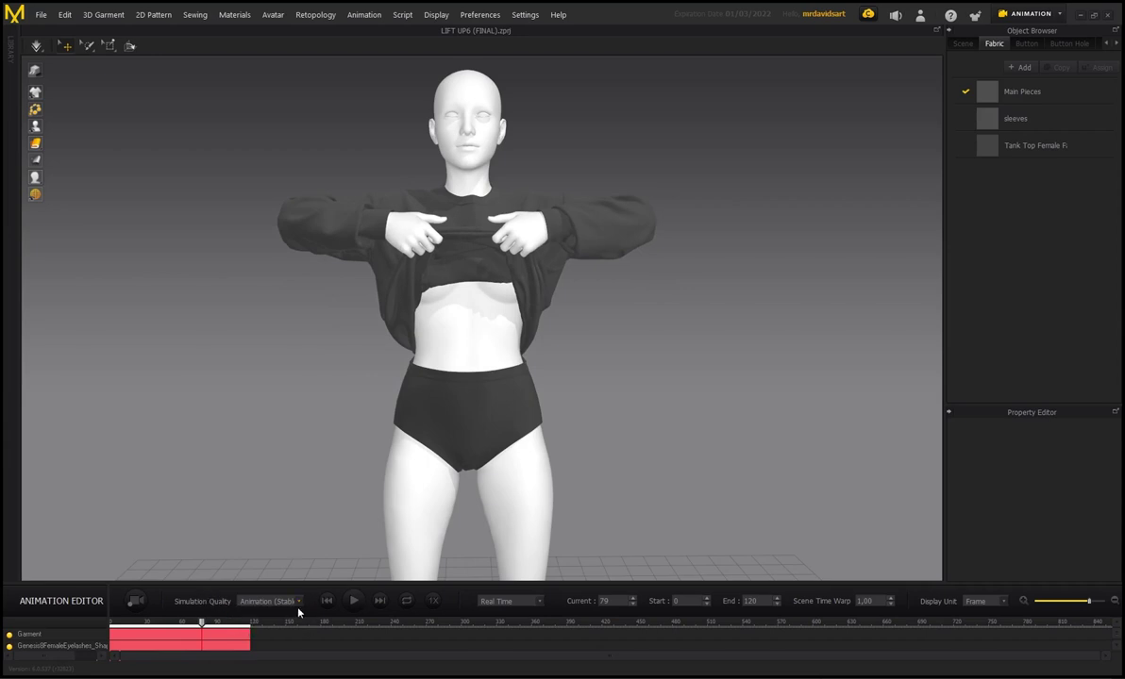
pyautogui.click(299, 604)
pyautogui.click(211, 596)
# - Replay the lift animation from the start, rewind it to frame 0 and return to Simulation mode
pyautogui.moveTo(203, 625); pyautogui.dragTo(109, 625)
pyautogui.click(354, 603)
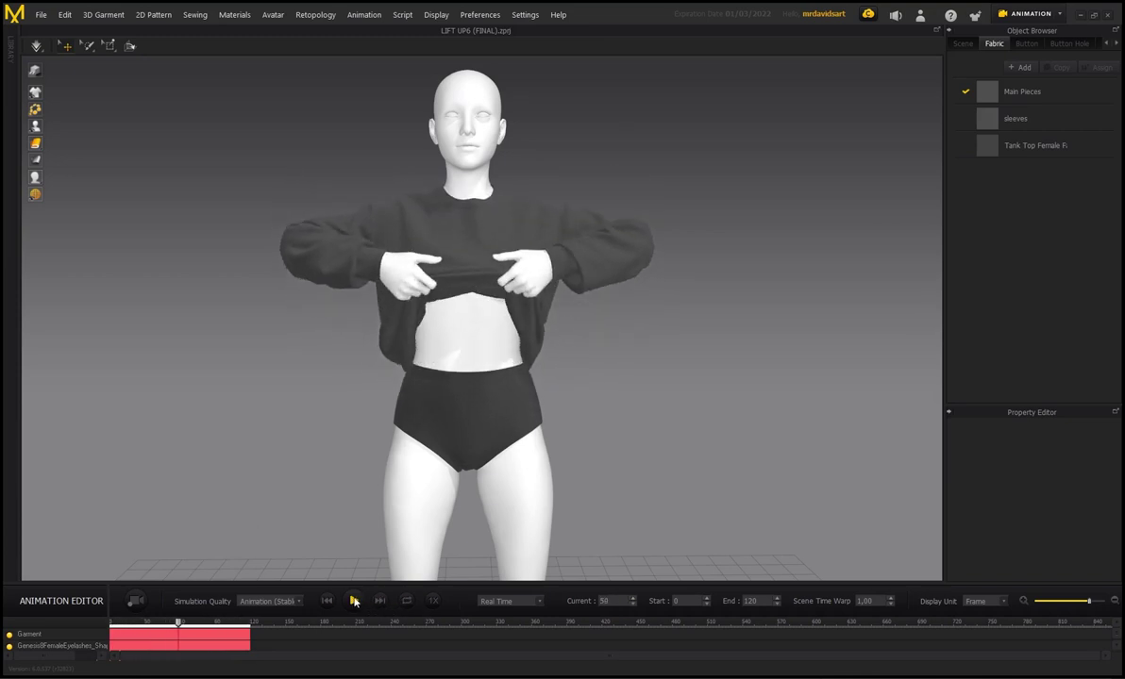
pyautogui.click(354, 601)
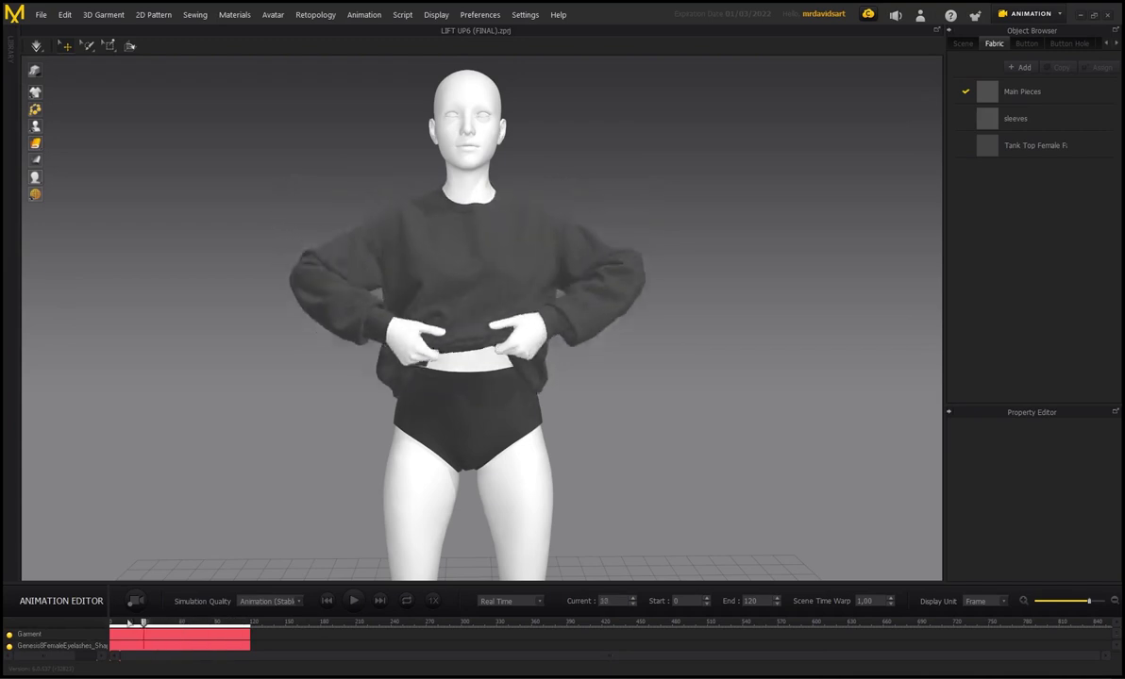
pyautogui.click(1055, 17)
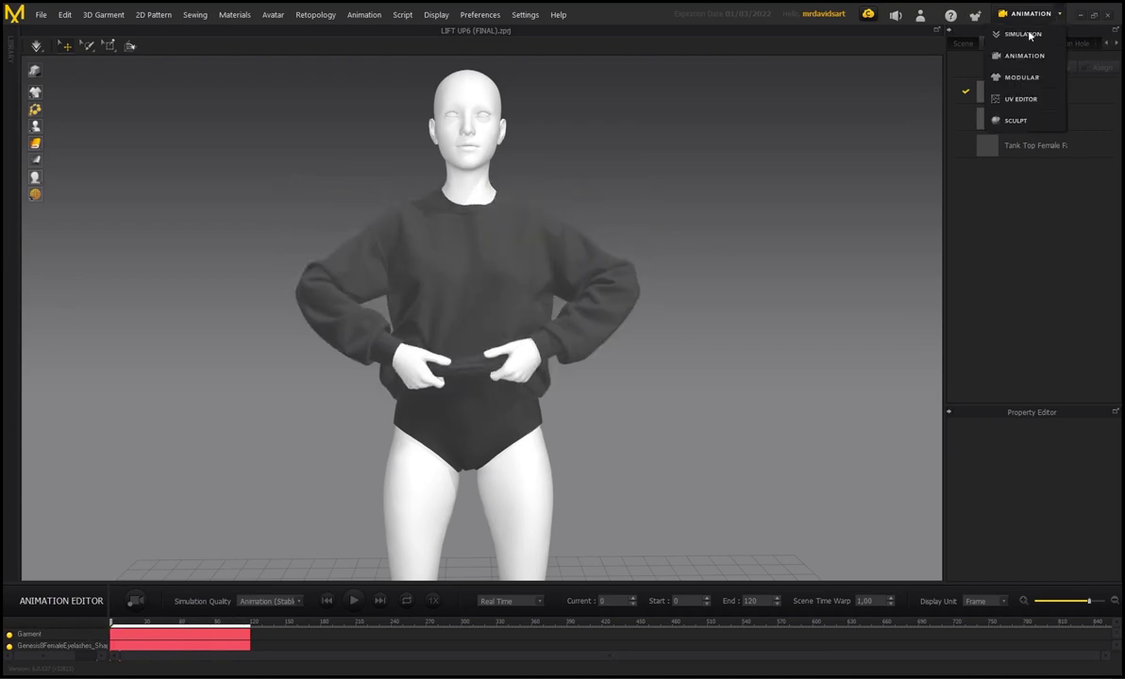
pyautogui.click(1023, 34)
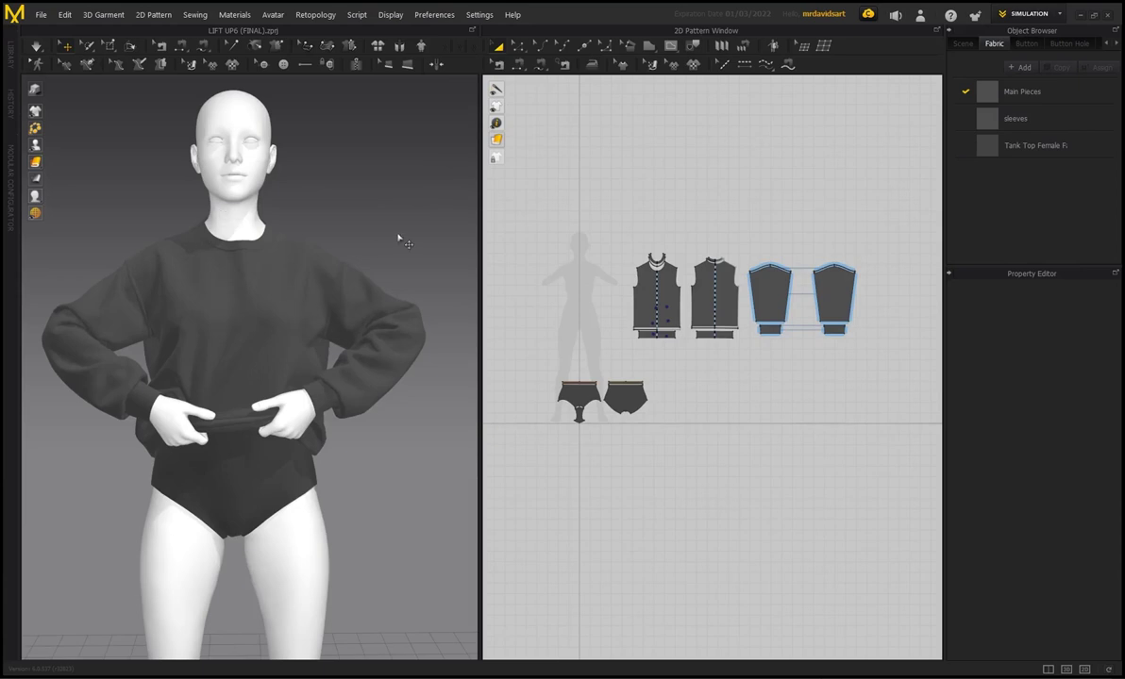
# - Select all pattern pieces of the outfit and start an Alembic (HDF5) export
pyautogui.scroll(-1, 363, 230)
pyautogui.moveTo(363, 231); pyautogui.dragTo(376, 235, button='right')
pyautogui.moveTo(97, 138); pyautogui.dragTo(120, 117, button='middle')
pyautogui.click(64, 15)
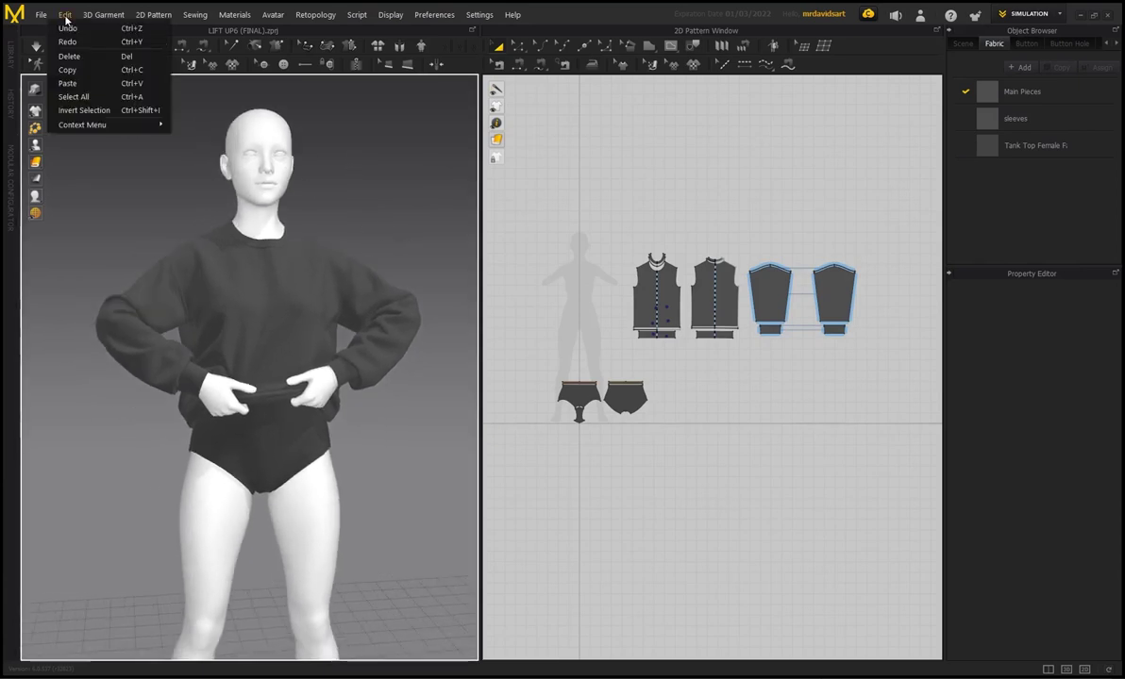
pyautogui.click(83, 89)
pyautogui.click(42, 15)
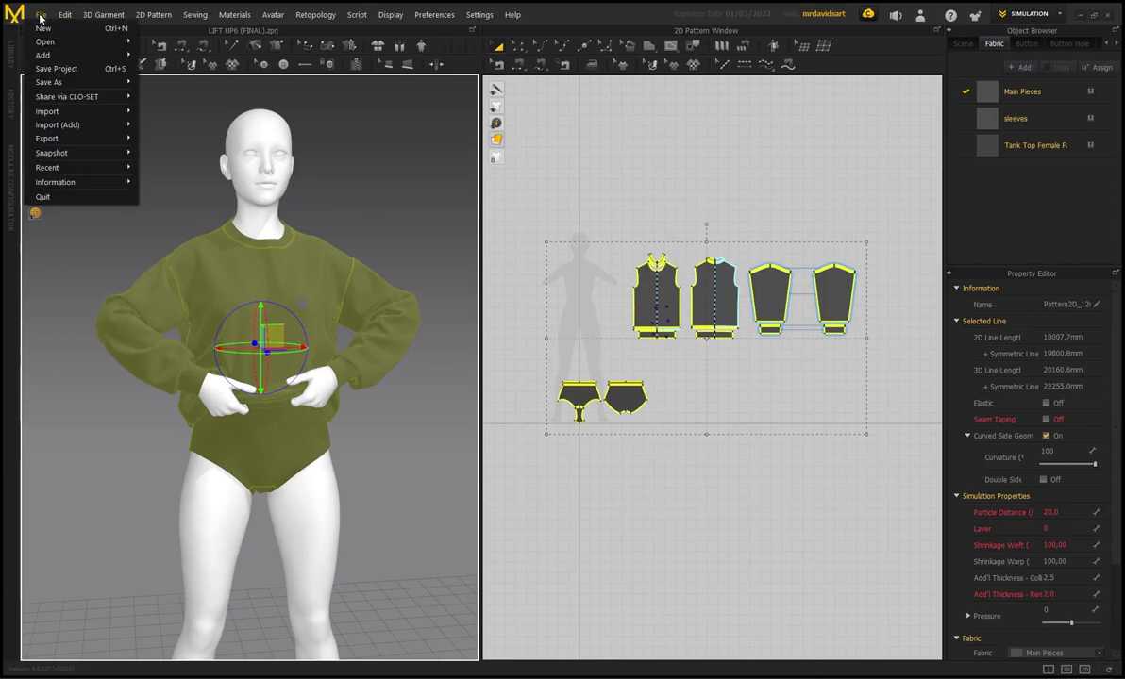
pyautogui.moveTo(85, 139)
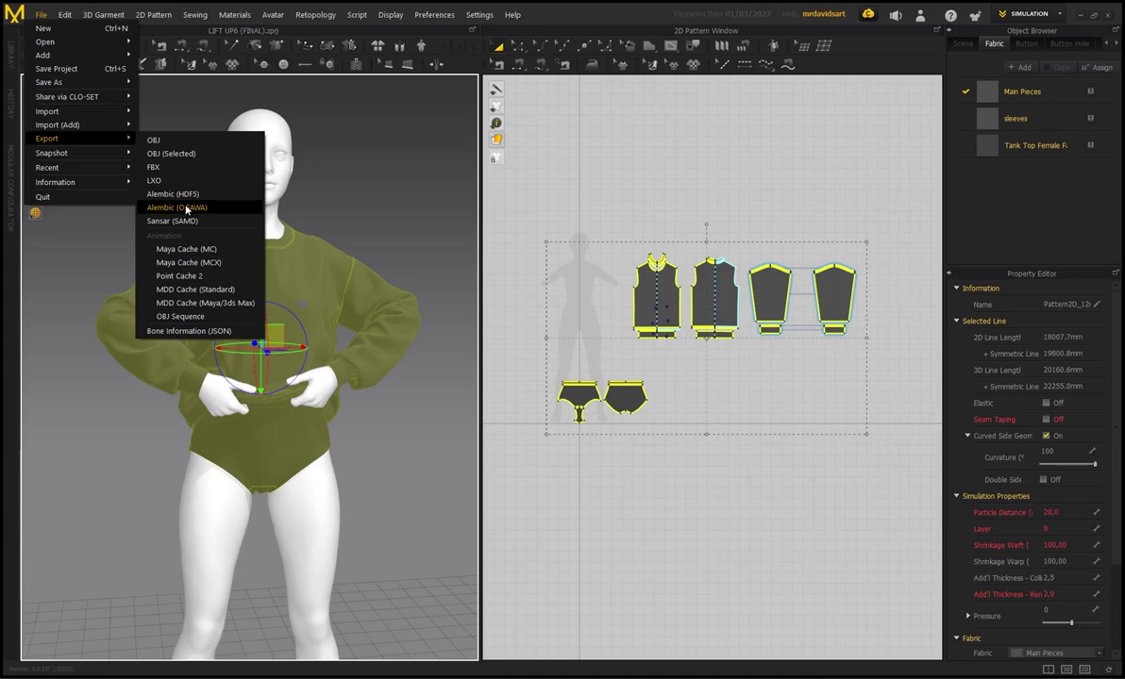
pyautogui.click(184, 194)
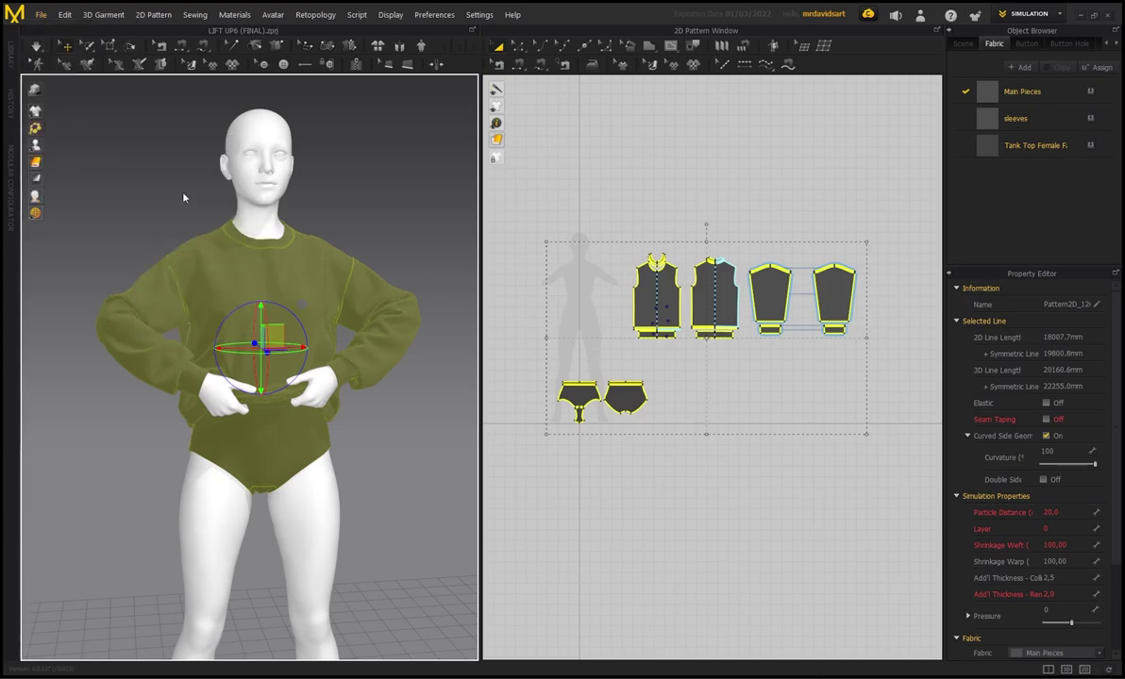
# - Create a new folder called Garment inside the Daz Girl folder
pyautogui.click(176, 29)
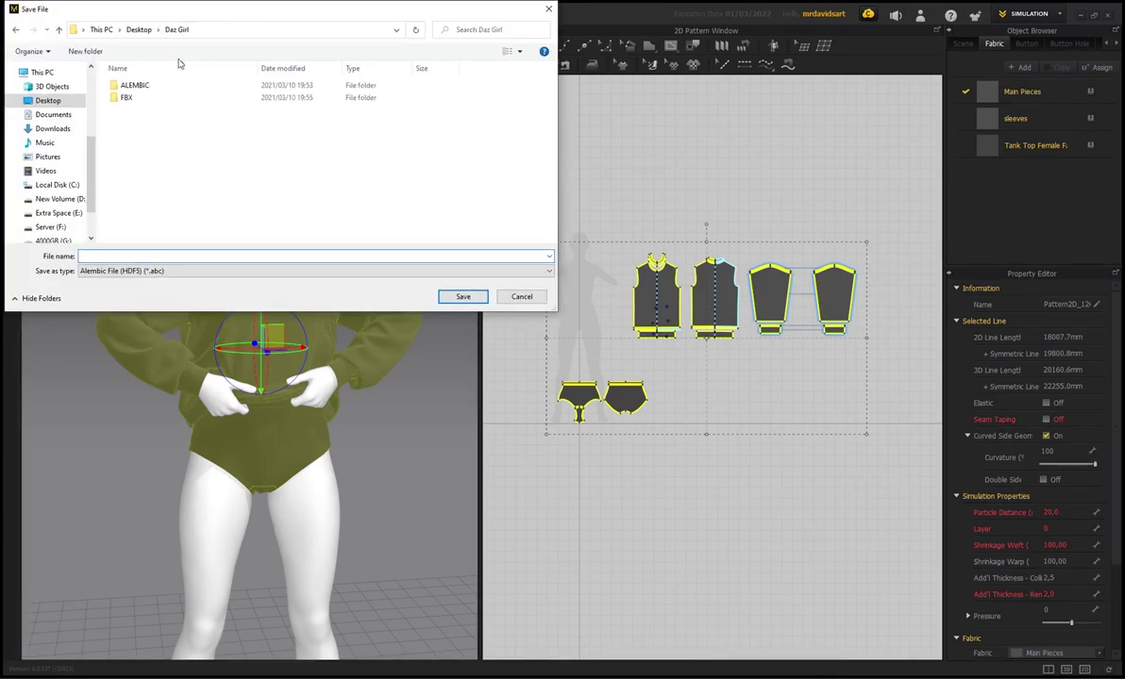
pyautogui.rightClick(194, 161)
pyautogui.moveTo(258, 290)
pyautogui.click(361, 289)
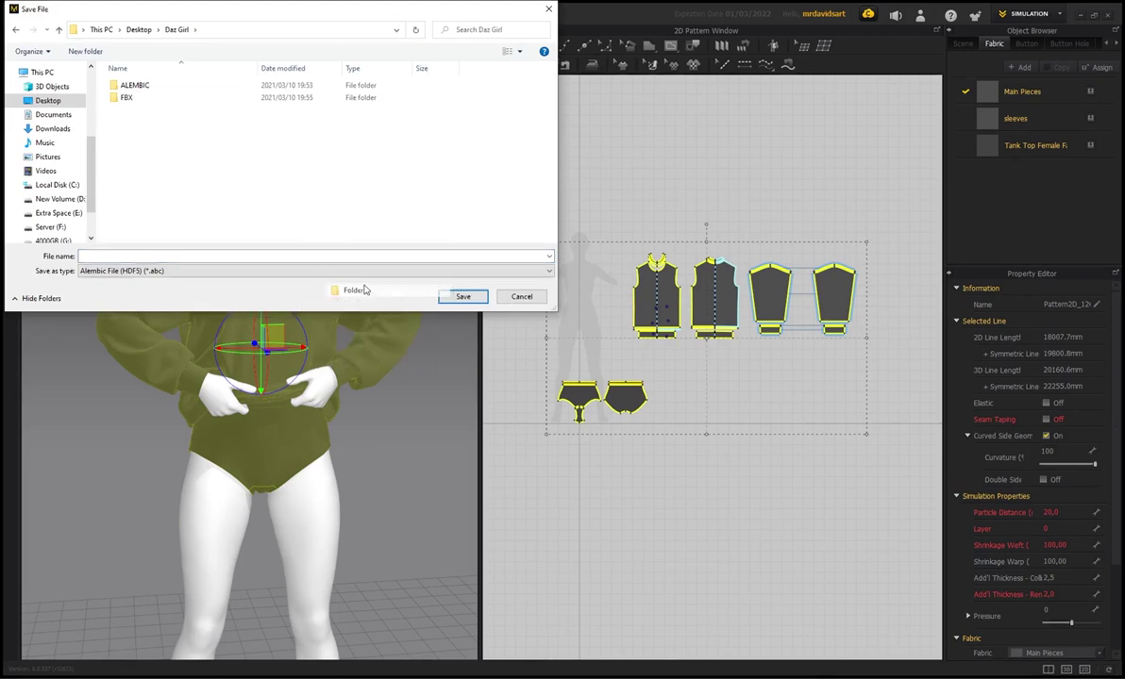
pyautogui.write('Garment')
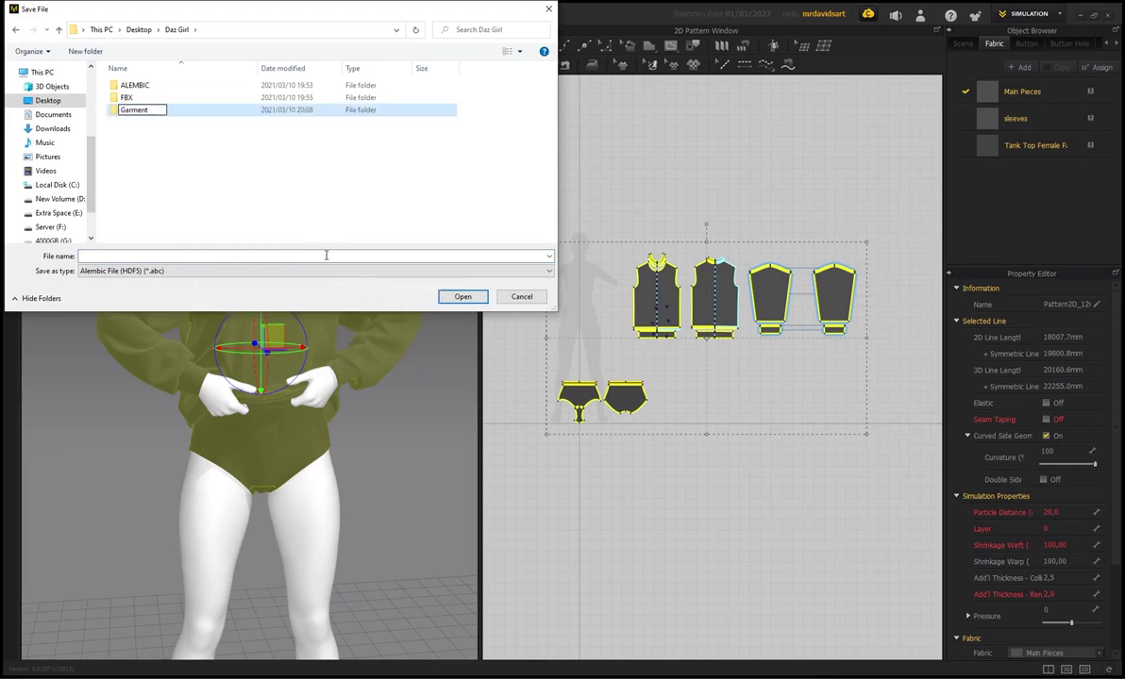
pyautogui.press('Return')
# - Create two subfolders, Alembic and OBJ, inside the Garment folder
pyautogui.doubleClick(136, 110)
pyautogui.rightClick(183, 180)
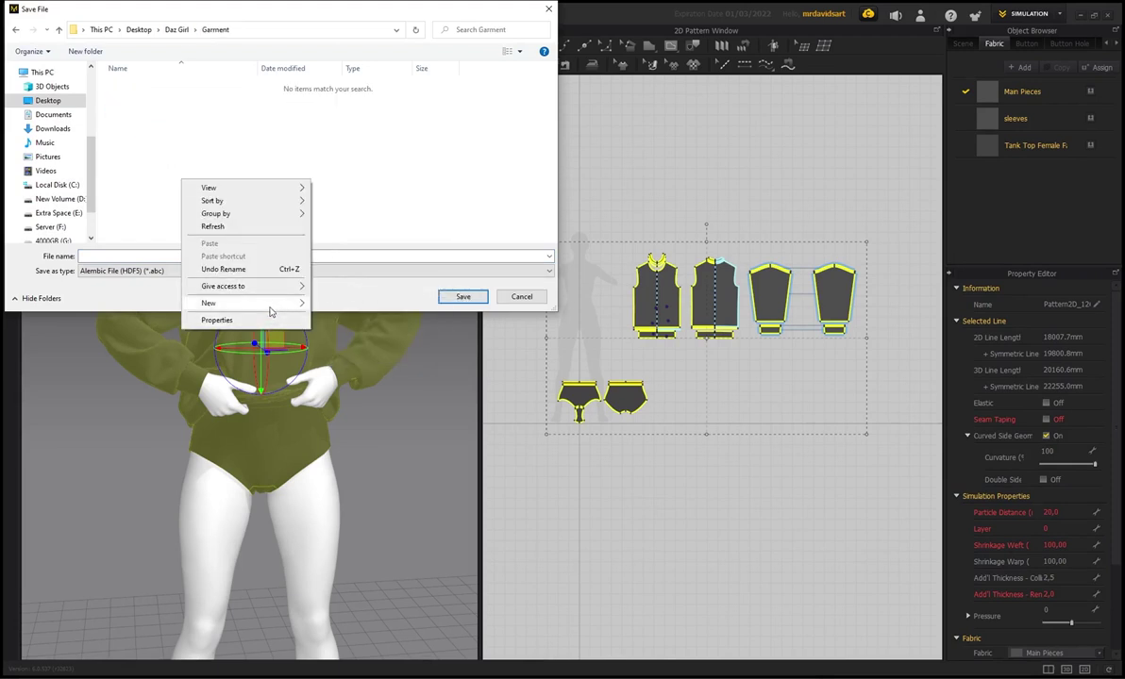
pyautogui.moveTo(270, 304)
pyautogui.click(342, 302)
pyautogui.write('Alembc')
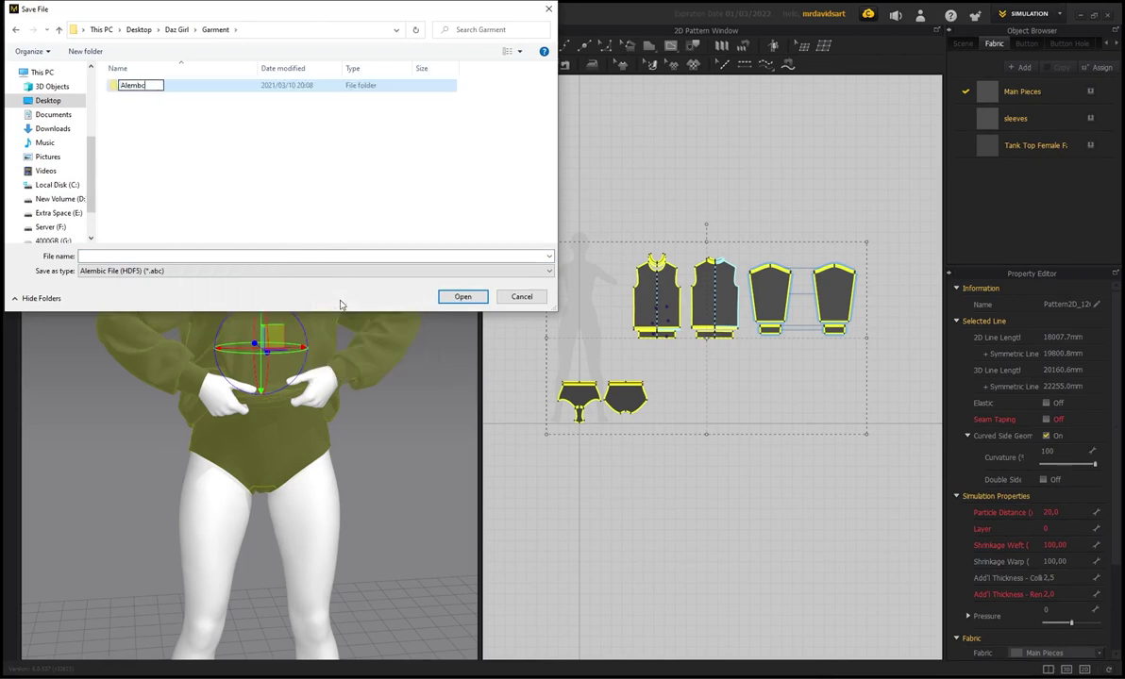
pyautogui.rightClick(242, 171)
pyautogui.moveTo(359, 290)
pyautogui.click(396, 291)
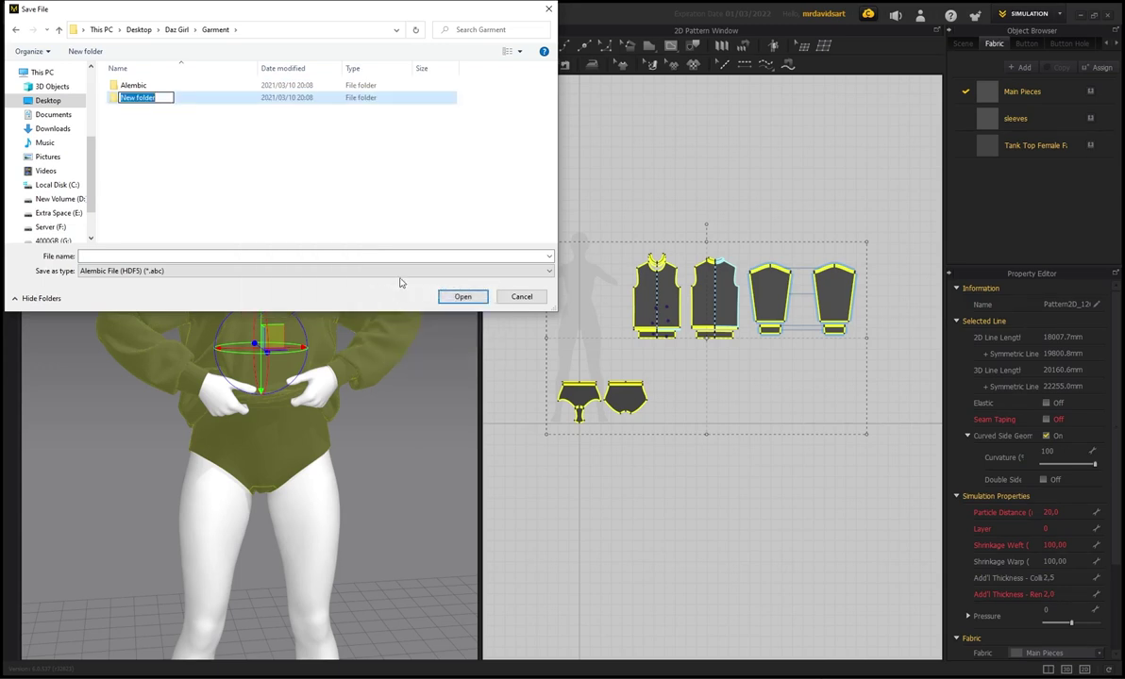
pyautogui.write('OBJ')
pyautogui.click(107, 111)
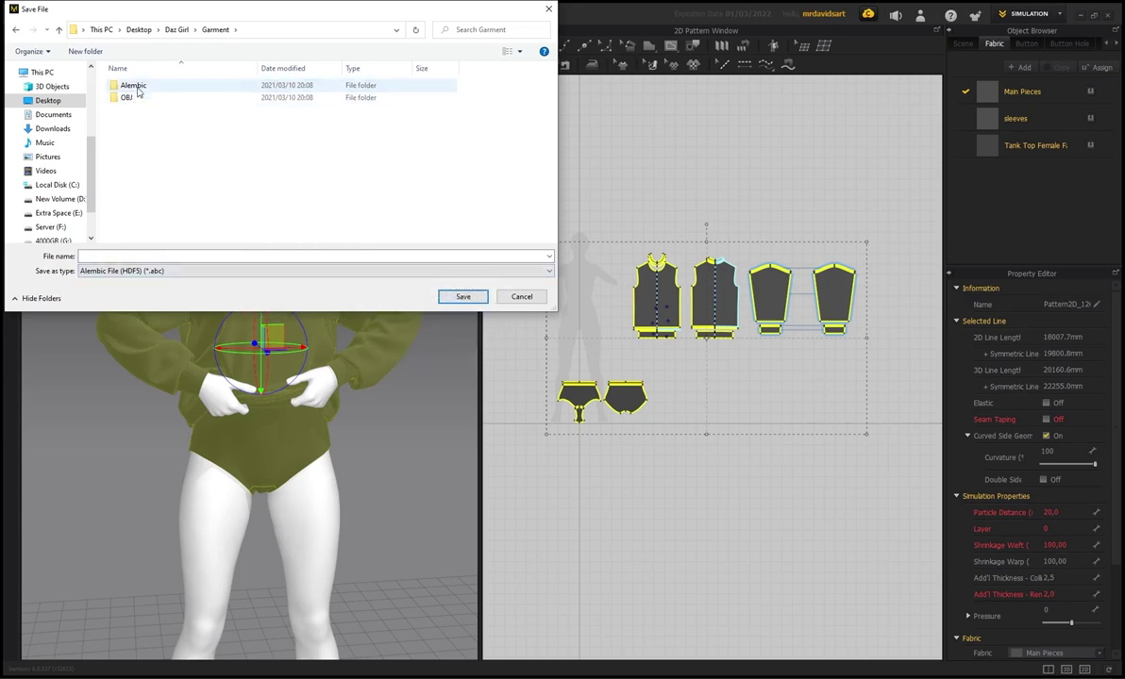
# - Export the garment as garmentfinal into the Alembic folder: Thick, Unified UV Coordinates, 30 FPS, cm (DAZ Studio) scale, Entire Region
pyautogui.doubleClick(133, 86)
pyautogui.click(140, 254)
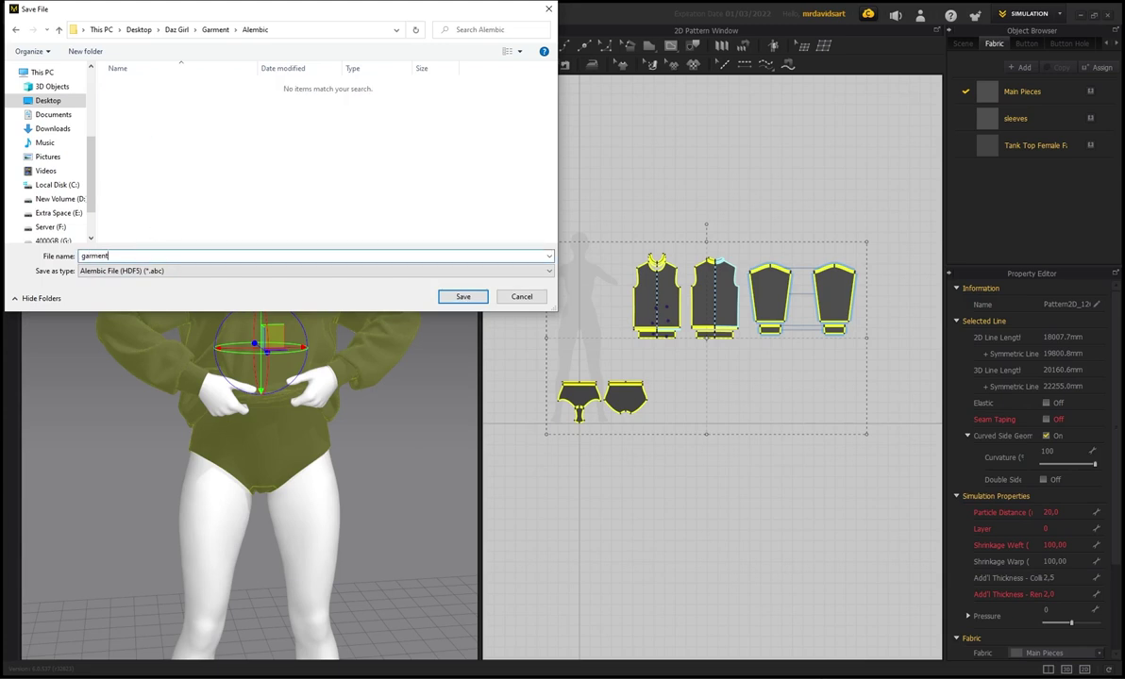
pyautogui.write('garmentfinal')
pyautogui.click(460, 295)
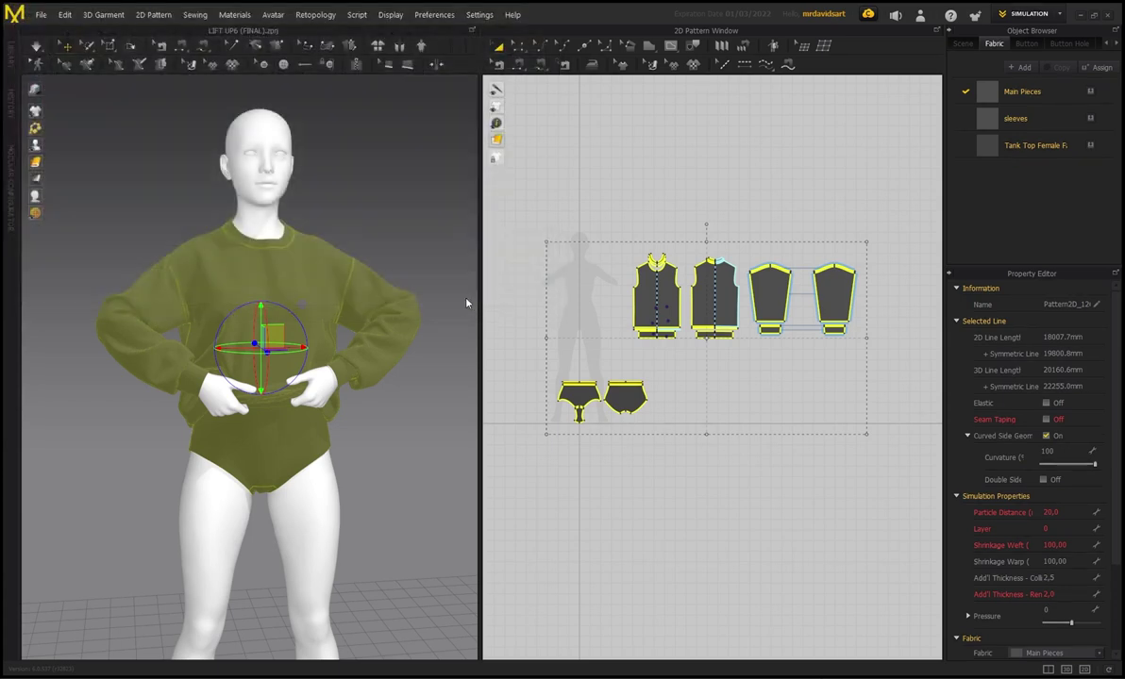
pyautogui.moveTo(505, 134); pyautogui.dragTo(477, 133)
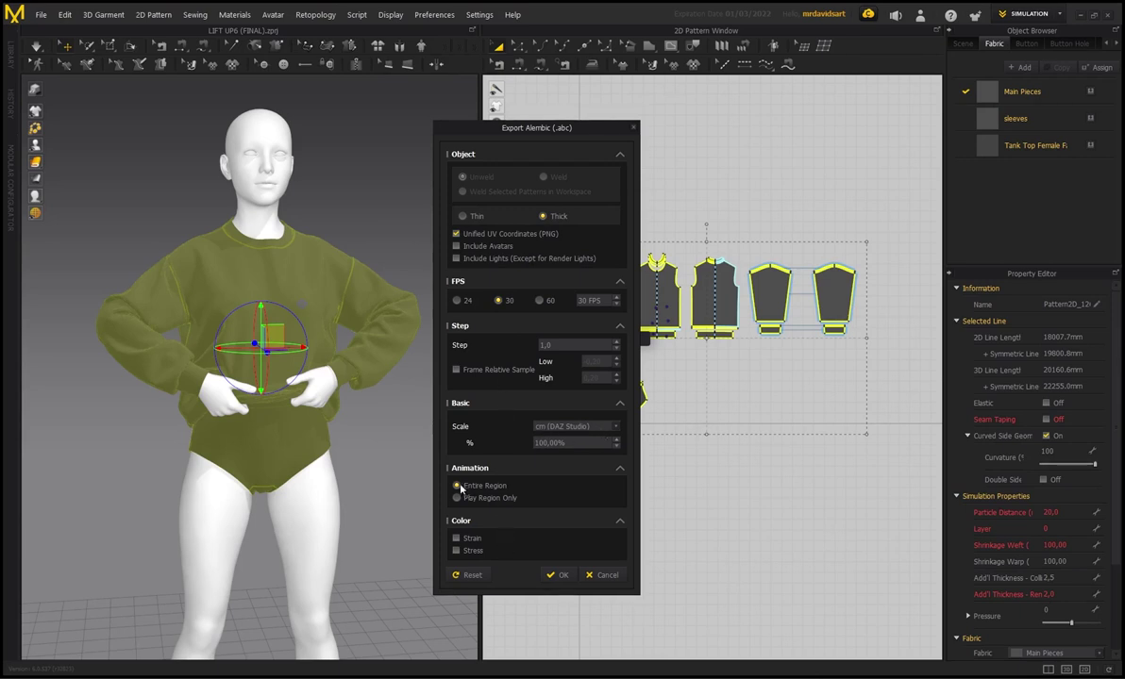
pyautogui.click(557, 575)
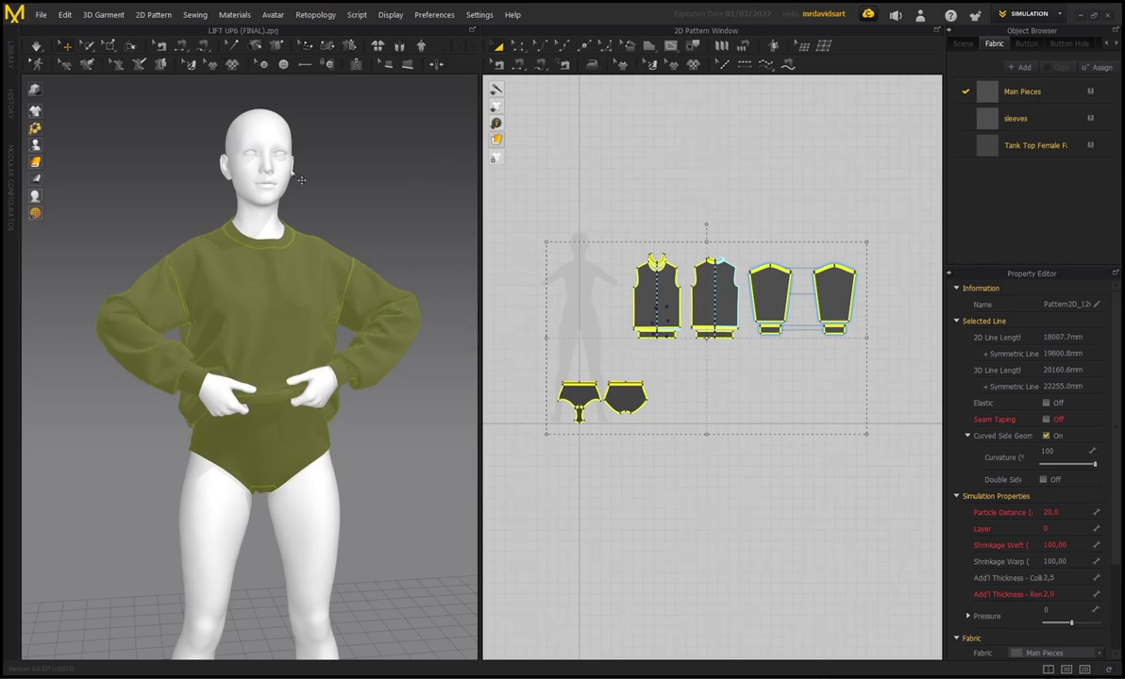
pyautogui.click(64, 14)
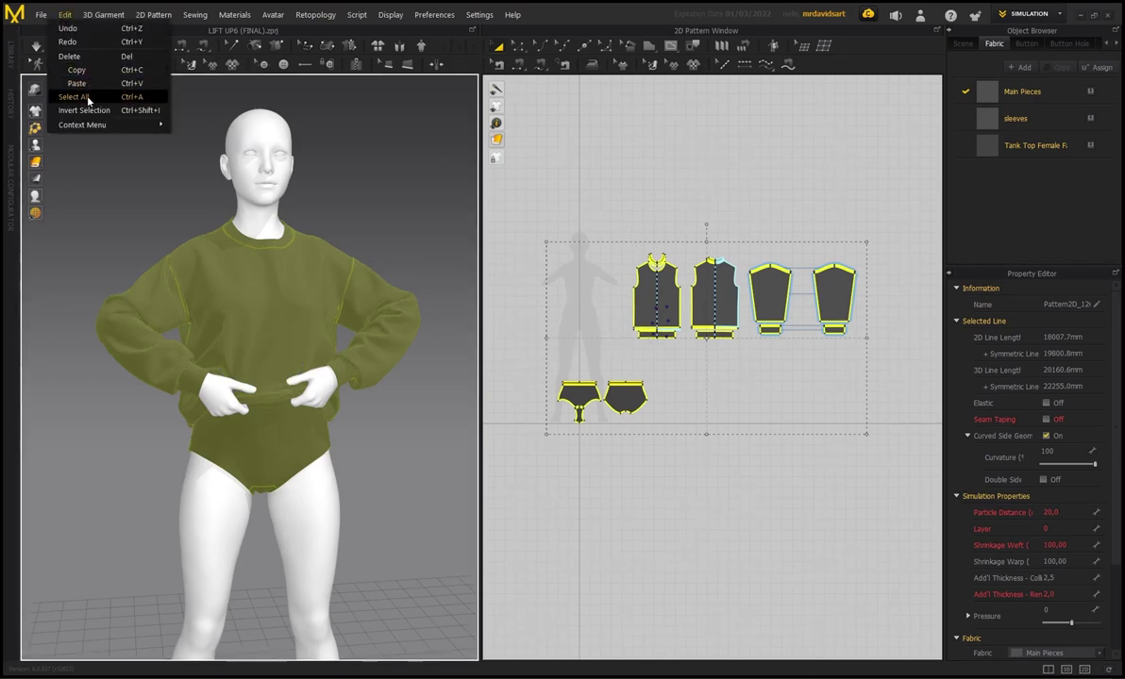
pyautogui.click(85, 91)
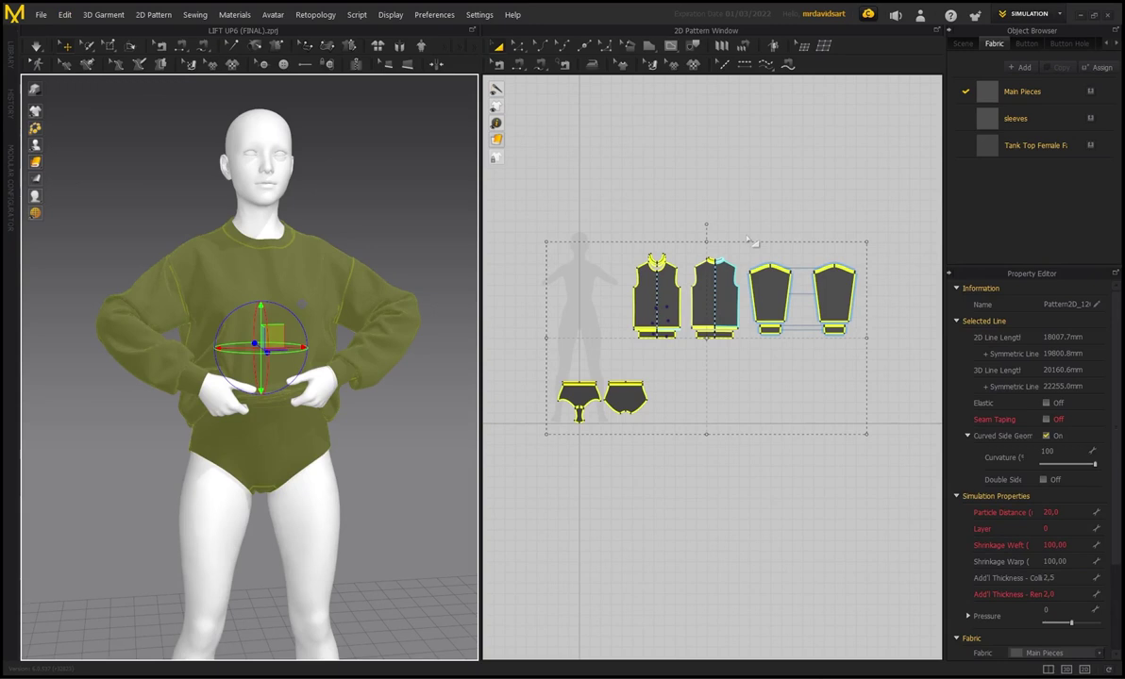
pyautogui.click(783, 195)
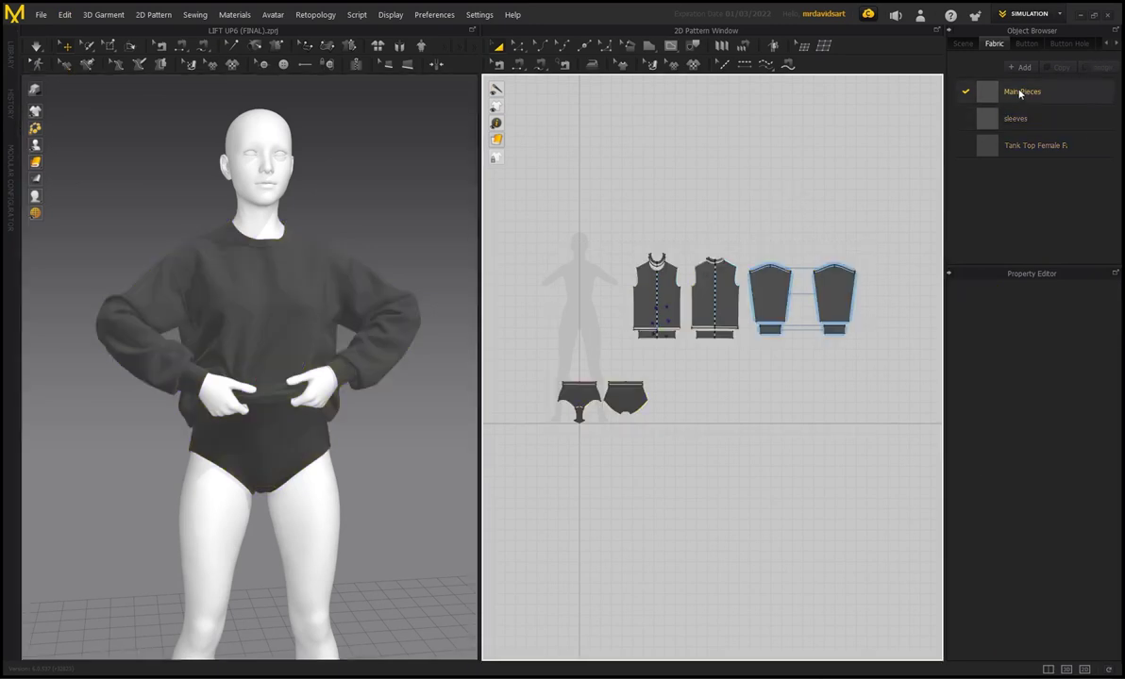
# - Check which fabric is assigned to the two sleeve patterns and to the cuff pattern
pyautogui.click(1015, 118)
pyautogui.scroll(3, 684, 317)
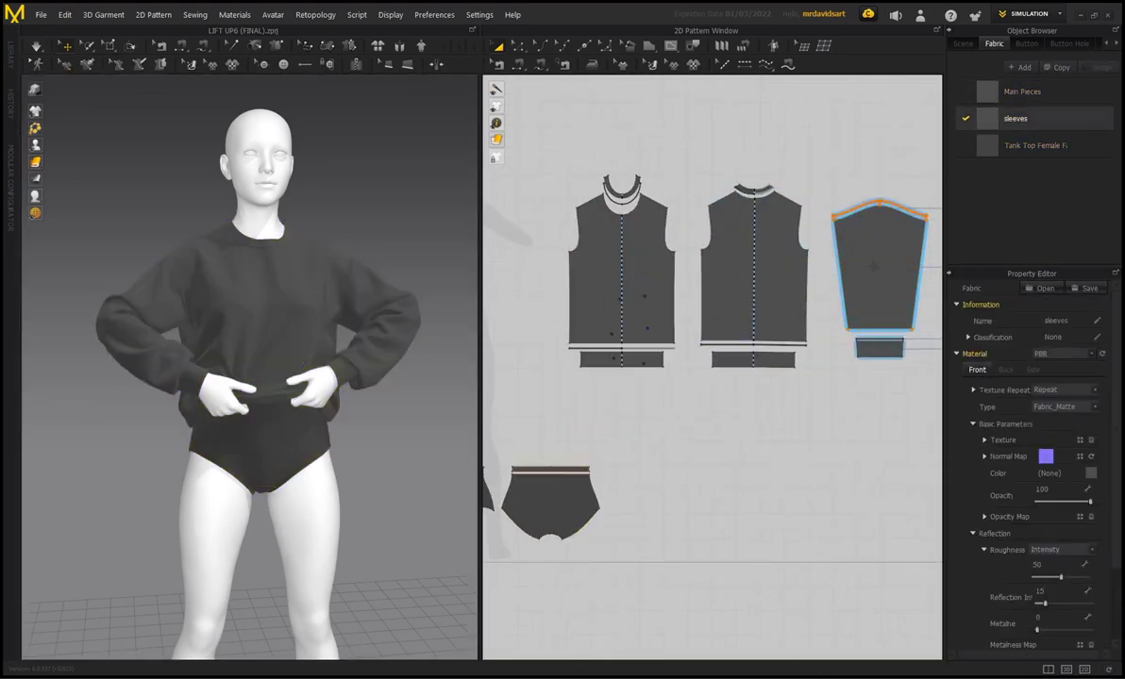
pyautogui.click(854, 264)
pyautogui.moveTo(768, 132); pyautogui.dragTo(636, 163, button='middle')
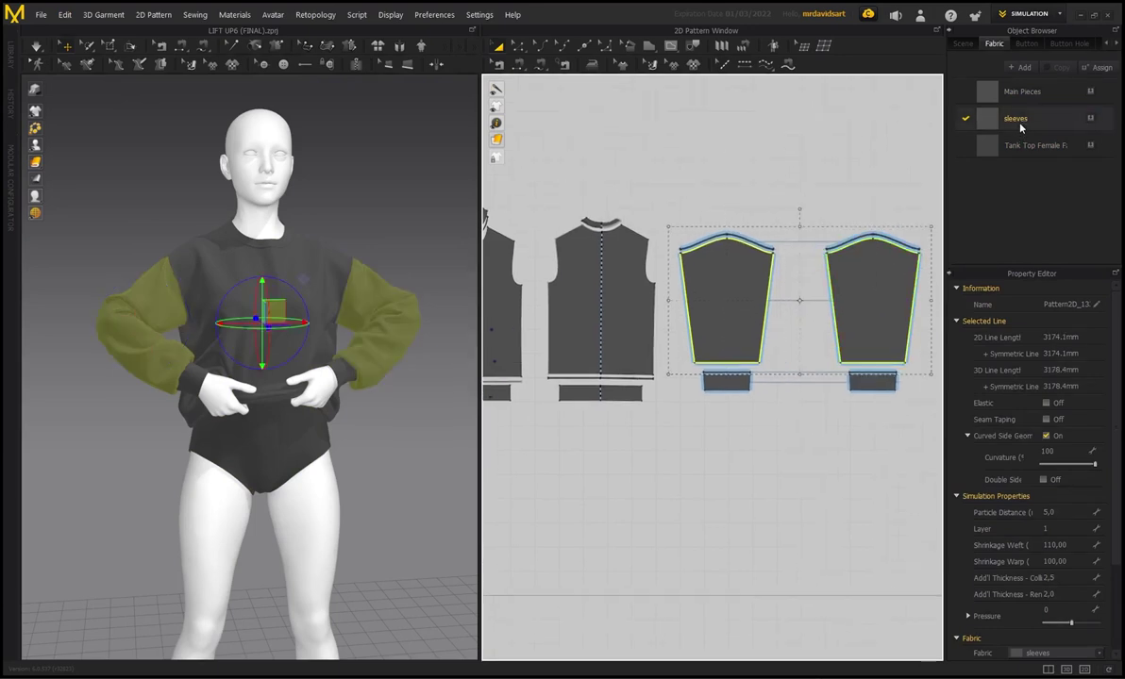
pyautogui.click(951, 117)
pyautogui.click(729, 385)
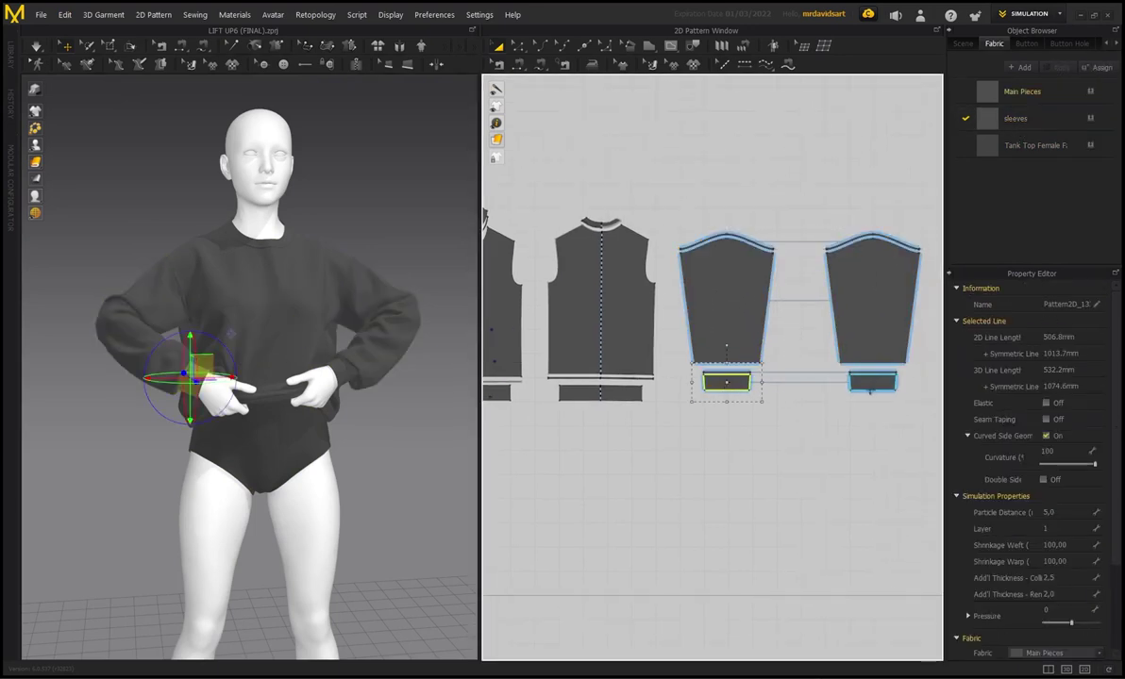
# - Select both sleeve cuff patterns to check their fabric assignment, and clear the selection
pyautogui.keyDown('shift'); pyautogui.click(870, 385); pyautogui.keyUp('shift')
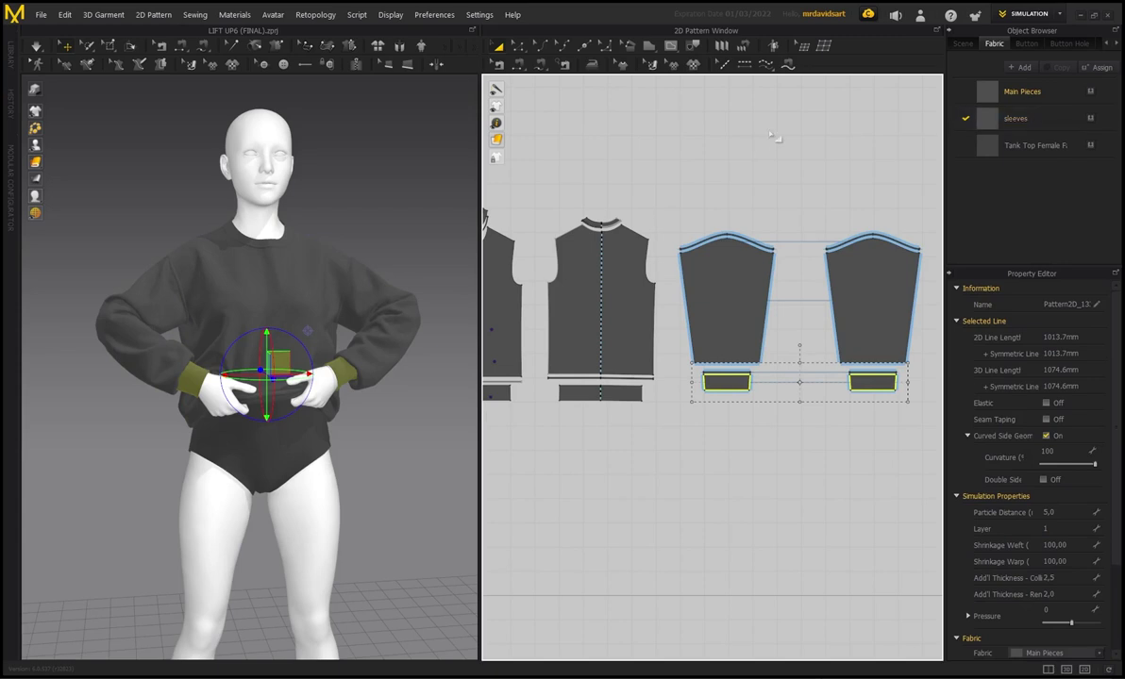
pyautogui.scroll(-3, 688, 167)
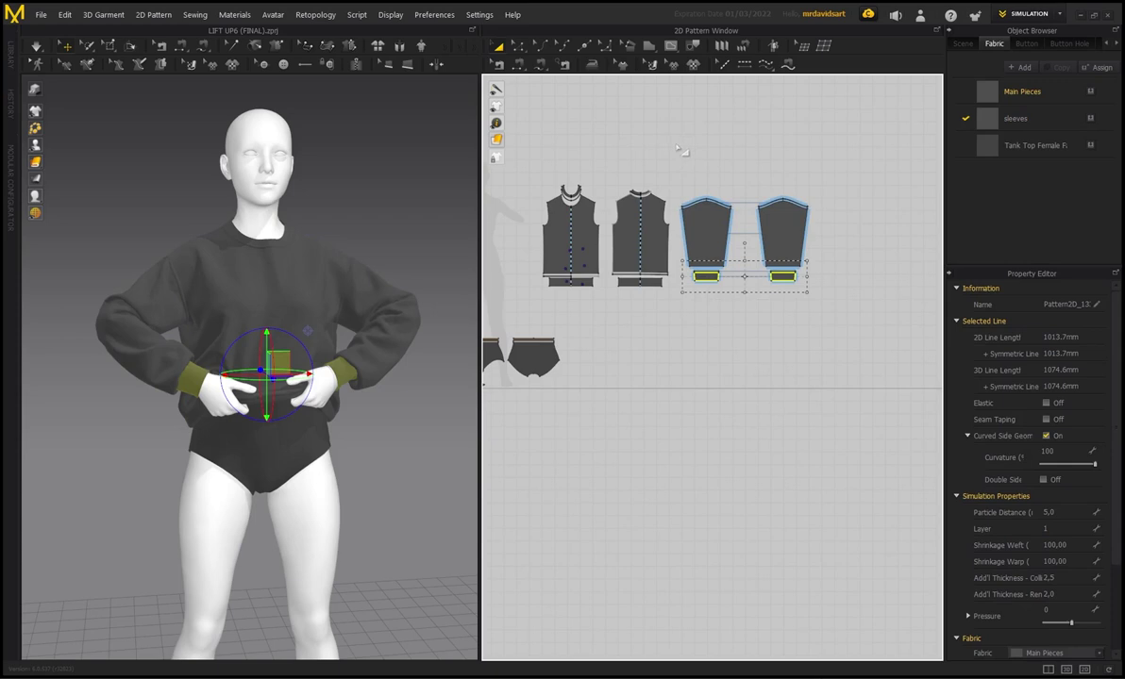
pyautogui.scroll(3, 745, 247)
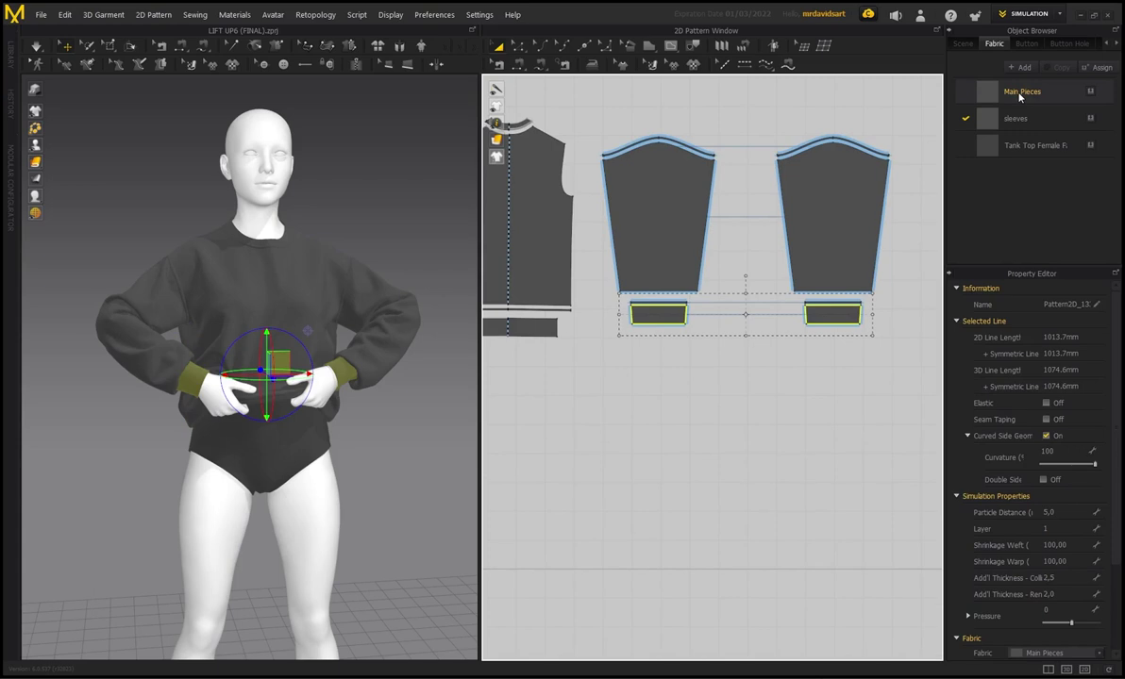
pyautogui.scroll(-3, 698, 434)
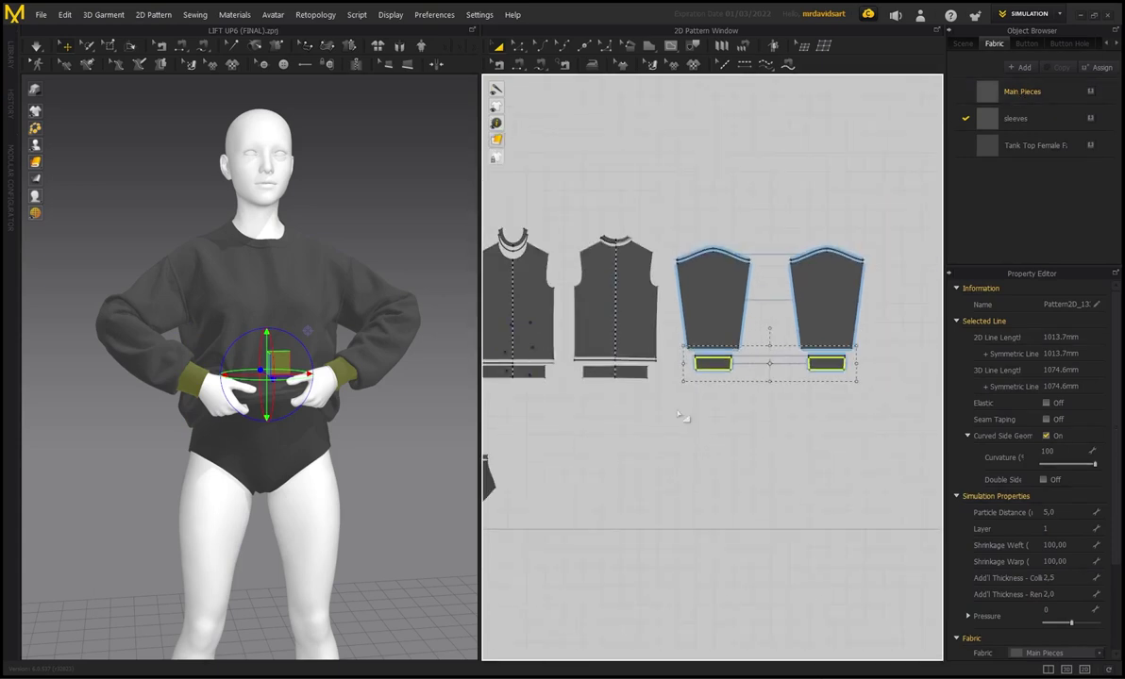
pyautogui.click(672, 433)
pyautogui.moveTo(646, 432); pyautogui.dragTo(729, 431, button='middle')
pyautogui.scroll(-1, 726, 431)
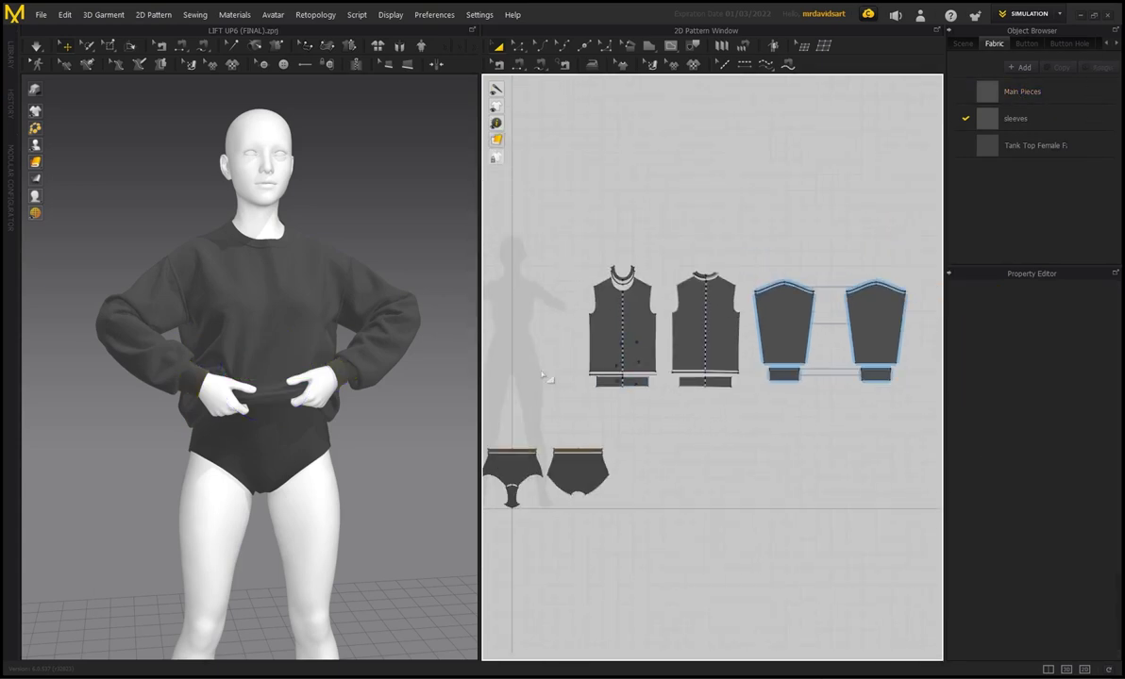
# - Select all garment patterns and start an OBJ export of the selection
pyautogui.click(64, 14)
pyautogui.click(60, 98)
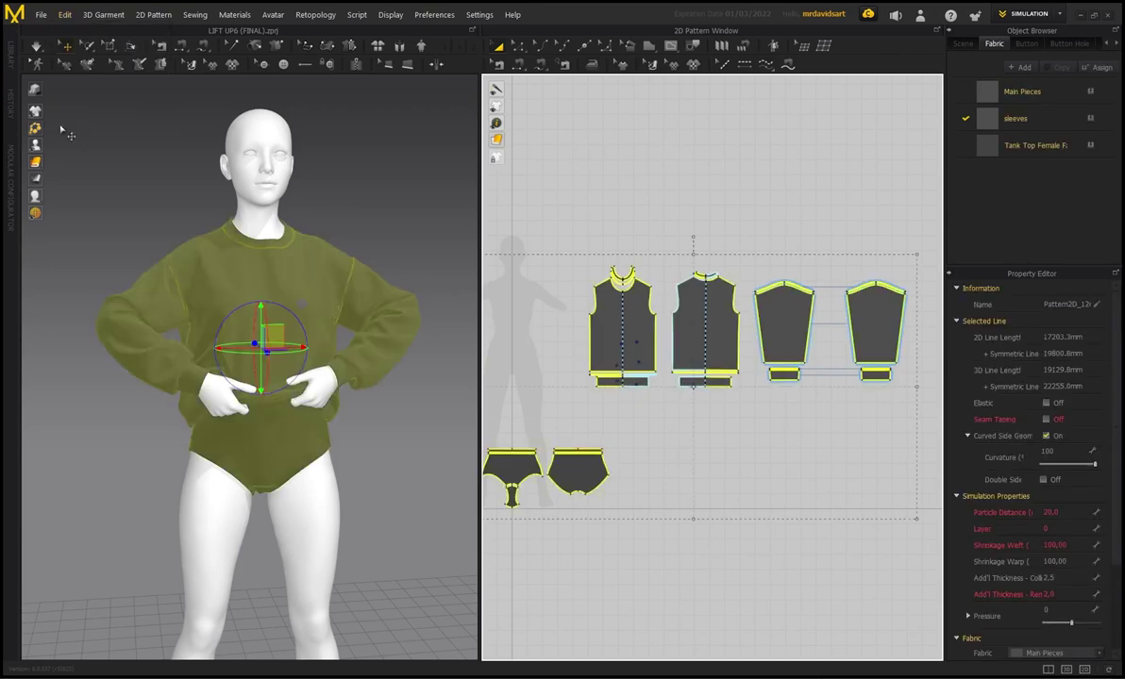
pyautogui.click(41, 14)
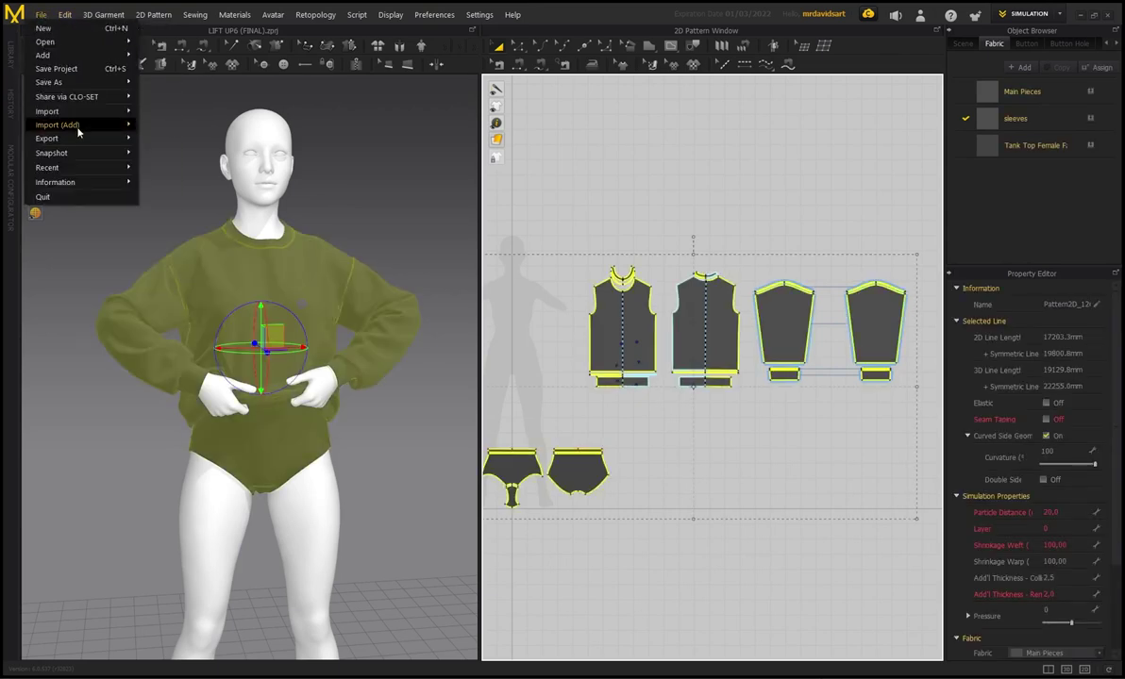
pyautogui.moveTo(103, 138)
pyautogui.click(170, 148)
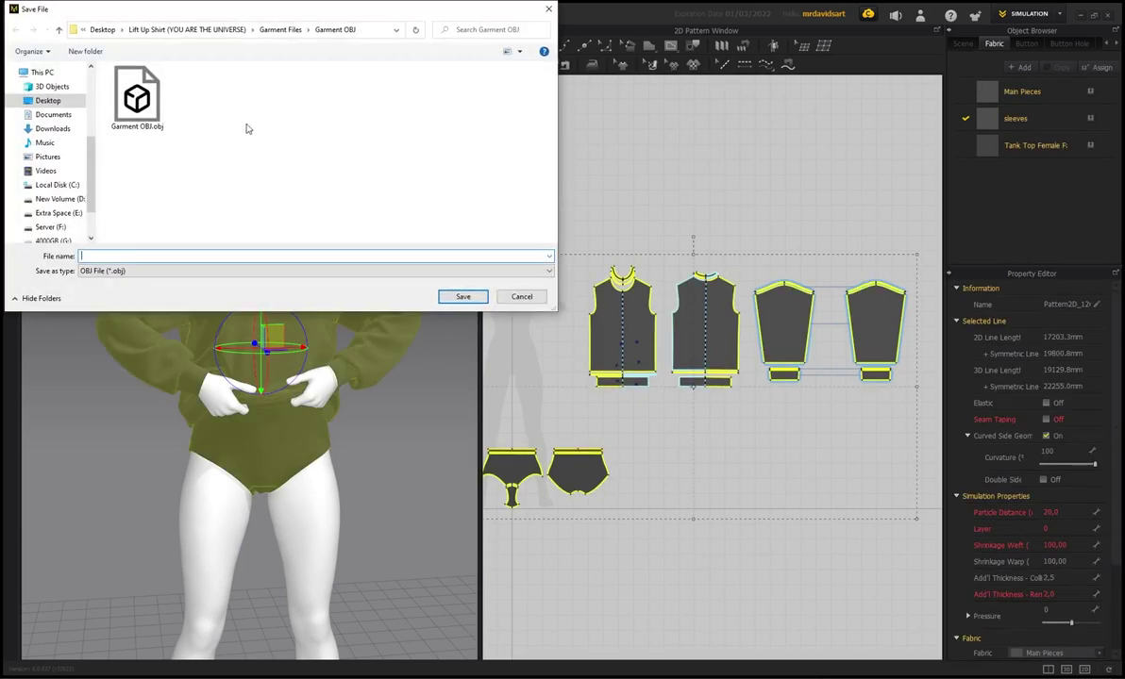
# - Name the OBJ file and save it in the OBJ folder inside Daz Girl's Garment folder
pyautogui.click(280, 29)
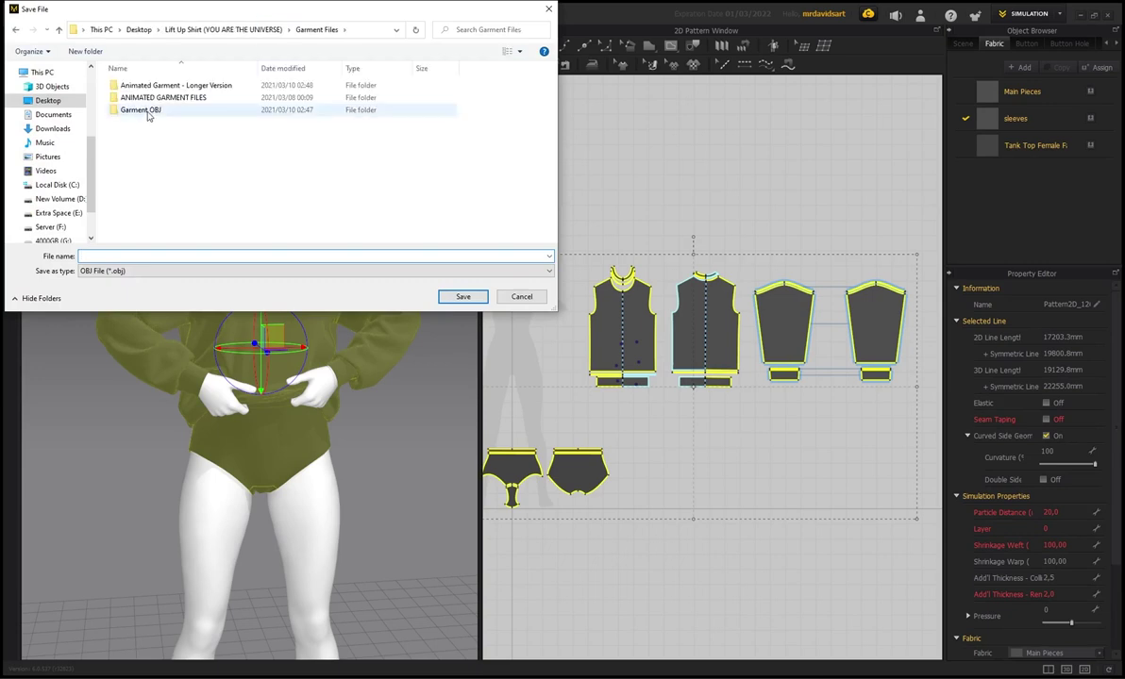
pyautogui.click(64, 99)
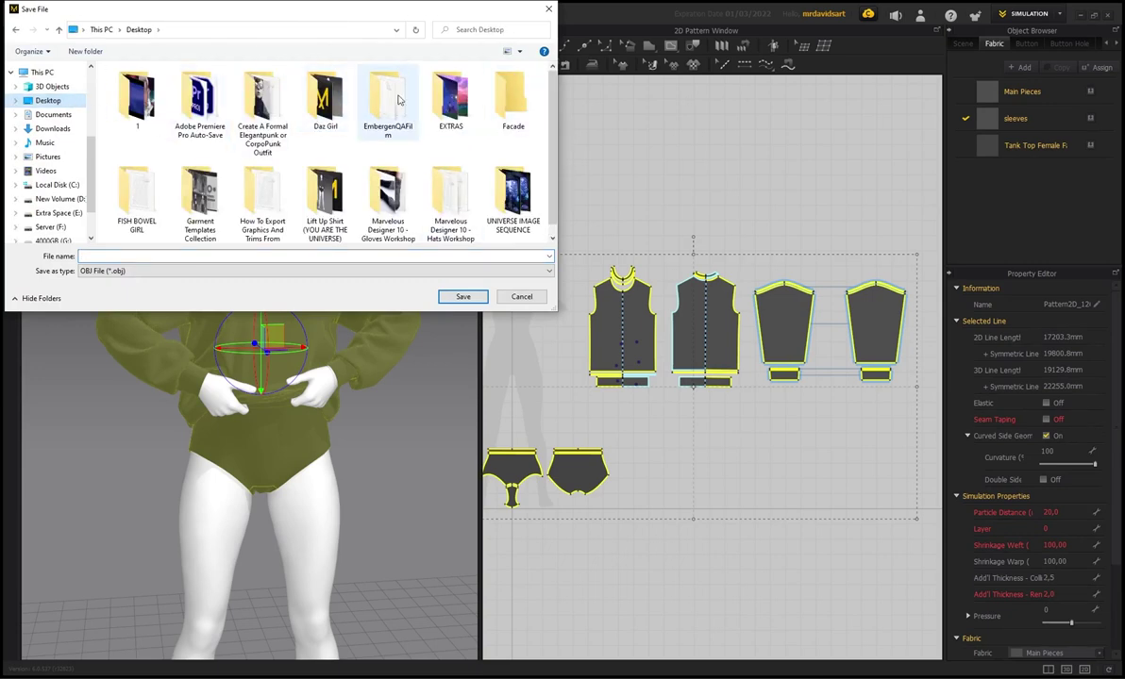
pyautogui.doubleClick(325, 97)
pyautogui.doubleClick(151, 113)
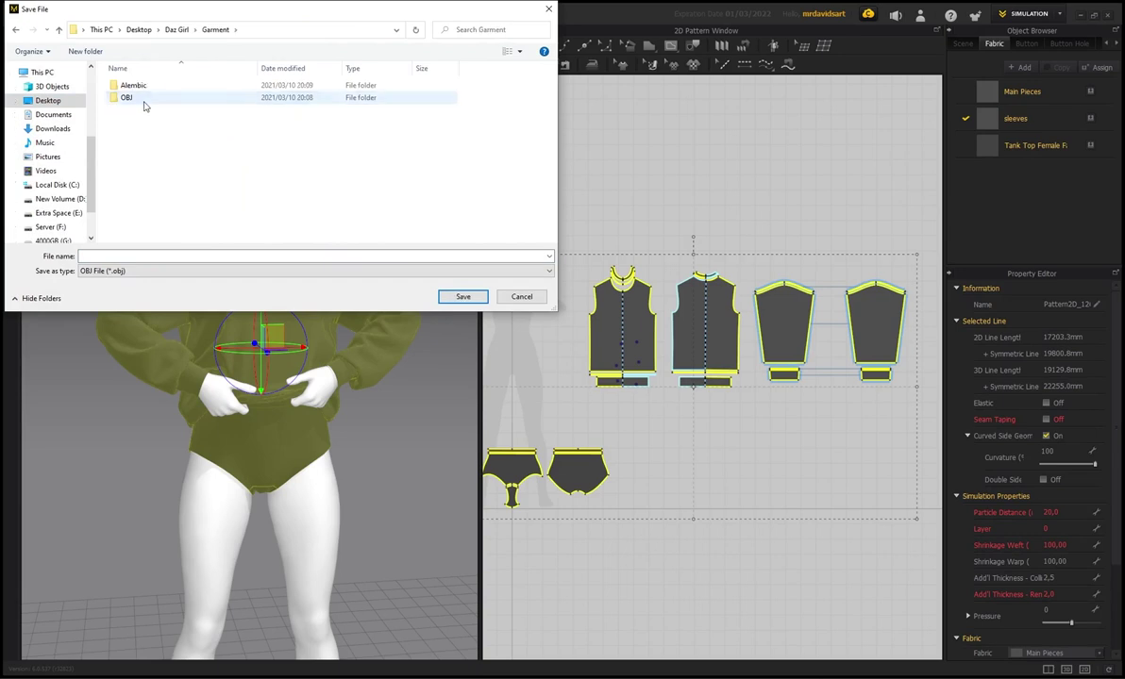
pyautogui.doubleClick(143, 100)
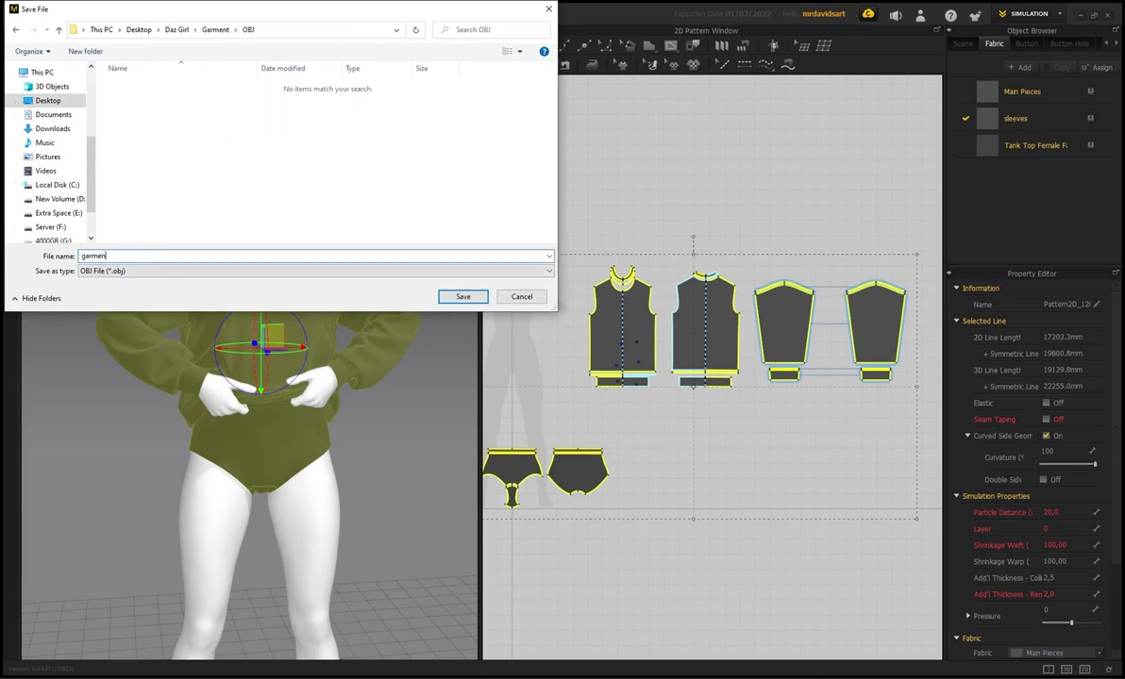
pyautogui.click(462, 296)
# - Export the OBJ with Multiple Objects, Thick, Unified UV Coordinates, 4096-pixel diffuse and normal maps, and cm (DAZ Studio) scale
pyautogui.moveTo(540, 137); pyautogui.dragTo(516, 83)
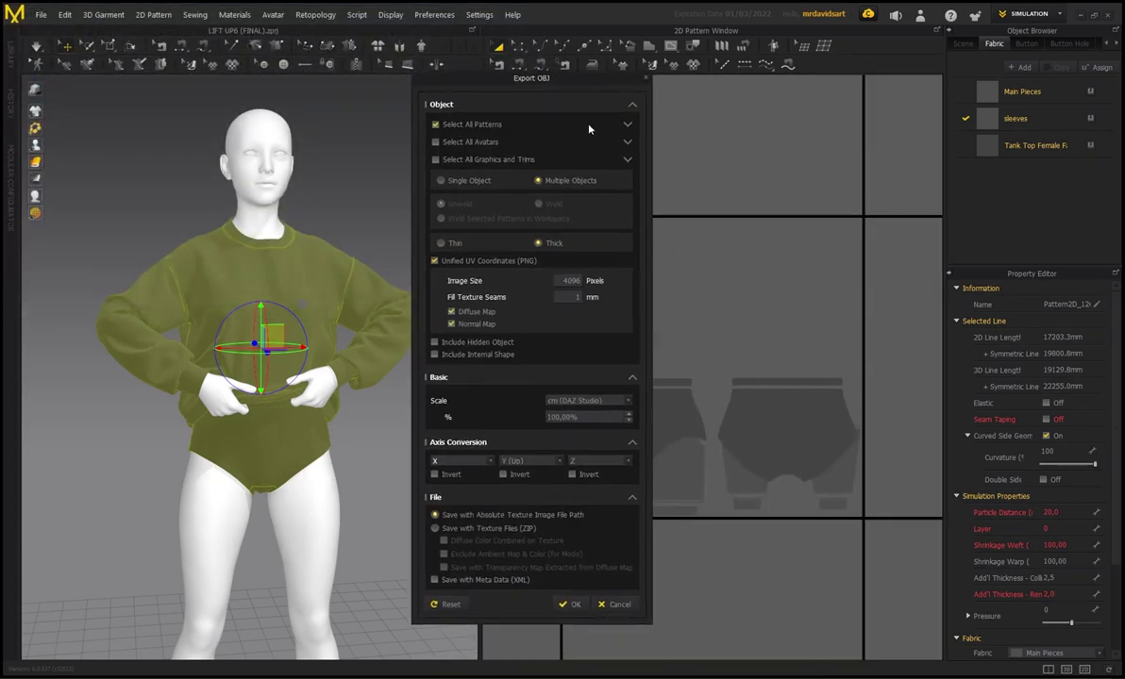
pyautogui.moveTo(496, 73); pyautogui.dragTo(463, 70)
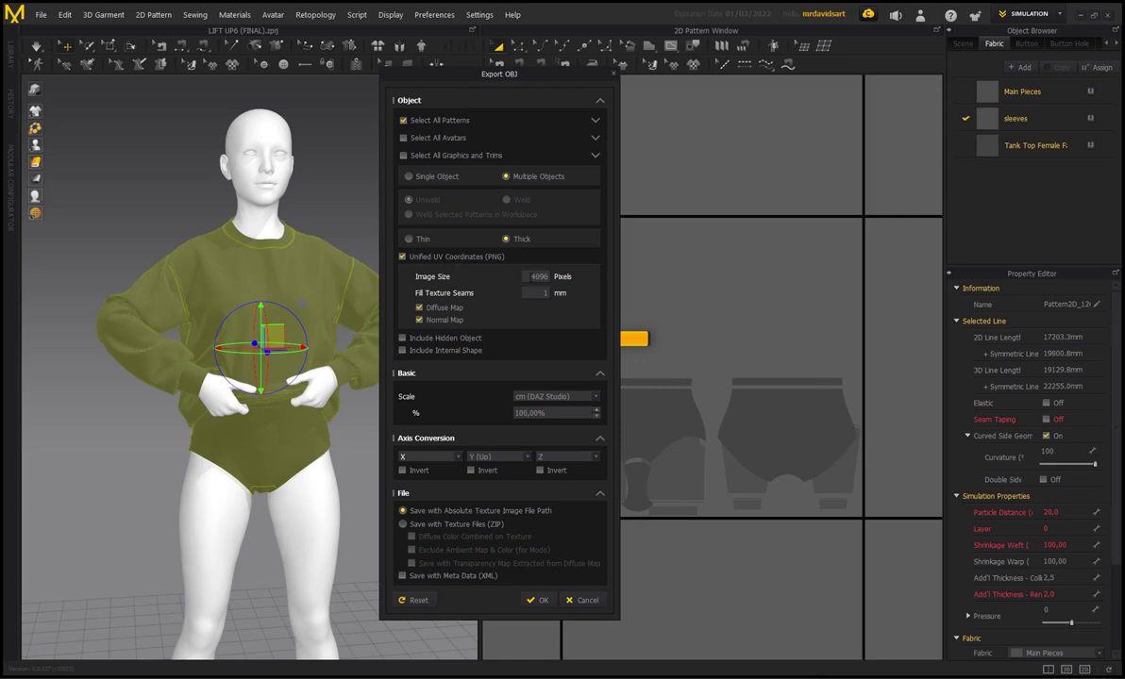
pyautogui.click(538, 277)
pyautogui.click(538, 604)
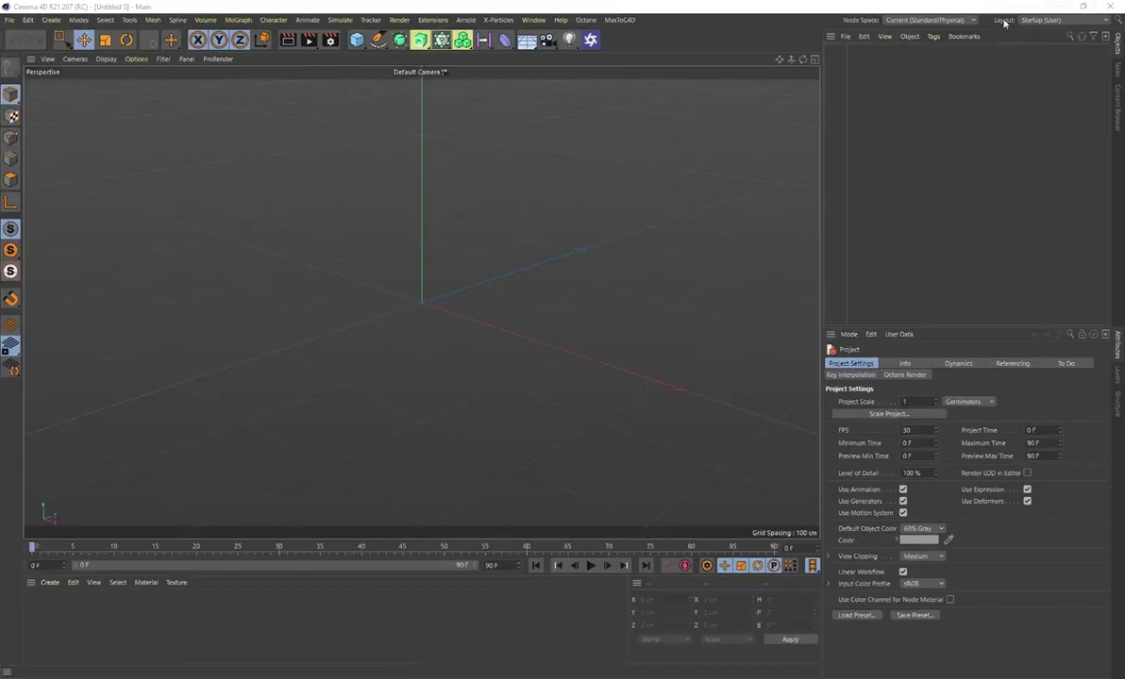
# - In Cinema 4D, merge dazgirlalembic.abc from the Daz Girl ALEMBIC folder at 30 fps and a scale of 1 centimeter
pyautogui.click(846, 36)
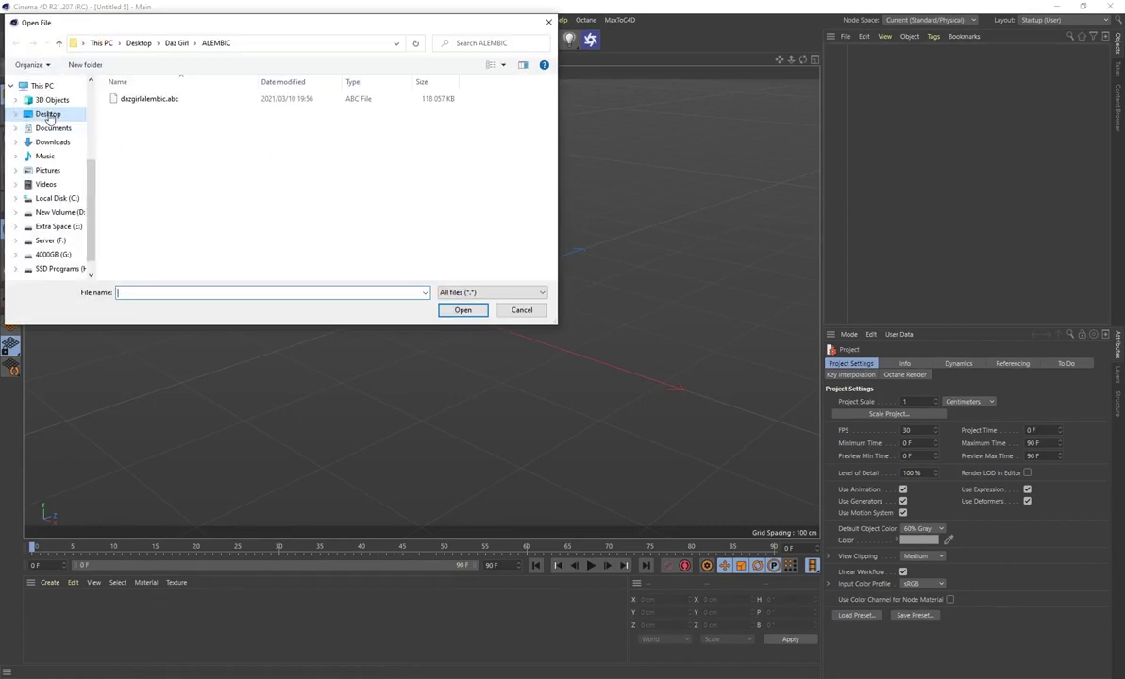
pyautogui.click(176, 43)
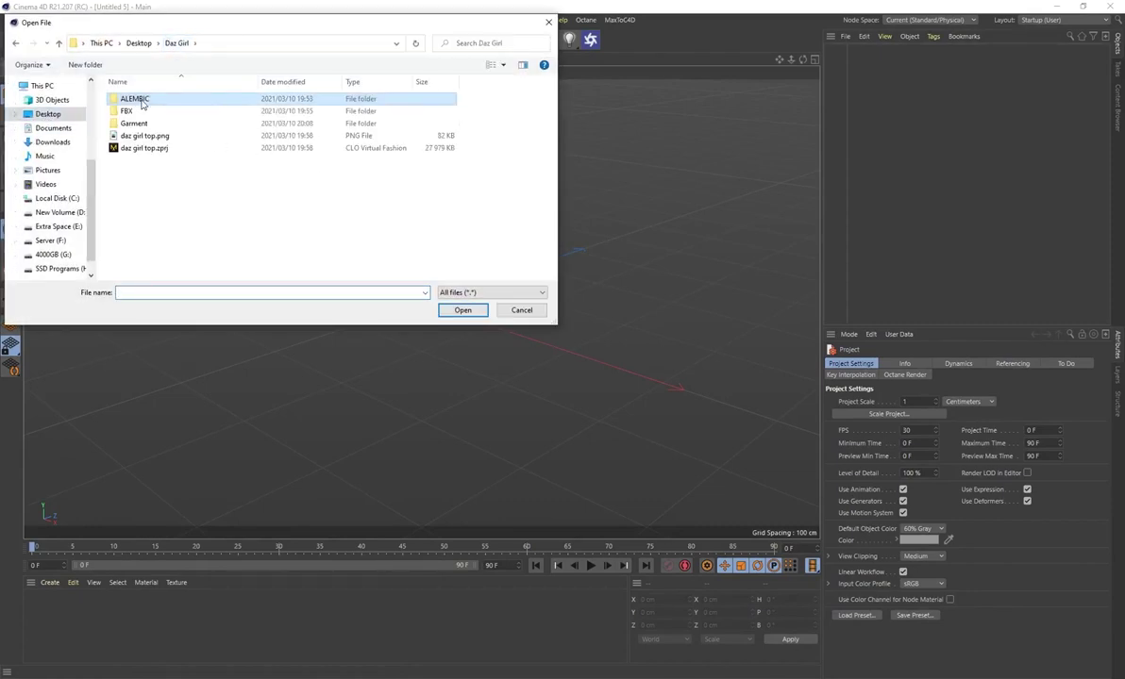
pyautogui.doubleClick(134, 99)
pyautogui.click(156, 98)
pyautogui.click(463, 311)
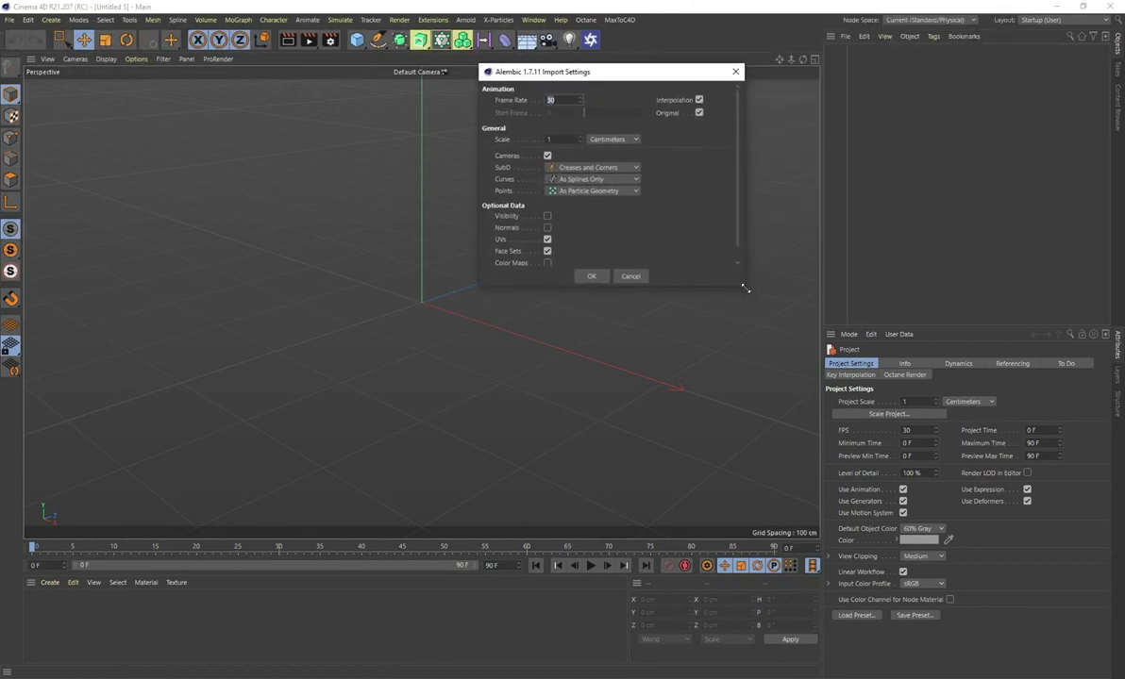
pyautogui.moveTo(745, 287); pyautogui.dragTo(776, 419)
pyautogui.click(604, 359)
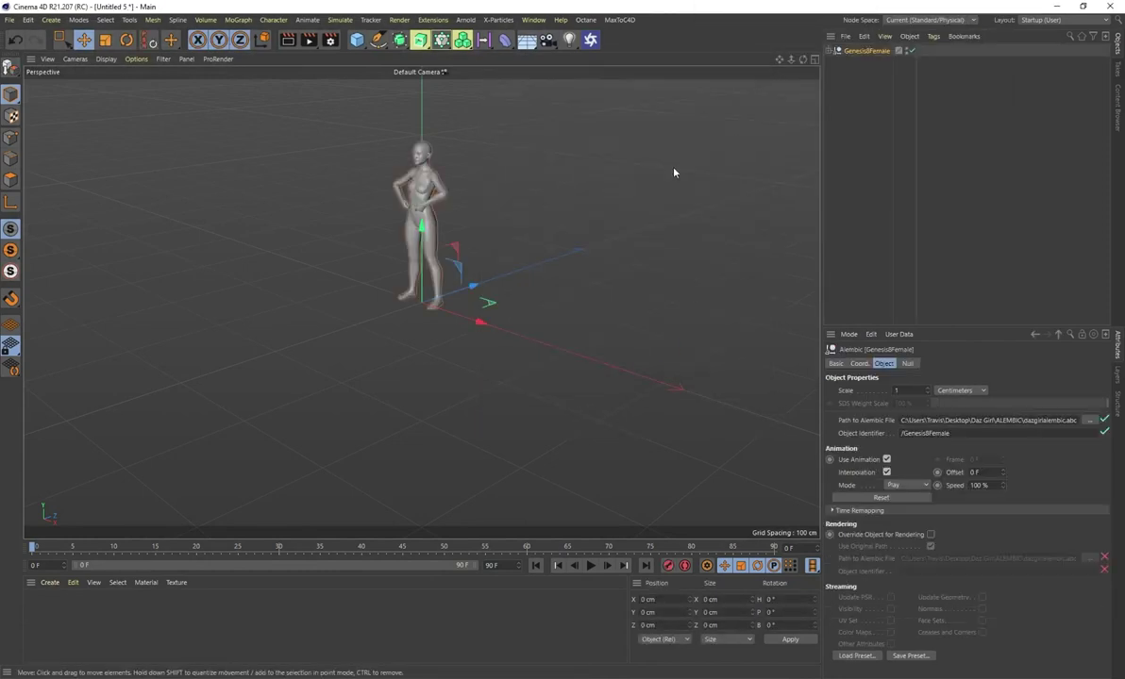
# - Inspect the imported figure and expand the Genesis8Female hierarchy to examine the Genesis8Female_Shape object
pyautogui.keyDown('alt'); pyautogui.moveTo(434, 162); pyautogui.dragTo(487, 269, button='middle'); pyautogui.keyUp('alt')
pyautogui.scroll(5, 488, 270)
pyautogui.keyDown('alt'); pyautogui.moveTo(444, 329); pyautogui.dragTo(495, 271); pyautogui.keyUp('alt')
pyautogui.keyDown('alt'); pyautogui.moveTo(461, 324); pyautogui.dragTo(460, 238, button='middle'); pyautogui.keyUp('alt')
pyautogui.scroll(3, 461, 238)
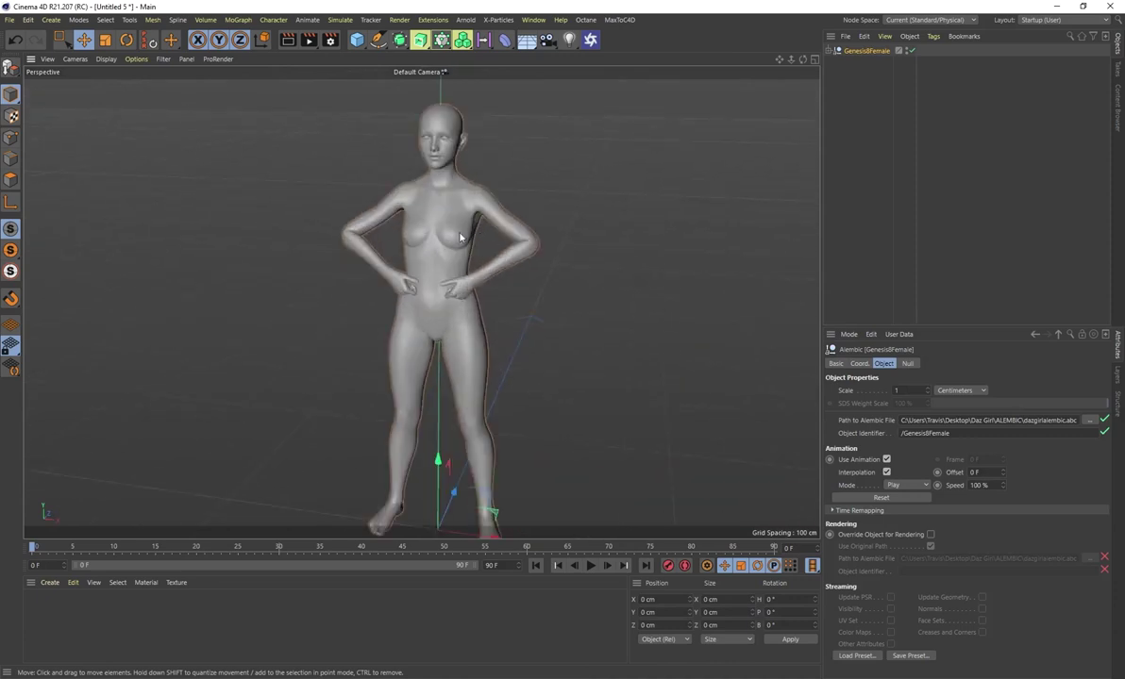
pyautogui.keyDown('alt'); pyautogui.moveTo(460, 237); pyautogui.dragTo(510, 240); pyautogui.keyUp('alt')
pyautogui.click(828, 51)
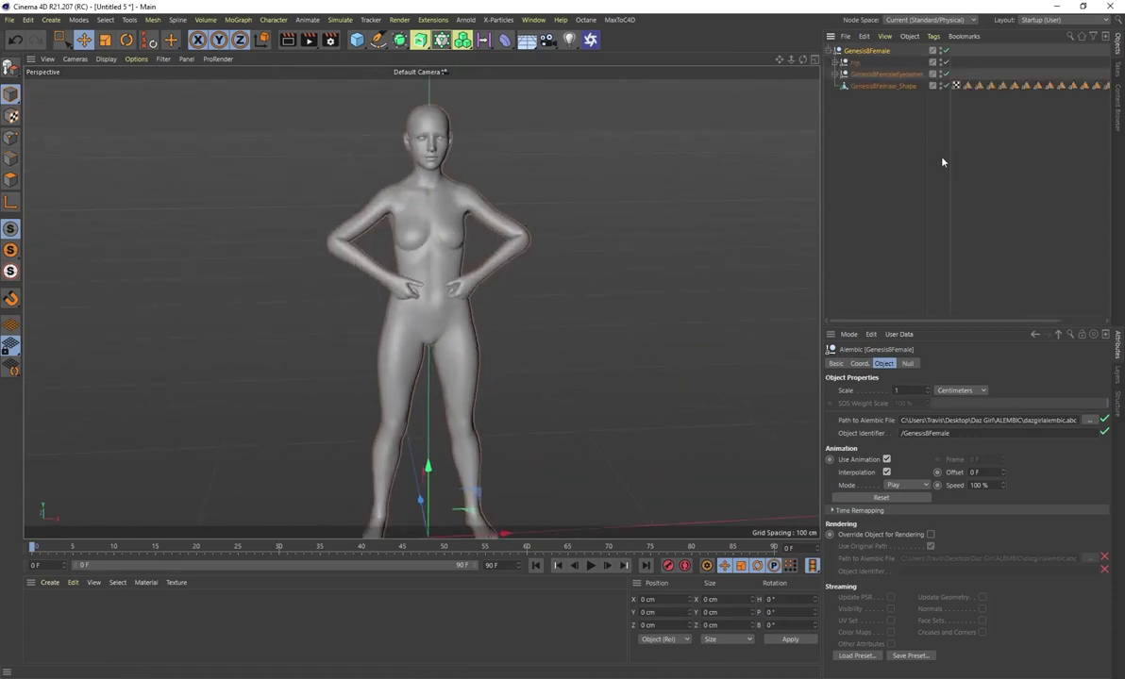
pyautogui.click(887, 86)
pyautogui.scroll(8, 429, 228)
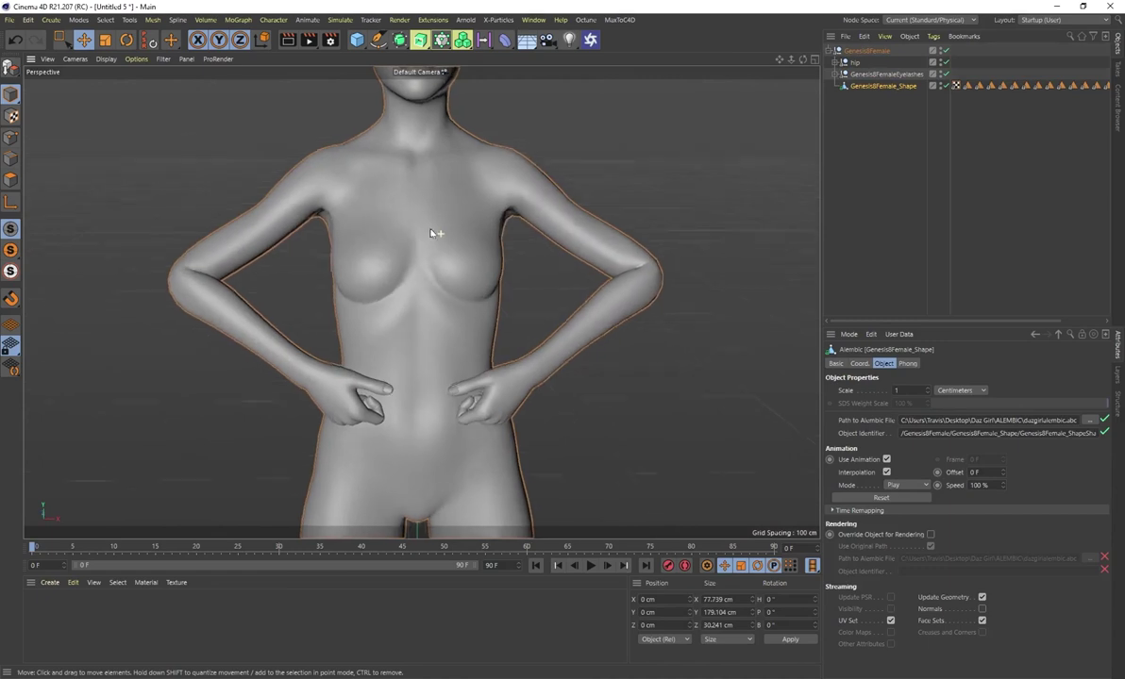
pyautogui.keyDown('alt'); pyautogui.moveTo(430, 233); pyautogui.dragTo(402, 220); pyautogui.keyUp('alt')
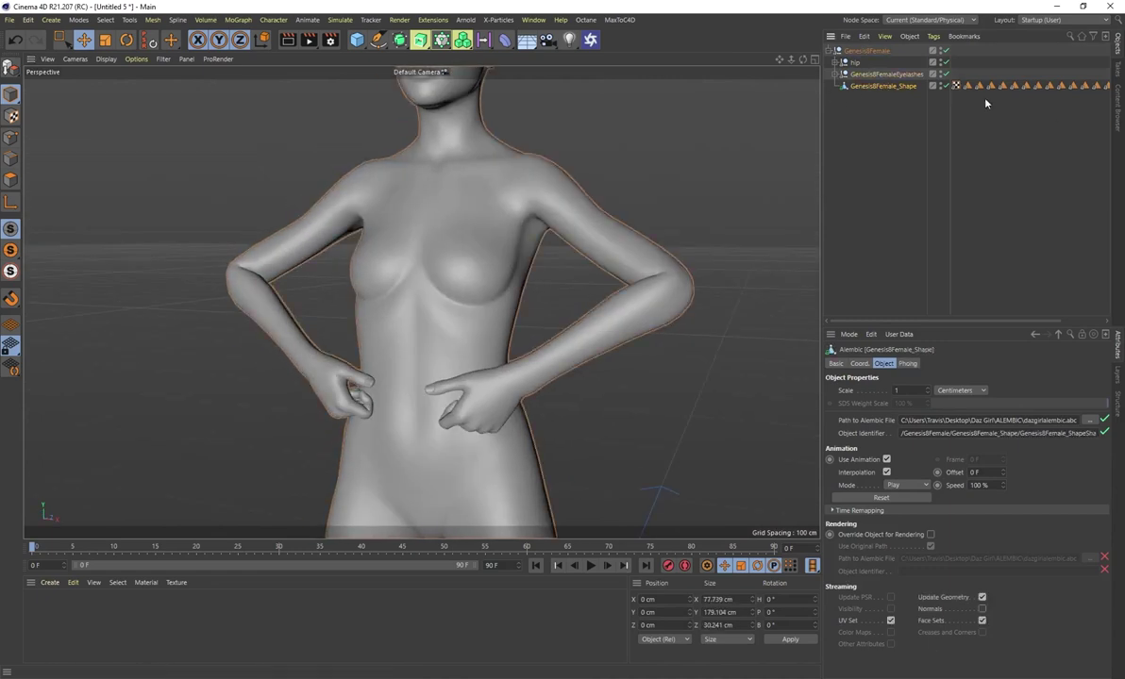
# - Examine the polygon selection tags of Genesis8Female_Shape, including EyeSocket and Cornea
pyautogui.click(1038, 86)
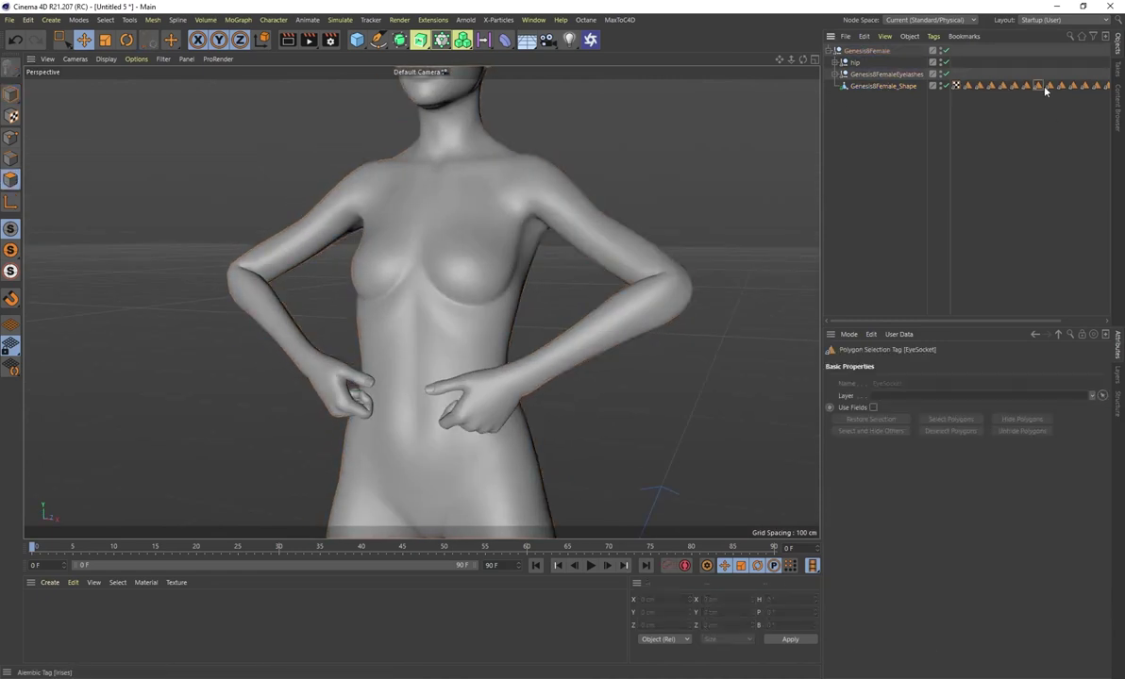
pyautogui.click(1000, 126)
pyautogui.scroll(-5, 437, 268)
pyautogui.keyDown('alt'); pyautogui.moveTo(440, 269); pyautogui.dragTo(498, 264); pyautogui.keyUp('alt')
pyautogui.keyDown('alt'); pyautogui.moveTo(498, 264); pyautogui.dragTo(505, 198, button='middle'); pyautogui.keyUp('alt')
pyautogui.scroll(-4, 514, 189)
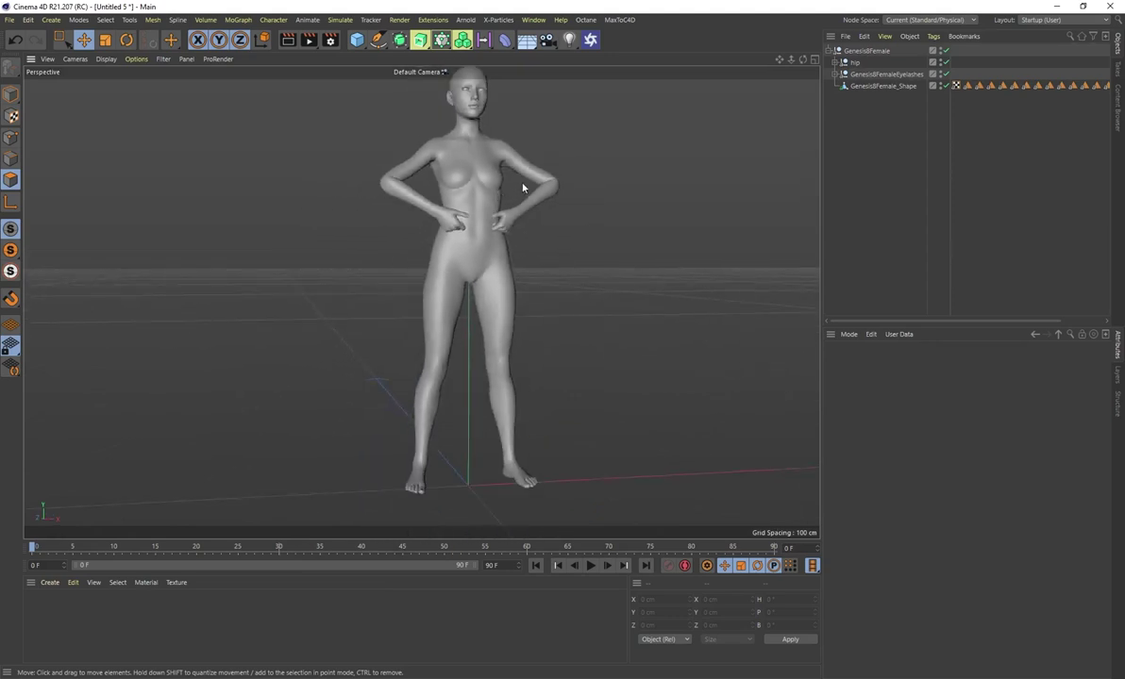
pyautogui.keyDown('alt'); pyautogui.moveTo(522, 188); pyautogui.dragTo(525, 207); pyautogui.keyUp('alt')
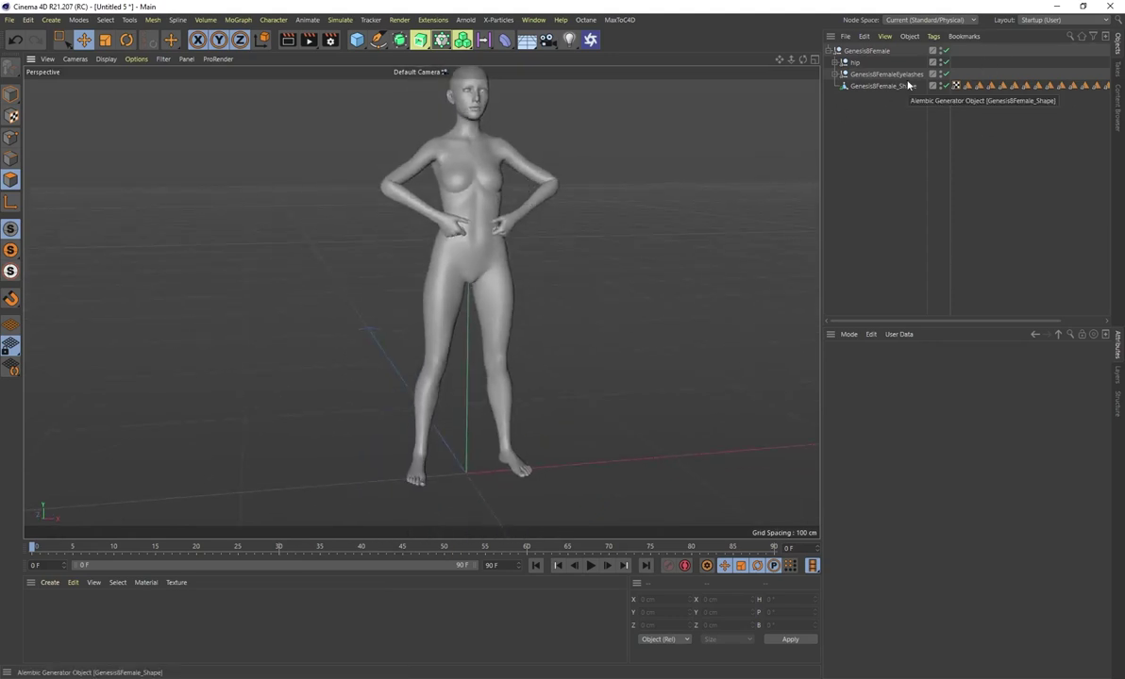
pyautogui.click(979, 86)
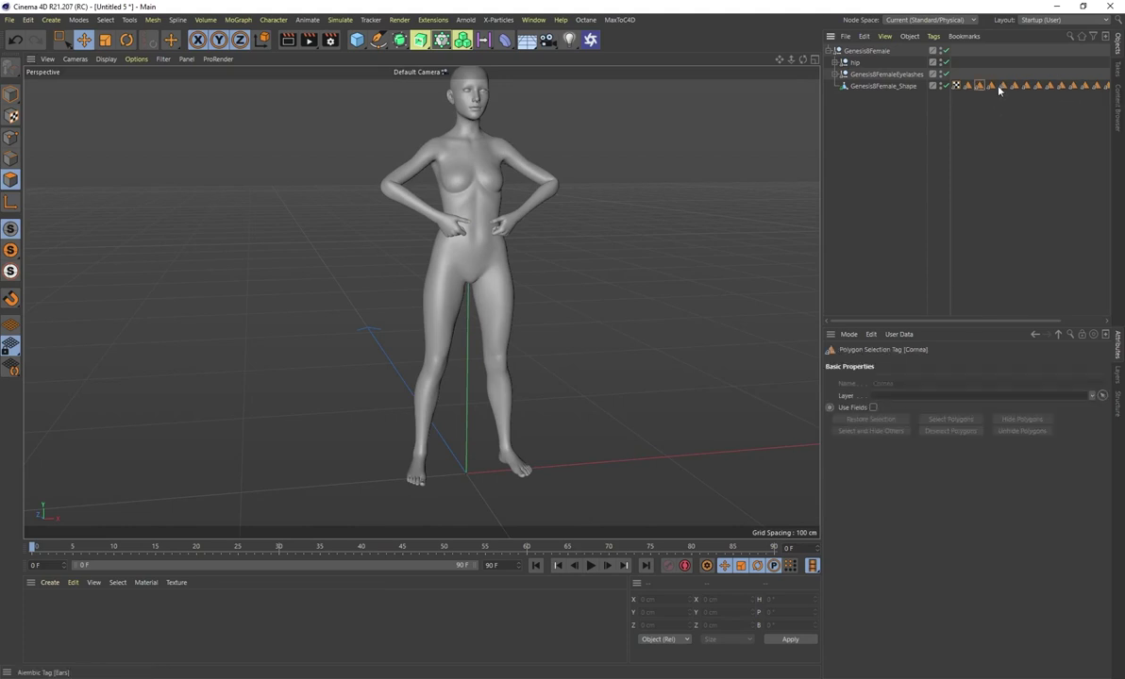
pyautogui.click(1024, 93)
pyautogui.click(1015, 87)
pyautogui.click(1024, 94)
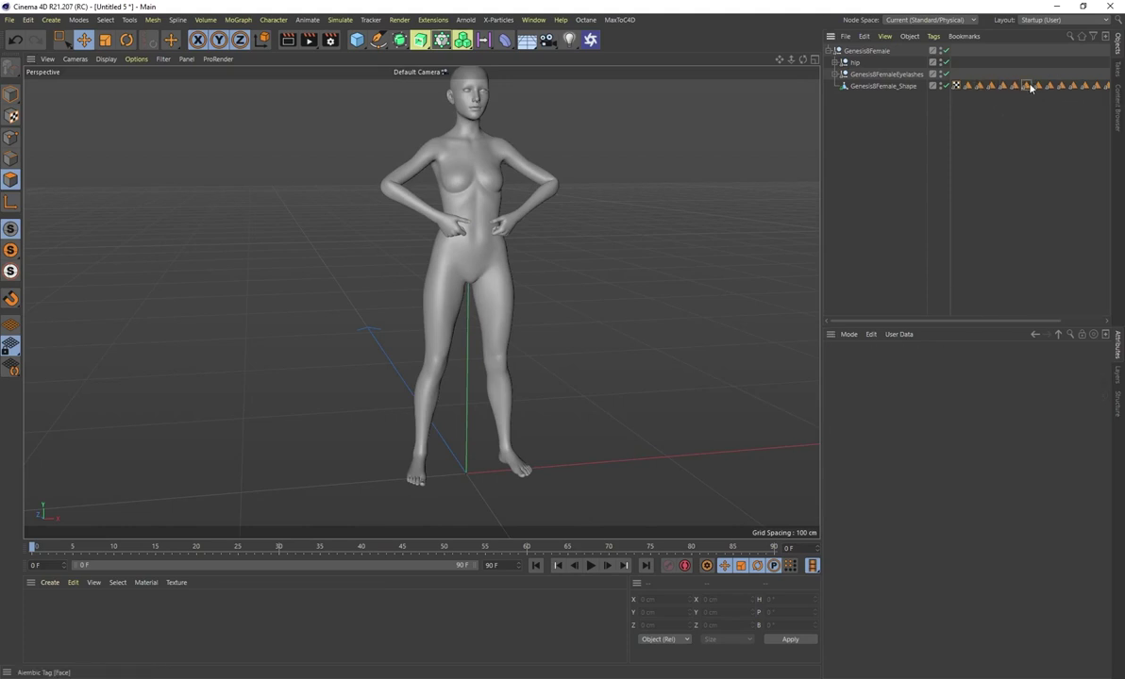
# - Make Genesis8Female_Shape editable, select its EyeSocket selection tag and scrub the timeline to frame 12 to check the animation
pyautogui.click(908, 89)
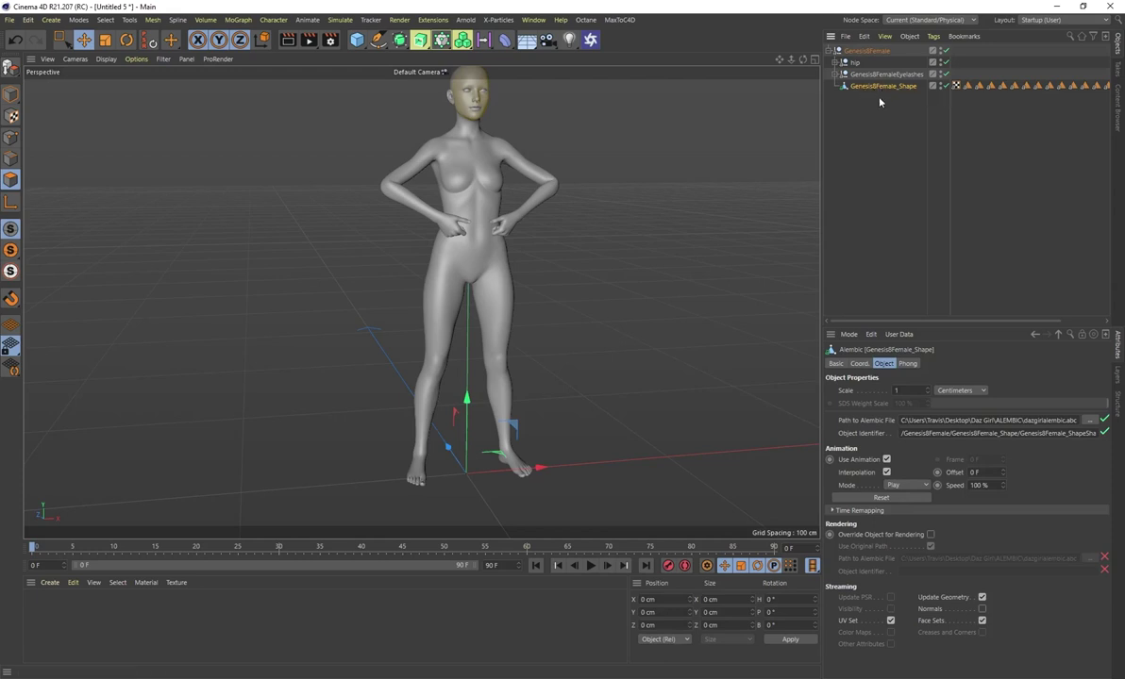
pyautogui.press('c')
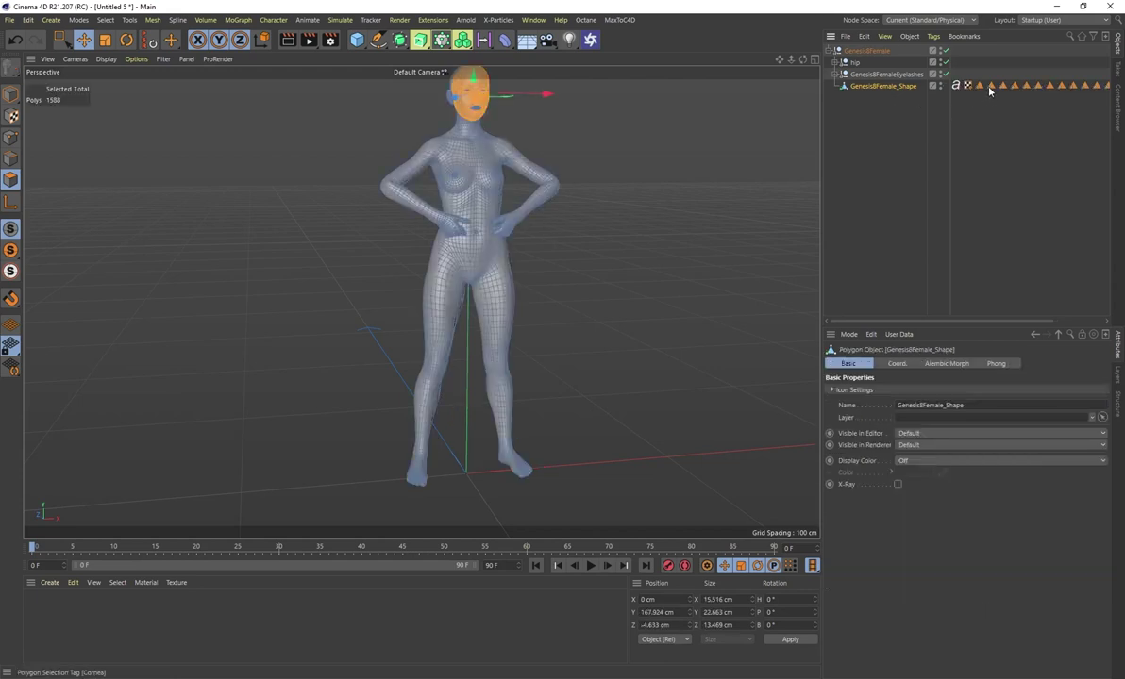
pyautogui.click(1027, 85)
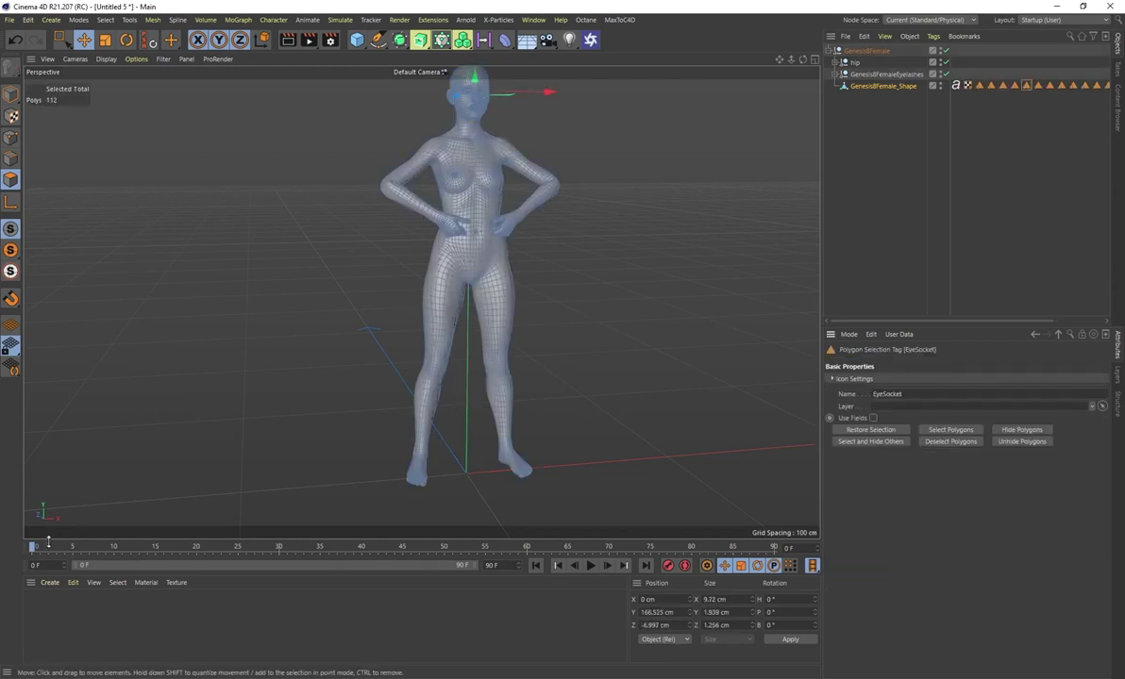
pyautogui.moveTo(35, 546); pyautogui.dragTo(131, 549)
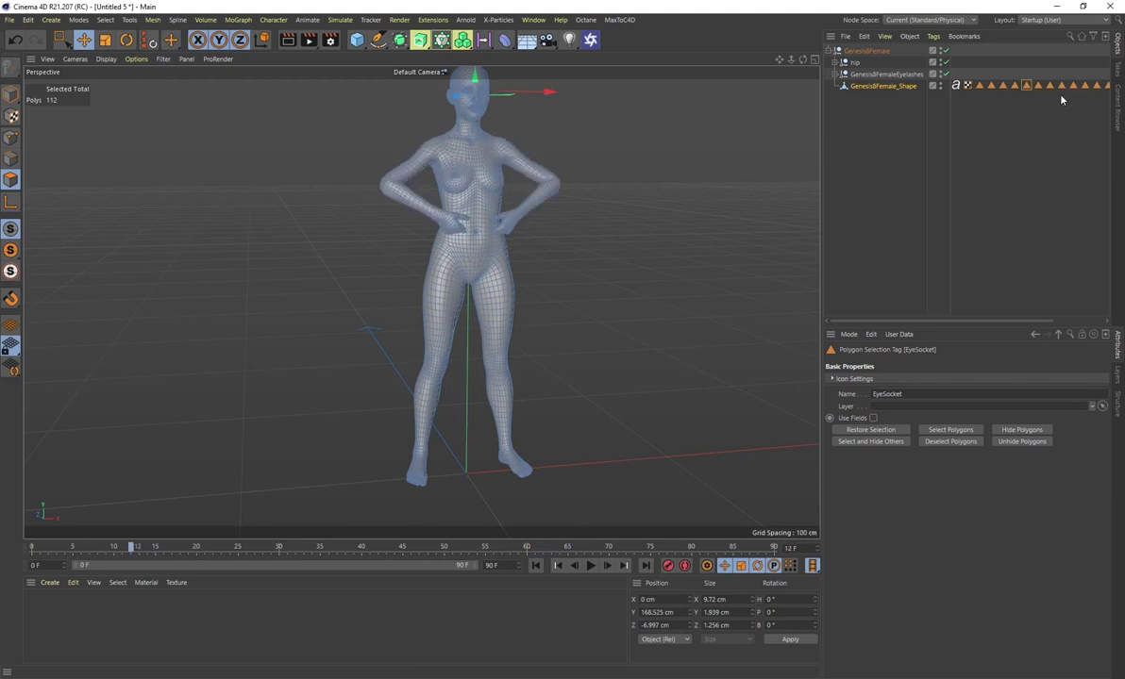
# - Examine the Irises selection tag, clear the selection and return the timeline to frame 0
pyautogui.click(1049, 86)
pyautogui.click(1061, 86)
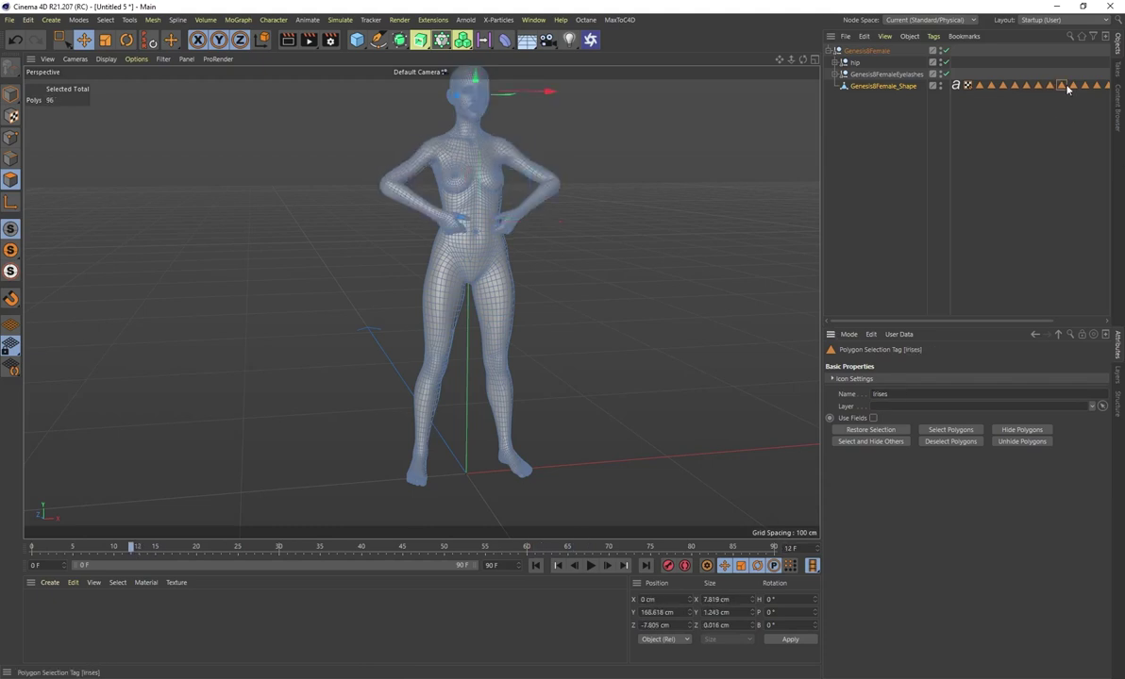
pyautogui.click(953, 132)
pyautogui.moveTo(131, 549); pyautogui.dragTo(45, 554)
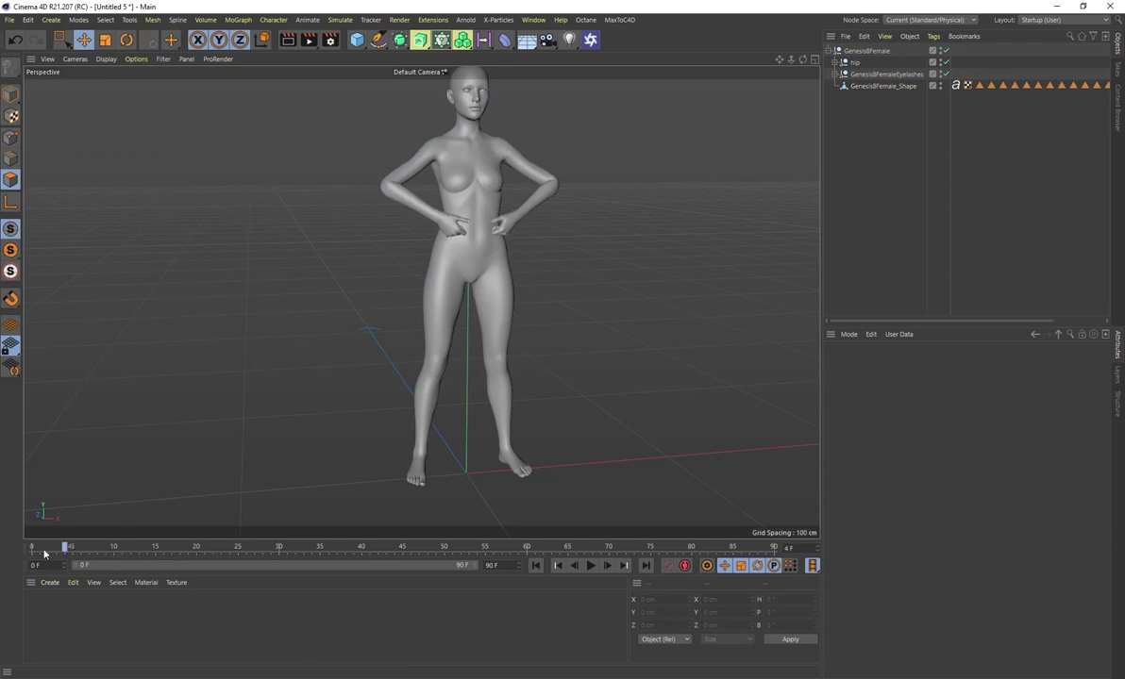
# - Merge garmentfinal.abc from the Garment > Alembic folder into the scene with the default Alembic import settings
pyautogui.click(846, 36)
pyautogui.click(873, 53)
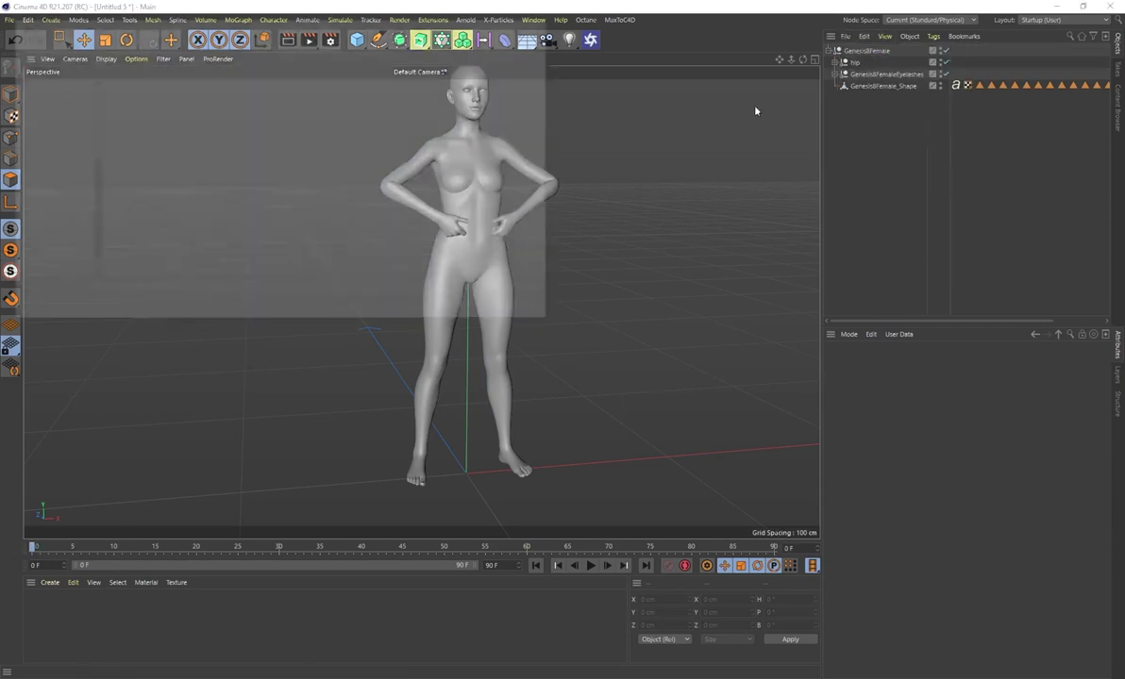
pyautogui.click(176, 43)
pyautogui.doubleClick(141, 123)
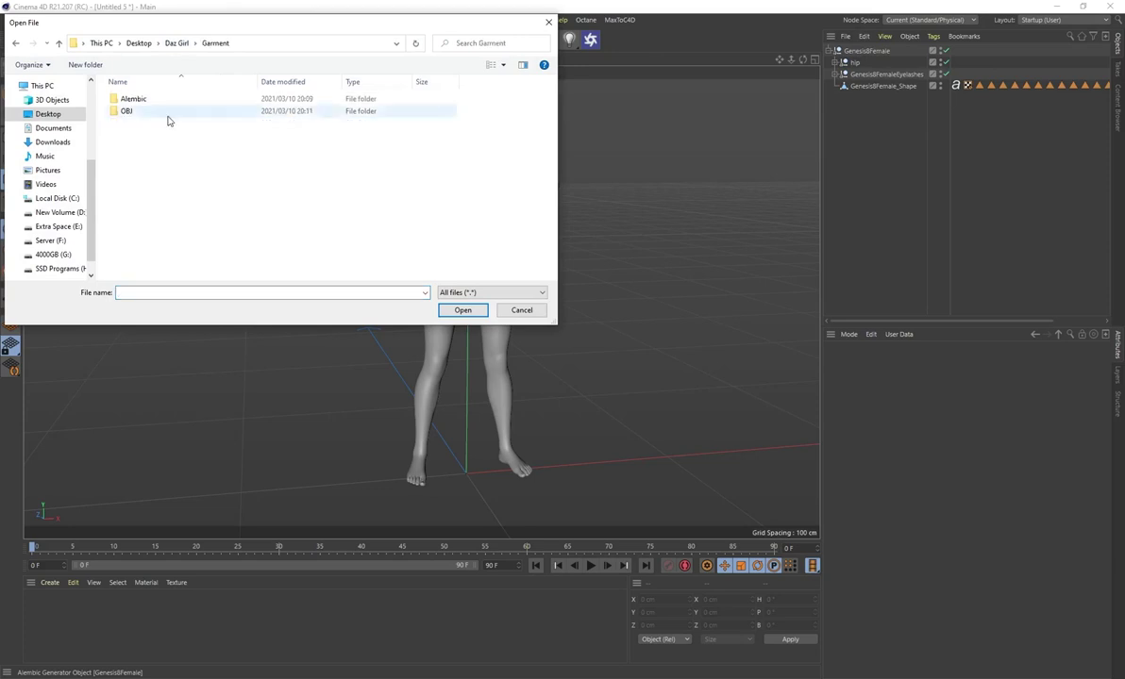
pyautogui.doubleClick(133, 99)
pyautogui.click(142, 99)
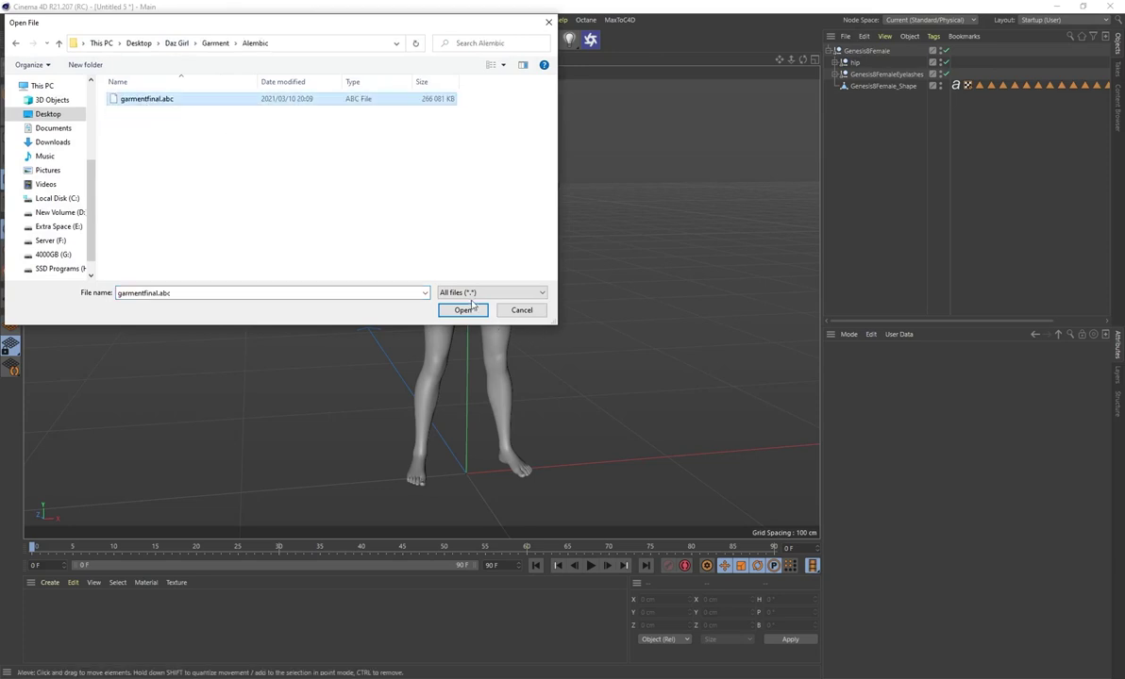
pyautogui.click(463, 309)
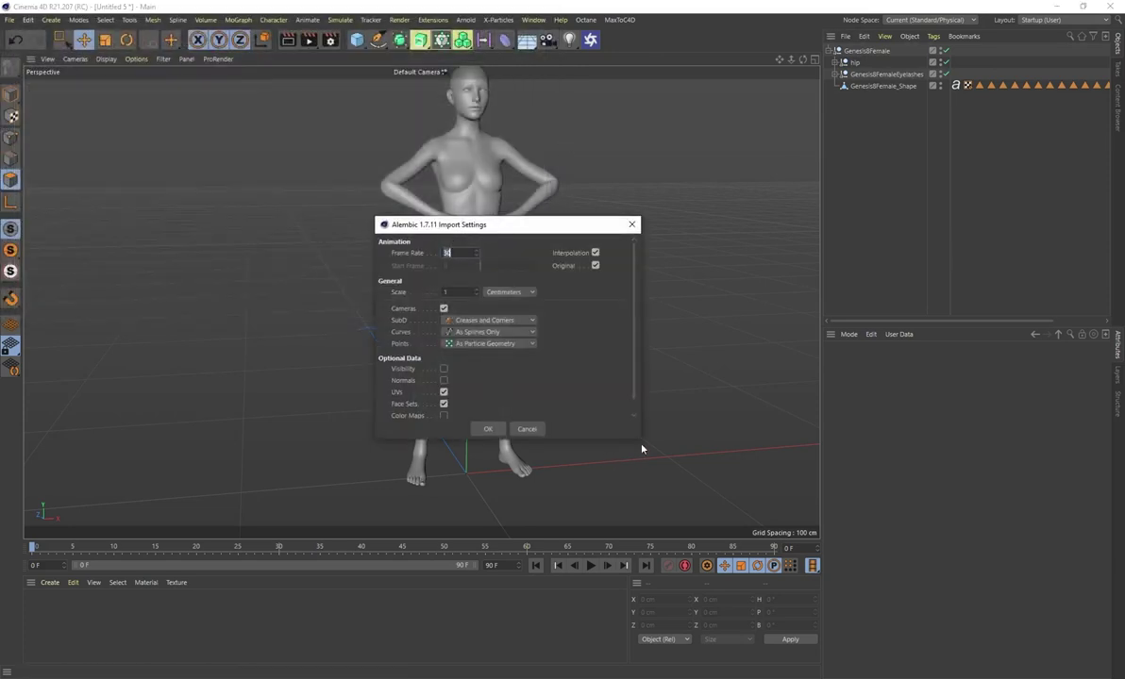
pyautogui.moveTo(642, 449); pyautogui.dragTo(658, 477)
pyautogui.click(499, 484)
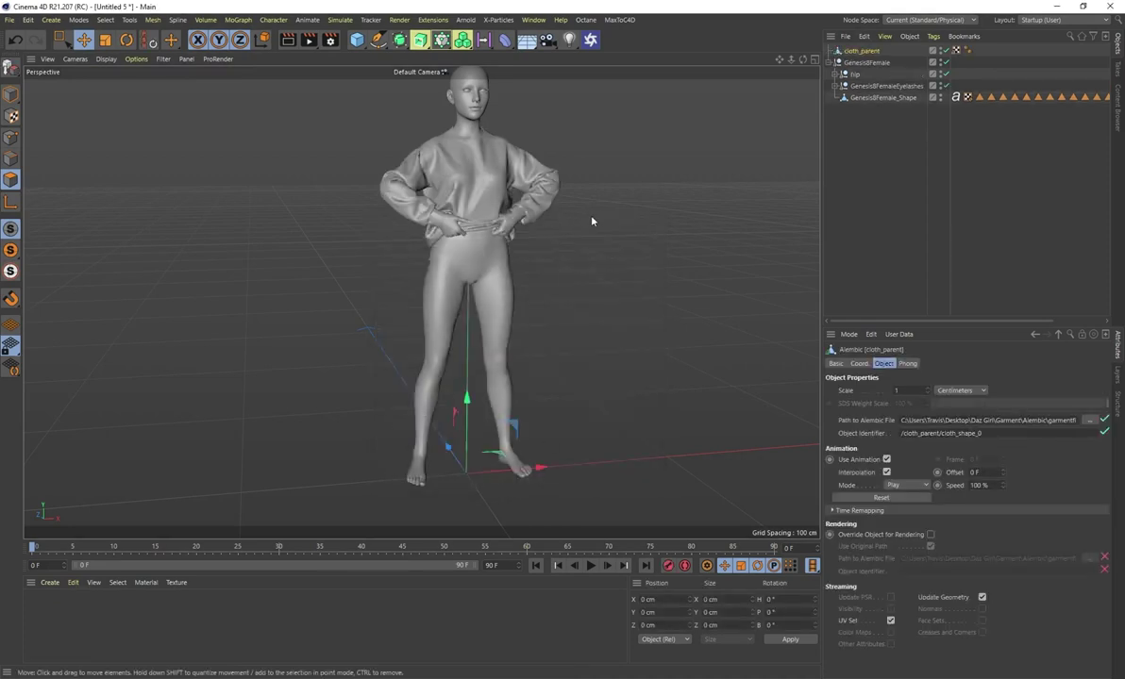
pyautogui.scroll(3, 591, 221)
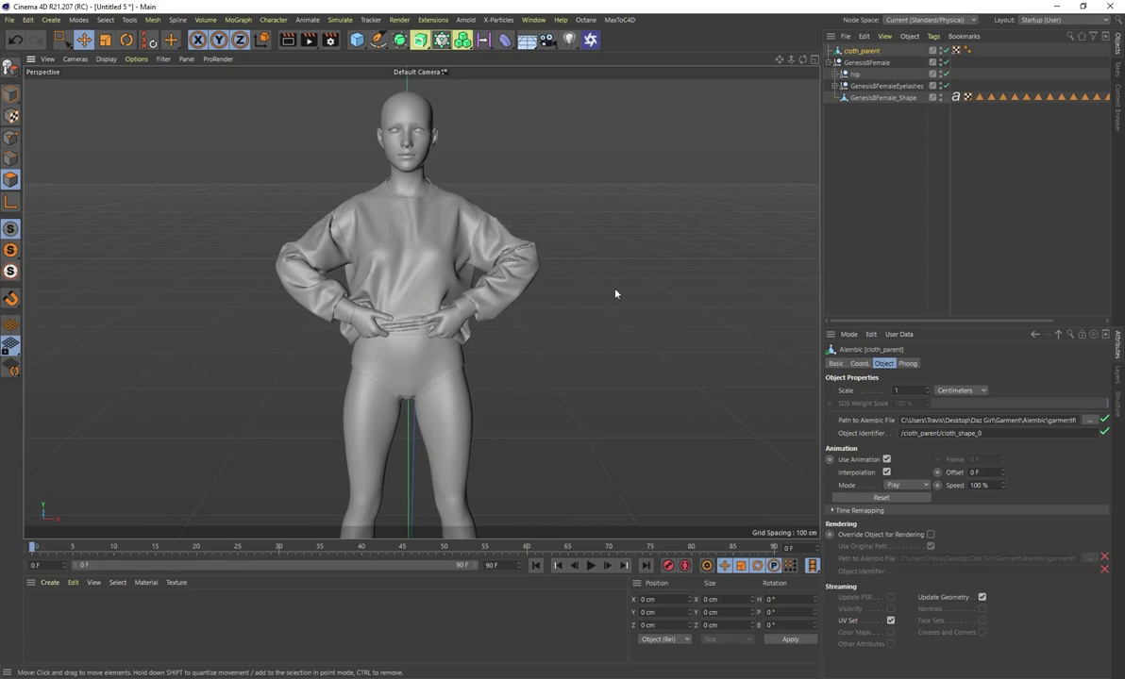
# - Merge garmentobj.obj from the Garment > OBJ folder using the saved custom import preset with a 180 phong angle and Combine All splitting
pyautogui.click(845, 36)
pyautogui.click(874, 55)
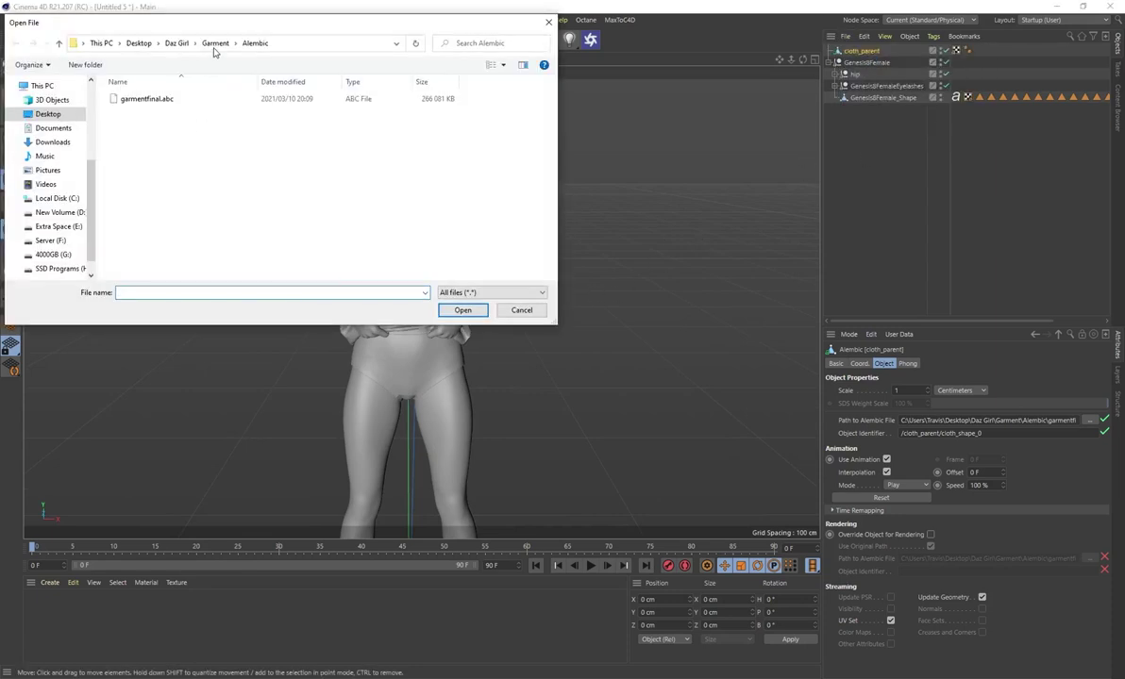
pyautogui.click(215, 43)
pyautogui.doubleClick(132, 113)
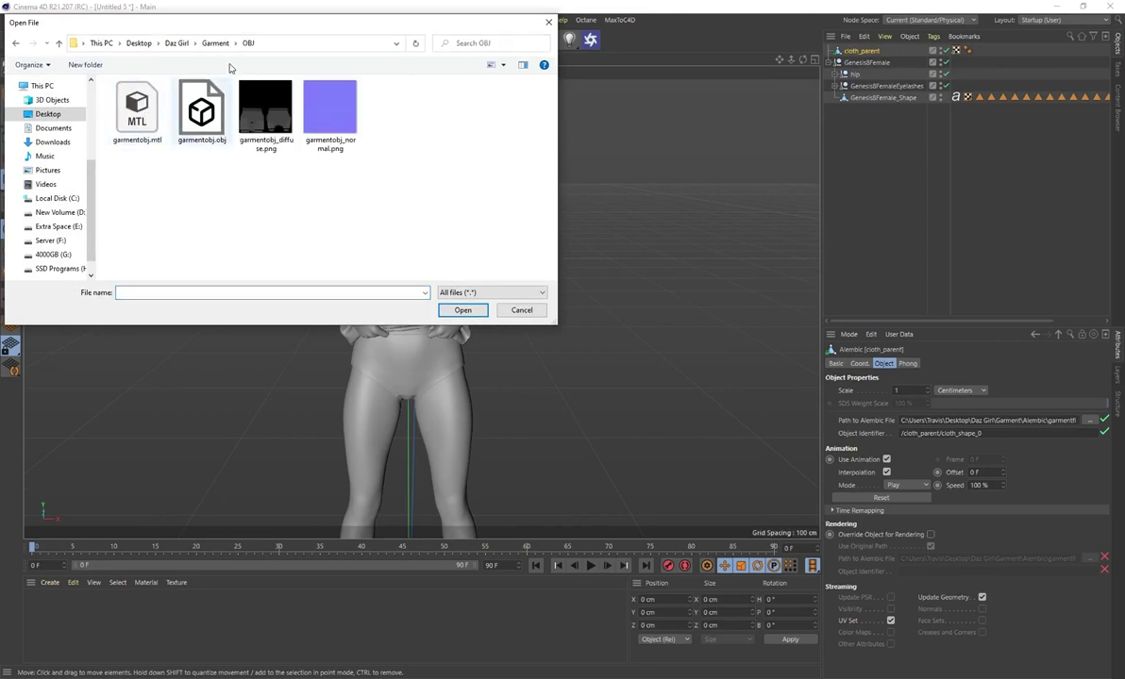
pyautogui.doubleClick(202, 108)
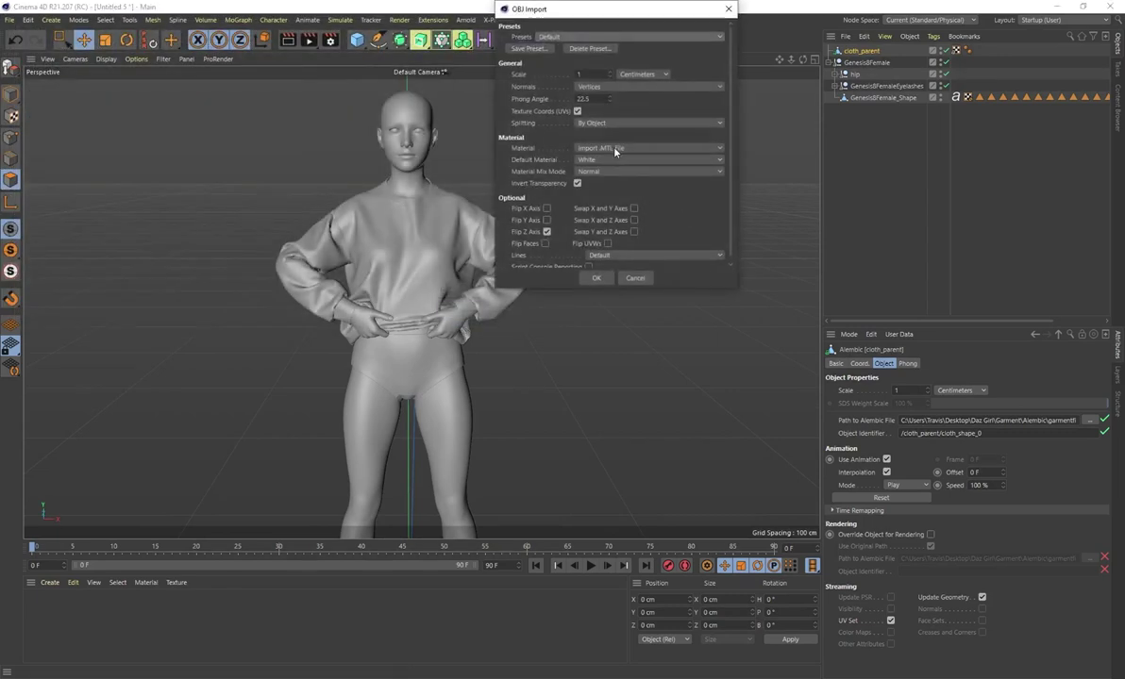
pyautogui.click(639, 42)
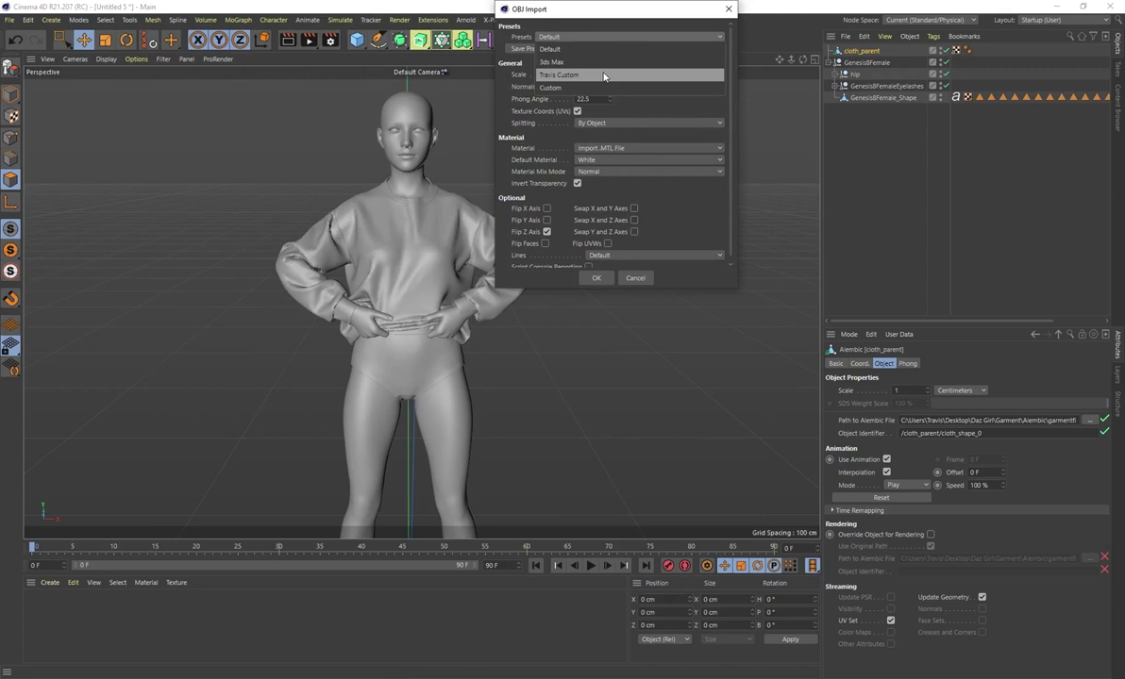
pyautogui.click(532, 75)
pyautogui.moveTo(736, 285); pyautogui.dragTo(922, 345)
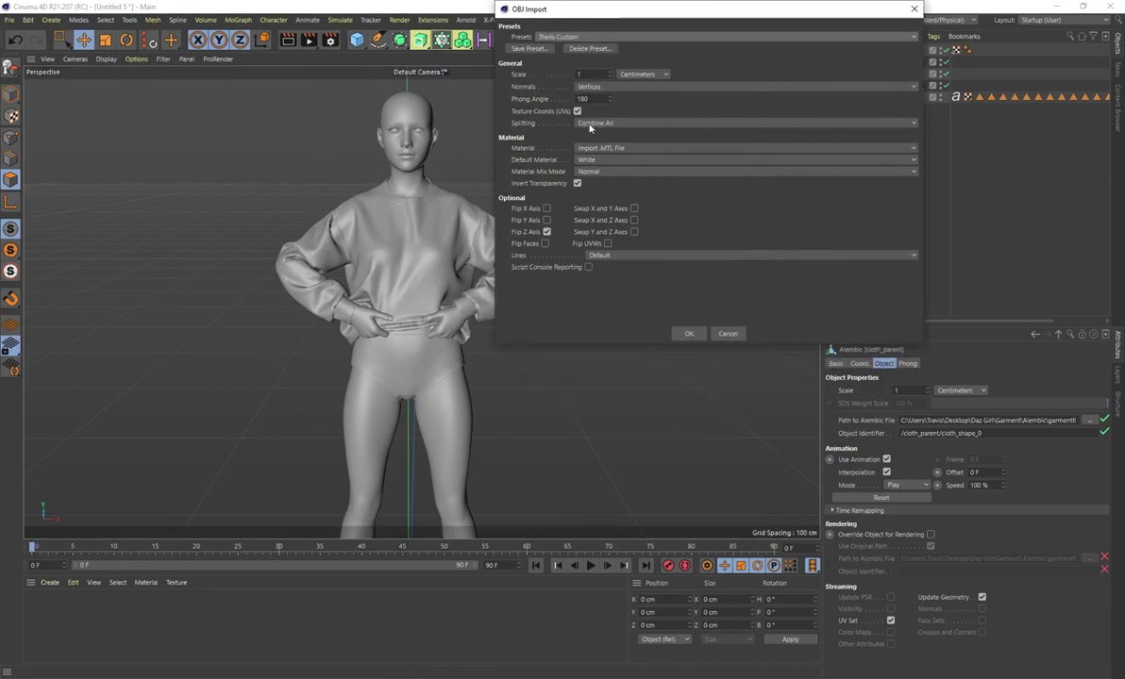
pyautogui.click(691, 333)
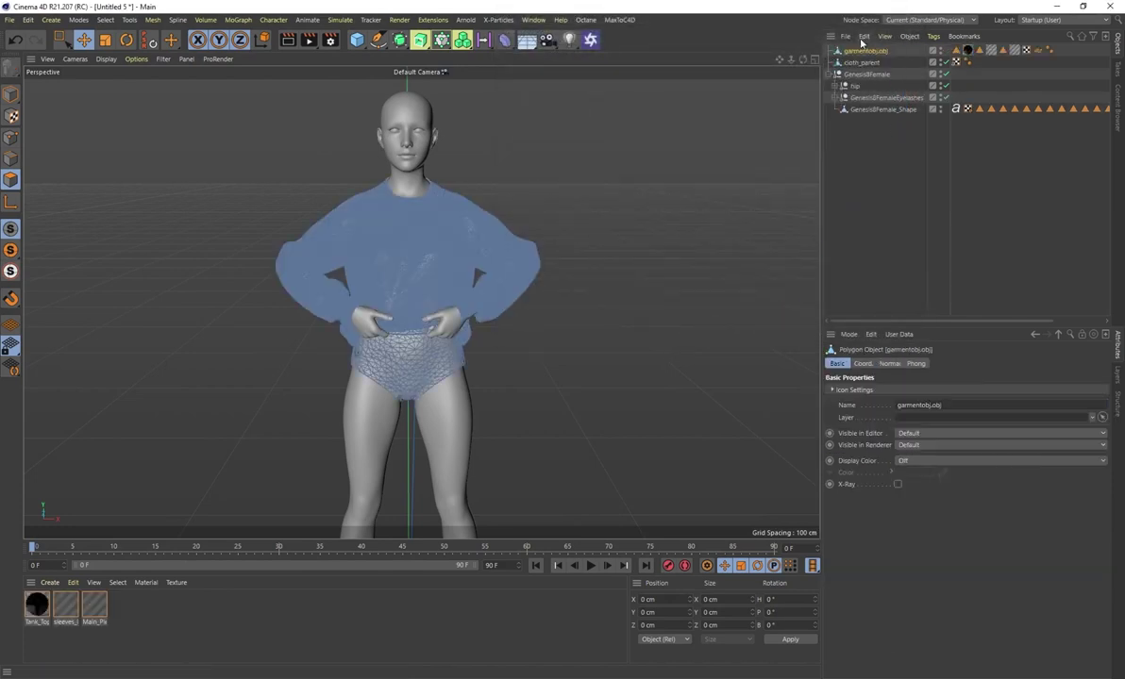
# - Examine the Tank_Top, sleeves and Main_Pieces polygon selection tags of garmentobj.obj and compare them with the tags on cloth_parent
pyautogui.click(956, 50)
pyautogui.click(979, 50)
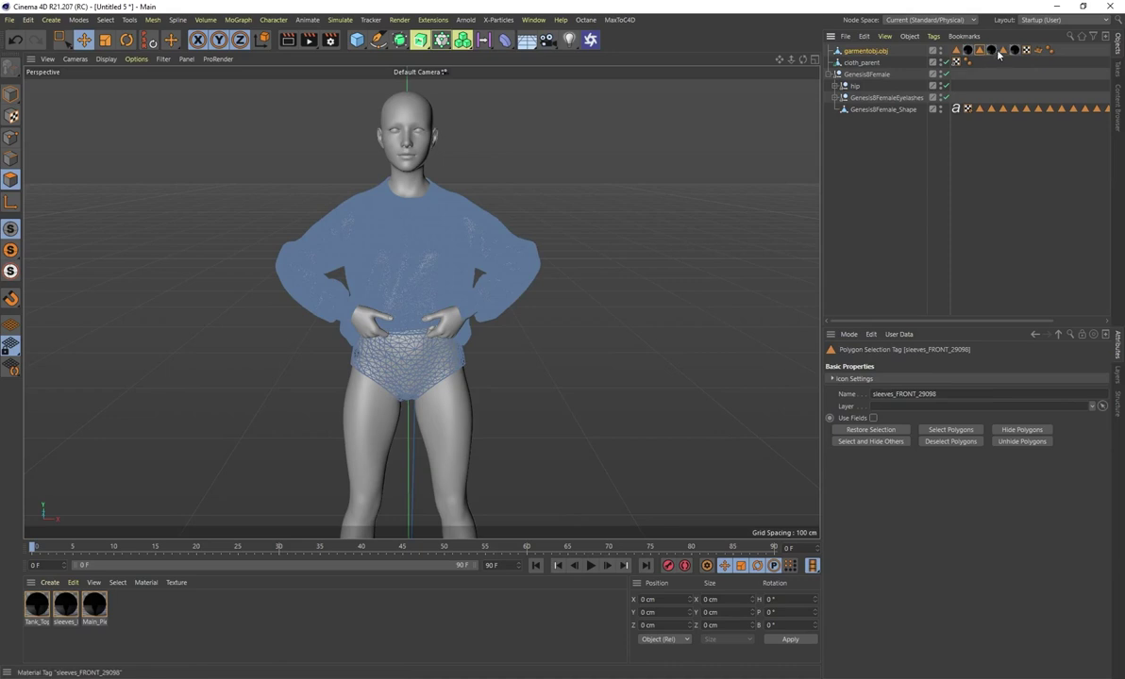
pyautogui.click(1002, 50)
pyautogui.click(865, 65)
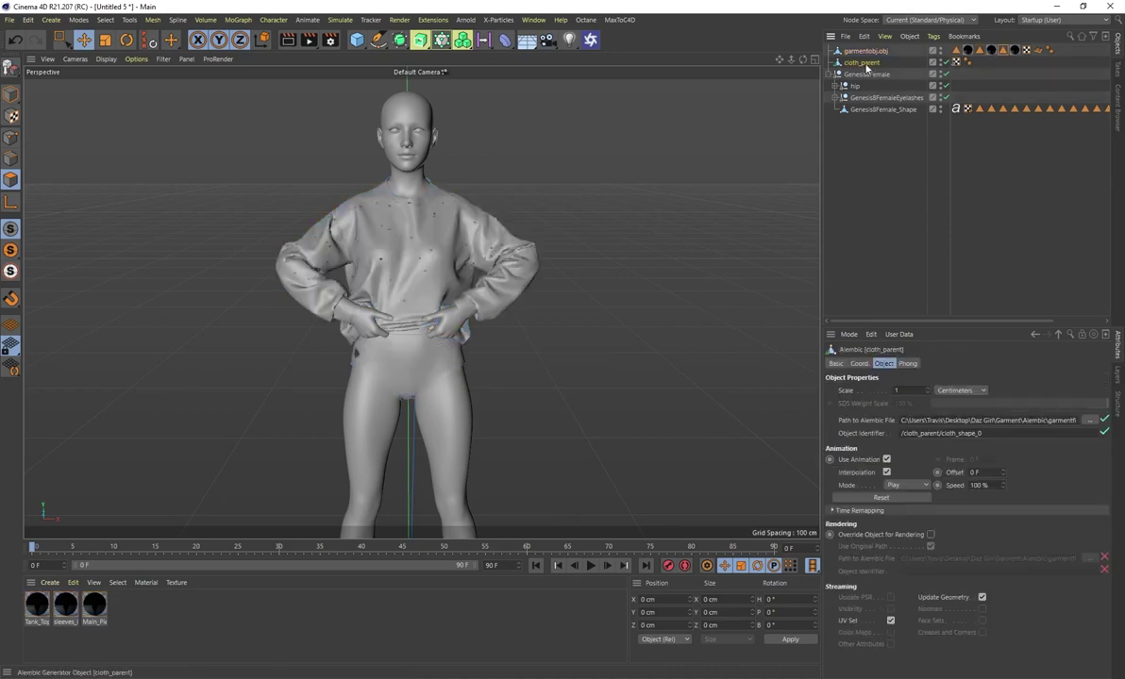
pyautogui.click(956, 51)
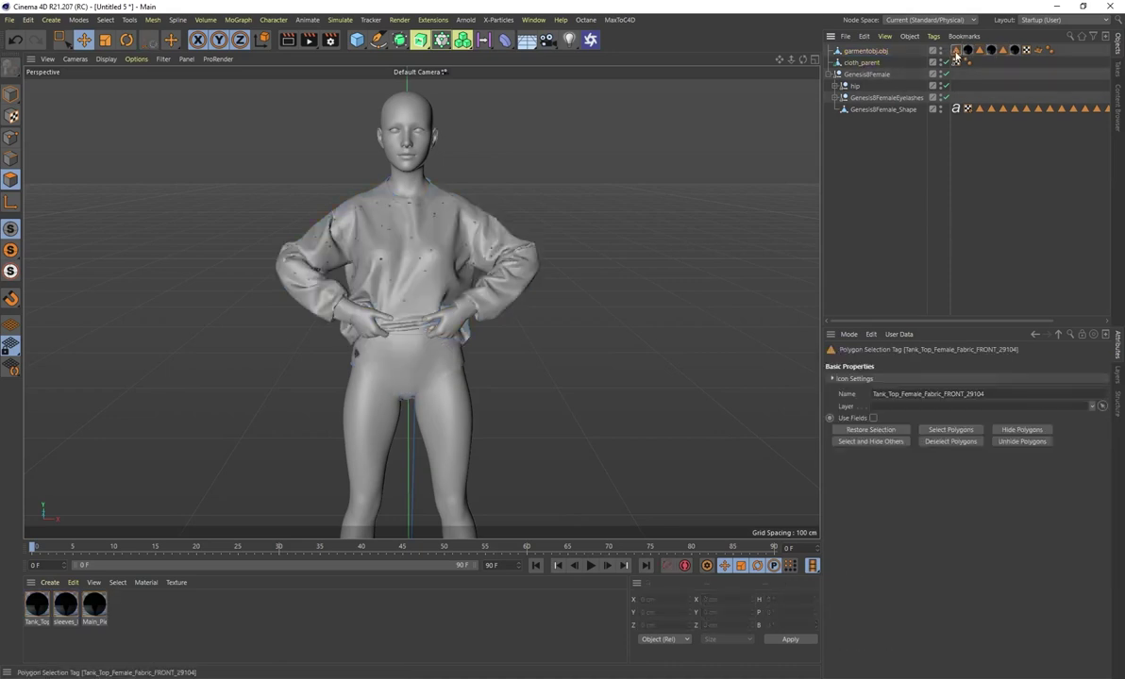
# - Make cloth_parent editable and copy the three polygon selection tags from garmentobj.obj onto it
pyautogui.click(861, 64)
pyautogui.press('c')
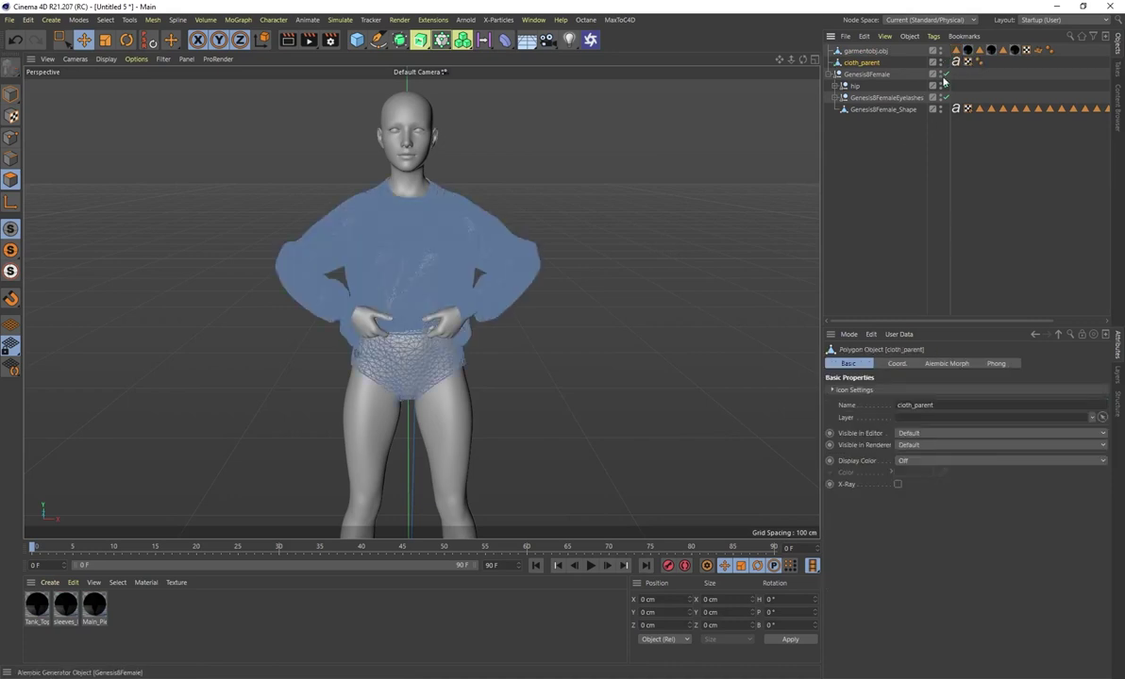
pyautogui.click(956, 50)
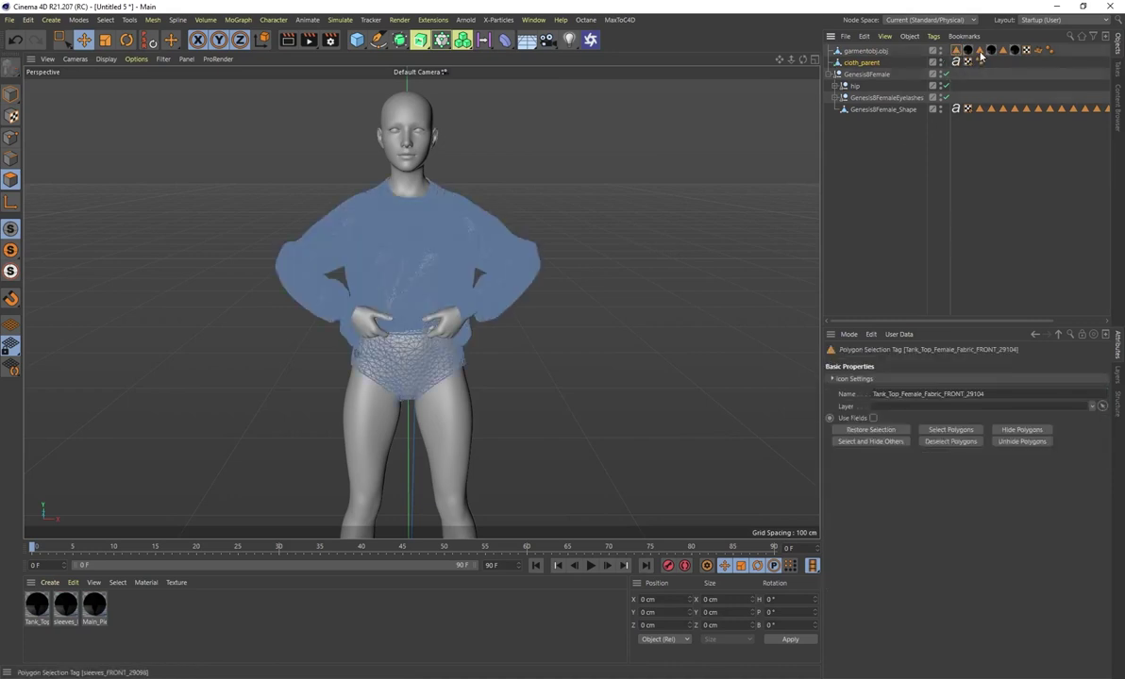
pyautogui.keyDown('ctrl'); pyautogui.click(980, 52); pyautogui.keyUp('ctrl')
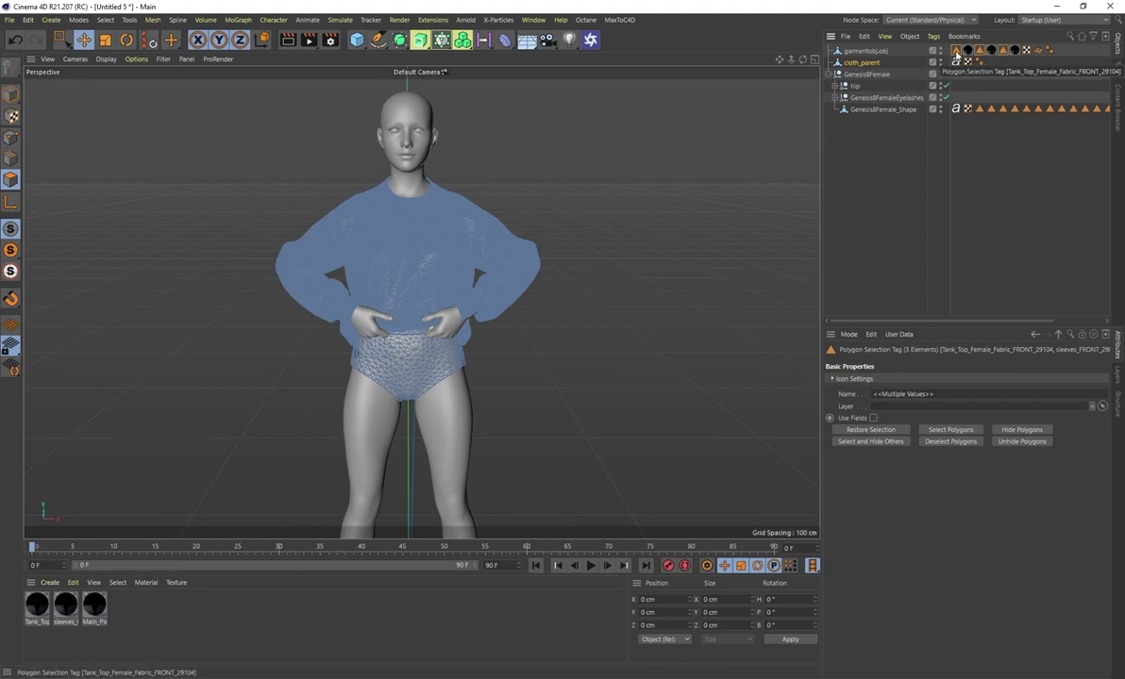
pyautogui.moveTo(956, 54); pyautogui.dragTo(987, 63)
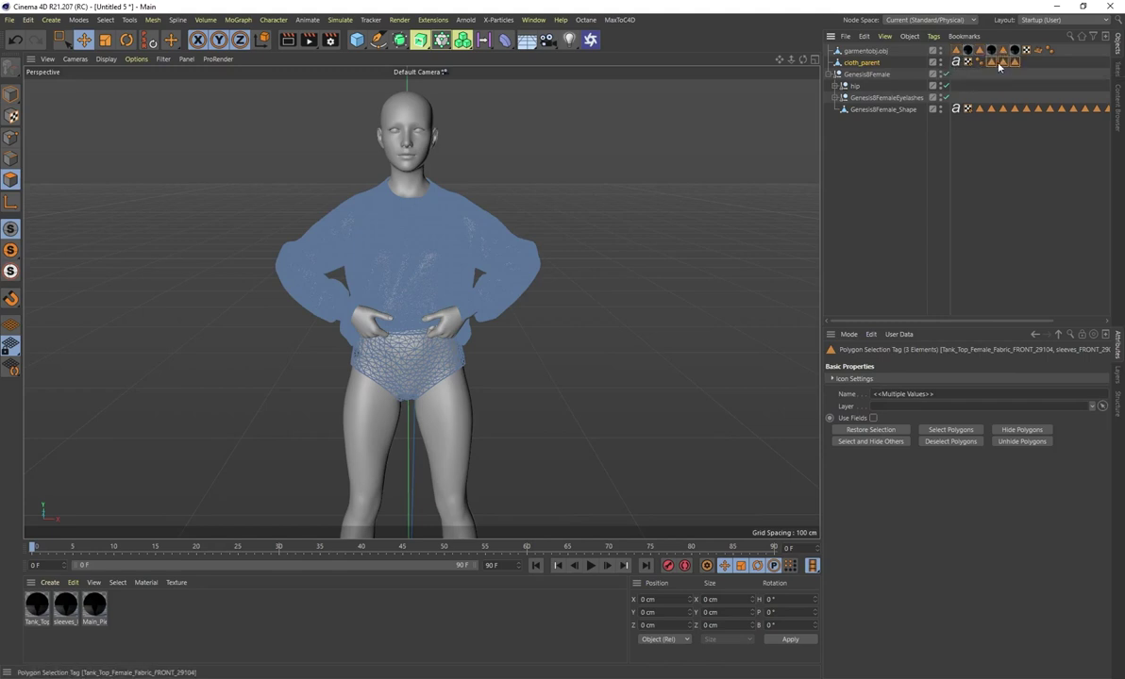
# - Delete garmentobj.obj and check the copied Tank_Top, sleeves and Main_Pieces selections on cloth_parent
pyautogui.click(873, 53)
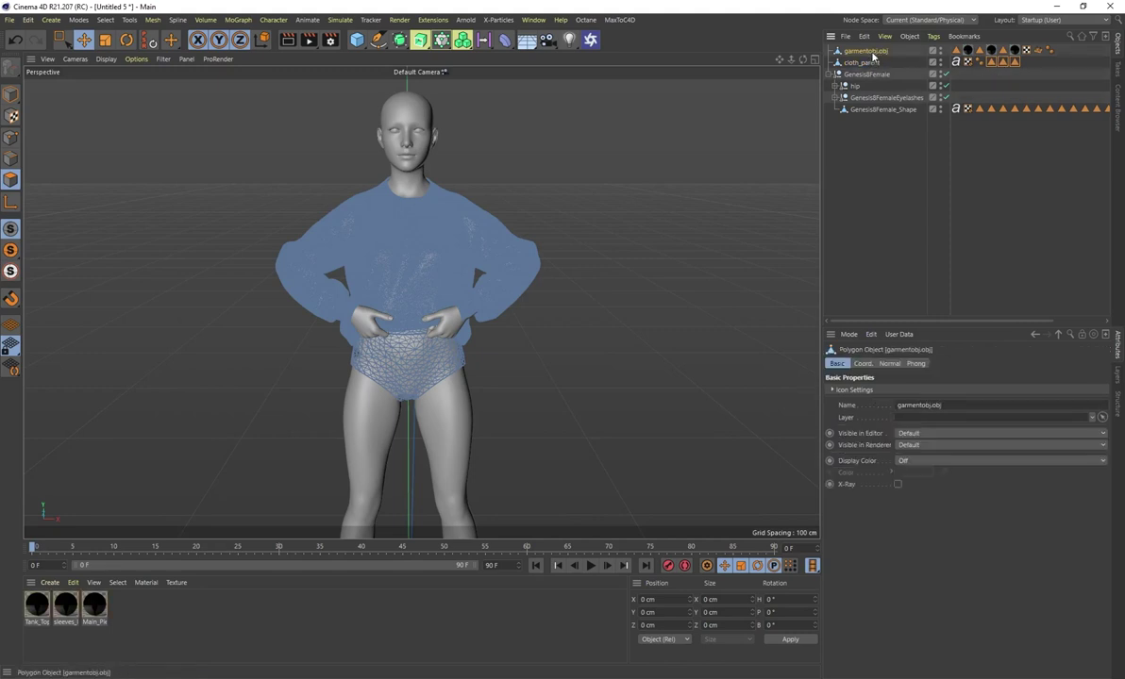
pyautogui.press('Delete')
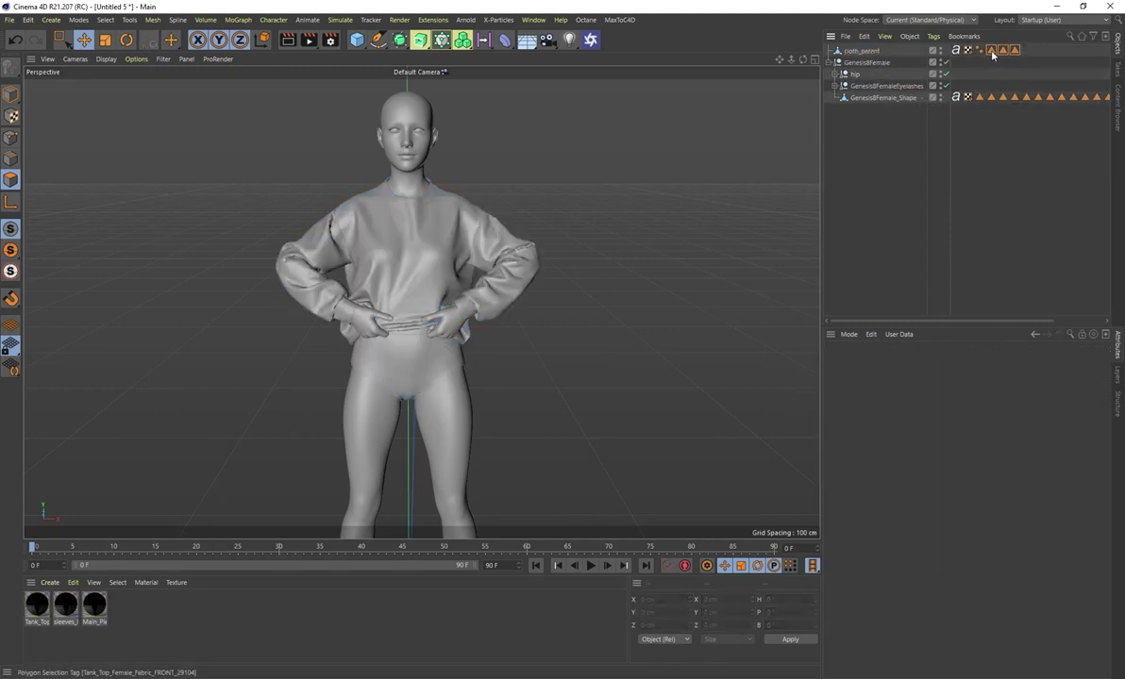
pyautogui.click(991, 50)
pyautogui.click(1002, 50)
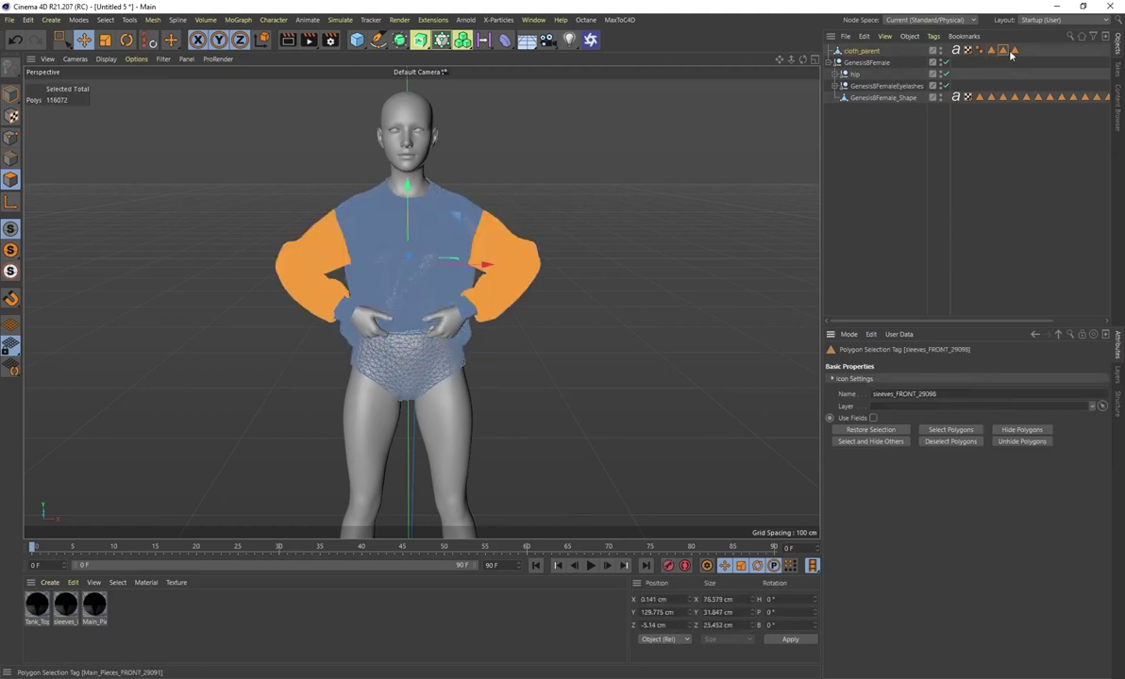
pyautogui.click(1012, 51)
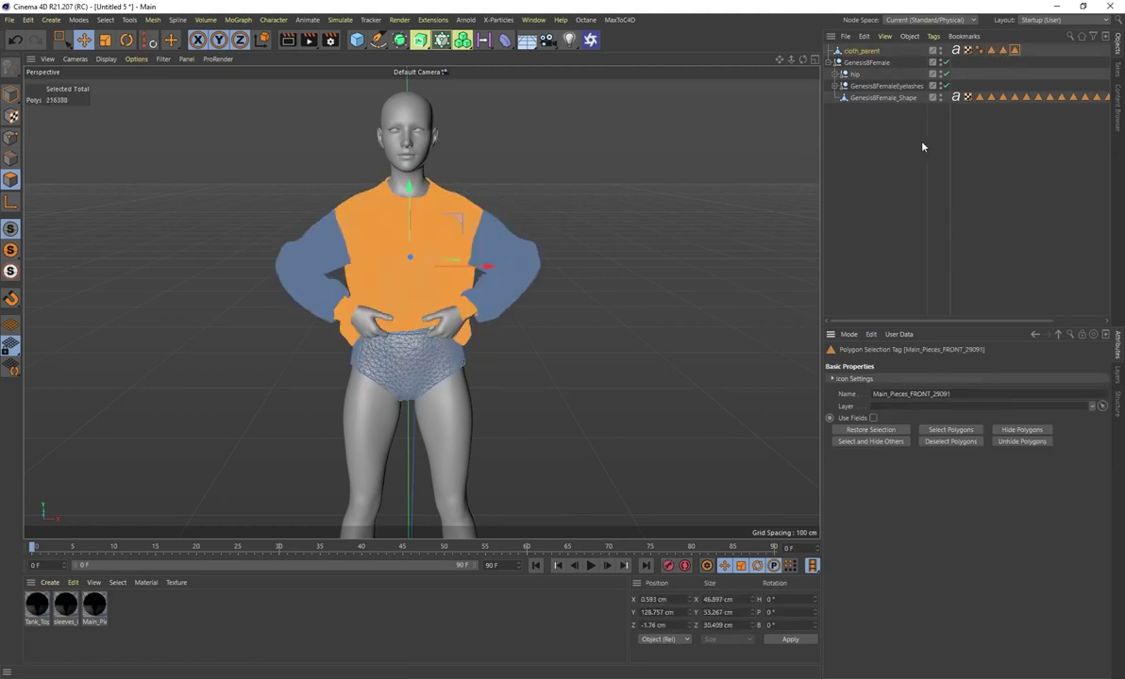
pyautogui.click(993, 148)
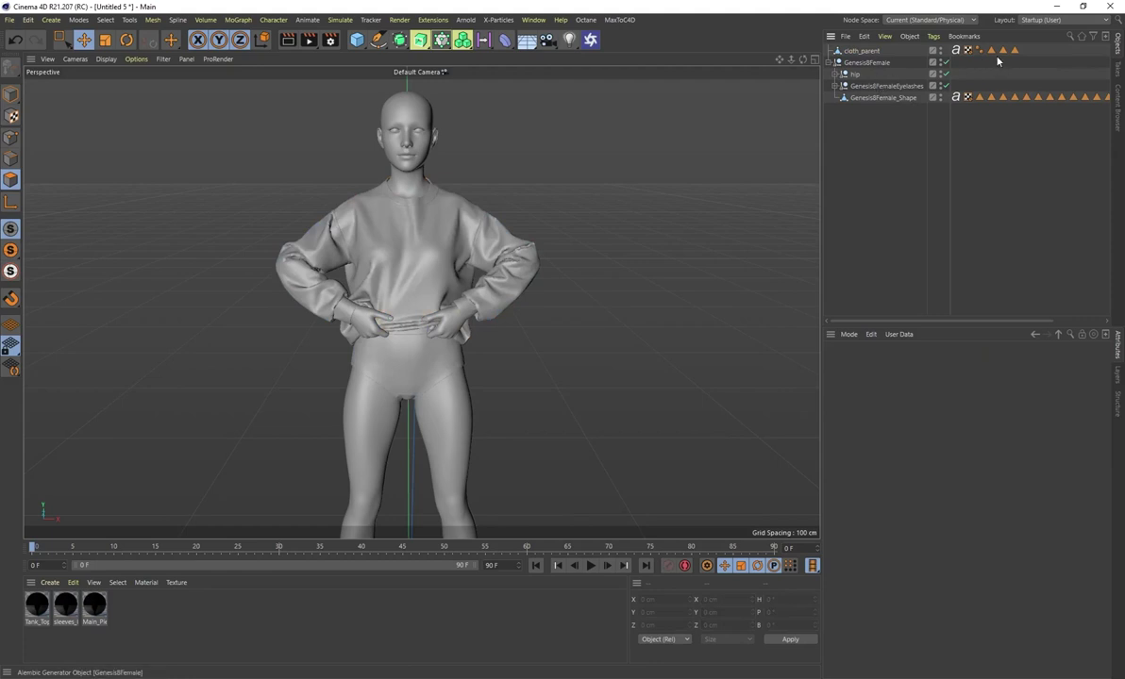
# - Set the phong angle of cloth_parent's Phong tag to 180° to smooth the sweater's jagged folds
pyautogui.scroll(5, 434, 273)
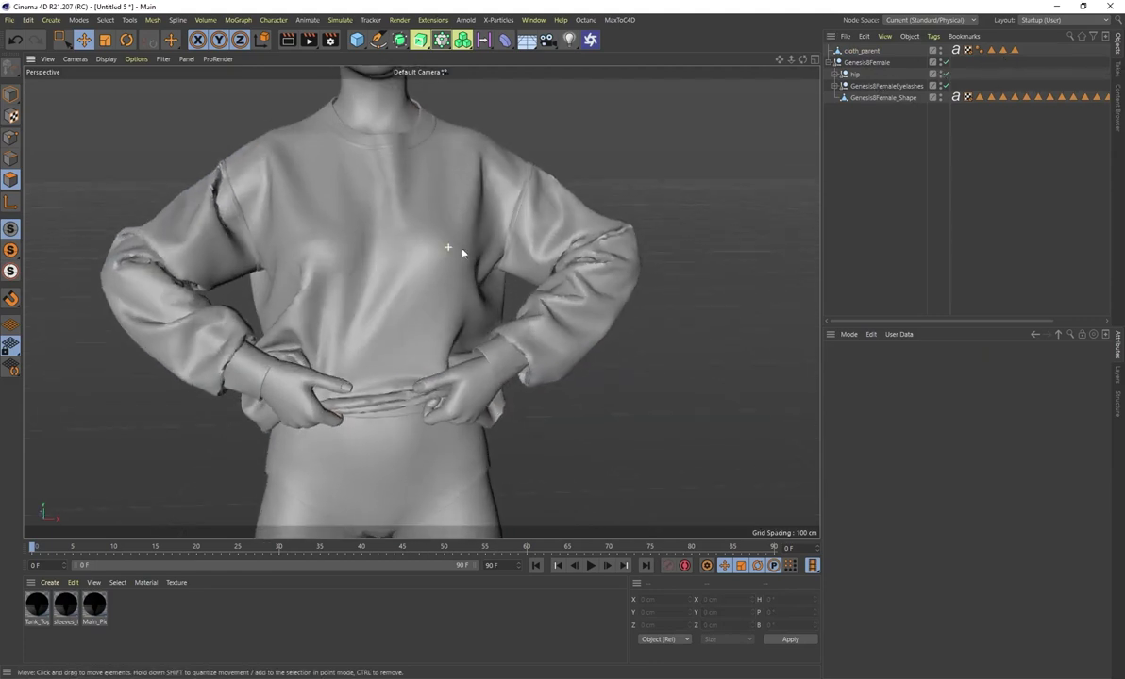
pyautogui.keyDown('alt'); pyautogui.moveTo(549, 215); pyautogui.dragTo(537, 215); pyautogui.keyUp('alt')
pyautogui.keyDown('alt'); pyautogui.moveTo(258, 158); pyautogui.dragTo(301, 171); pyautogui.keyUp('alt')
pyautogui.keyDown('alt'); pyautogui.moveTo(412, 229); pyautogui.dragTo(453, 210); pyautogui.keyUp('alt')
pyautogui.click(980, 52)
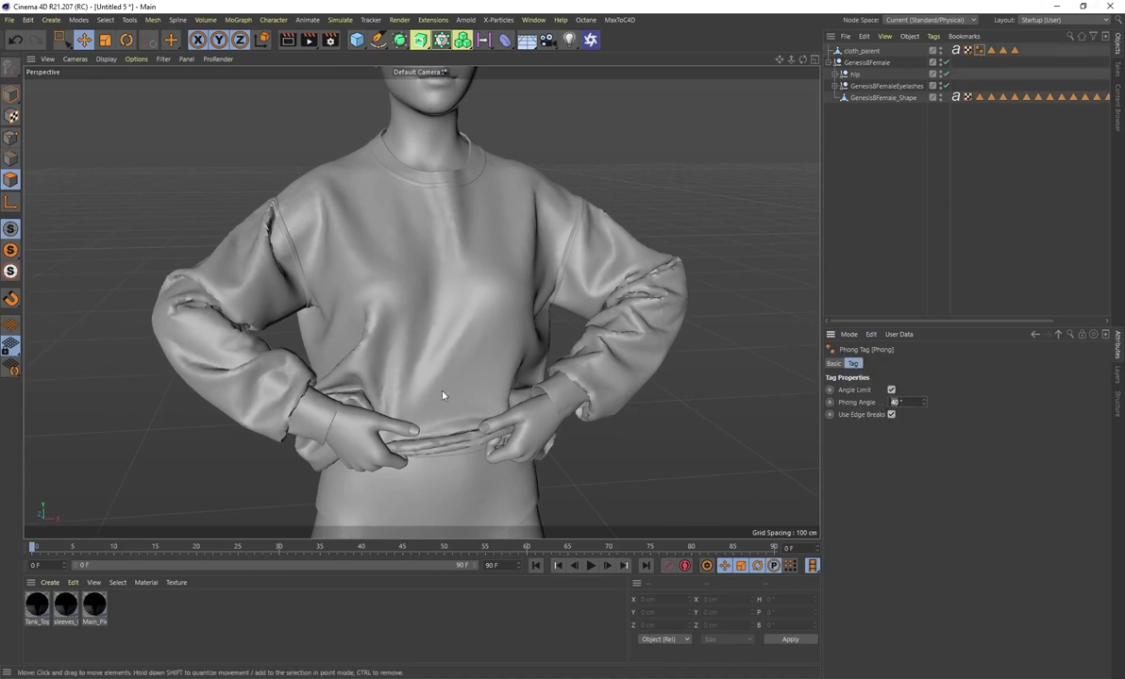
pyautogui.scroll(10, 620, 320)
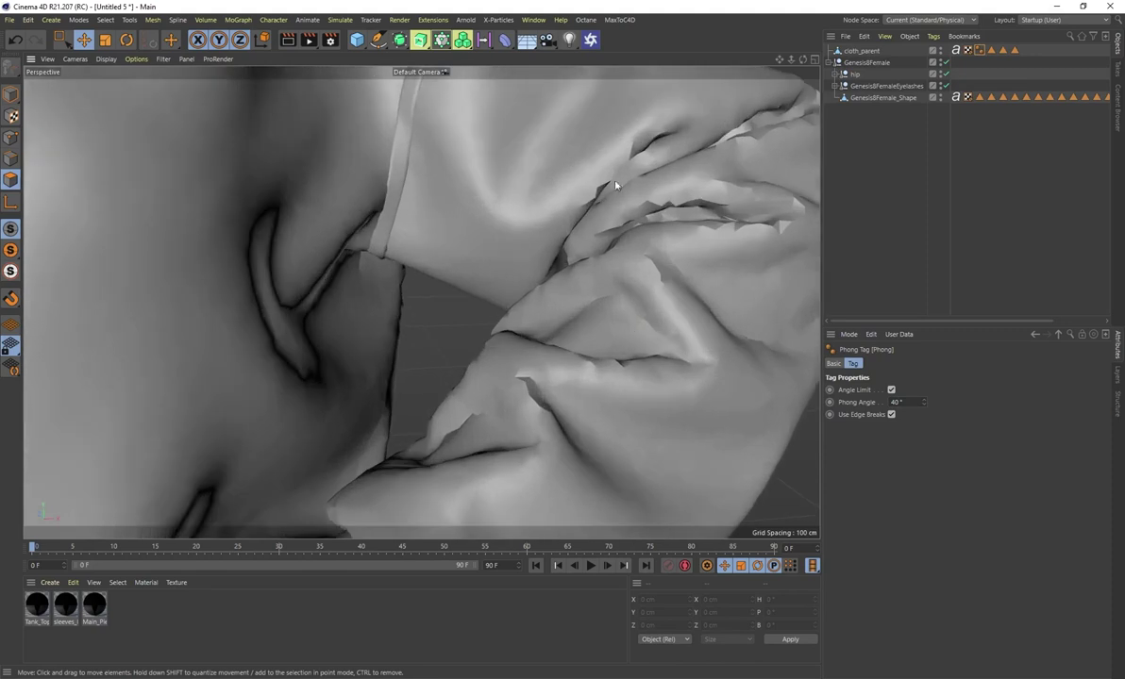
pyautogui.keyDown('alt'); pyautogui.moveTo(615, 186); pyautogui.dragTo(529, 304); pyautogui.keyUp('alt')
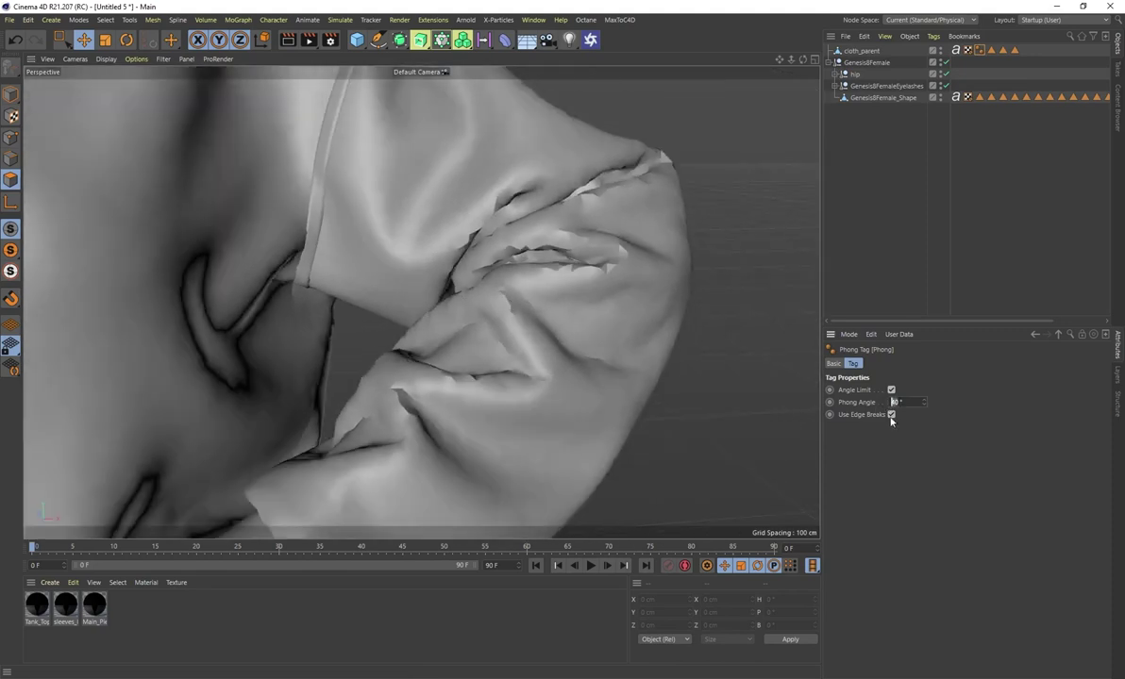
pyautogui.write('180')
pyautogui.press('Return')
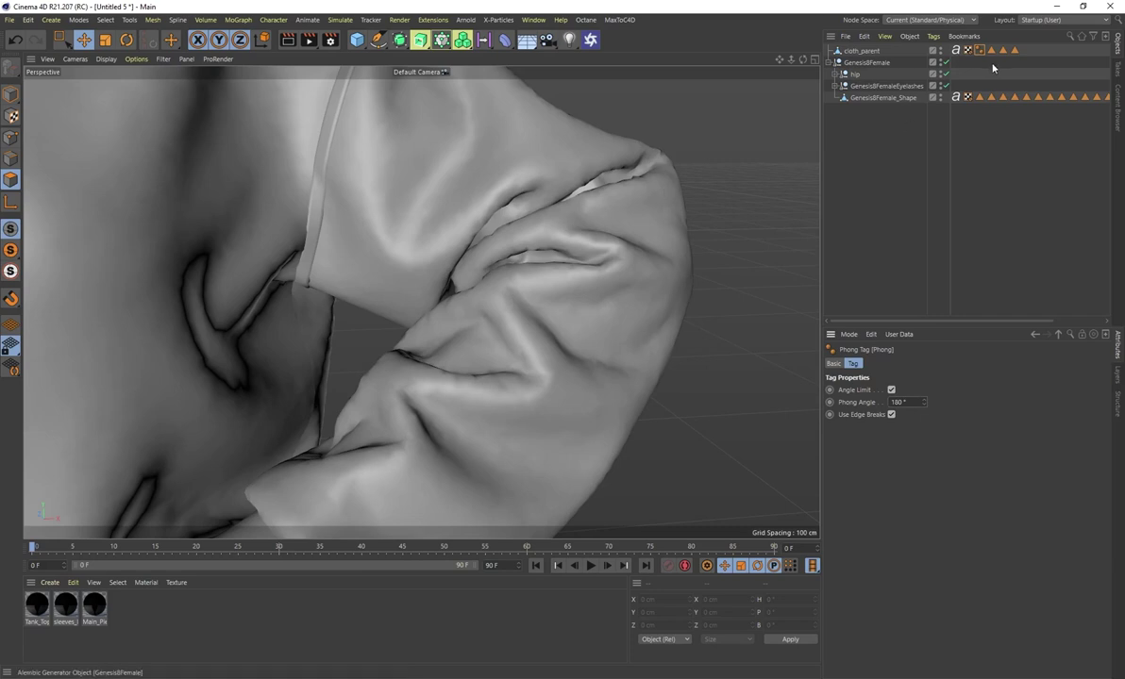
# - Select cloth_parent and clear its active polygon selection
pyautogui.scroll(-6, 349, 248)
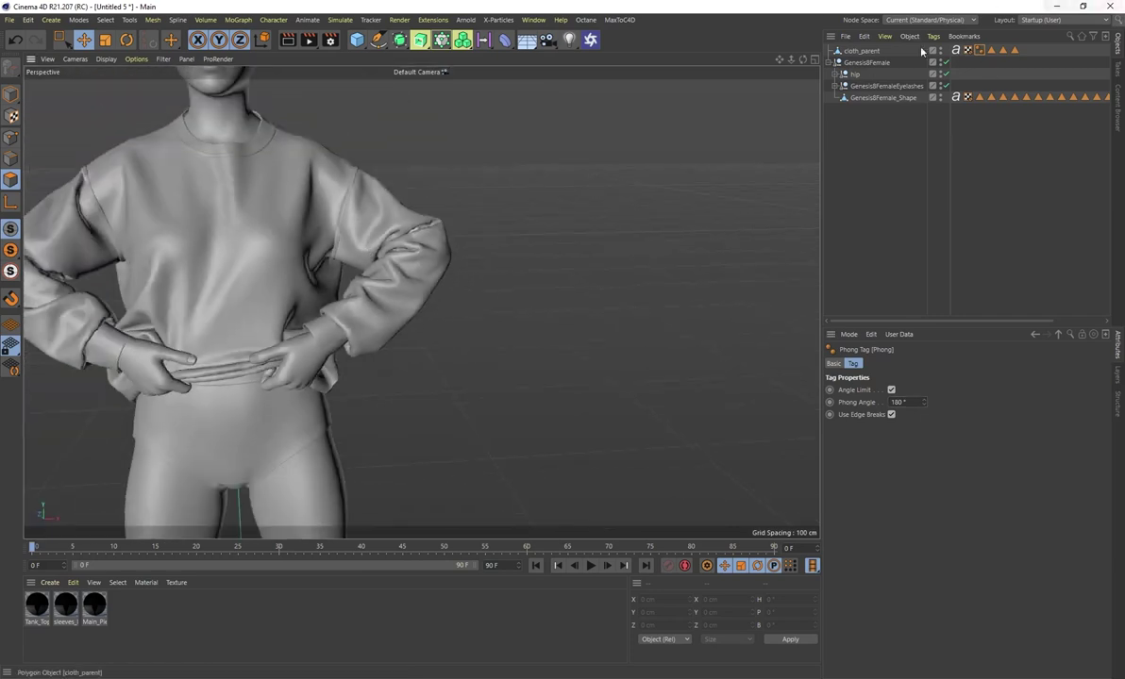
pyautogui.keyDown('alt'); pyautogui.moveTo(371, 254); pyautogui.dragTo(542, 216); pyautogui.keyUp('alt')
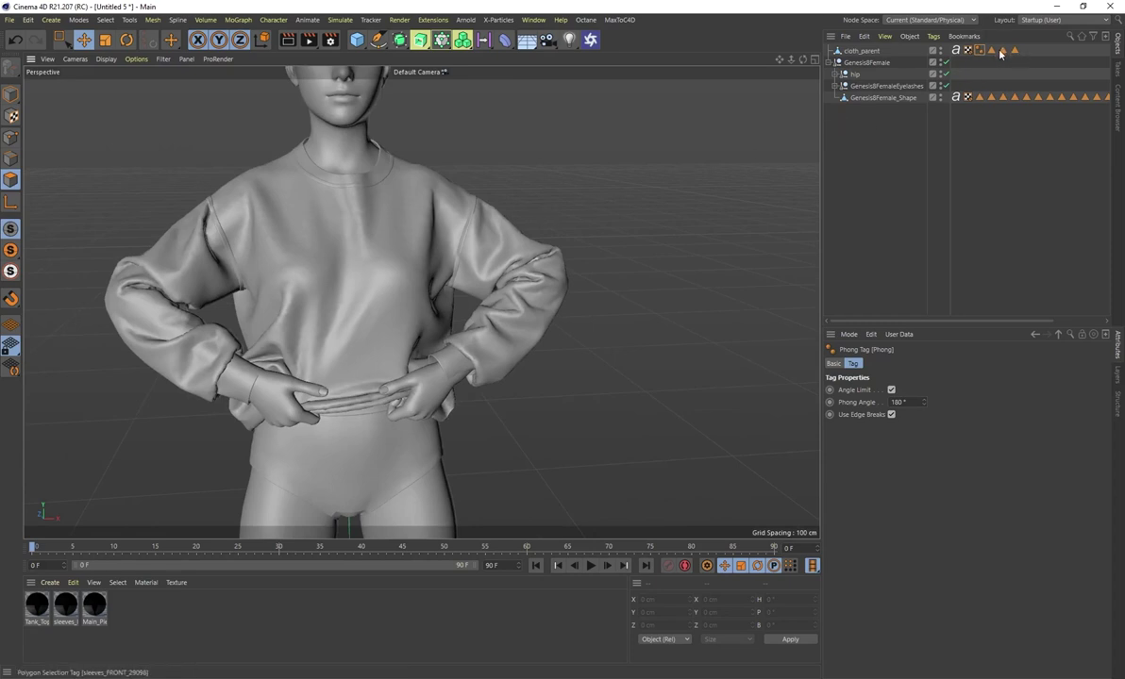
pyautogui.click(856, 53)
pyautogui.scroll(-3, 477, 283)
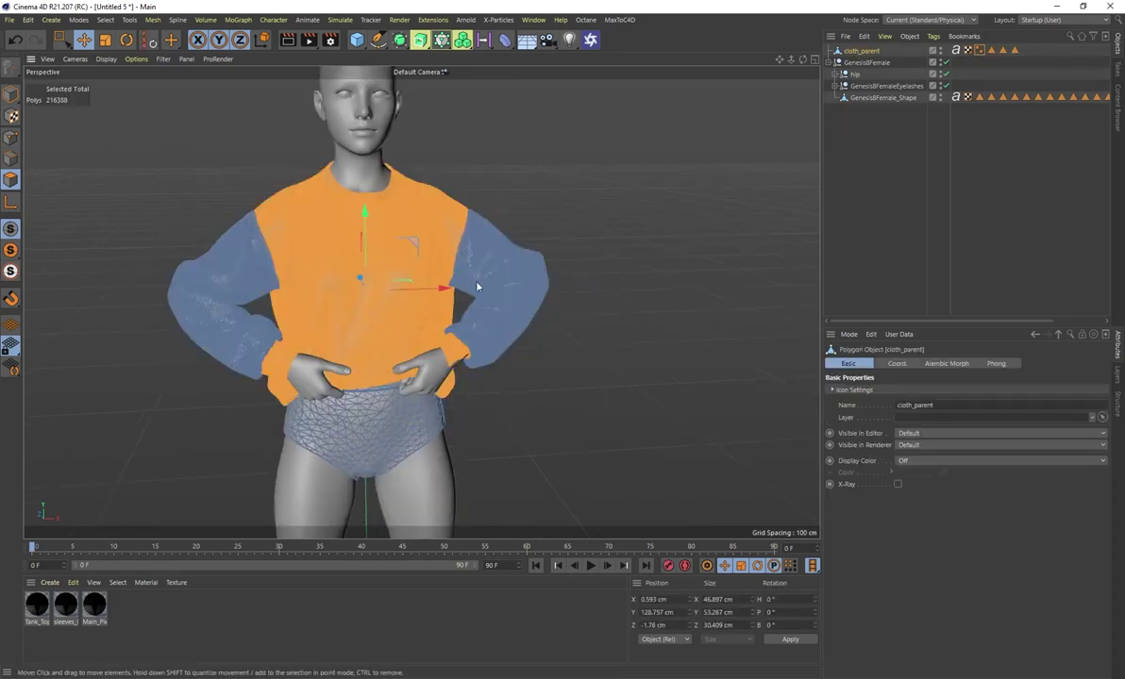
pyautogui.click(622, 318)
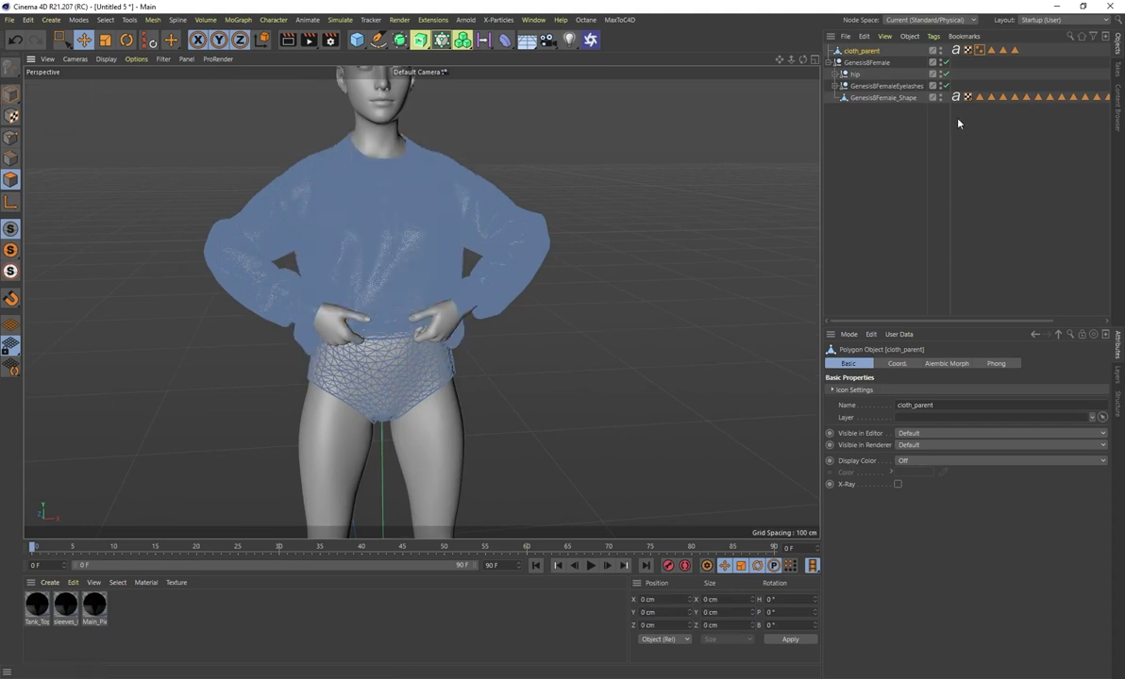
# - Review the Tank_Top, sleeves and Main_Pieces selection tags on cloth_parent, and reselect the object to inspect its mesh
pyautogui.click(991, 50)
pyautogui.click(1003, 51)
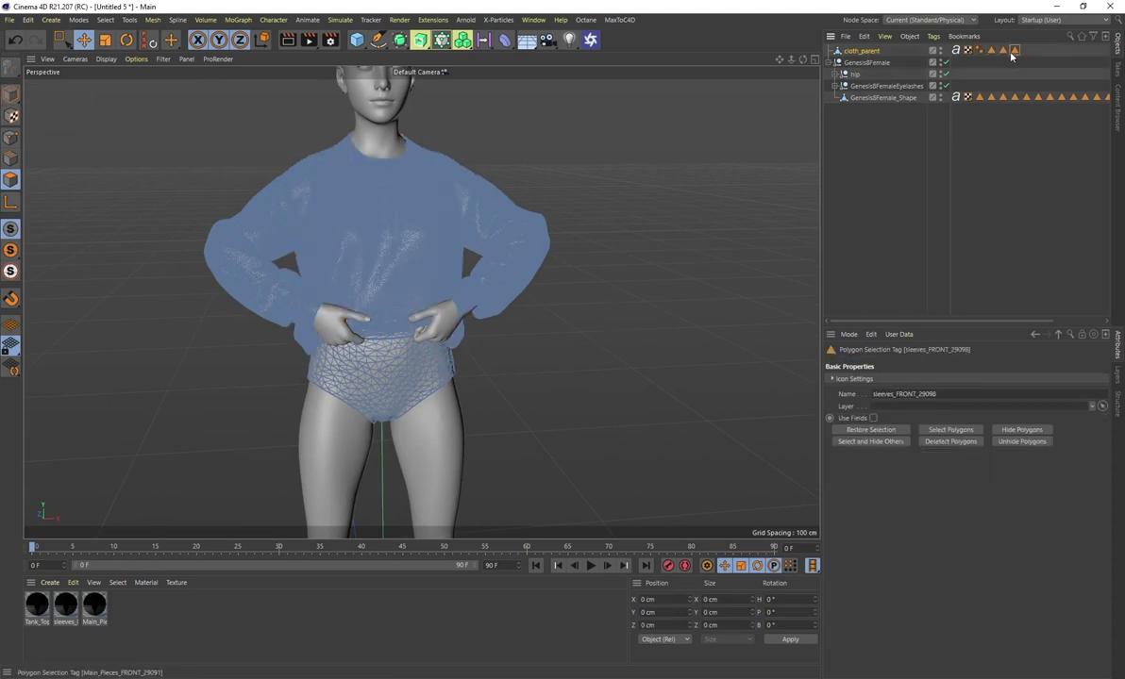
pyautogui.click(1015, 51)
pyautogui.click(863, 51)
pyautogui.scroll(3, 458, 301)
pyautogui.scroll(1, 325, 322)
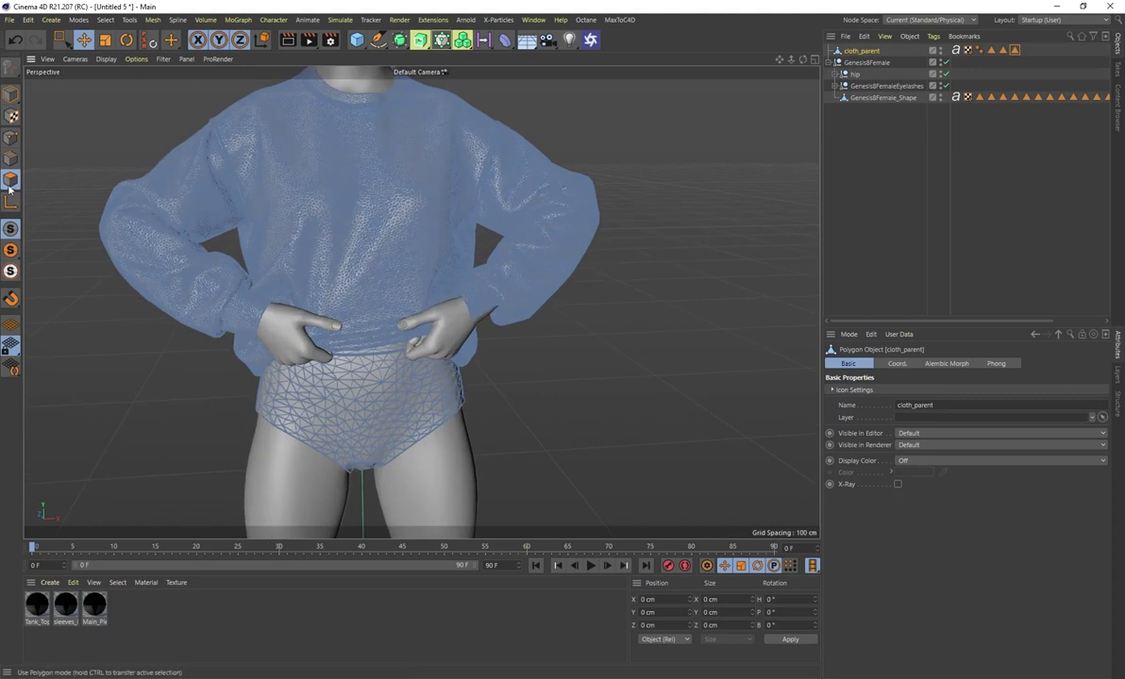
# - Select the sweater's main body, cuffs and sleeves one after another in polygon mode to inspect cloth_parent's separate mesh pieces
pyautogui.click(10, 180)
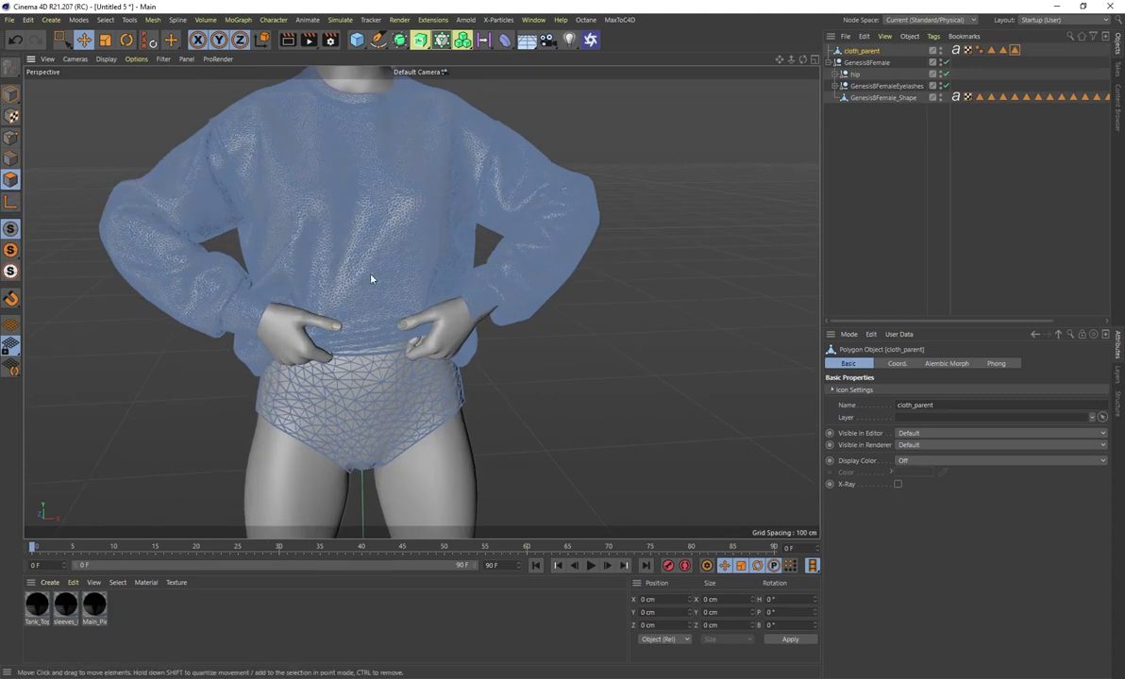
pyautogui.scroll(2, 345, 254)
pyautogui.doubleClick(351, 247)
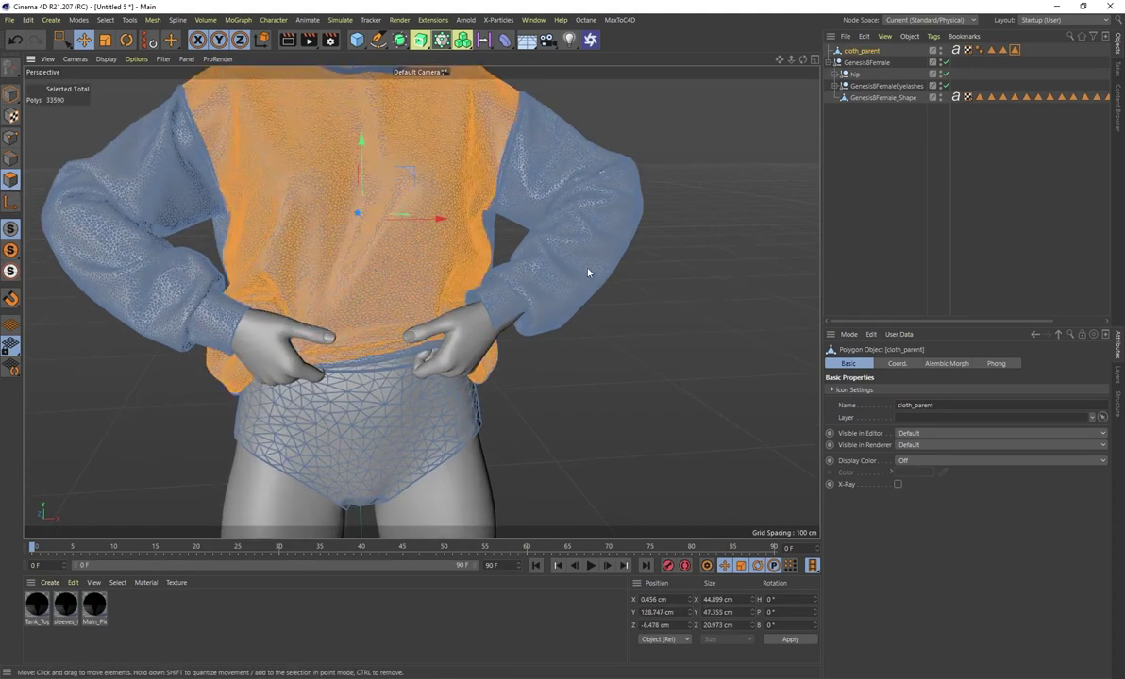
pyautogui.doubleClick(588, 272)
pyautogui.doubleClick(498, 309)
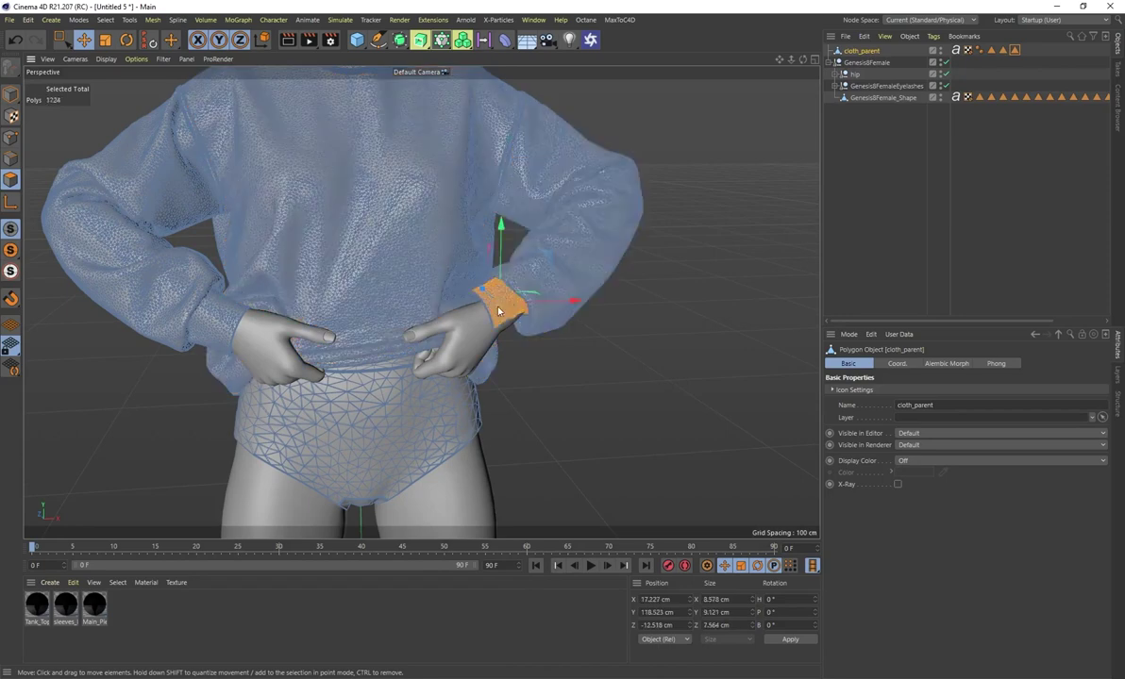
pyautogui.doubleClick(227, 317)
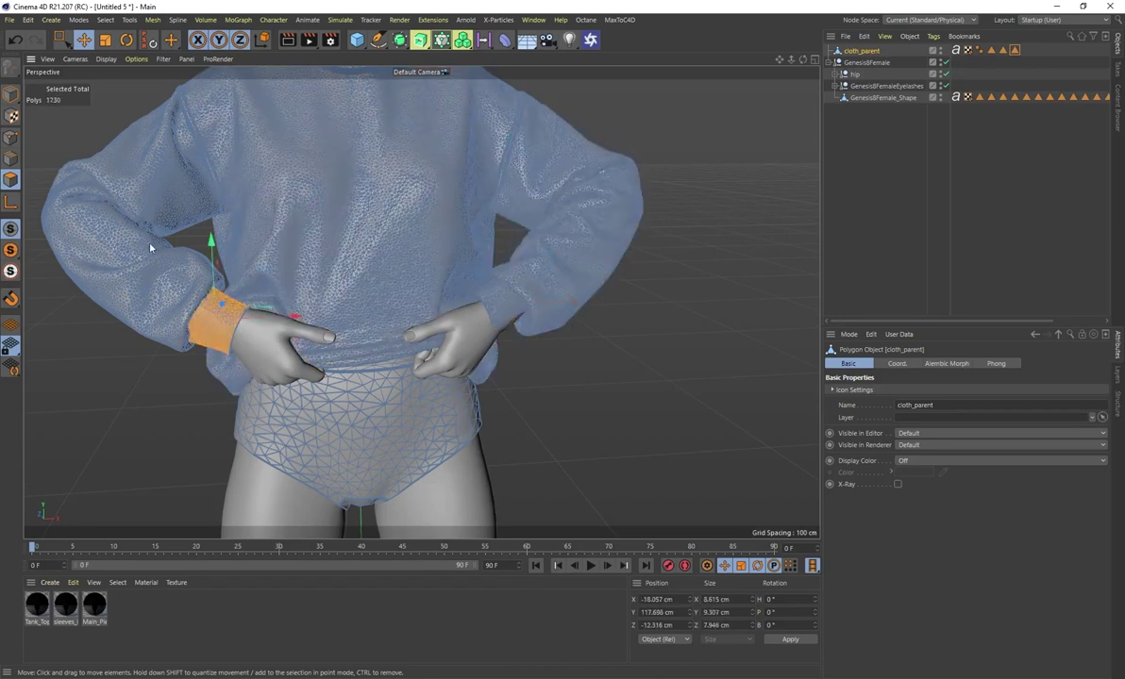
pyautogui.doubleClick(139, 225)
pyautogui.click(149, 171)
pyautogui.doubleClick(372, 165)
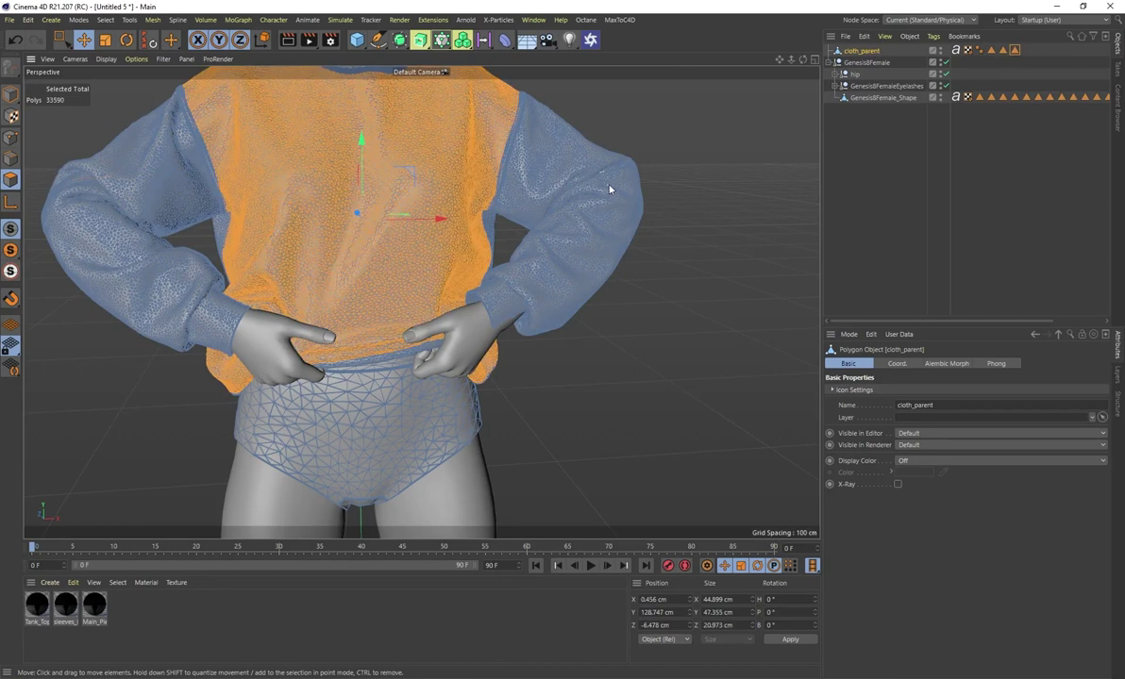
pyautogui.doubleClick(609, 190)
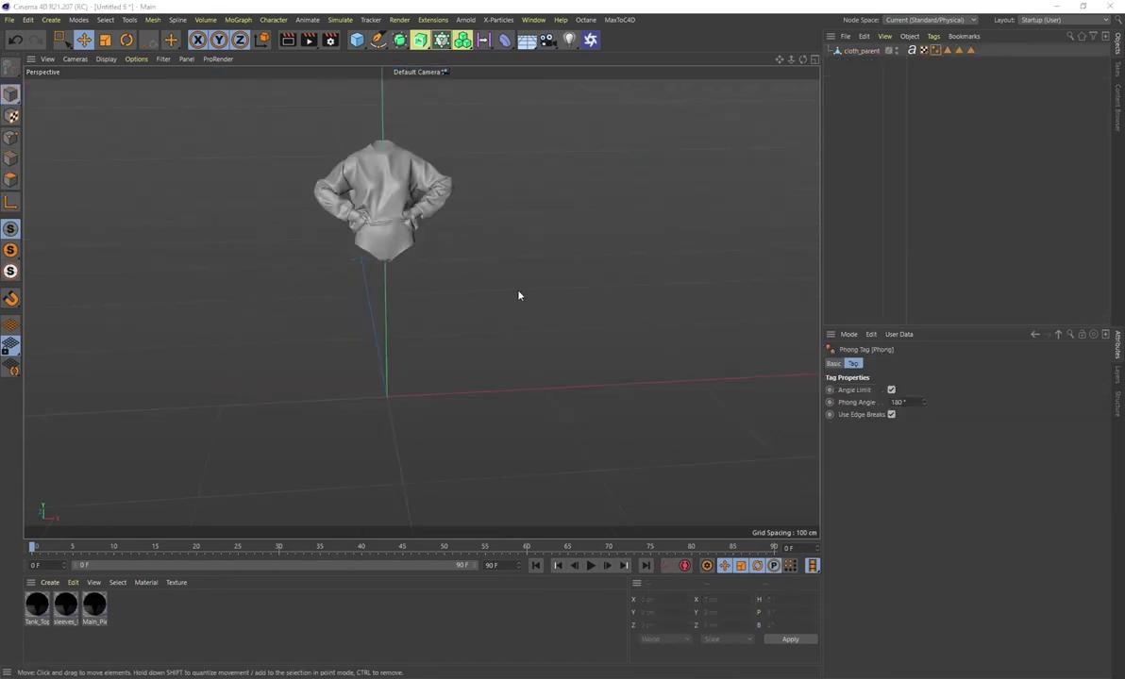
# - Merge the Genesis 8 Female figure from the Daz Girl project's FBX folder into the cloth_parent scene with the existing FBX import settings
pyautogui.keyDown('alt'); pyautogui.moveTo(513, 275); pyautogui.dragTo(528, 319, button='middle'); pyautogui.keyUp('alt')
pyautogui.click(845, 36)
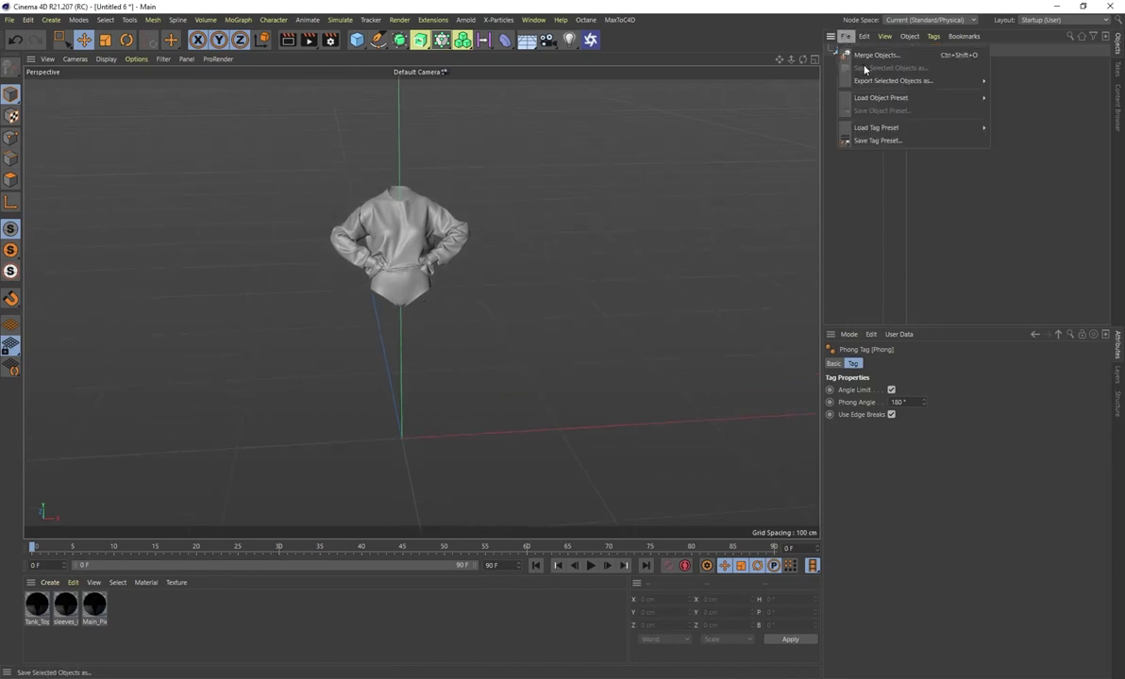
pyautogui.click(869, 56)
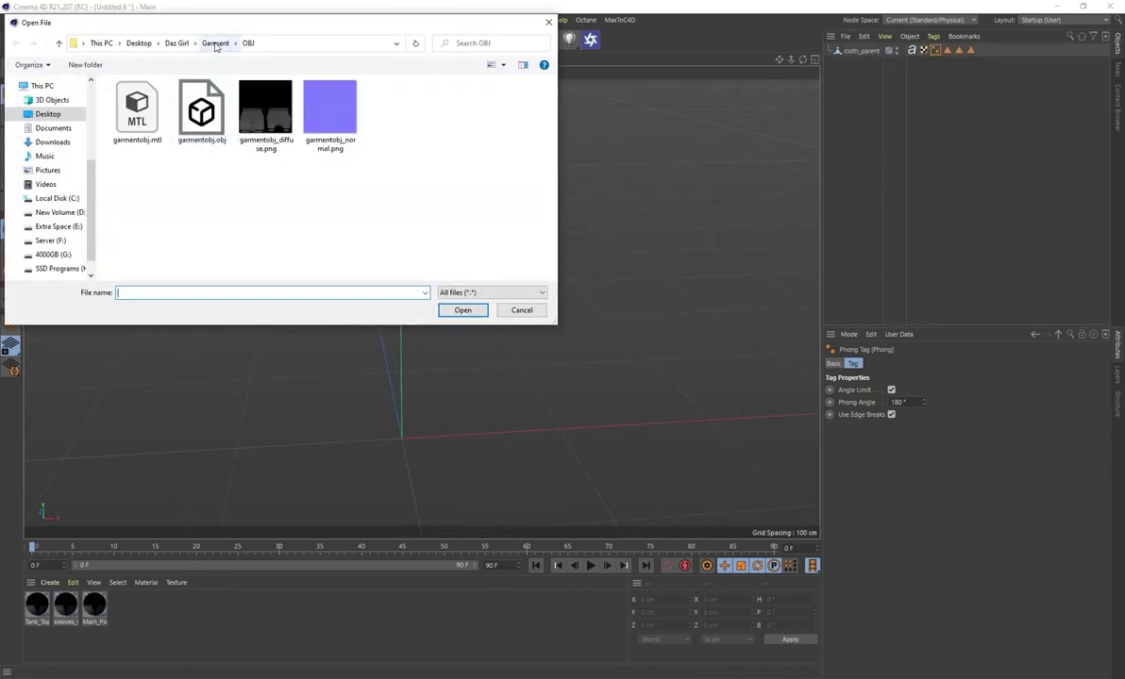
pyautogui.click(214, 42)
pyautogui.click(177, 42)
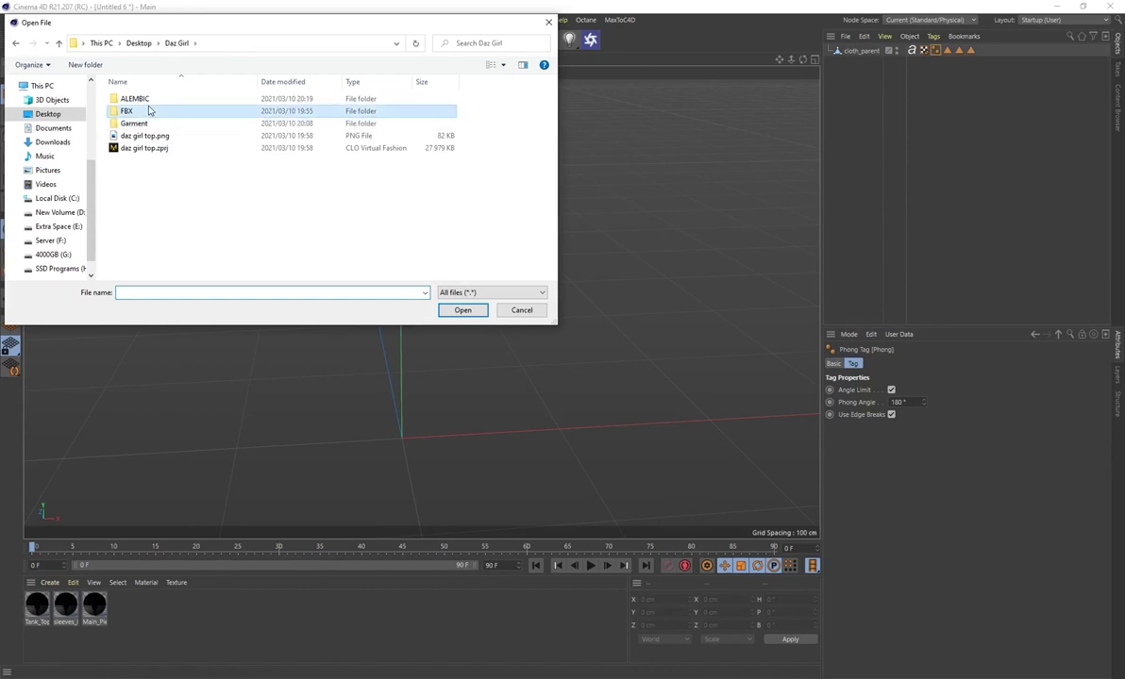
pyautogui.doubleClick(151, 111)
pyautogui.click(142, 111)
pyautogui.click(460, 311)
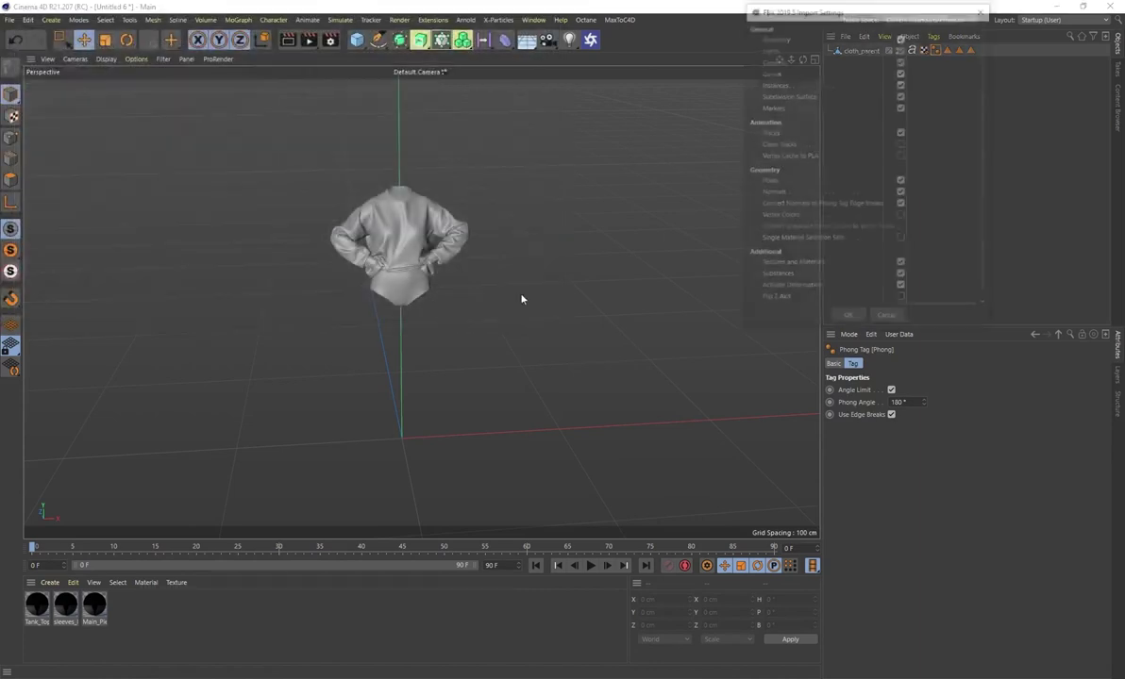
pyautogui.click(848, 319)
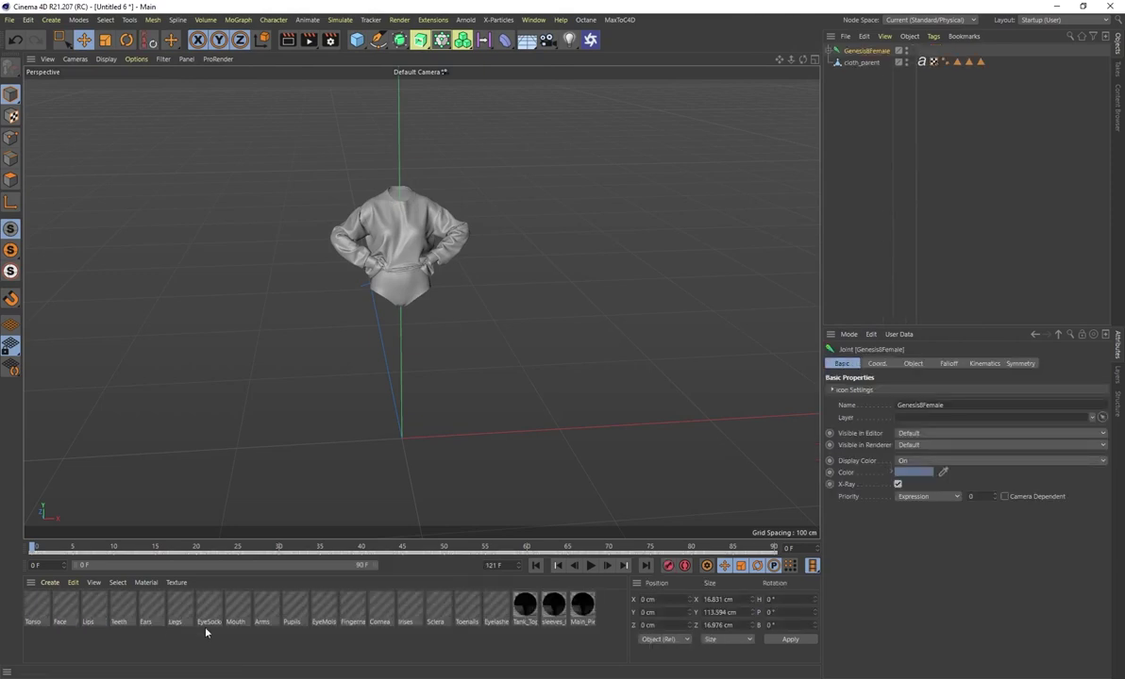
# - Scrub the timeline to about frame 20 to preview the imported figure's animation together with the garment
pyautogui.click(484, 305)
pyautogui.keyDown('alt'); pyautogui.moveTo(484, 305); pyautogui.dragTo(422, 277); pyautogui.keyUp('alt')
pyautogui.keyDown('alt'); pyautogui.moveTo(516, 280); pyautogui.dragTo(595, 279); pyautogui.keyUp('alt')
pyautogui.click(40, 550)
pyautogui.moveTo(98, 543); pyautogui.dragTo(196, 547)
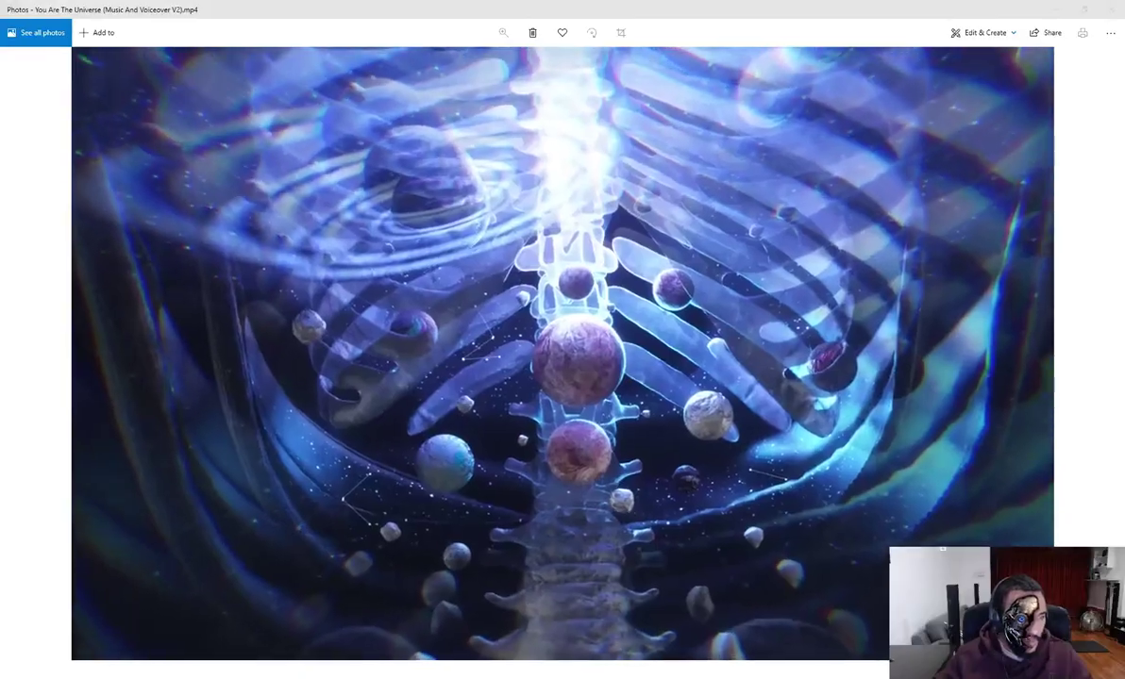